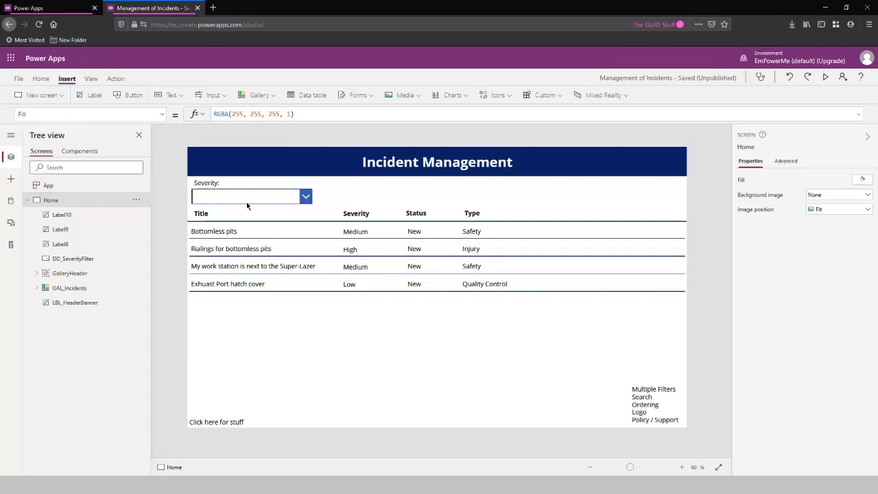
- Check the choices offered by the Severity dropdown, keeping the blank choice selected
click(307, 197)
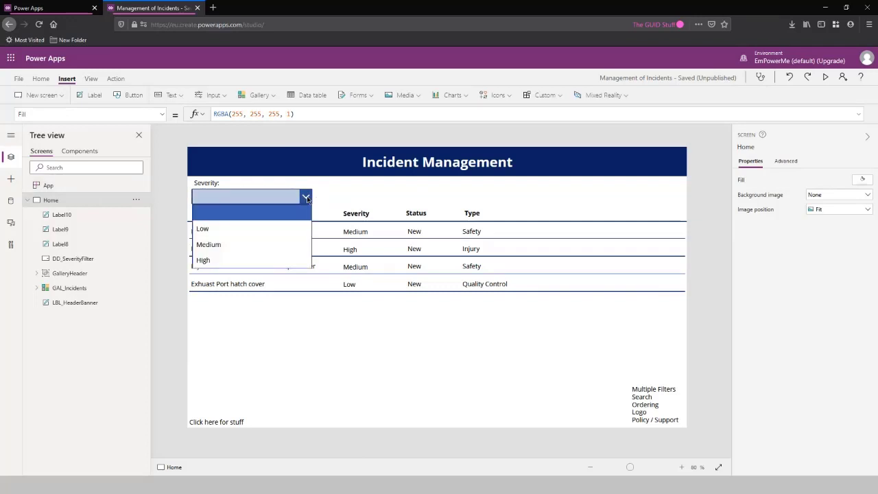
click(238, 216)
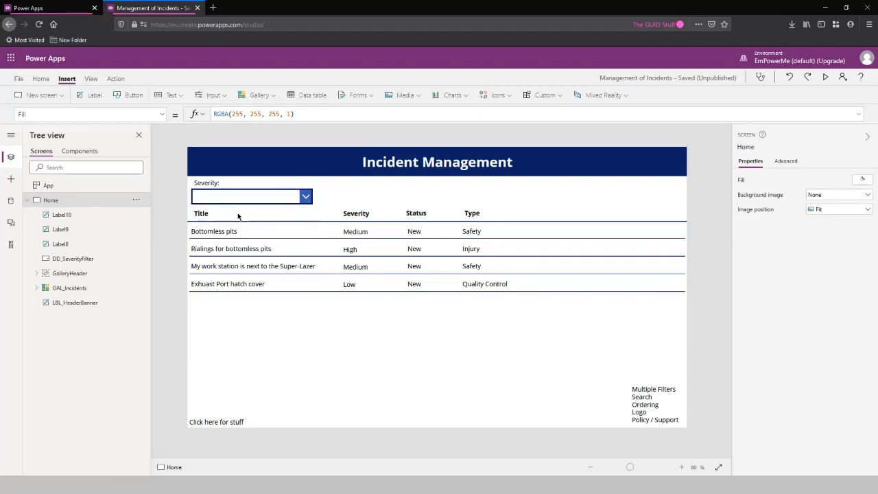
click(268, 197)
click(240, 215)
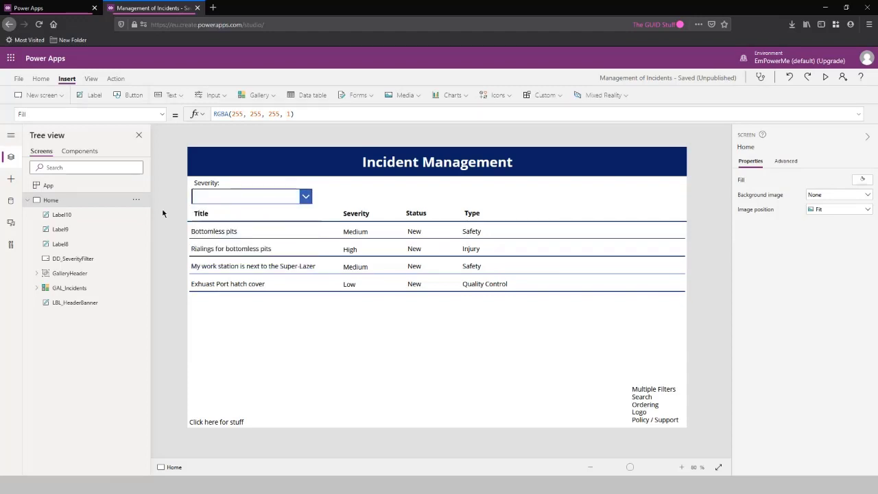
- Examine the app's OnStart formula that builds the colSeverity collection, focusing on its Blank() item
click(72, 185)
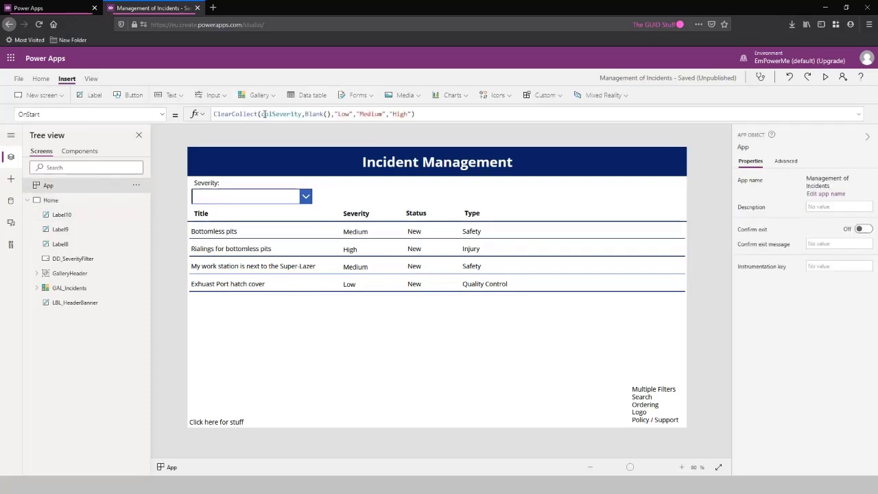
drag(304, 113, 331, 114)
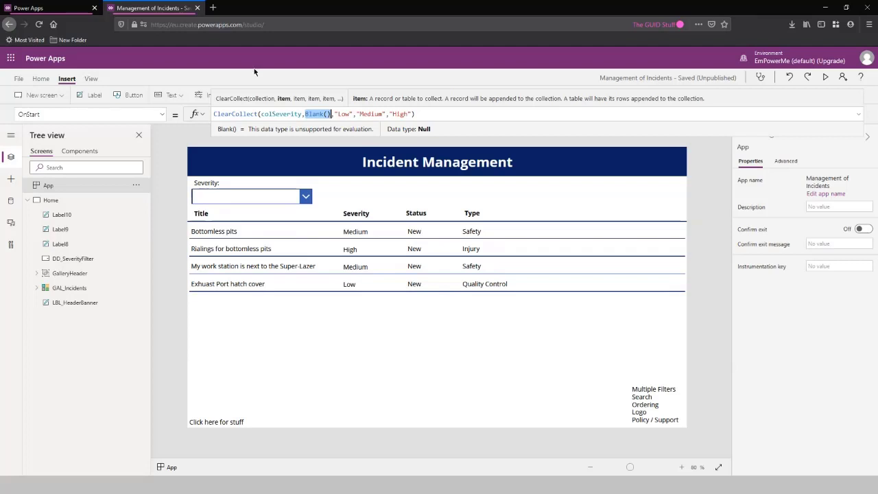
click(173, 199)
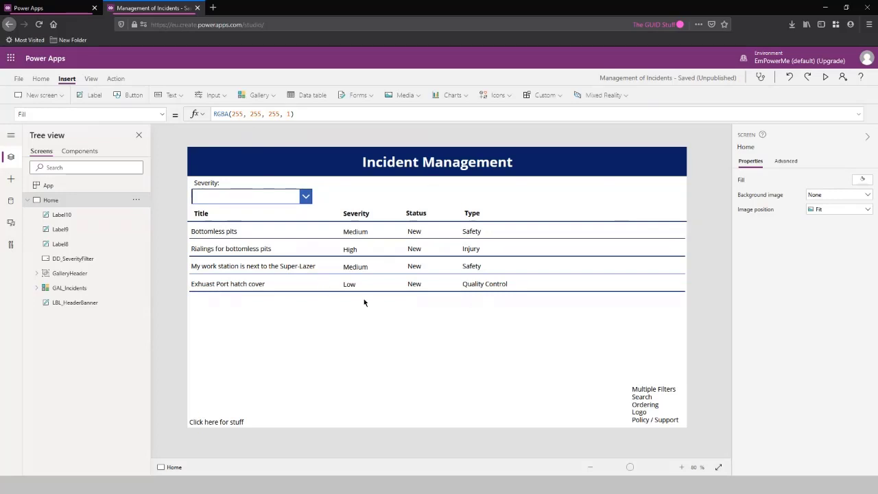
- Examine the Items formula of the GAL_Incidents gallery: the IsBlank test, the unfiltered source and the Severity Filter branch
click(285, 340)
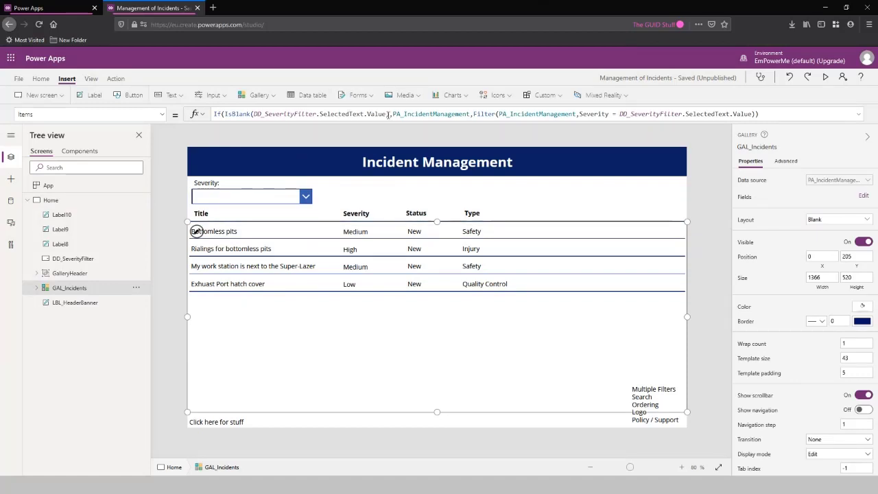
drag(389, 114, 223, 114)
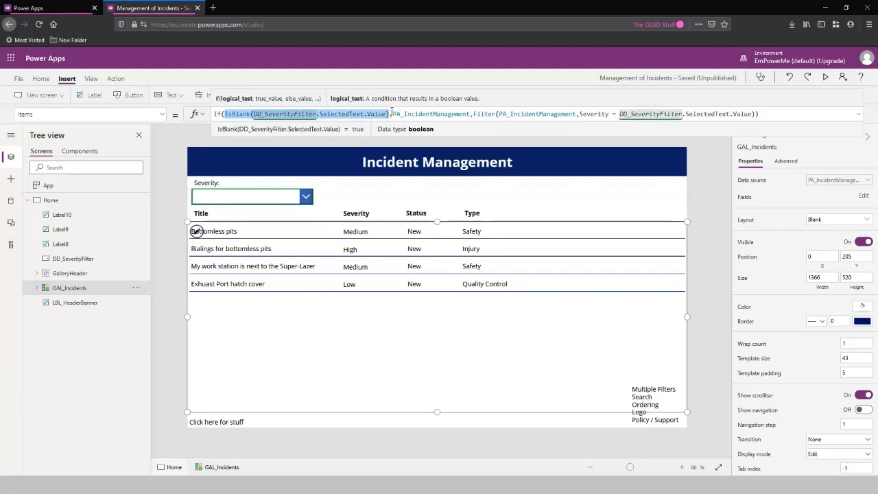
drag(394, 114, 471, 115)
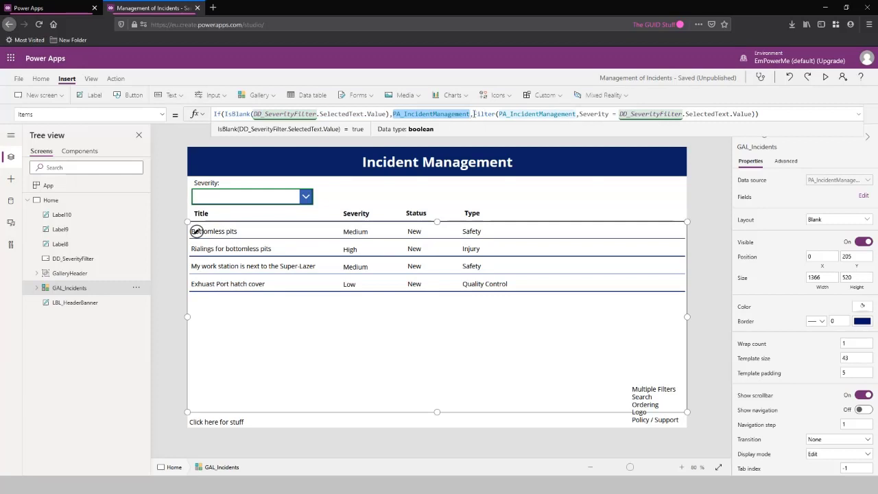
drag(473, 114, 755, 114)
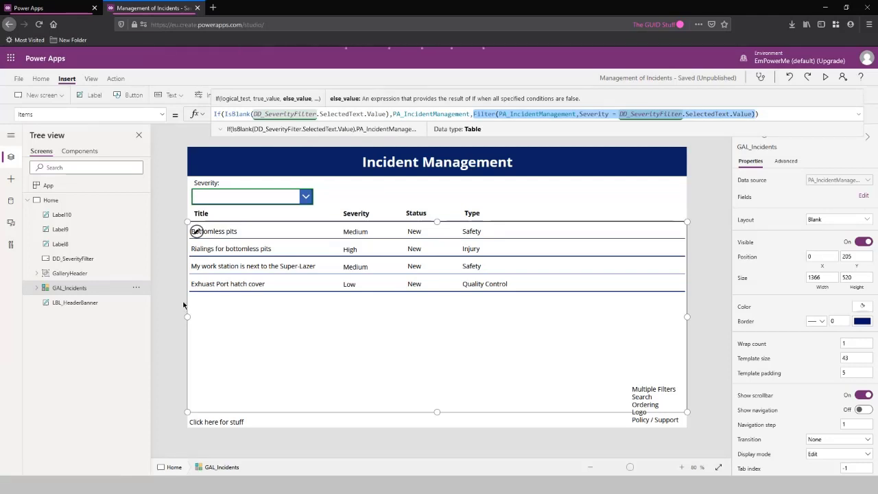
click(180, 304)
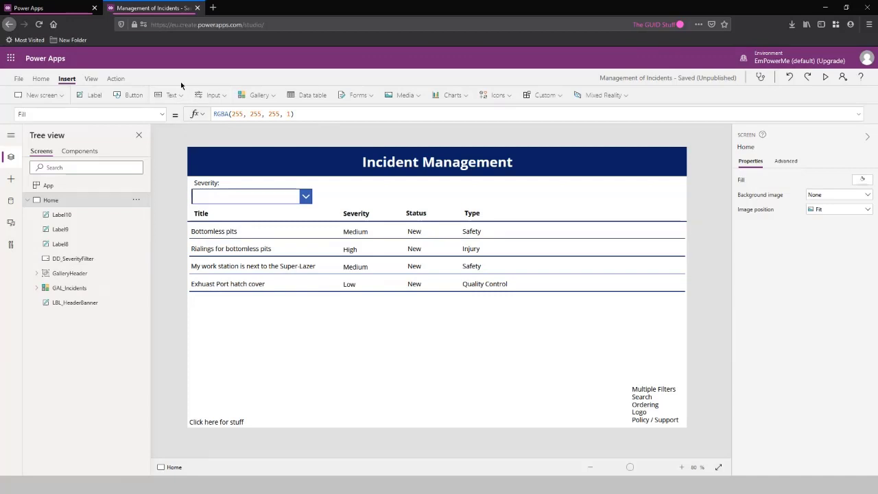
- Try the Medium choice in the Severity dropdown and return the dropdown to its blank choice
click(216, 95)
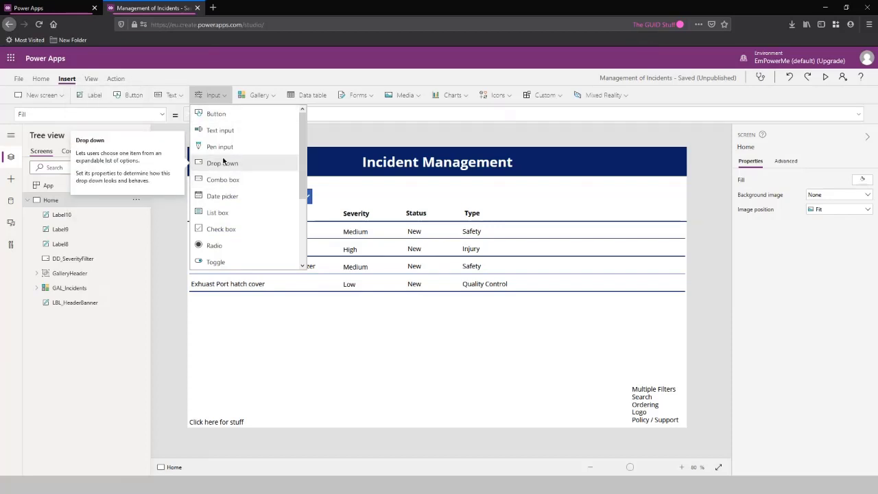
click(311, 187)
click(306, 197)
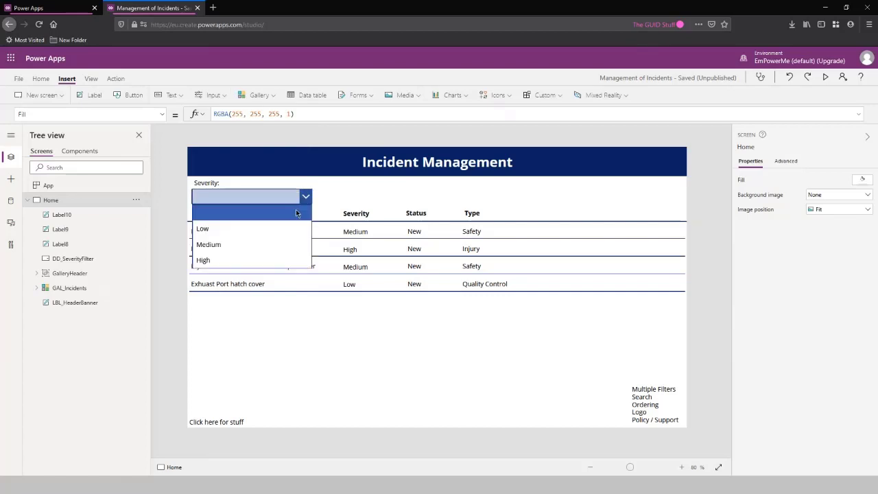
click(265, 245)
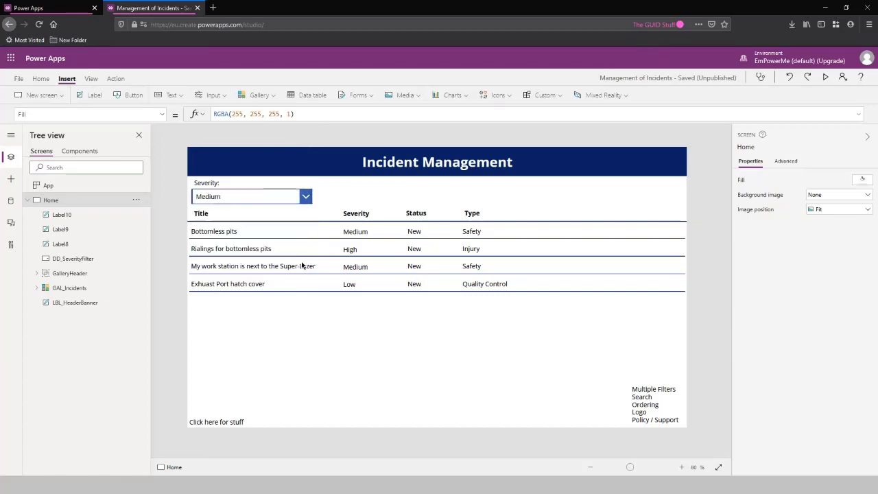
click(306, 197)
click(247, 213)
- Insert a combo box and place it beside the Severity dropdown at X 370, Y 116
click(213, 95)
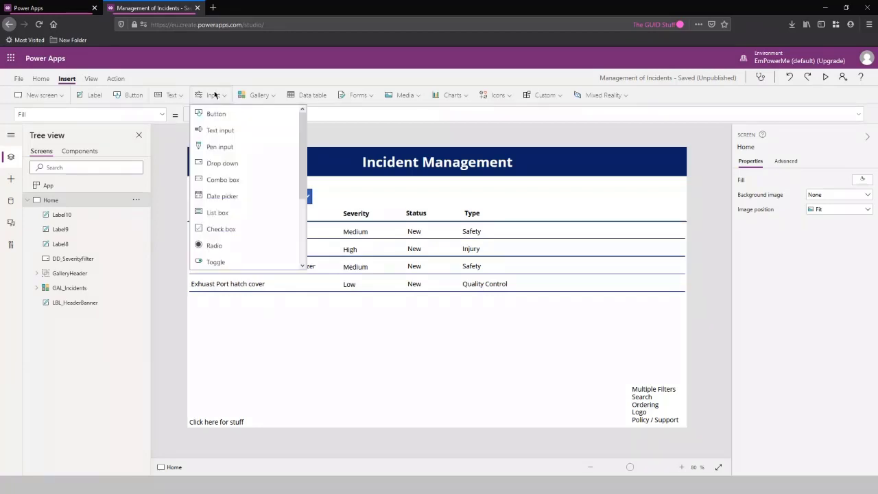
click(231, 178)
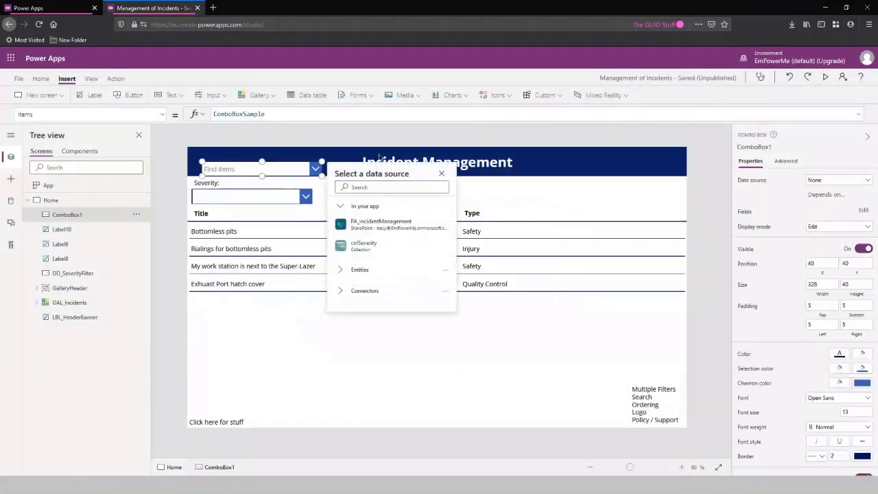
drag(297, 174, 413, 193)
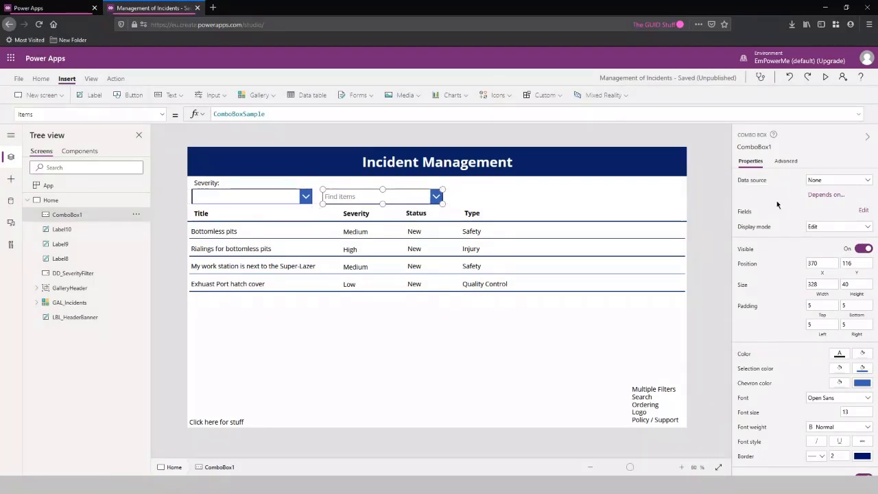
- Review the combo box's selection and search properties, and compare its Items with the app's OnStart formula and the Severity dropdown's Items
scroll(771, 257, down, 3)
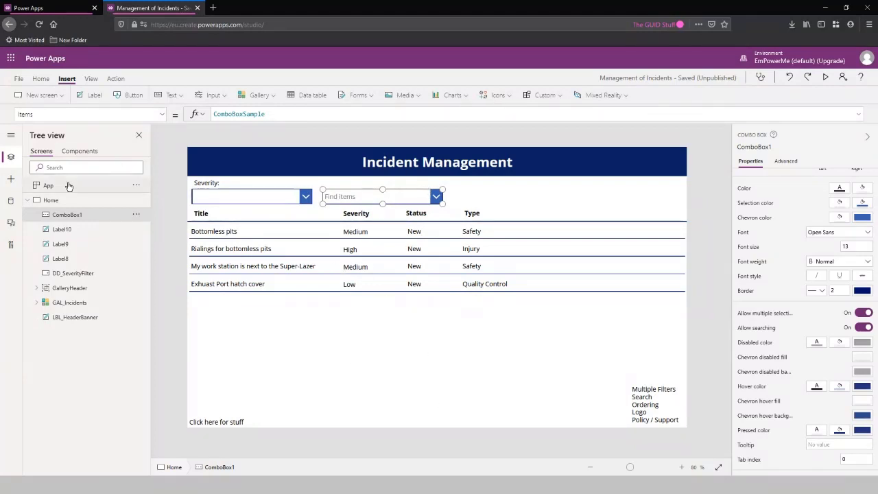
click(99, 188)
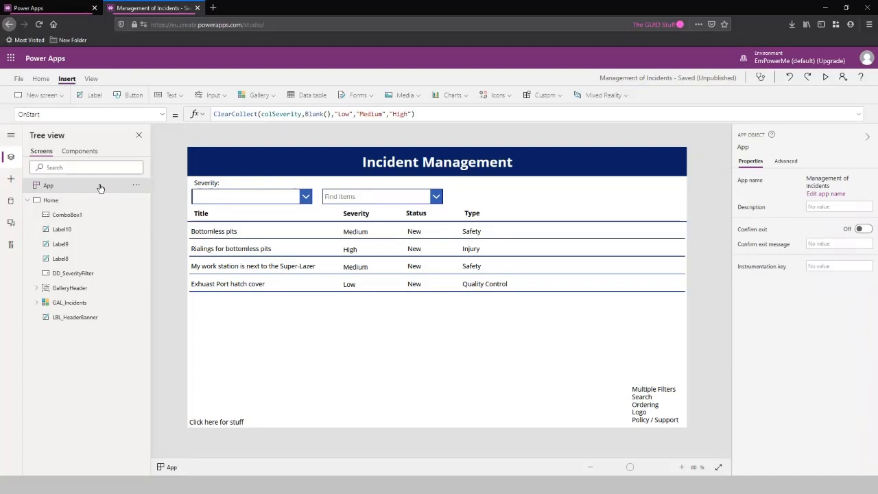
click(331, 196)
click(300, 113)
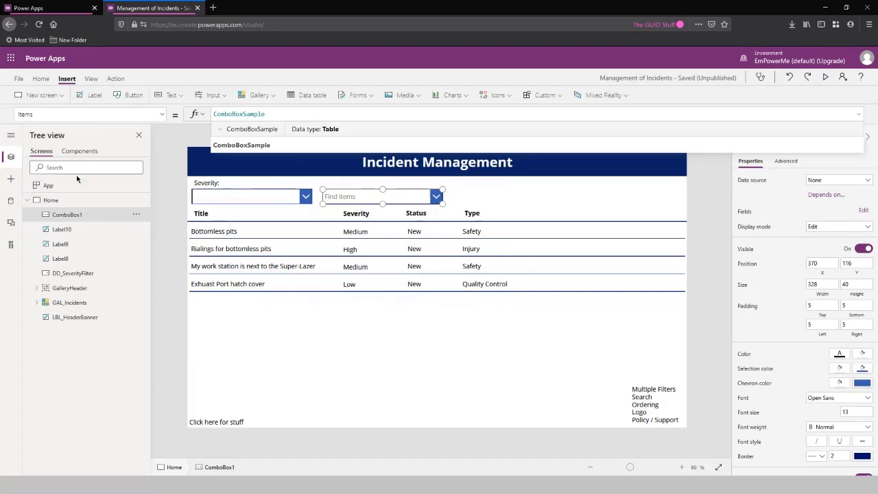
click(216, 195)
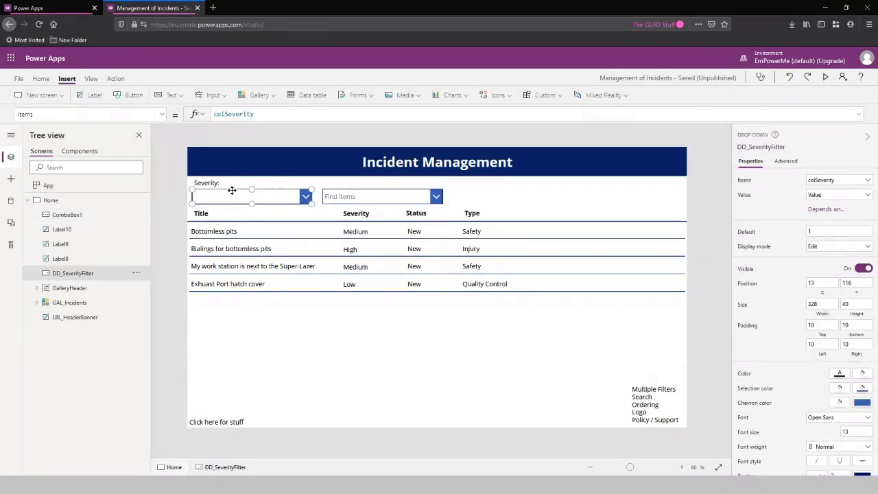
- Set the new combo box's Items to ["1","2"] and check its list
click(343, 192)
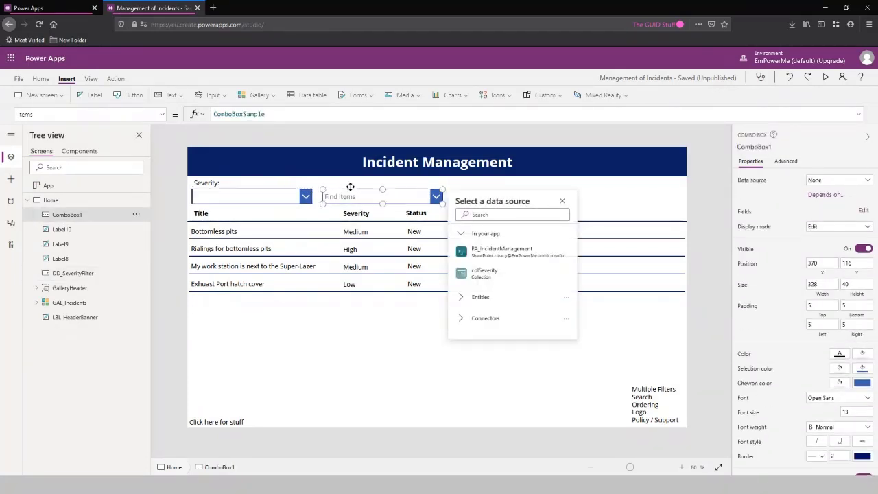
double_click(273, 115)
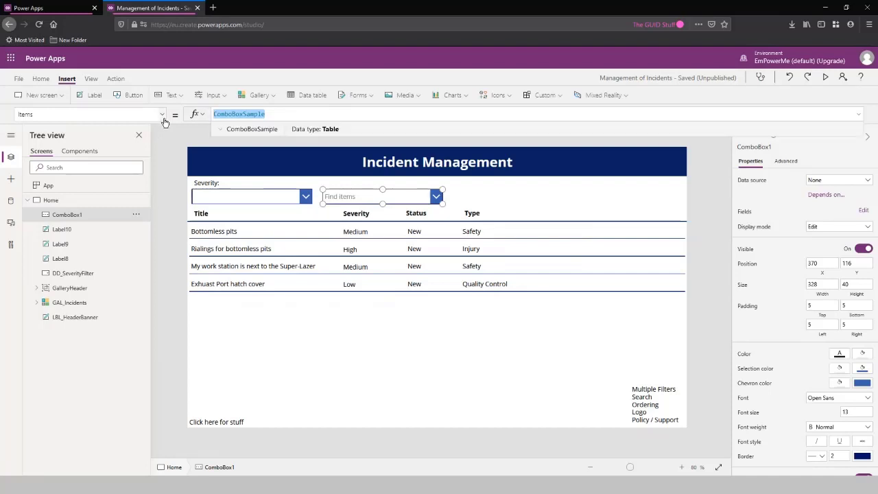
text(["1)
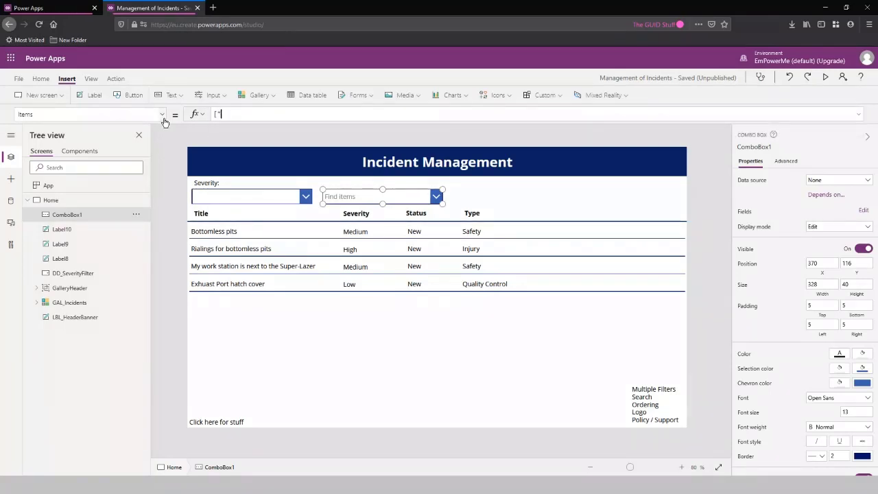
text(")
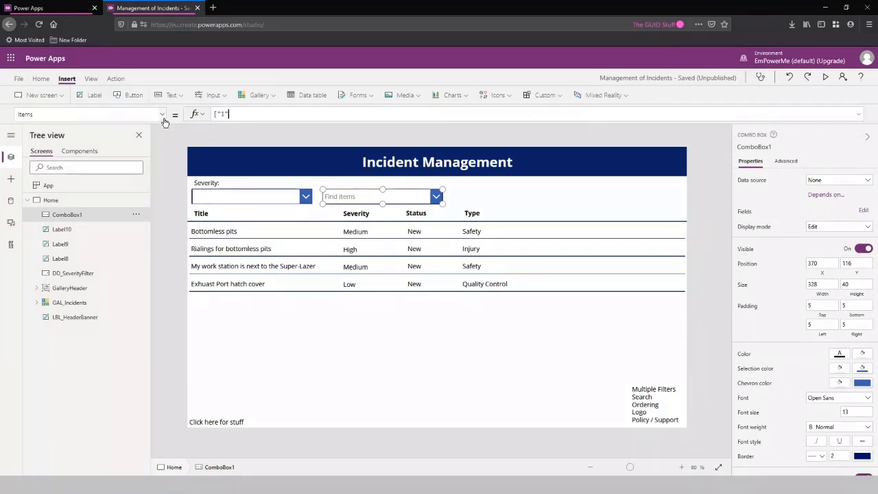
text(,"2")
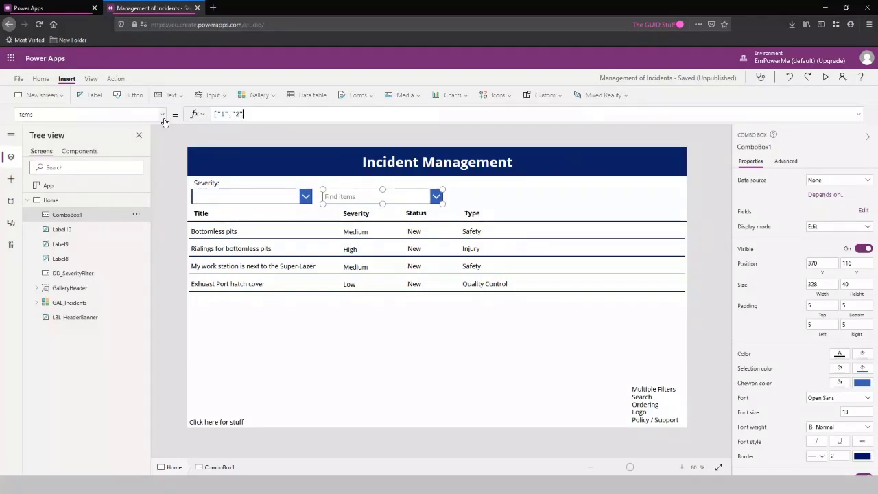
text(])
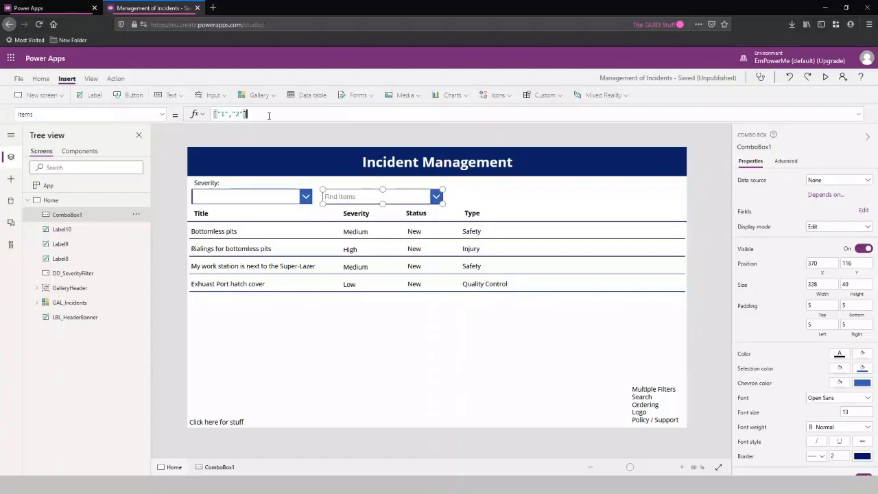
click(437, 196)
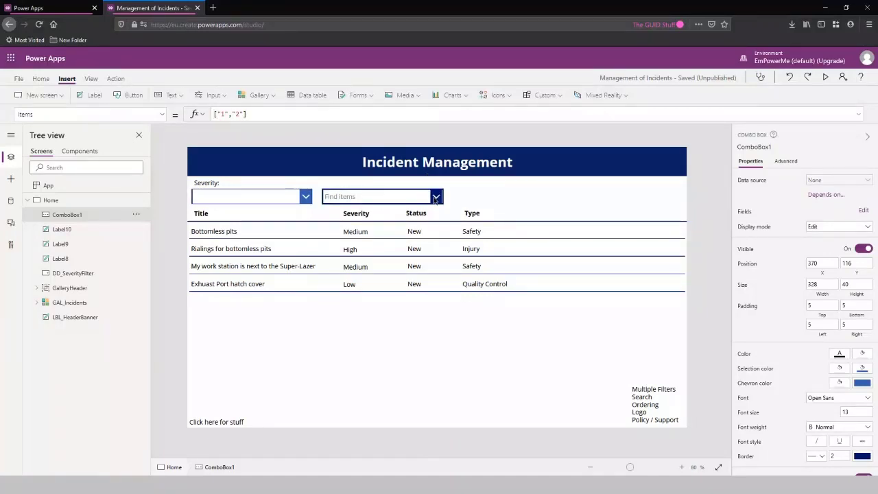
click(346, 136)
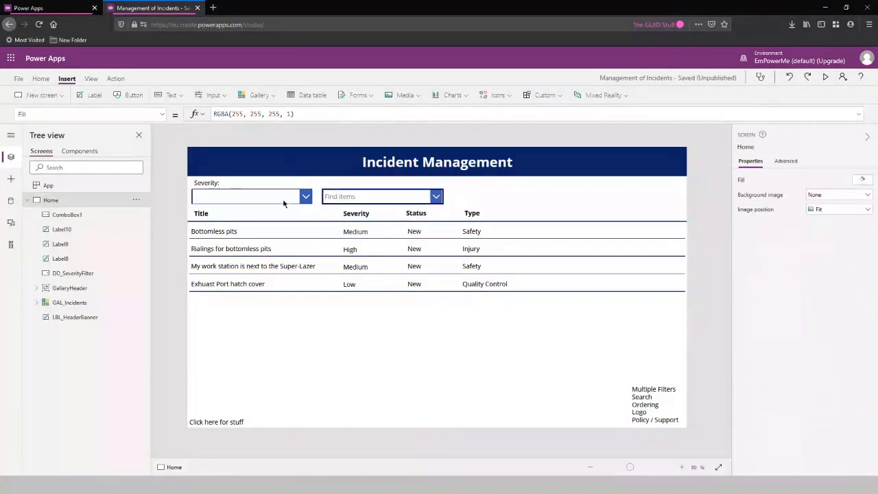
- Compare the Items formulas of the Severity dropdown and the combo box with the app's OnStart collection formula
click(247, 196)
double_click(262, 113)
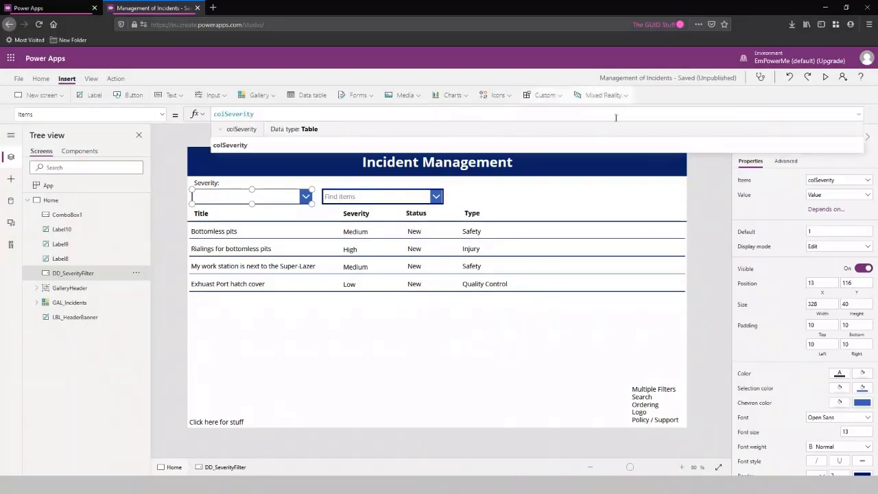
click(703, 187)
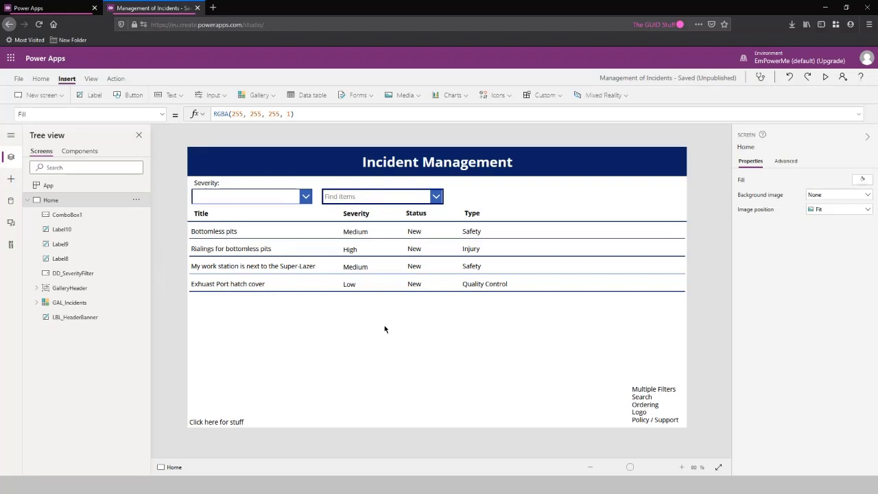
click(377, 197)
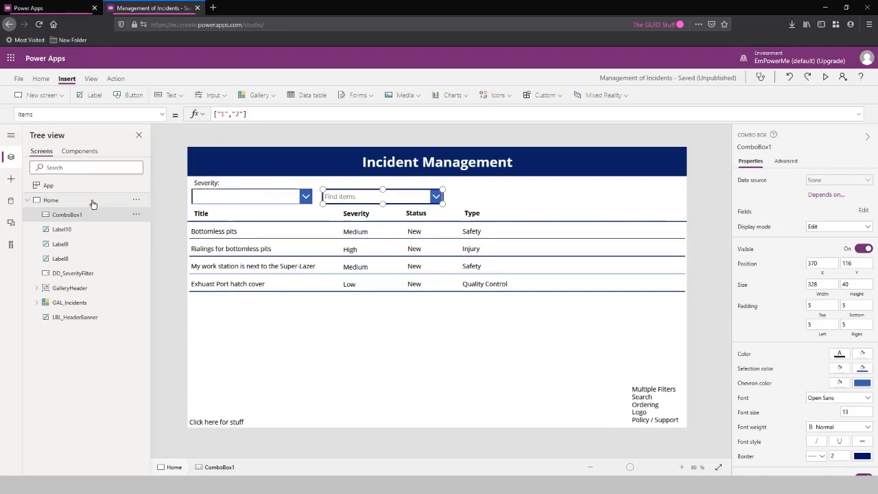
click(245, 199)
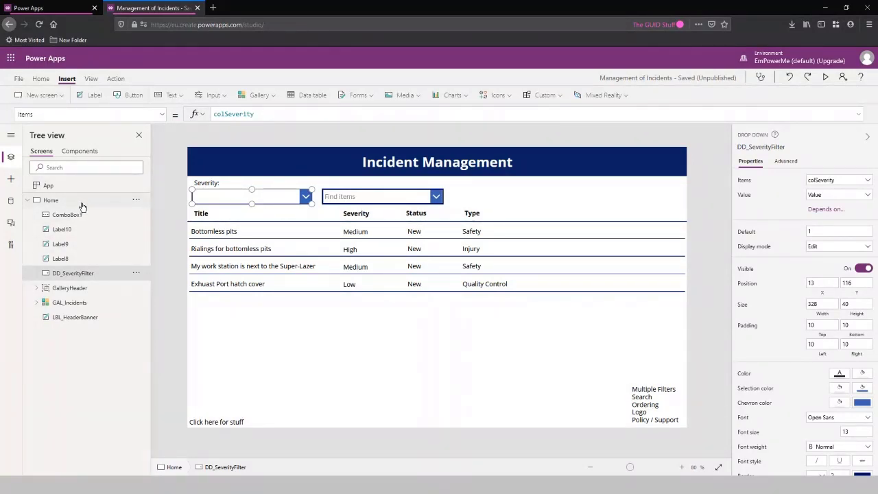
click(115, 188)
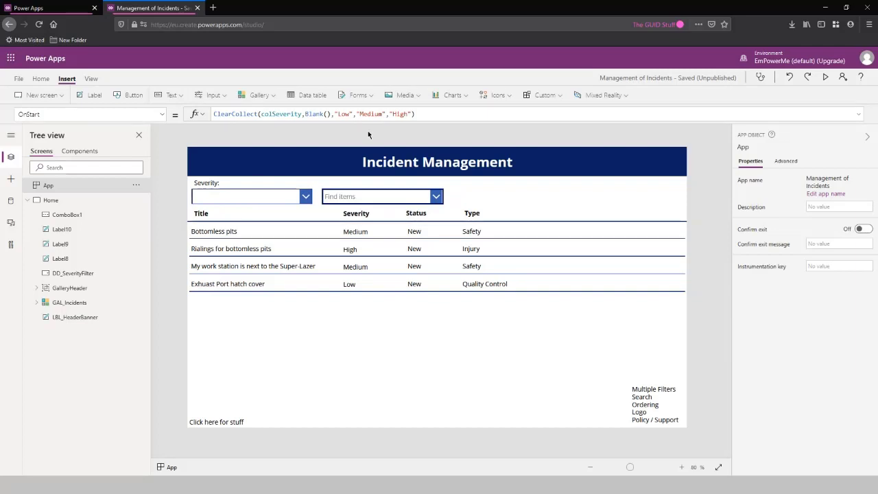
click(387, 196)
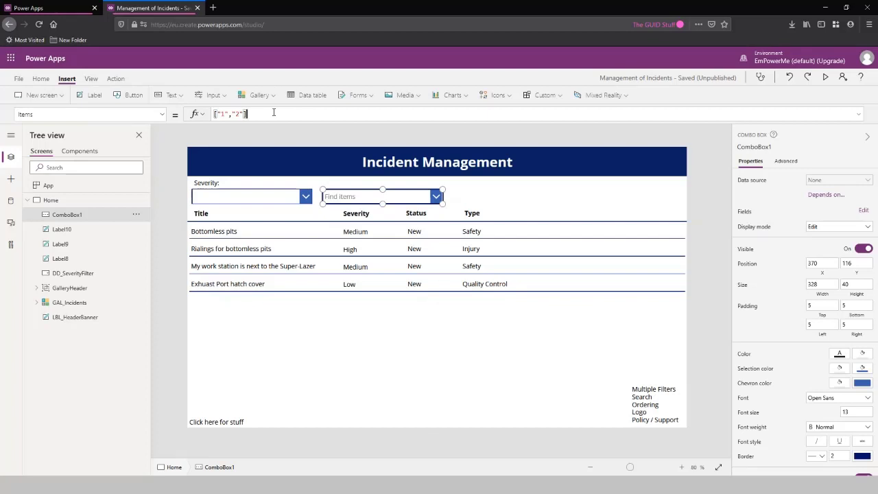
- Replace the combo box's Items formula with a Distinct function that uses PA_IncidentManagement as its source
click(222, 115)
drag(248, 114, 213, 114)
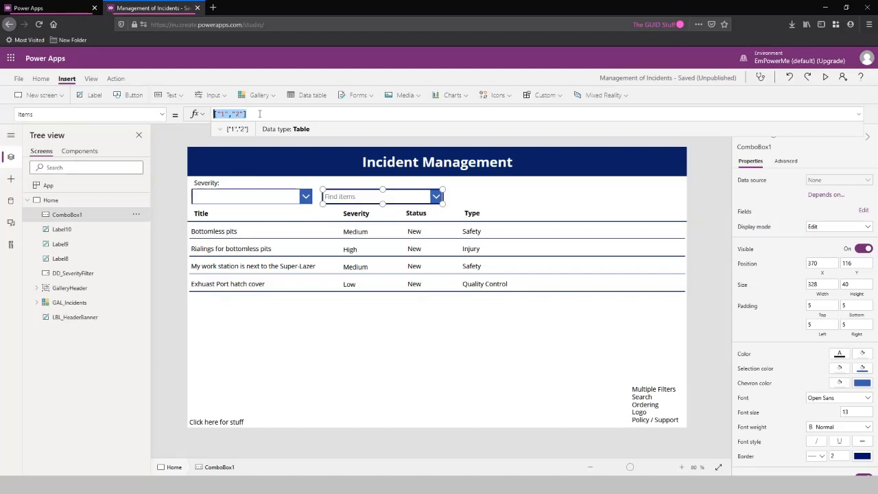
text(Disti)
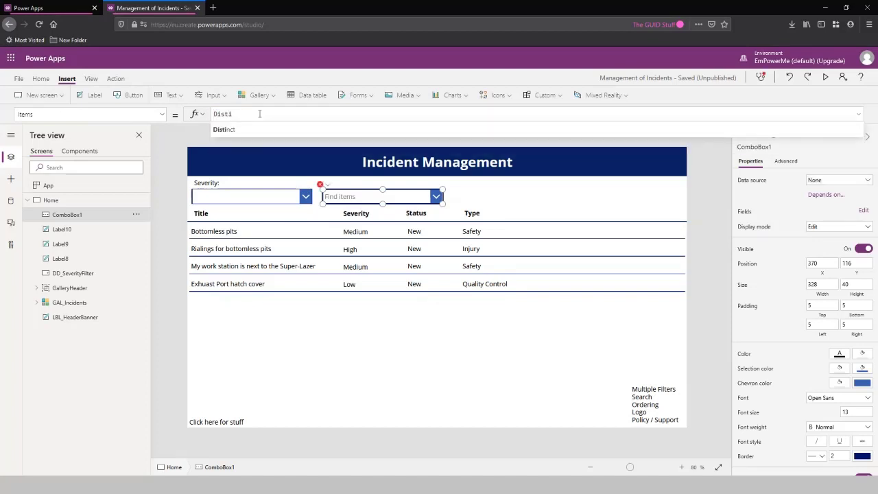
click(250, 129)
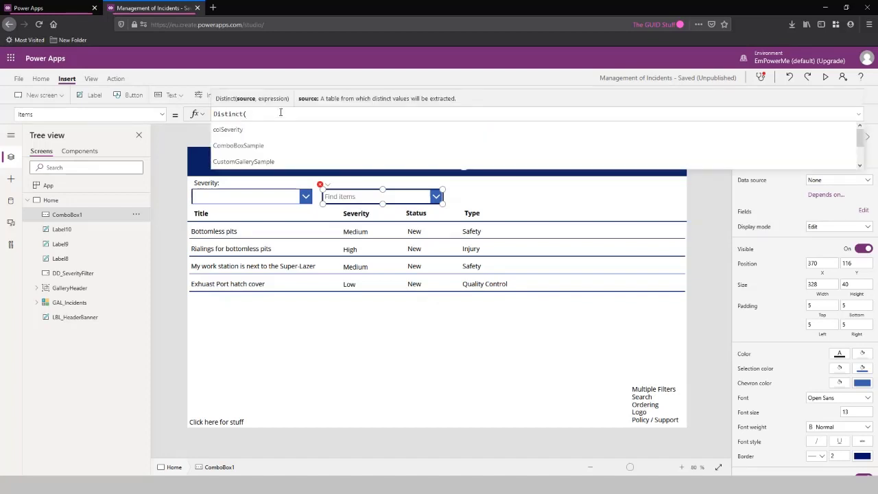
scroll(280, 142, down, 1)
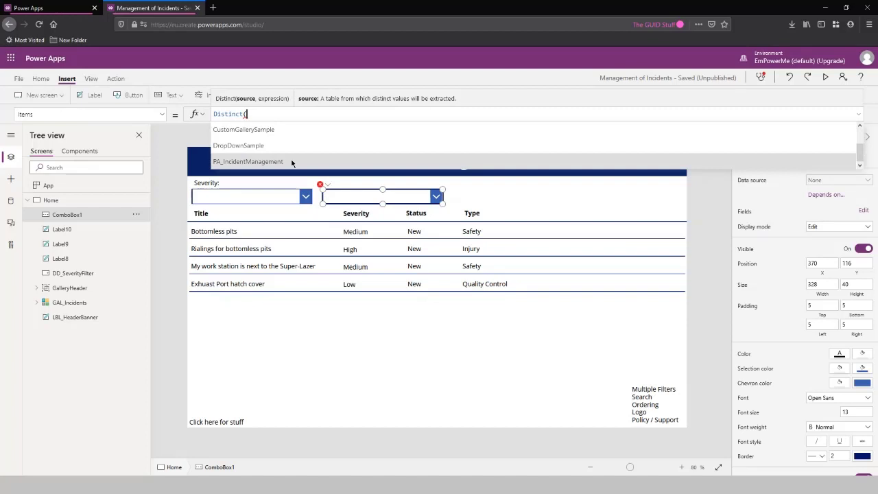
click(290, 161)
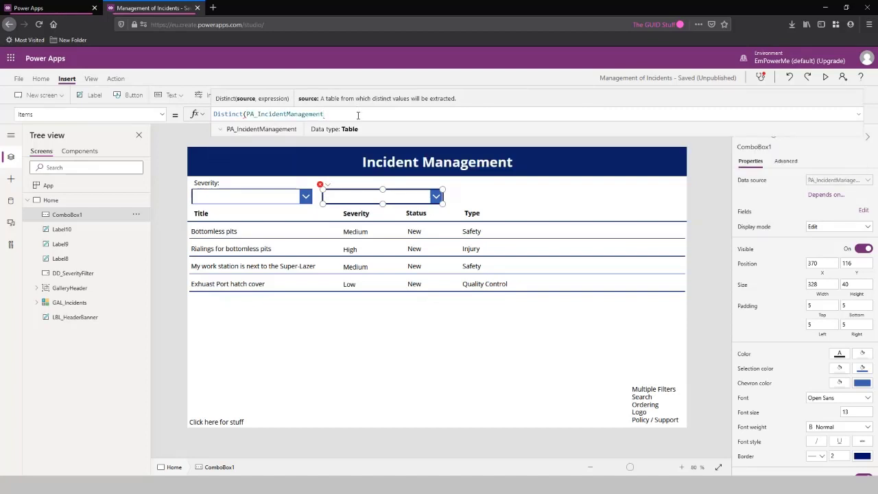
text(,)
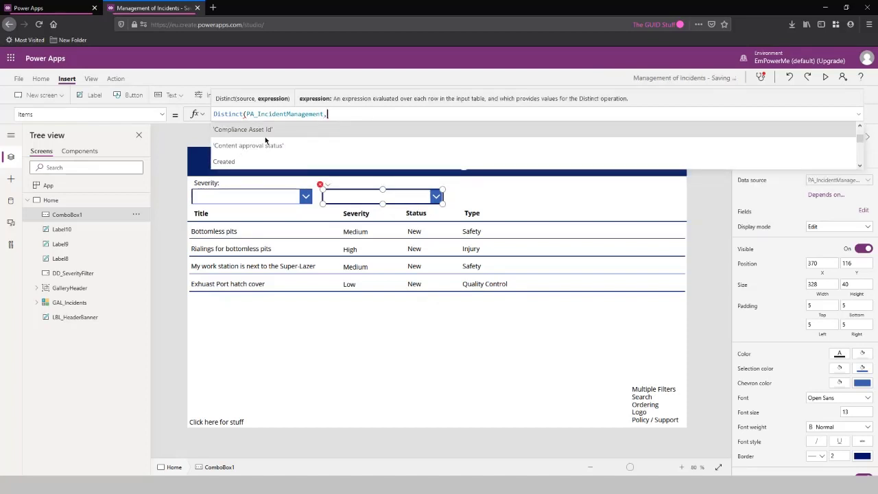
- Complete the combo box's Items formula as Distinct(PA_IncidentManagement,IncidentType)
scroll(264, 136, down, 2)
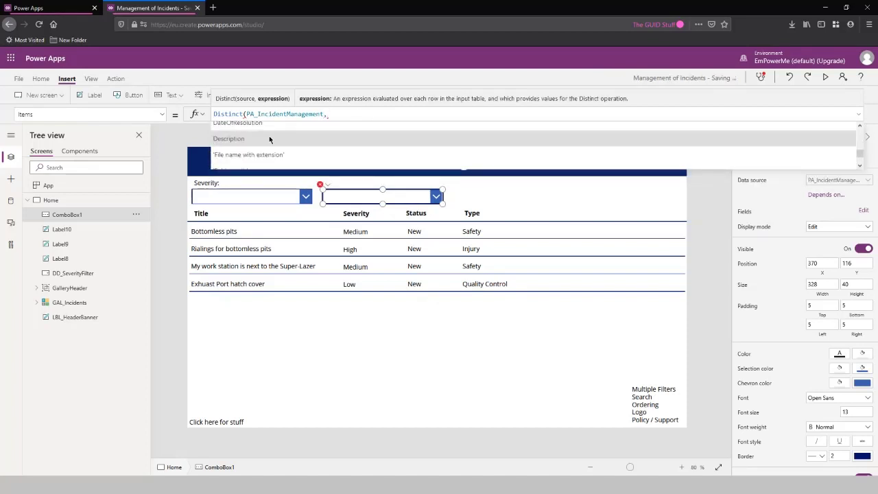
scroll(269, 136, down, 3)
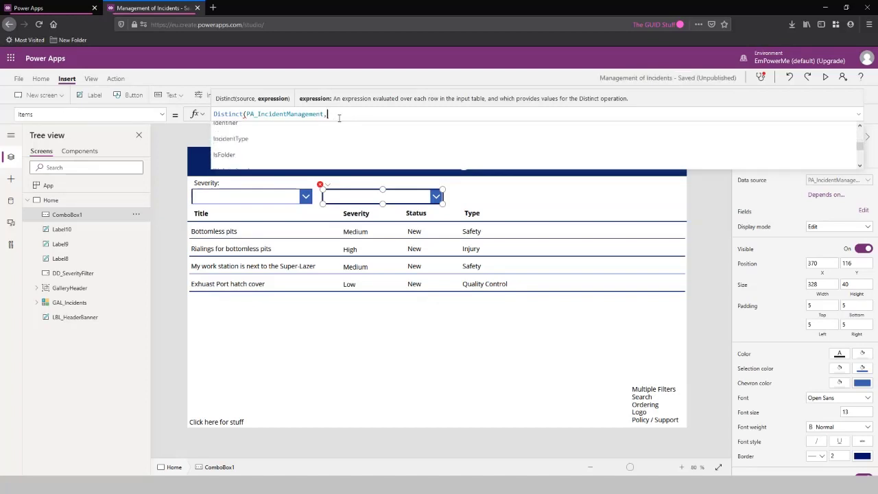
text(T)
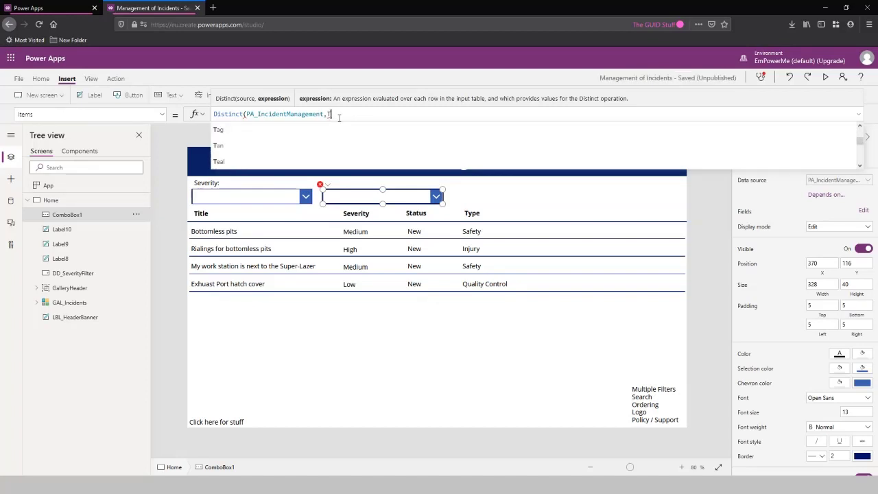
key(BackSpace)
text(I)
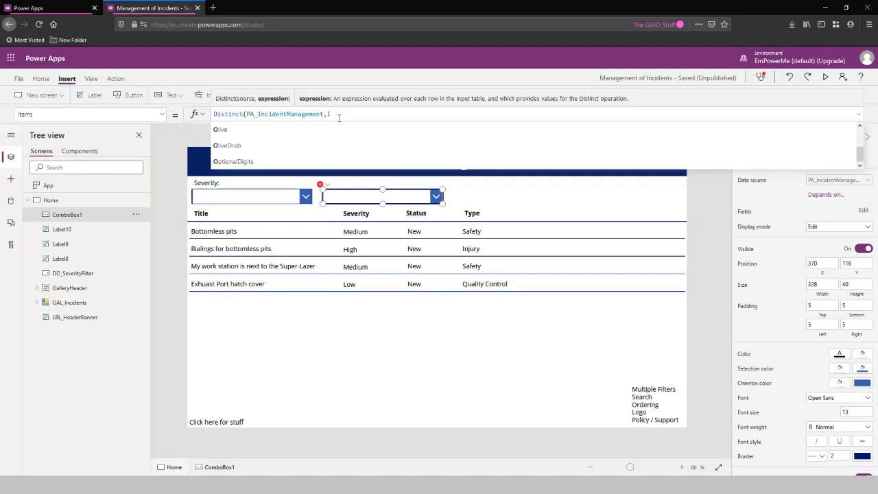
text(nce)
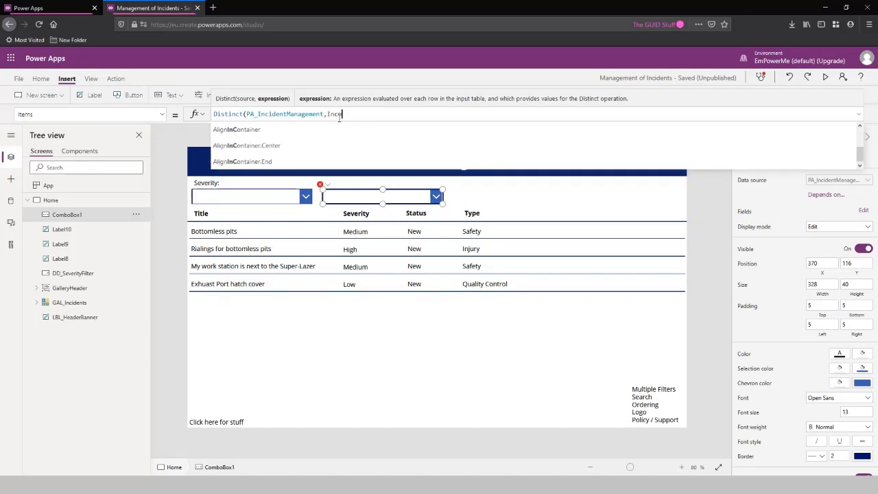
key(BackSpace)
key(BackSpace)
key(BackSpace)
key(BackSpace)
text(Type)
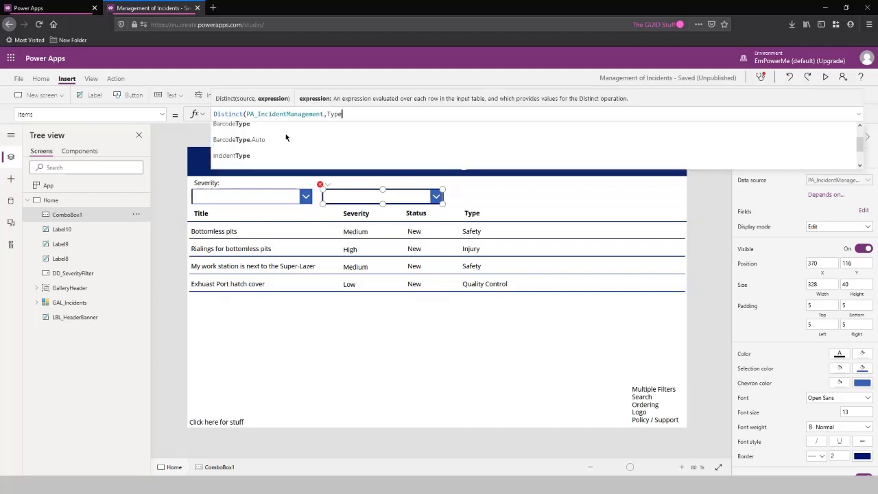
click(267, 130)
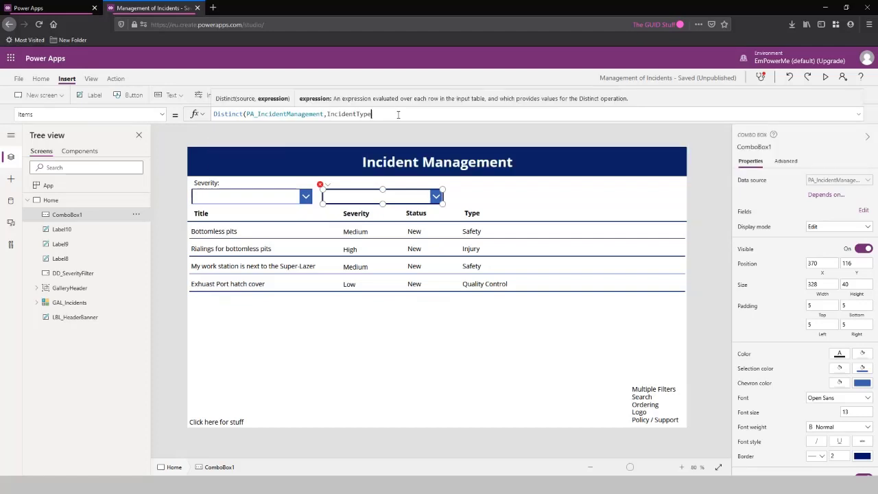
text())
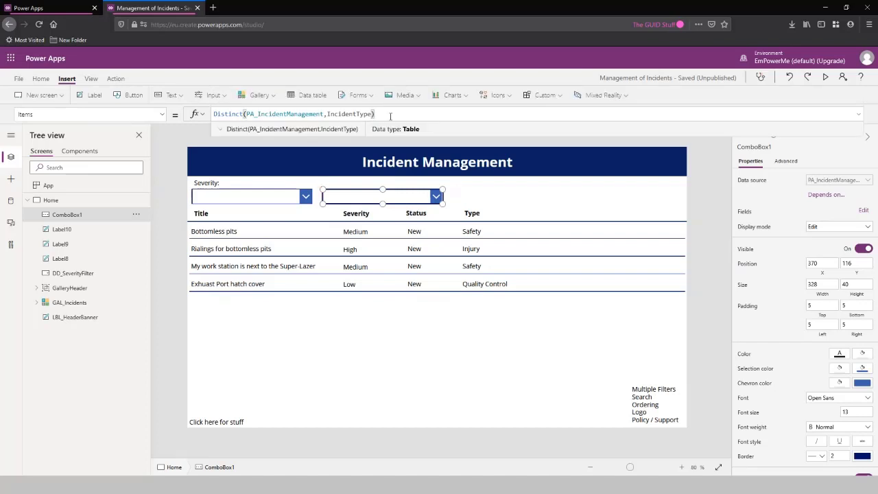
- Check the combo box's list of incident types on the canvas and in the app preview
click(436, 196)
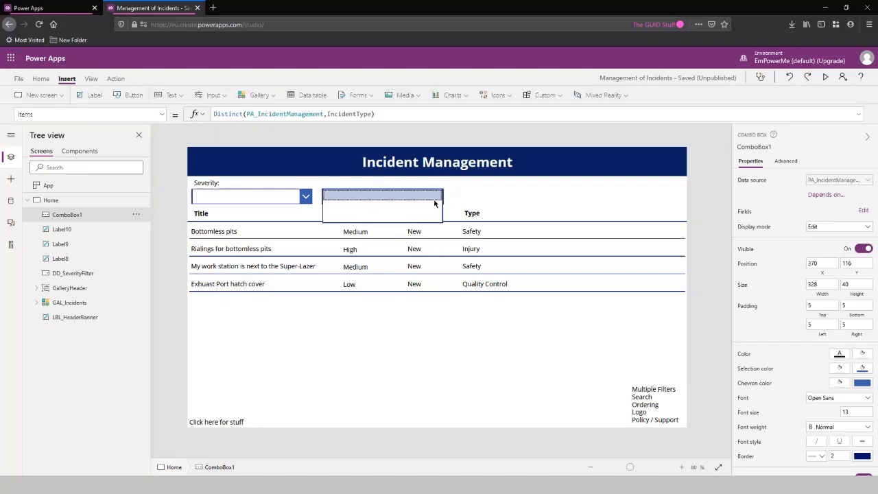
click(480, 194)
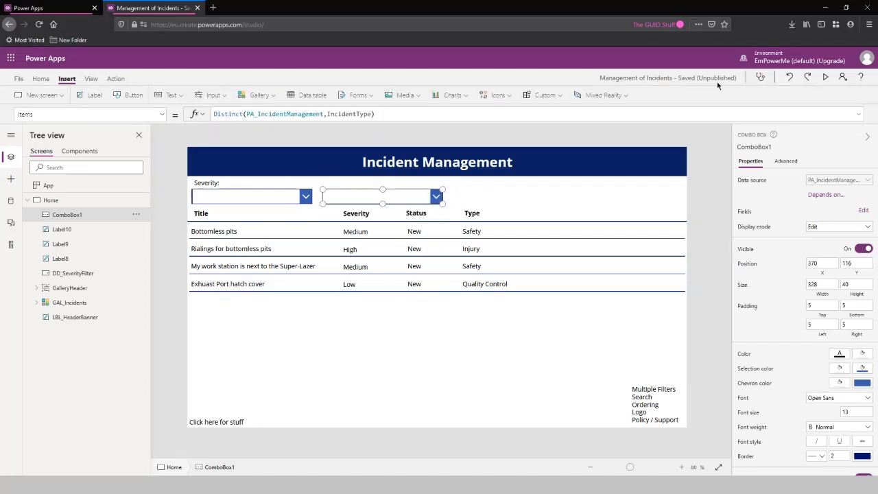
click(824, 78)
click(439, 125)
click(586, 119)
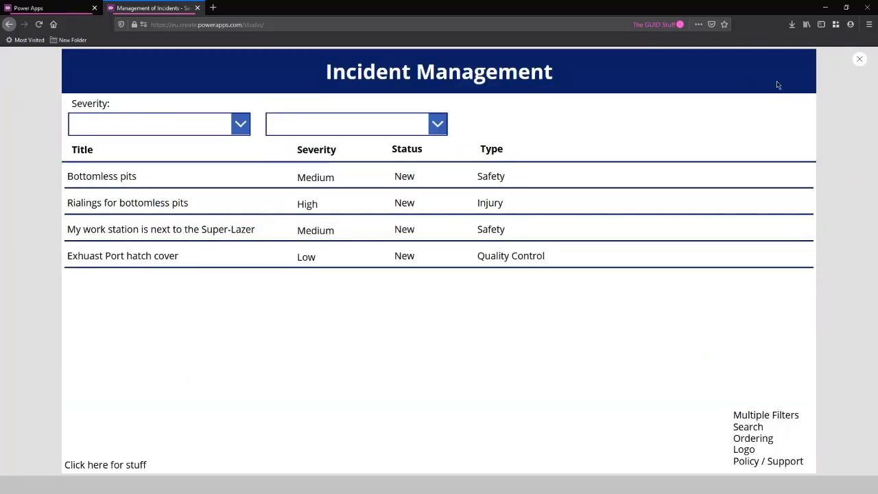
key(Escape)
- Append .Result to the combo box's Distinct formula in Items and check its list on the canvas
click(377, 193)
click(371, 114)
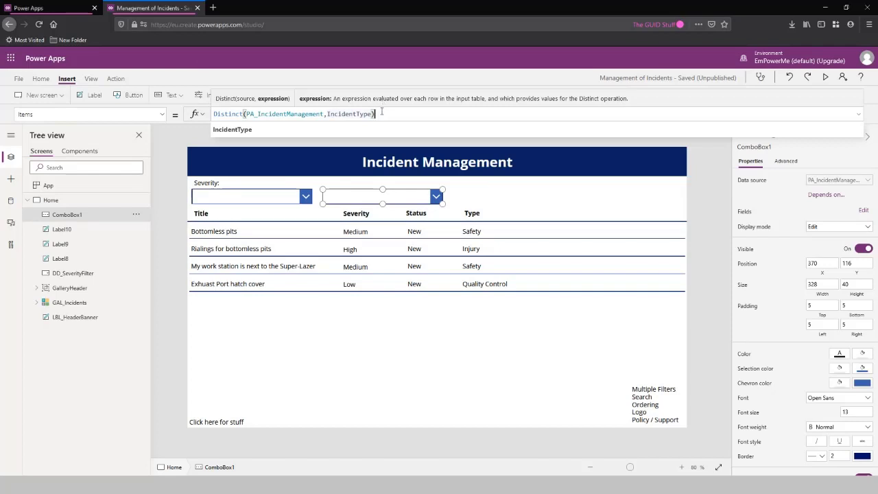
text(.)
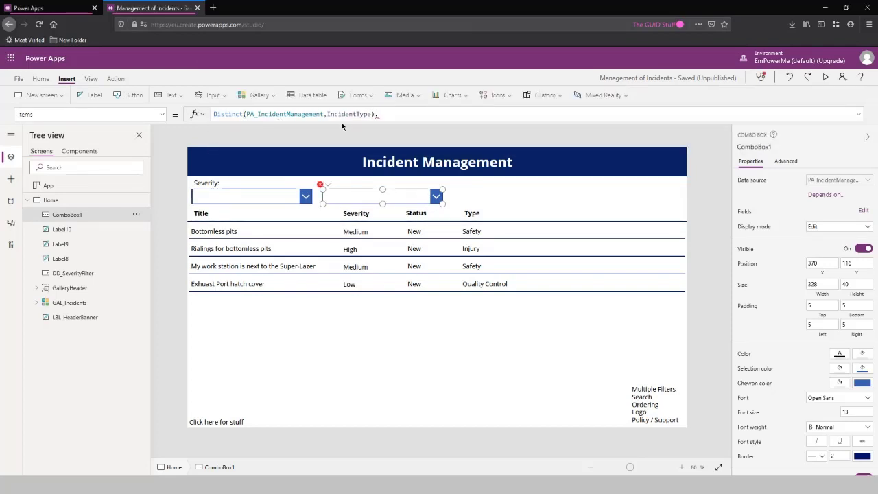
text(Result)
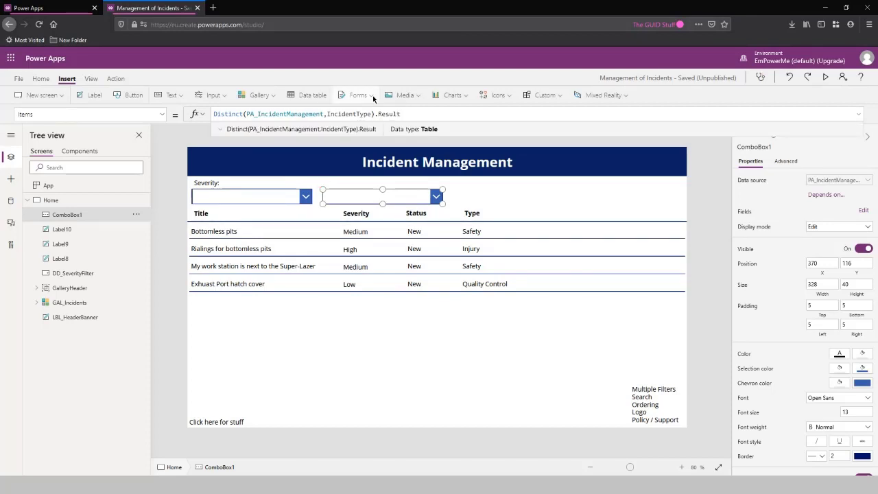
click(435, 197)
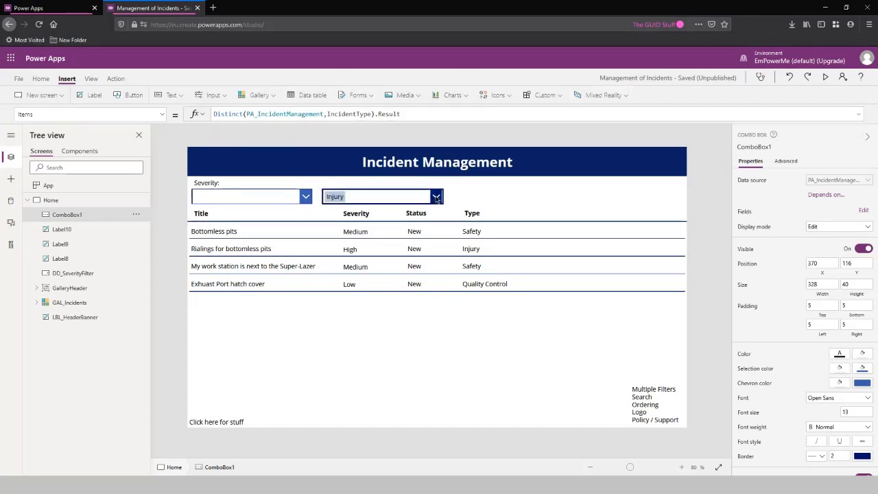
click(436, 197)
click(435, 198)
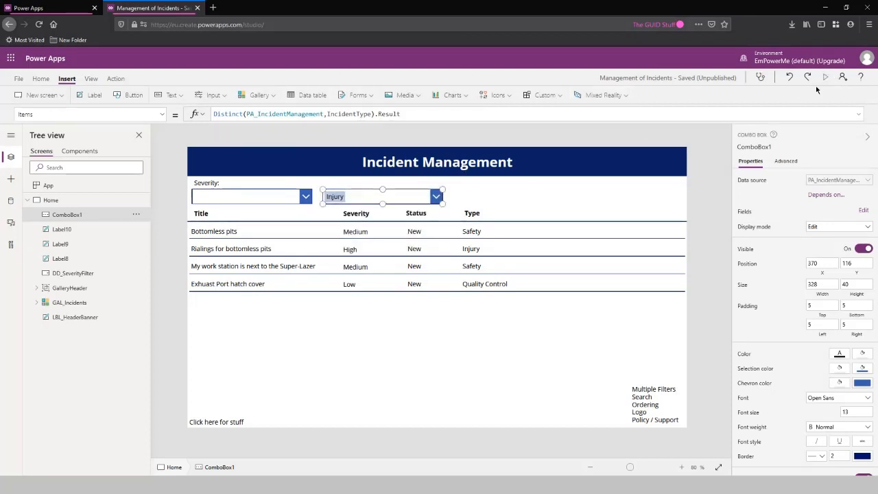
- Preview the app, test selecting incident types such as Safety and Quality Control in the combo box, and clear the selections
click(826, 77)
click(440, 128)
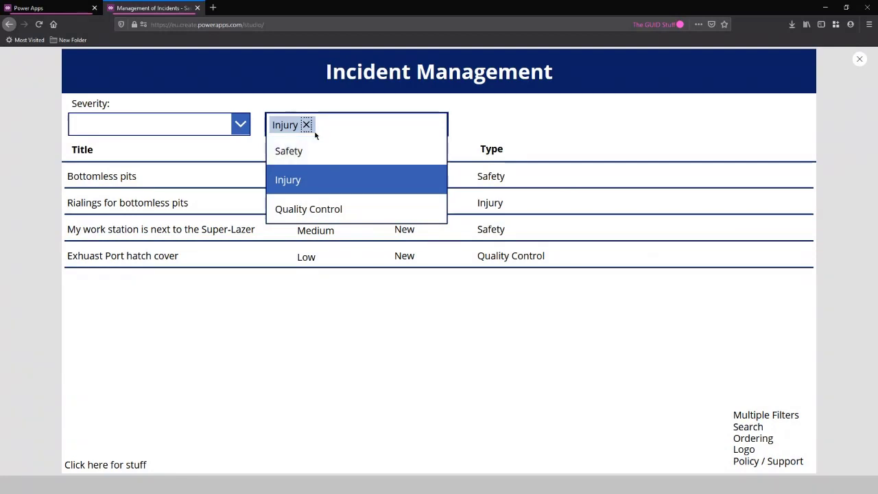
click(299, 153)
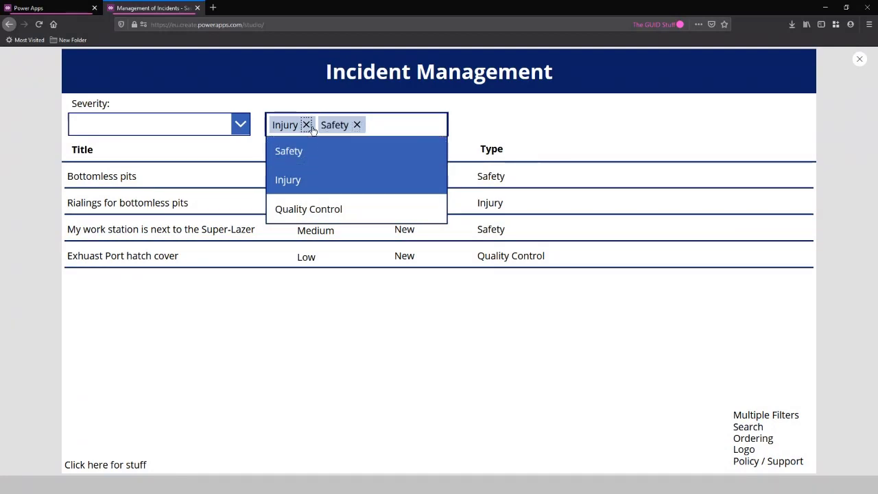
click(306, 125)
click(309, 126)
click(346, 188)
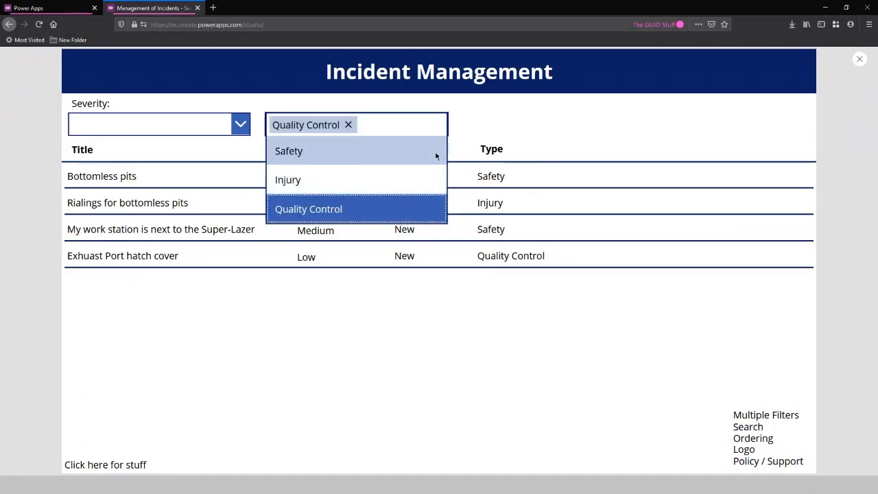
click(349, 124)
click(557, 113)
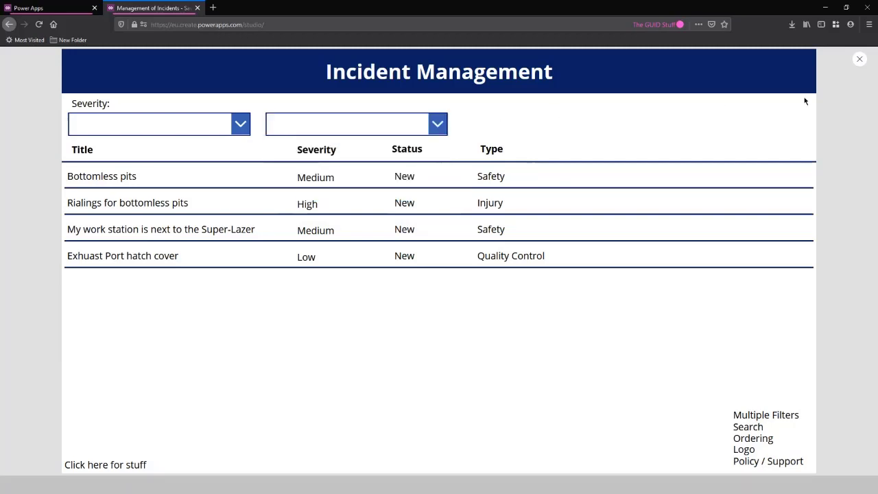
click(860, 59)
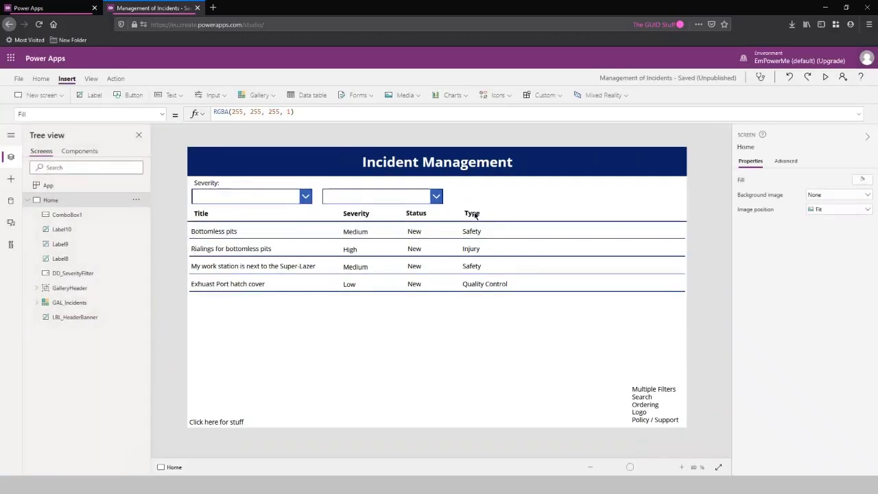
- Examine the Distinct function and its IncidentType expression in the combo box's Items formula
click(408, 196)
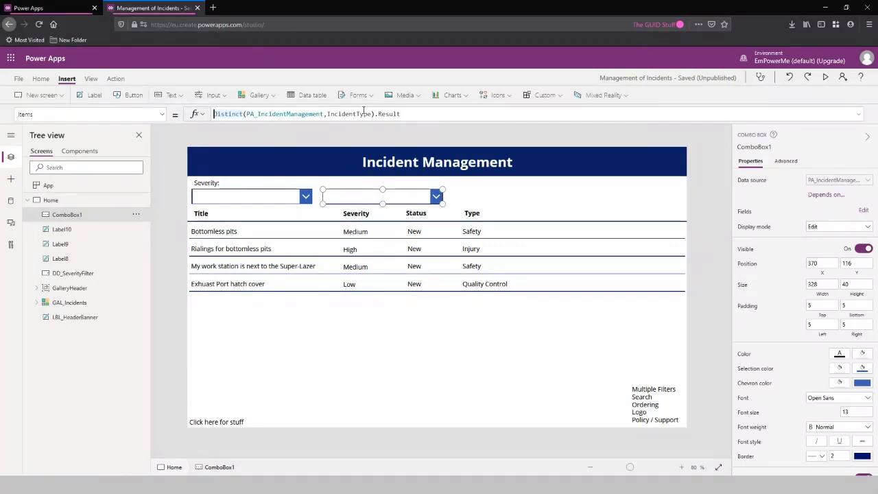
drag(213, 114, 375, 113)
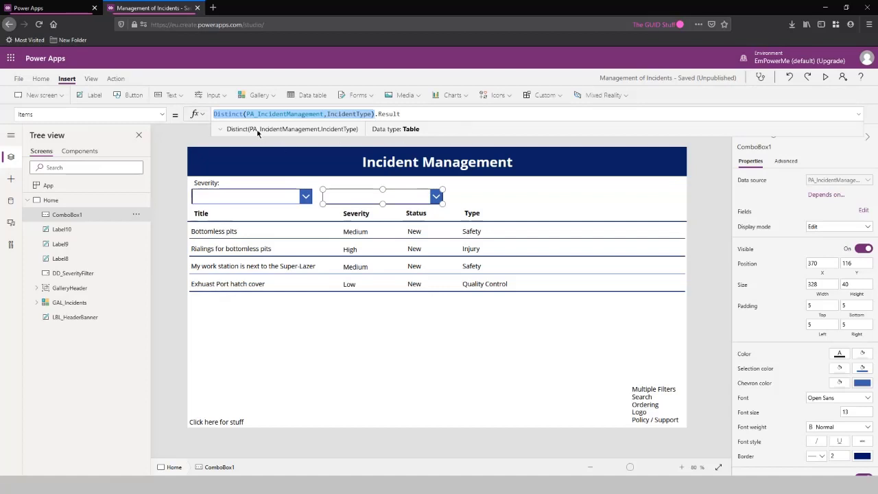
click(240, 115)
double_click(240, 115)
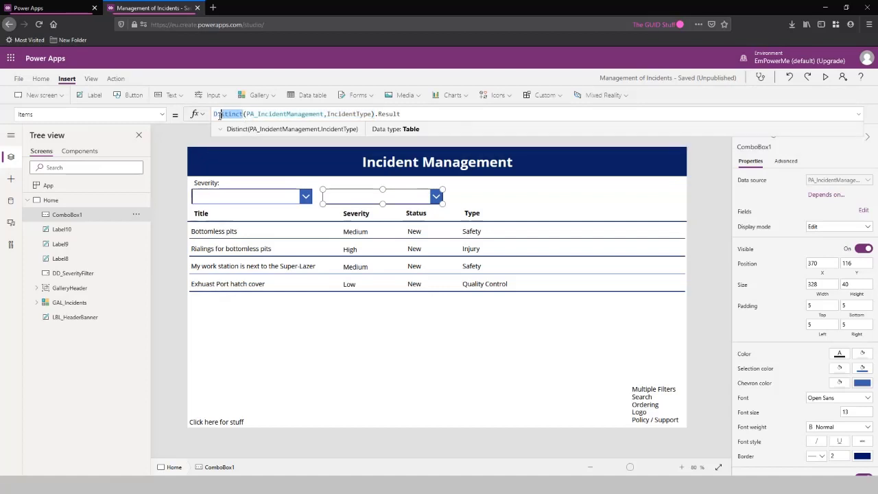
drag(326, 115, 373, 114)
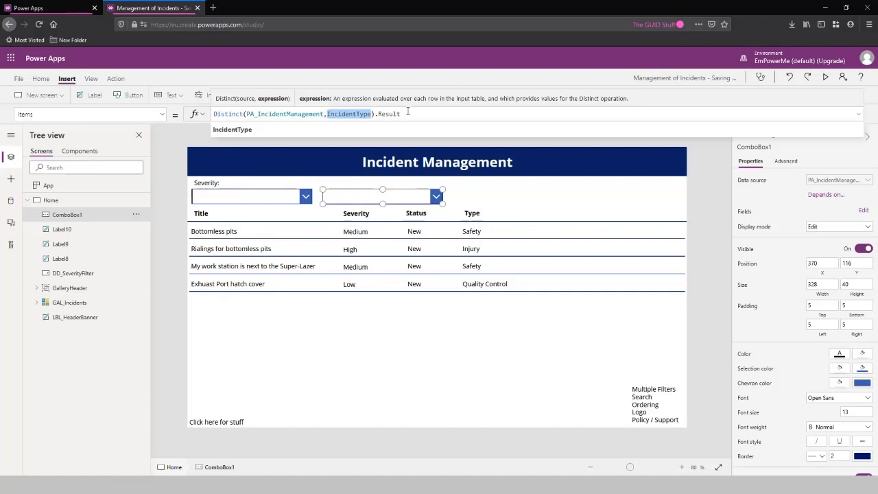
- Cut the entire Distinct formula out of the combo box's Items property
drag(408, 113, 206, 115)
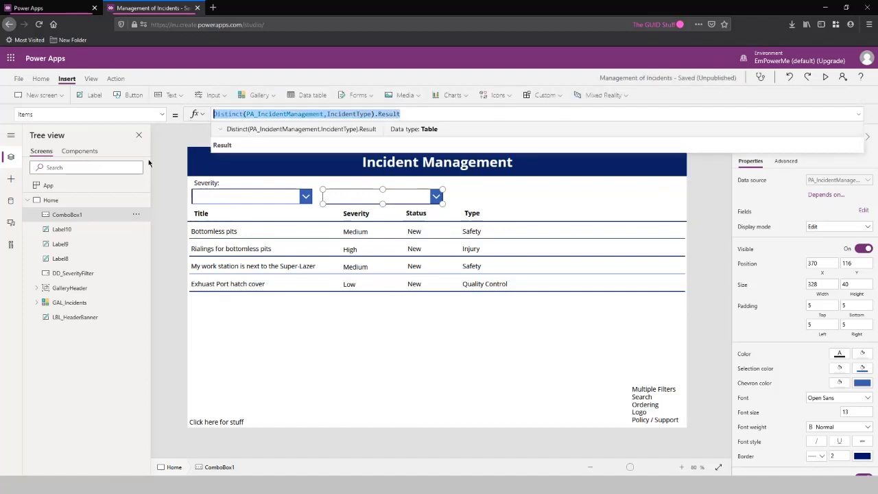
key(ctrl+x)
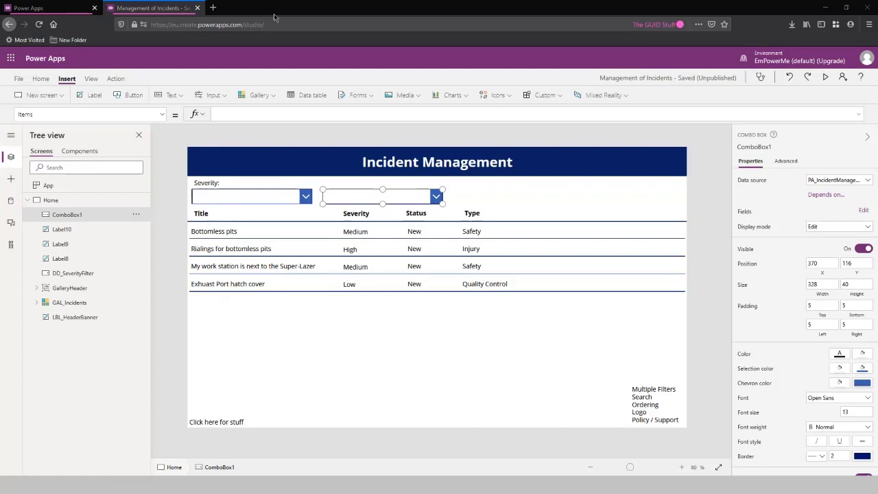
- In the app's OnStart, end the colSeverity statement with a semicolon and begin ClearCollect(colType, on a new line
click(101, 188)
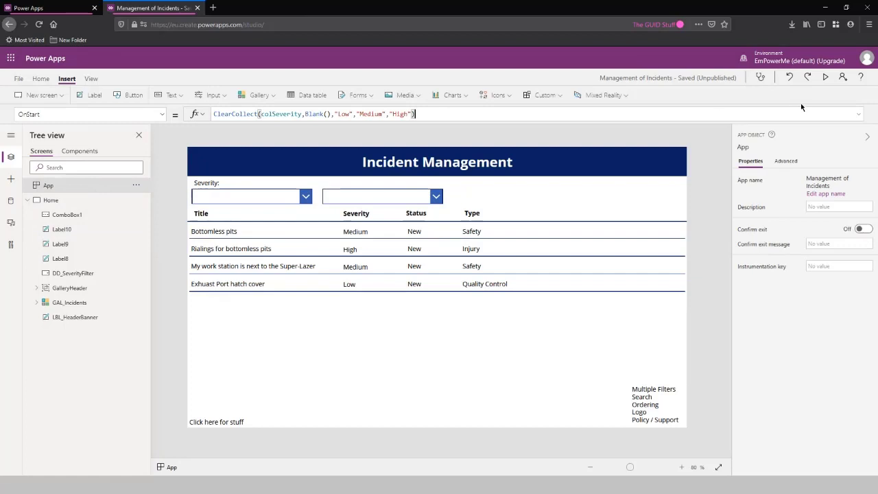
click(859, 115)
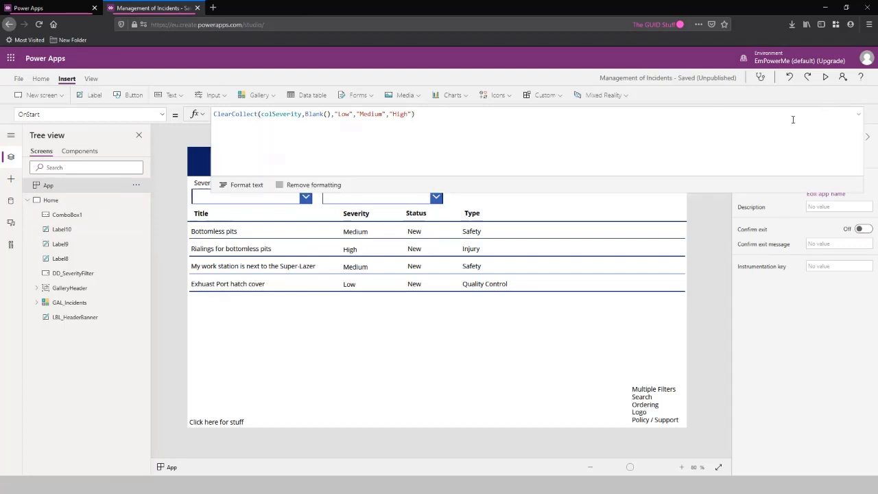
click(503, 126)
click(80, 192)
click(485, 120)
key(ctrl+a)
click(444, 117)
key(shift+Return)
text(Clear)
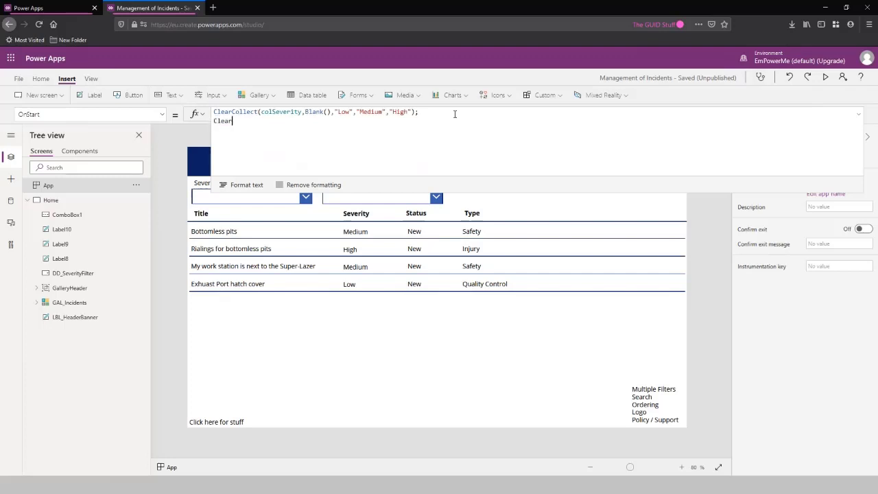
text(Collect)
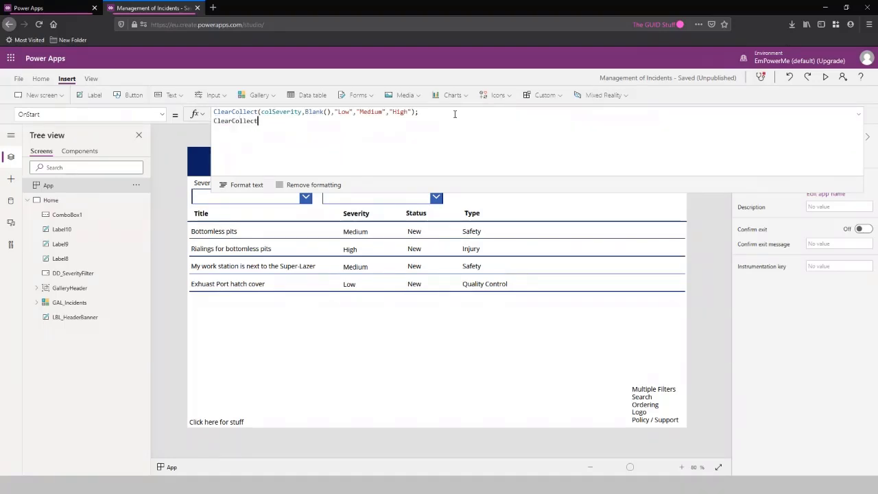
text((colType,)
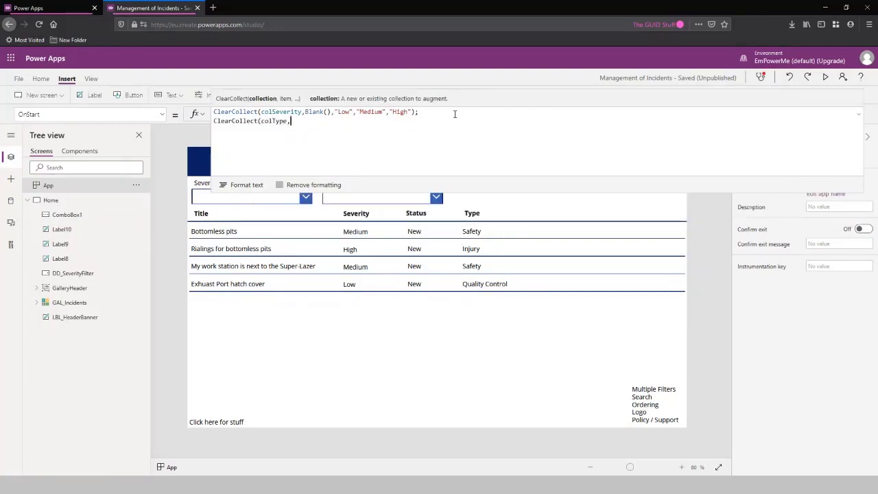
text(Blan)
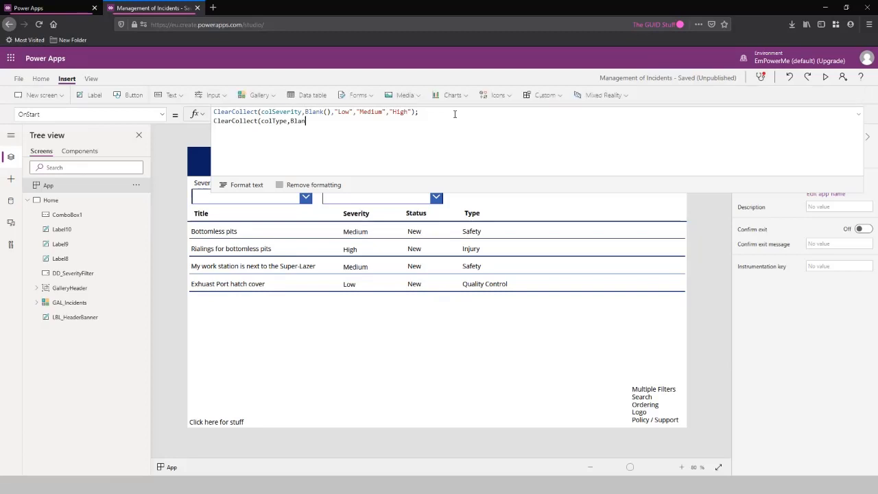
key(BackSpace)
key(BackSpace)
key(BackSpace)
key(BackSpace)
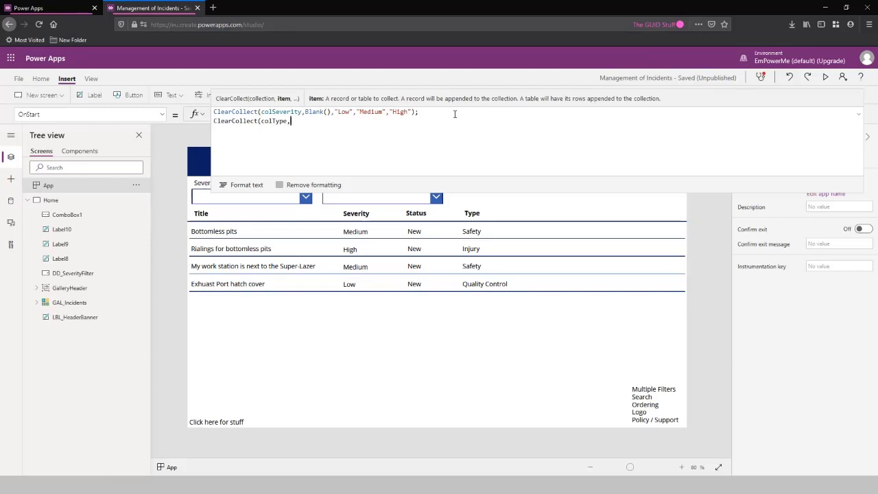
- Complete the colType ClearCollect with the items "Safety", "Security", "Environmental", "Injury" and "Quality Control" and its closing parenthesis
text("Saf)
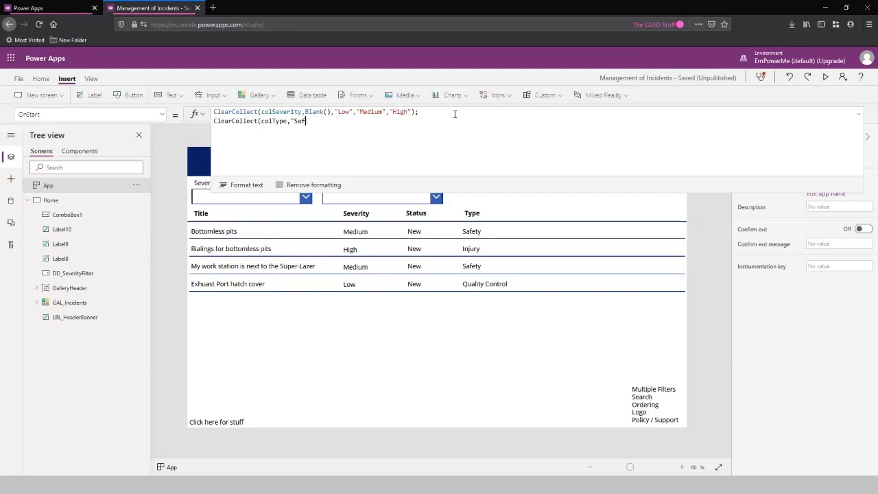
text(ety",)
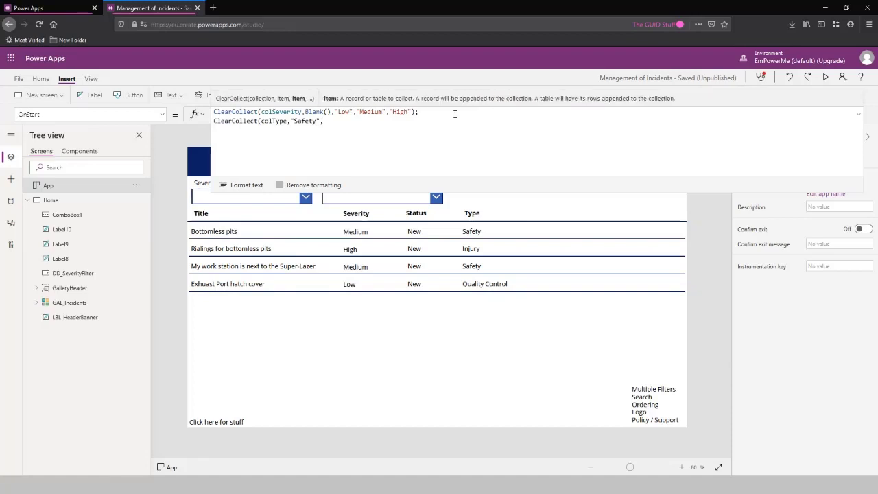
text(Security)
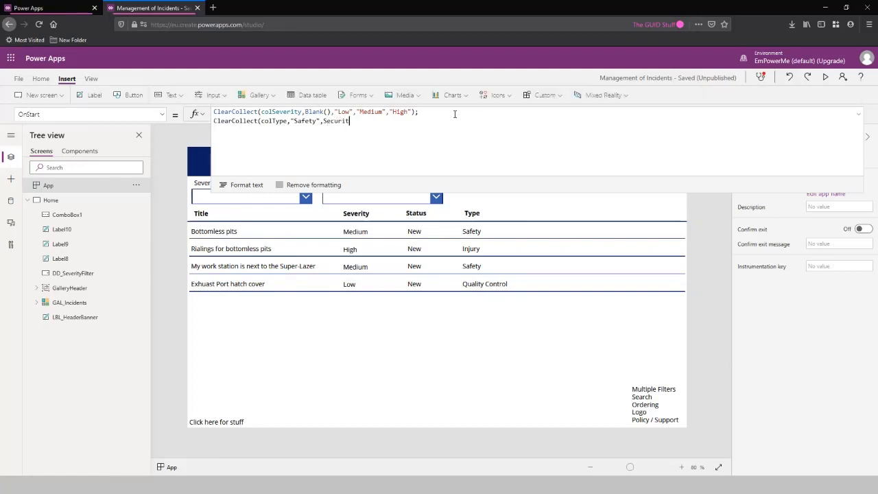
key(BackSpace)
key(BackSpace)
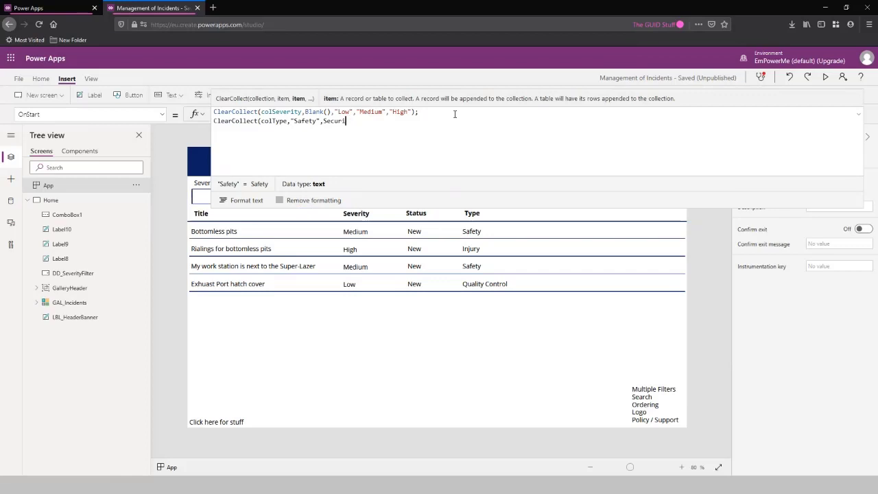
text(ty","S)
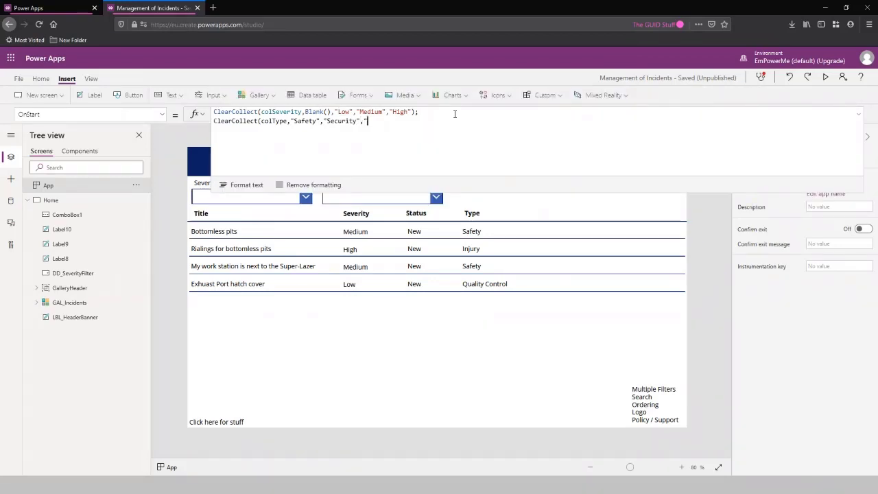
text(ecurity","E)
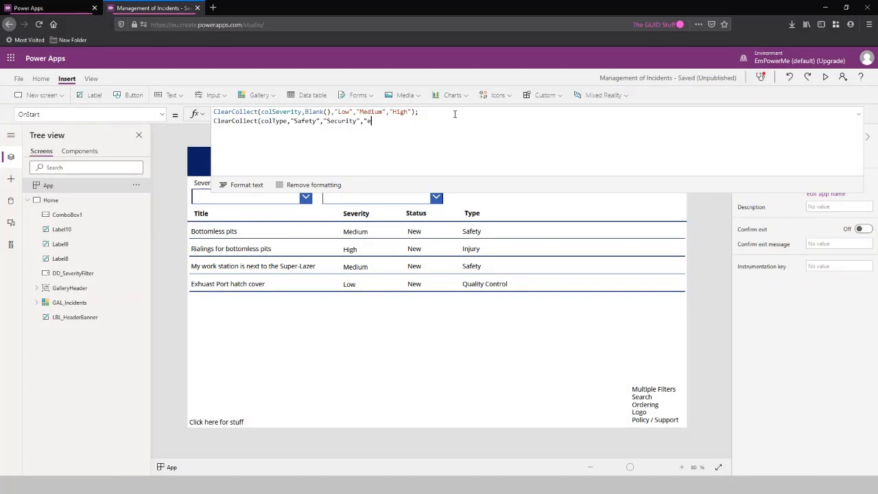
text(nviron)
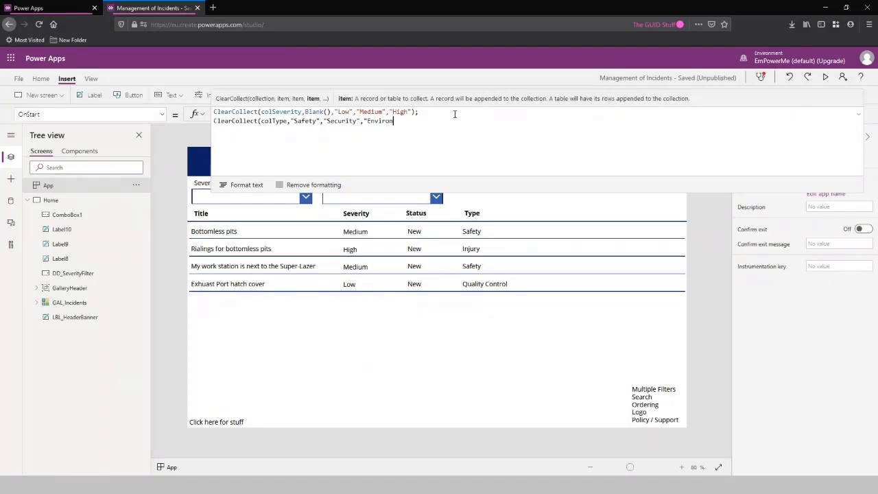
text(mental",)
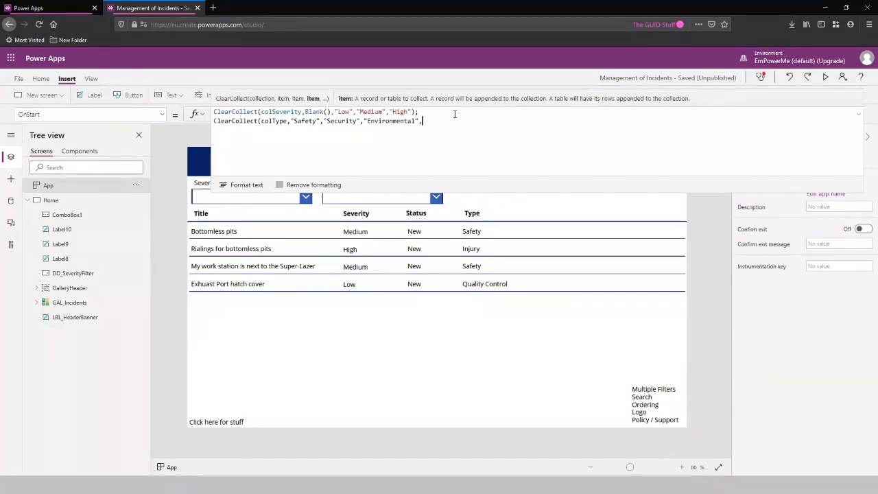
text("Injury")
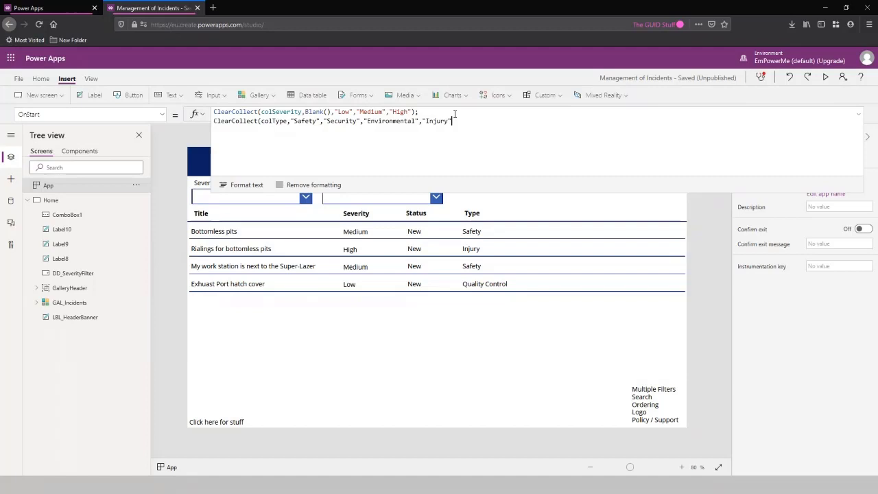
text(,"Quality Co)
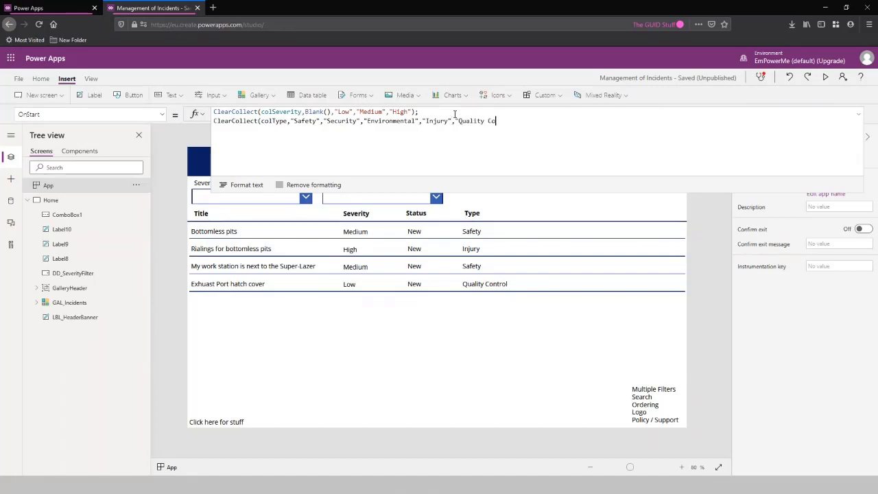
text(ntrol"))
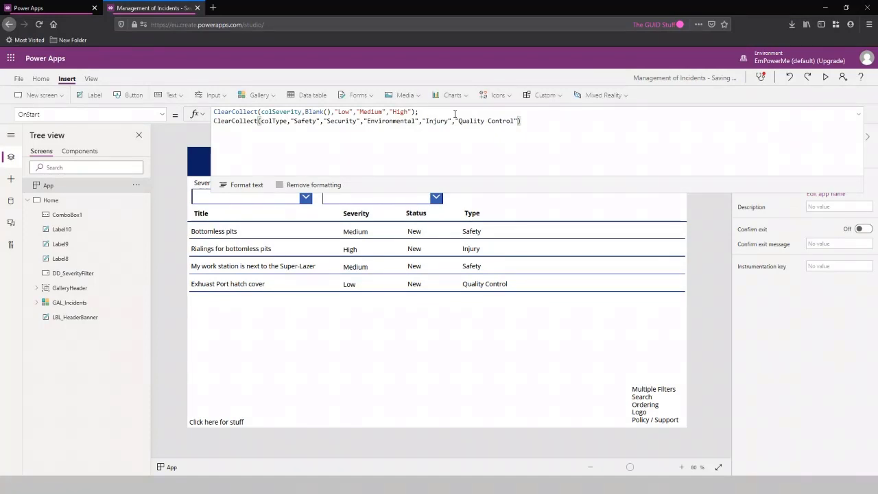
- Run the app's OnStart to load the colType collection
click(436, 121)
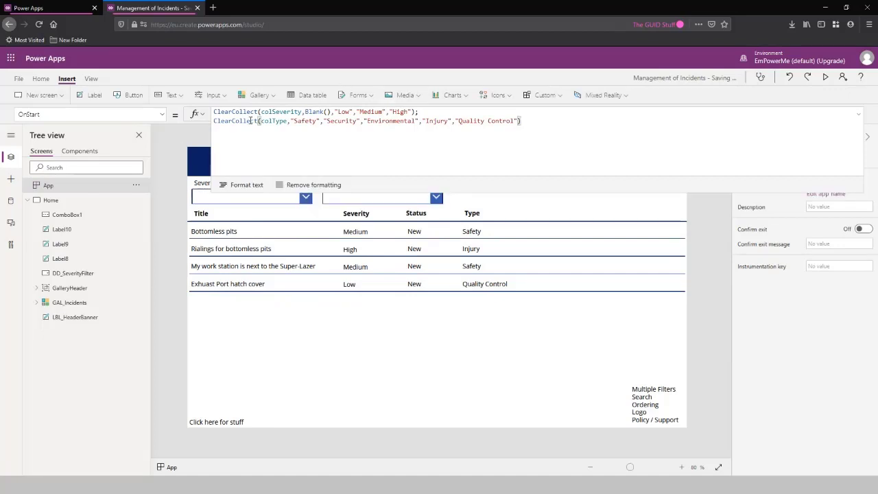
click(136, 185)
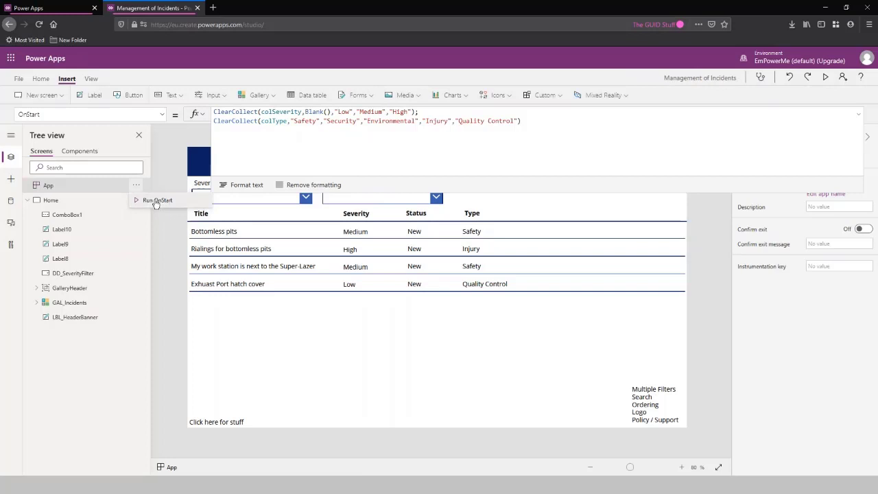
click(156, 201)
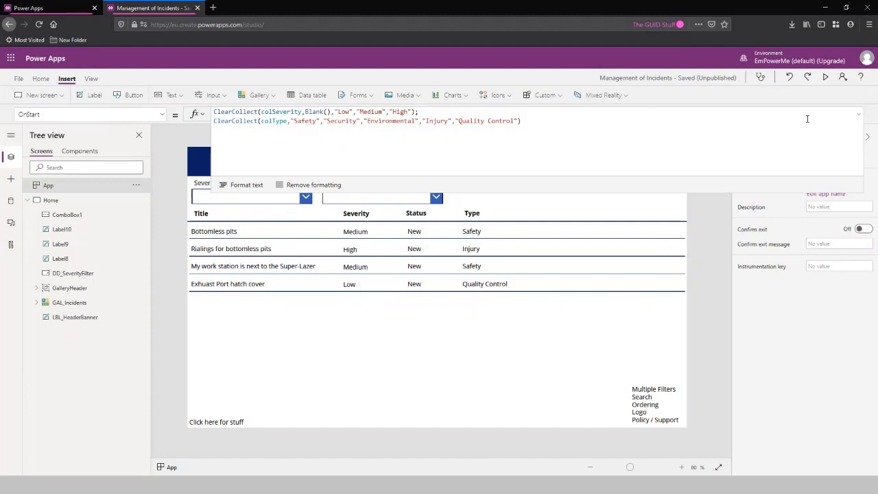
- Set the colType collection as the data source of the combo box beside the Severity dropdown
click(408, 195)
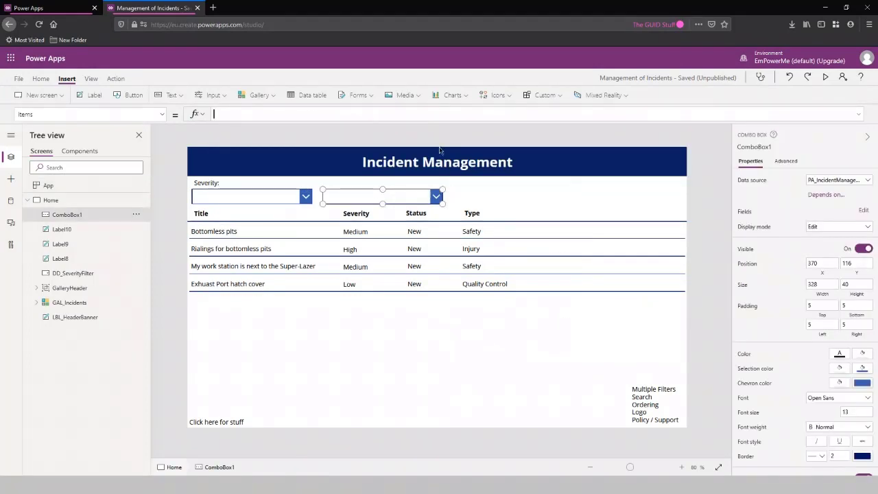
click(409, 196)
click(407, 194)
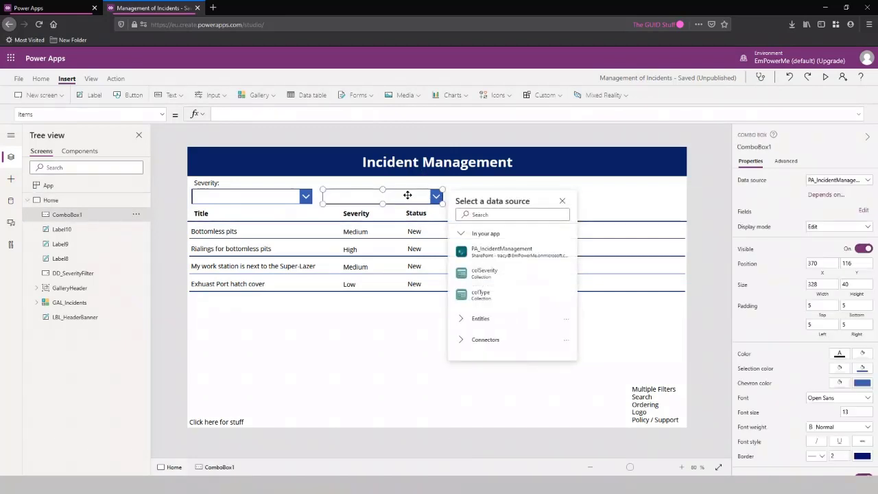
click(485, 296)
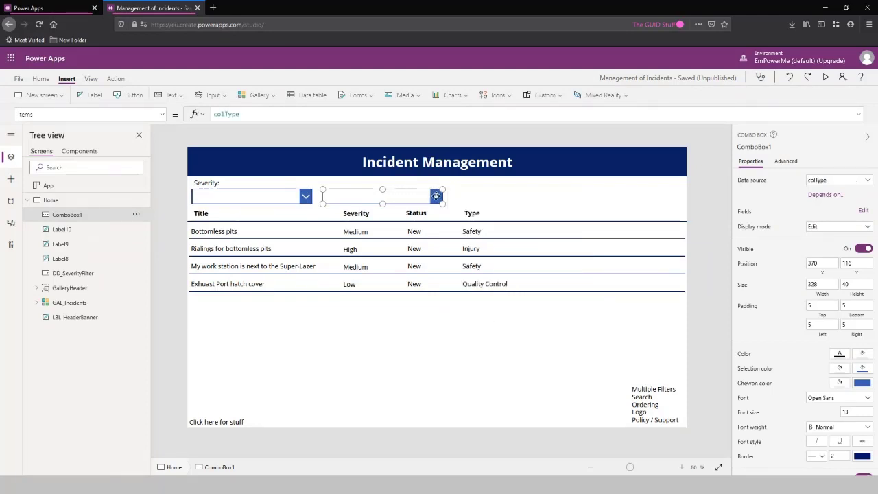
- Preview the app, test selecting Environmental, Injury and Quality Control in the combo box, clear the selections and close the preview
key(F5)
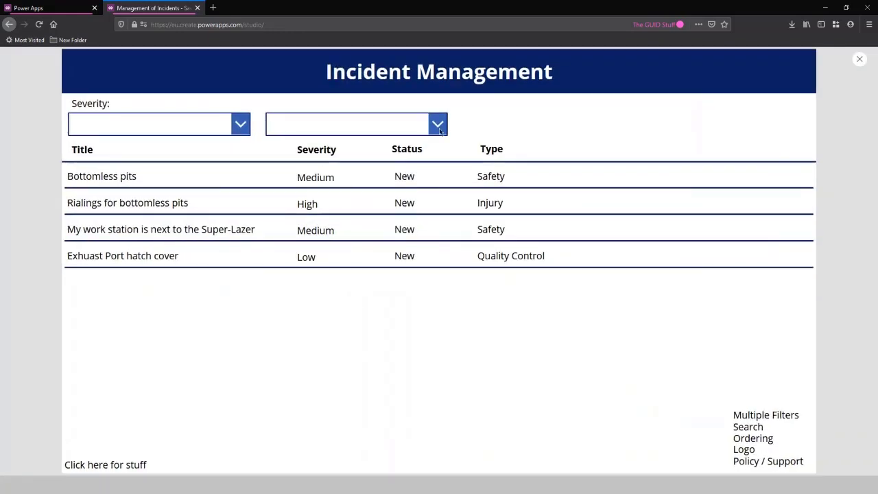
click(360, 125)
click(307, 184)
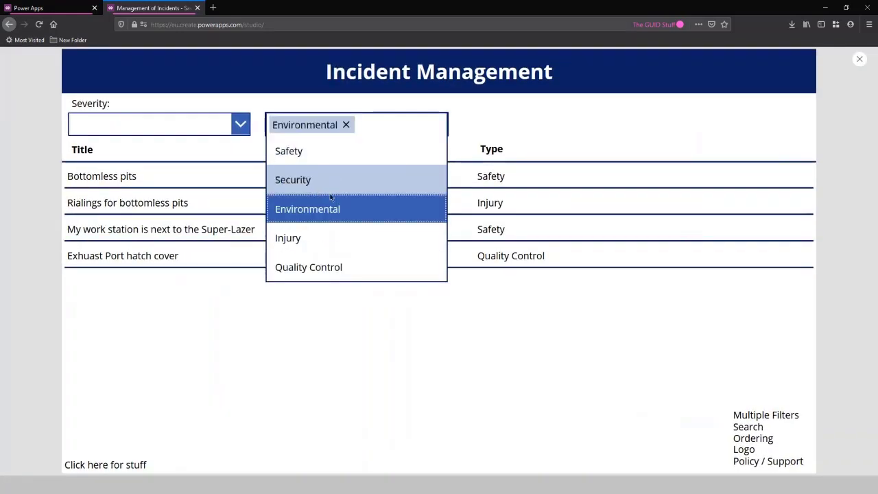
click(335, 238)
click(332, 269)
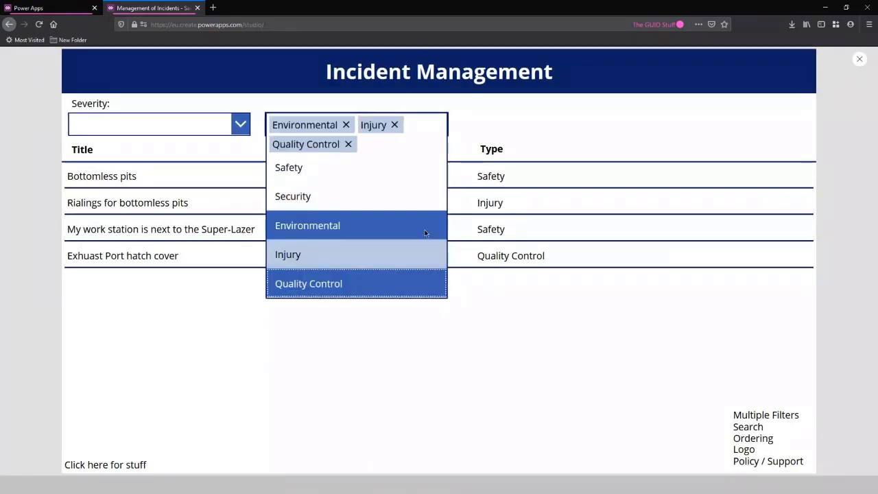
click(349, 142)
click(346, 125)
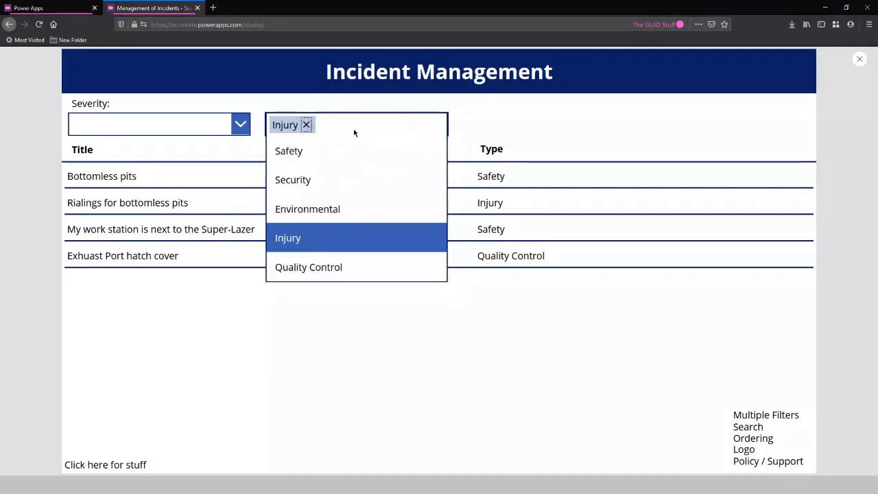
click(307, 125)
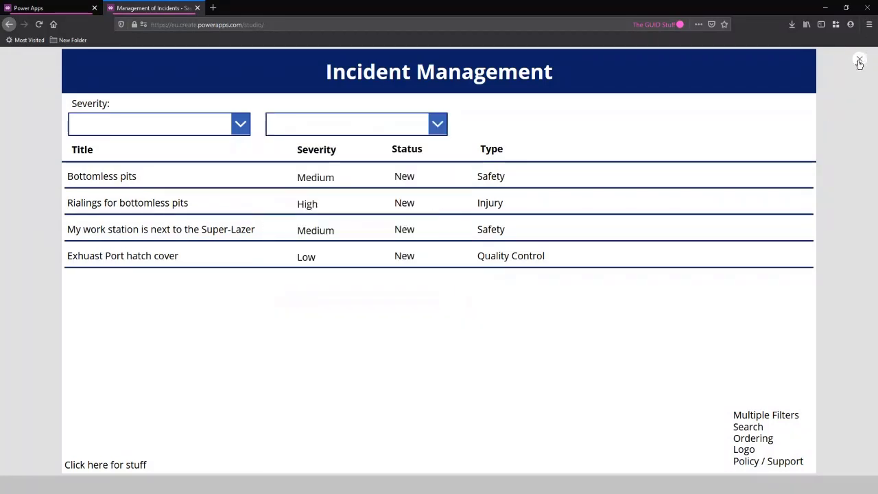
click(860, 58)
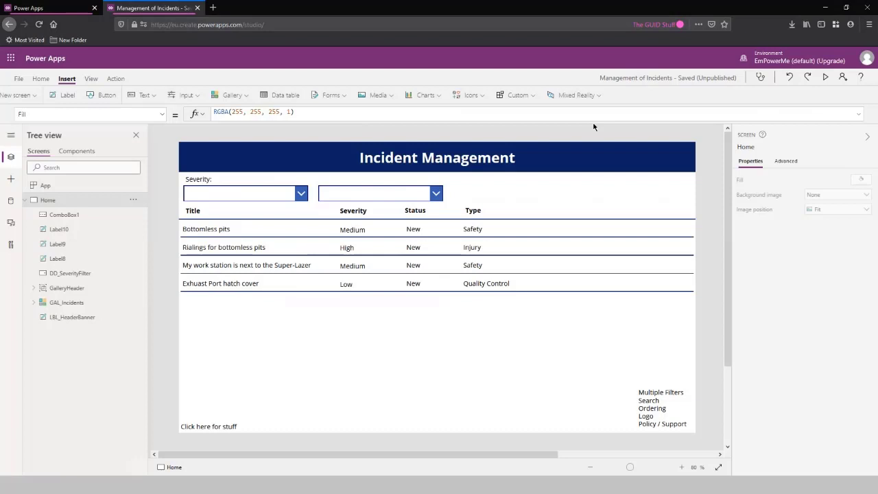
- Rename the combo box beside the Severity dropdown to CB_TypeFilter
click(52, 217)
double_click(125, 214)
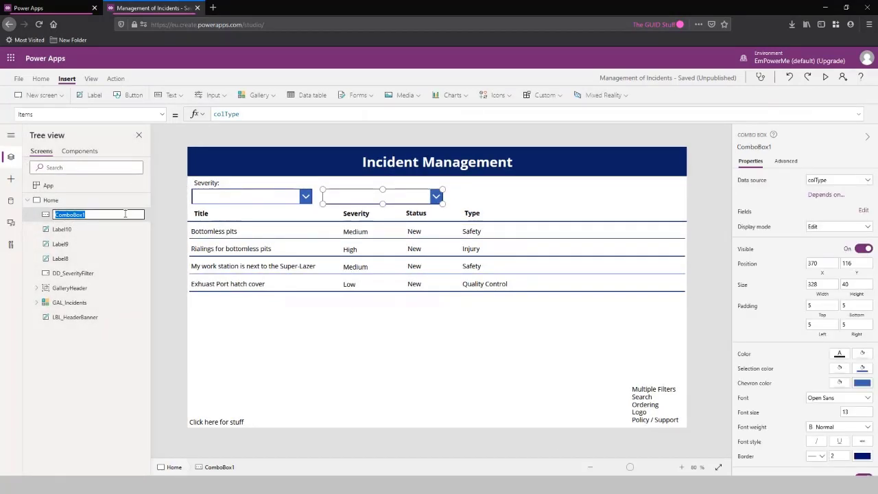
text(DD_)
key(BackSpace)
key(BackSpace)
key(BackSpace)
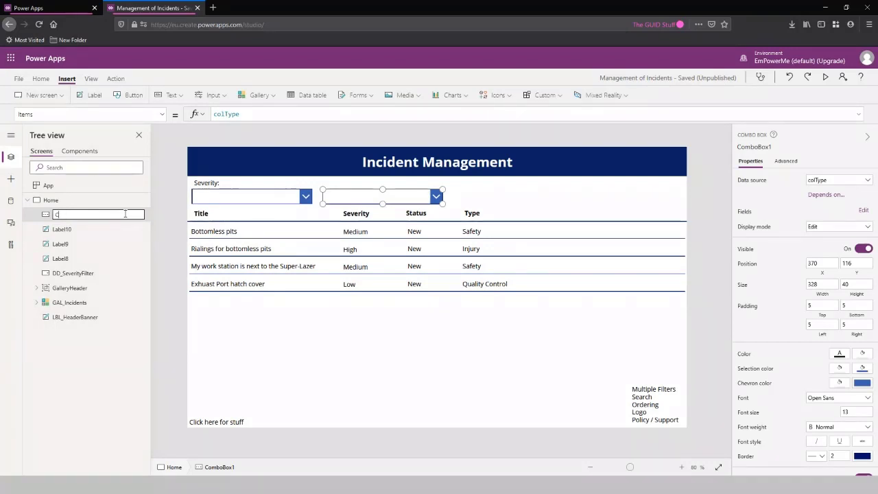
text(CB_S)
key(BackSpace)
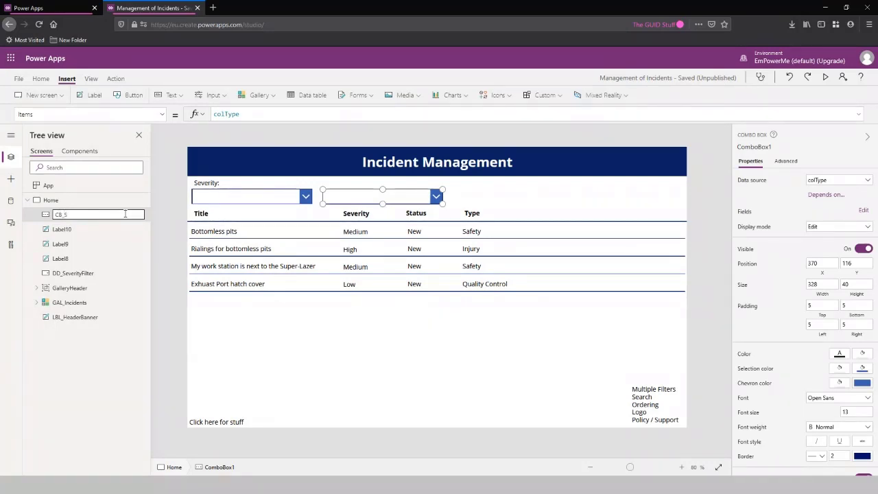
text(TypeFil)
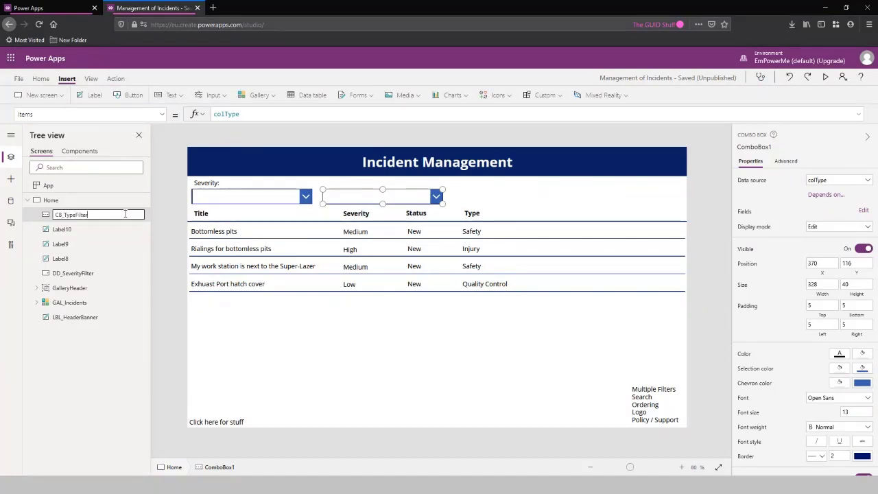
text(ter)
click(164, 229)
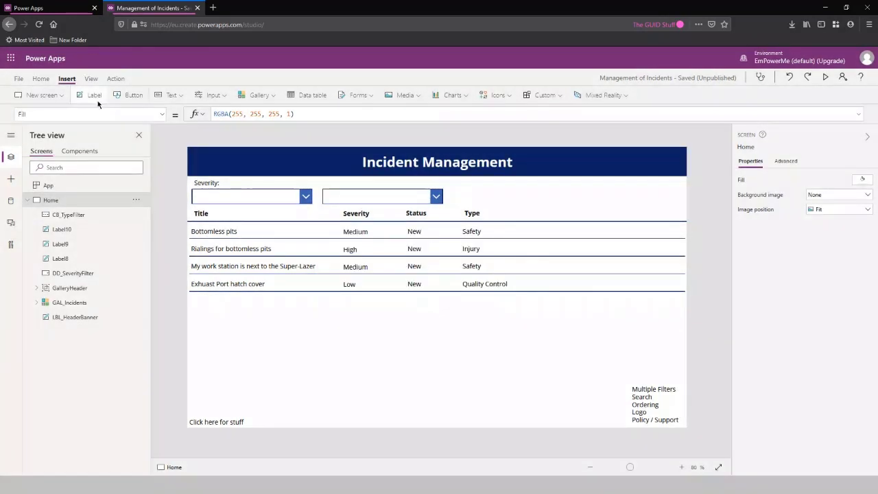
- Add a label reading "Type:" directly above the CB_TypeFilter combo box, at X 370, Y 80 and 36 high
click(91, 95)
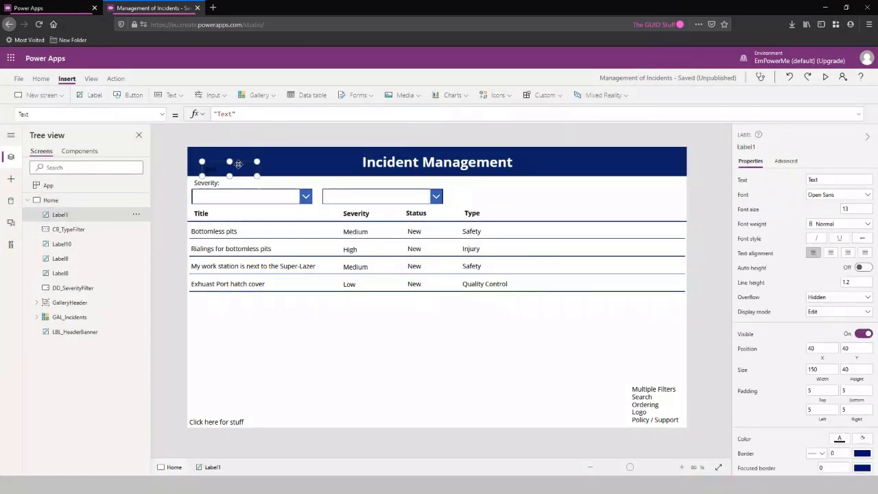
drag(239, 166, 350, 176)
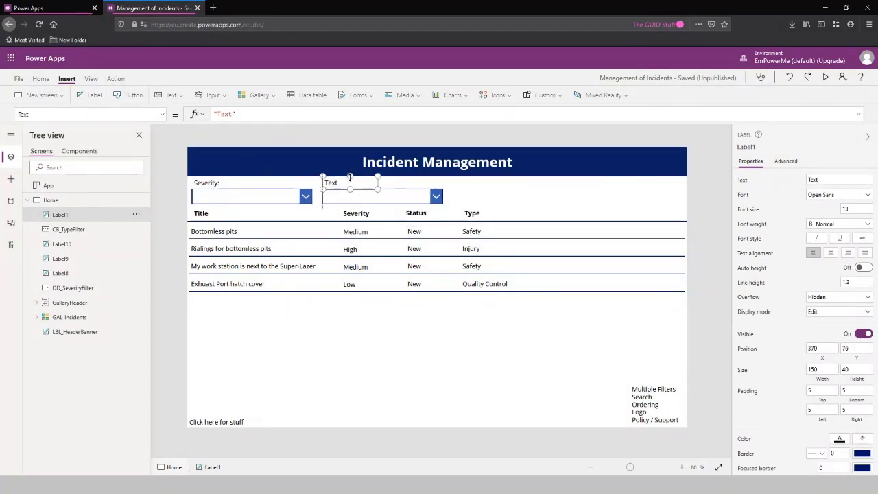
drag(232, 114, 219, 114)
text(Type:)
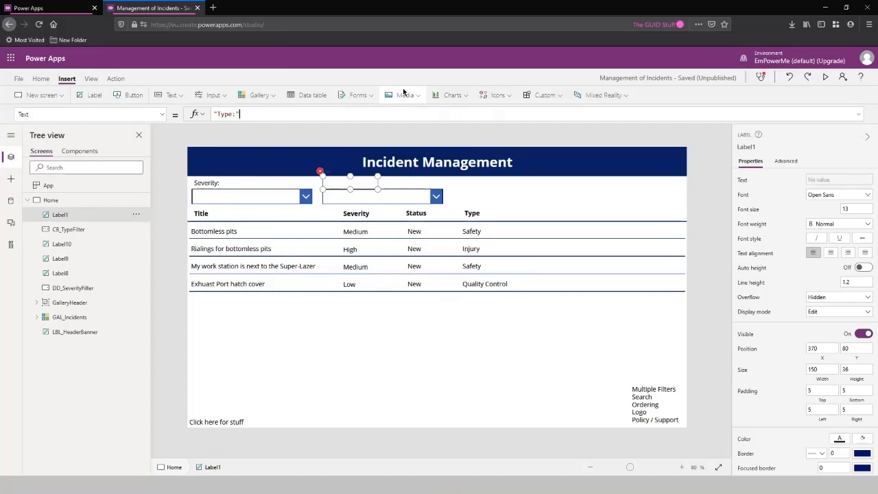
text(")
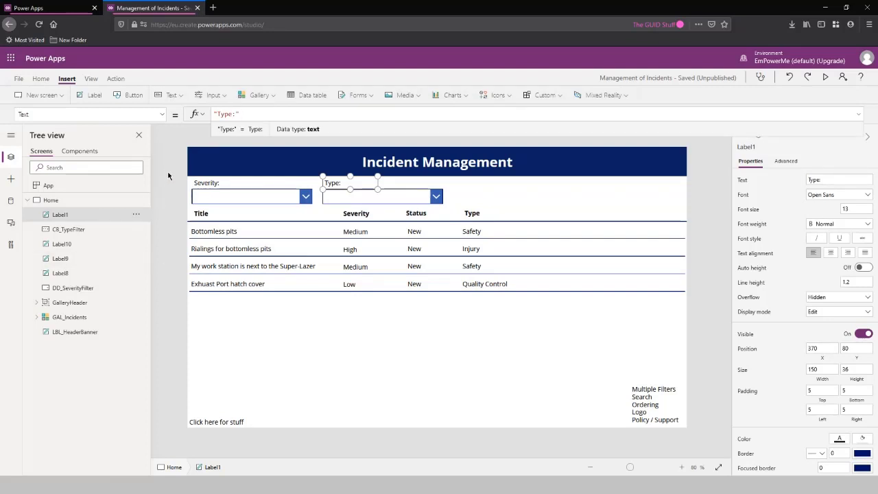
click(168, 179)
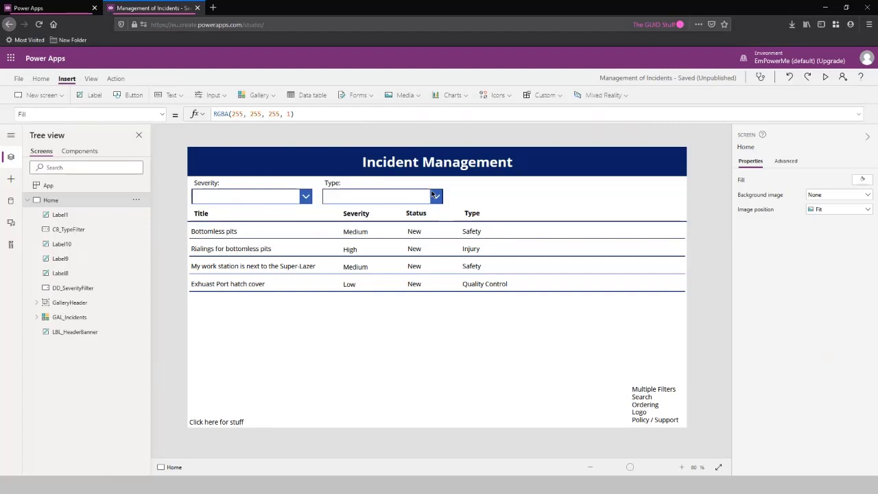
- Review the Items formula of the GAL_Incidents gallery part by part and delete it completely
click(346, 348)
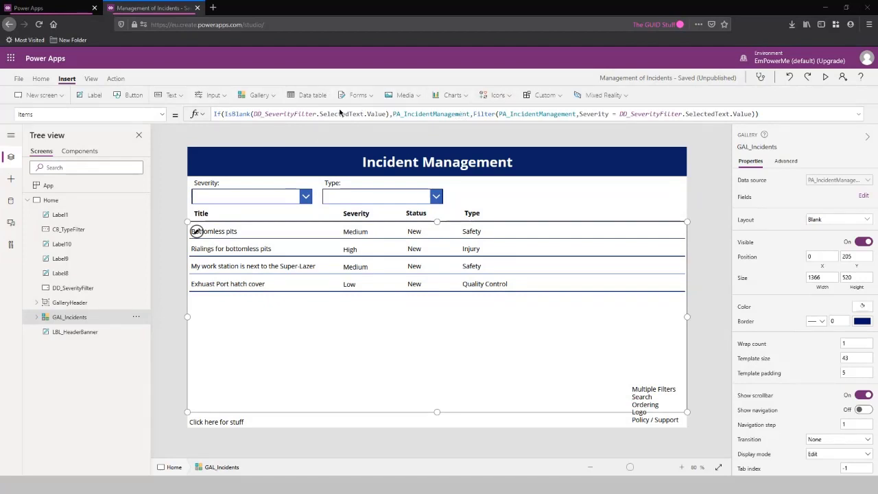
drag(214, 114, 391, 114)
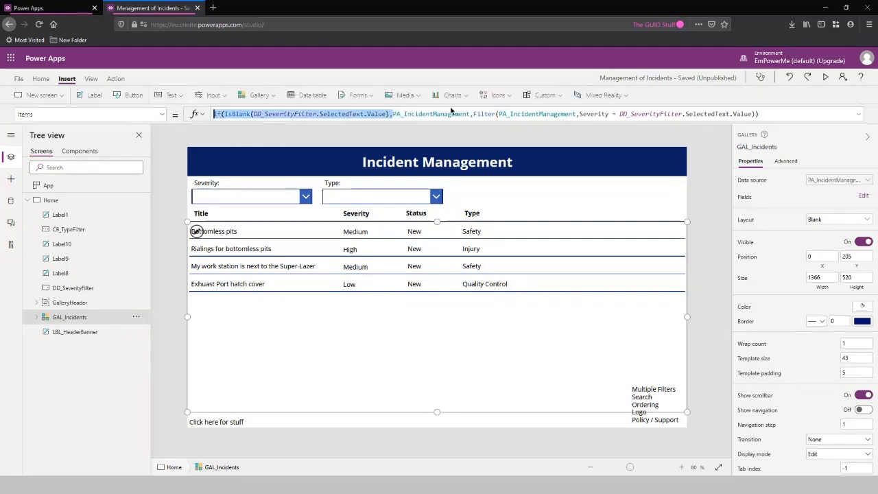
double_click(451, 113)
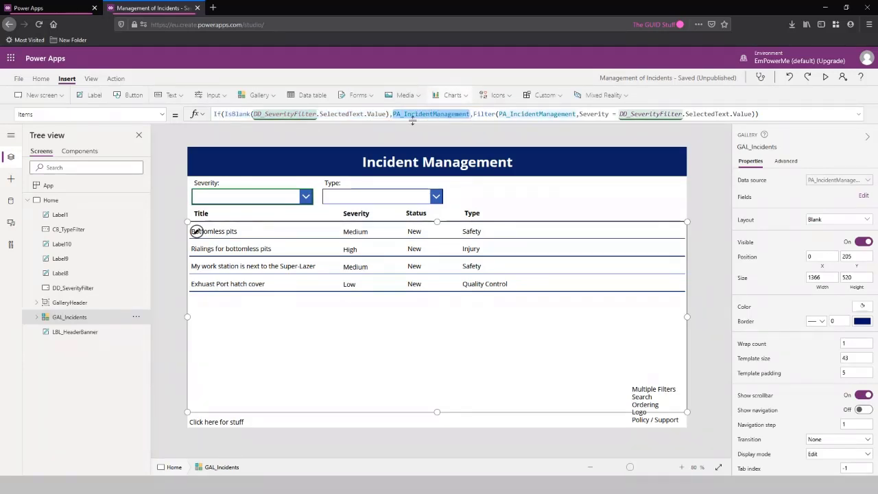
drag(473, 113, 574, 114)
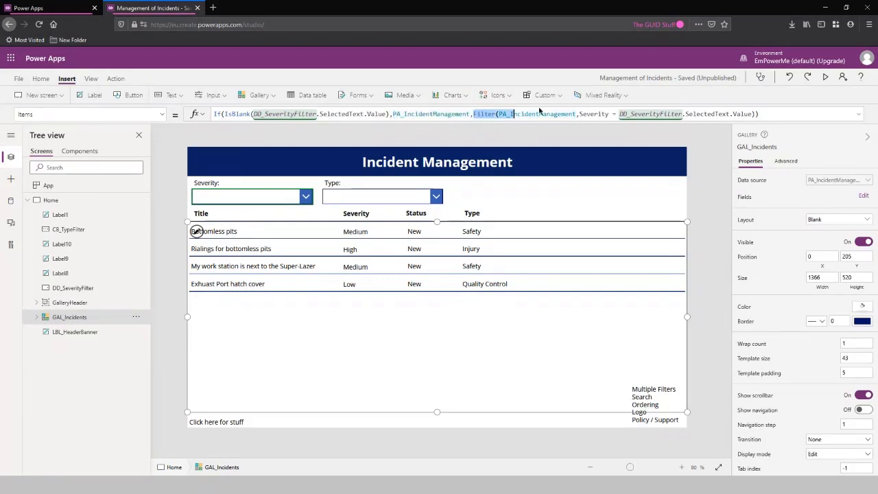
key(shift+Home)
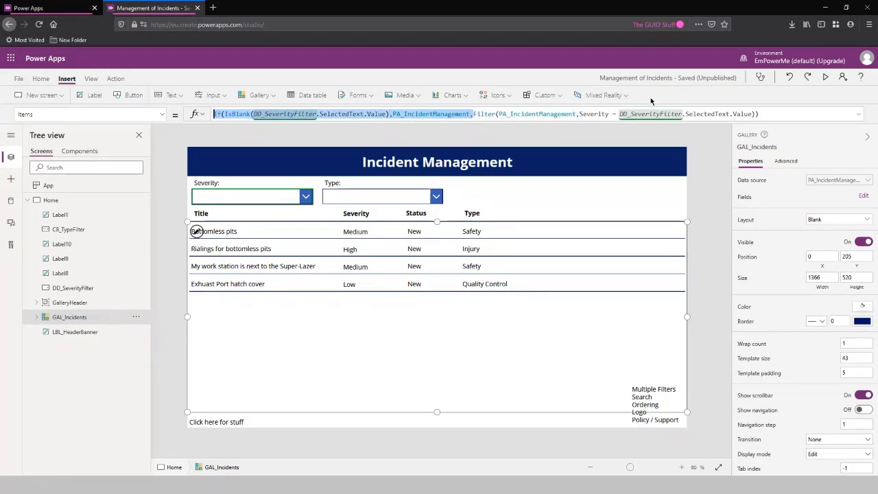
key(shift+End)
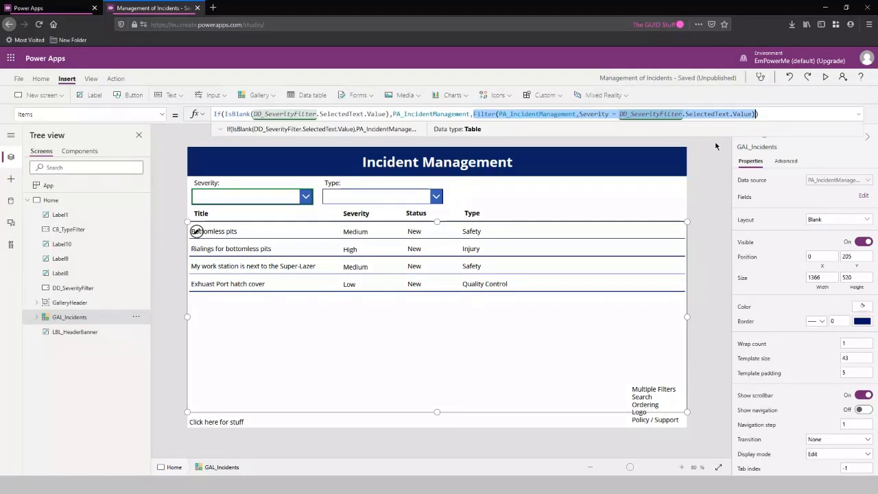
drag(769, 111, 171, 101)
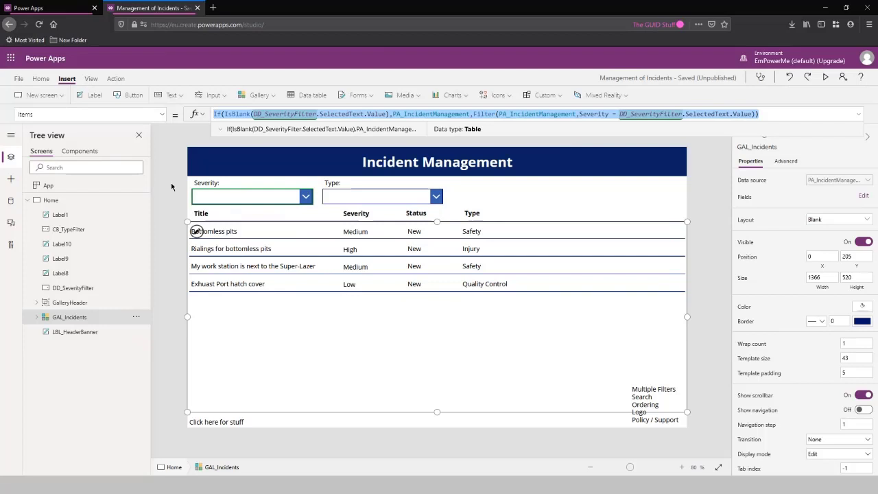
key(BackSpace)
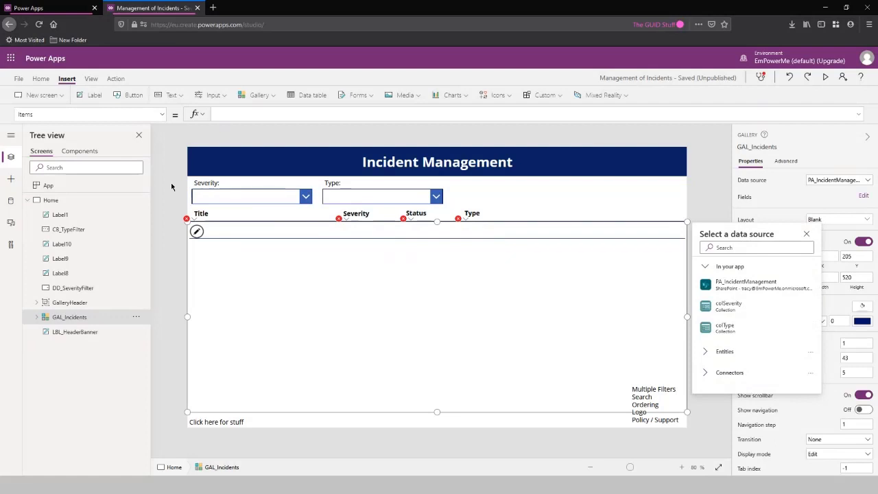
- Begin a new Items formula for the incidents gallery with Filter(PA_IncidentManagement, as the function and source
text(Filter)
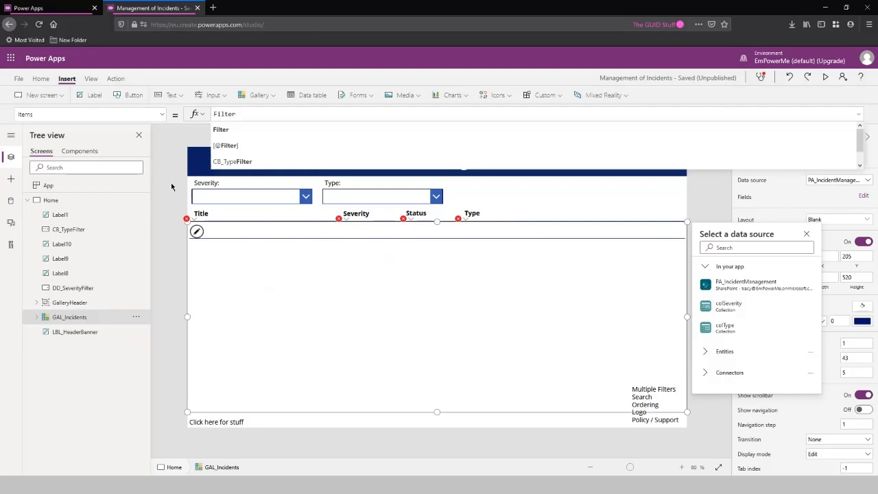
text(()
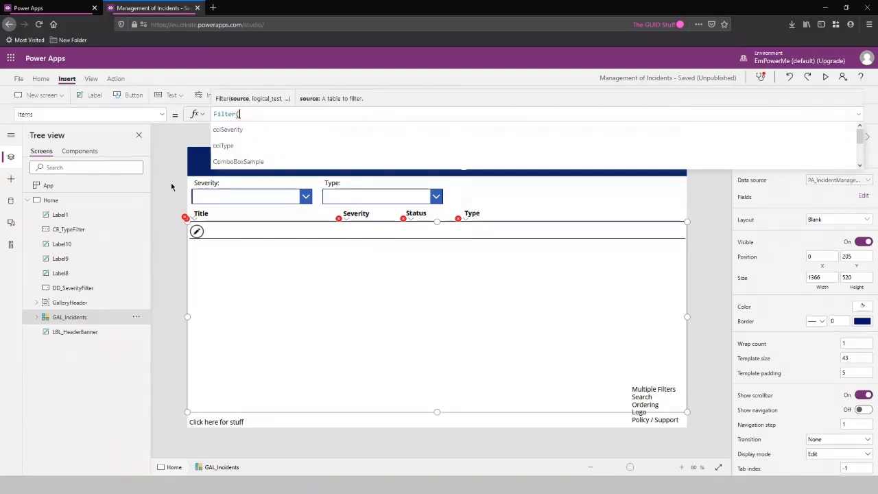
text(PA)
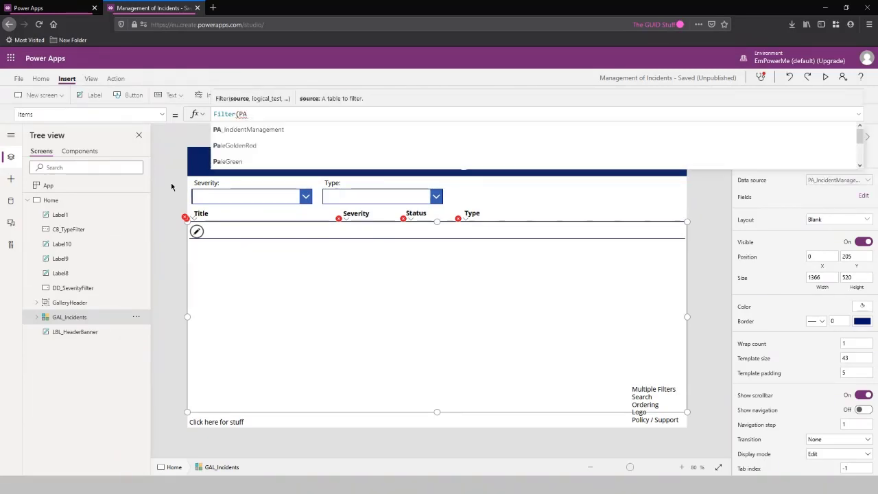
click(281, 130)
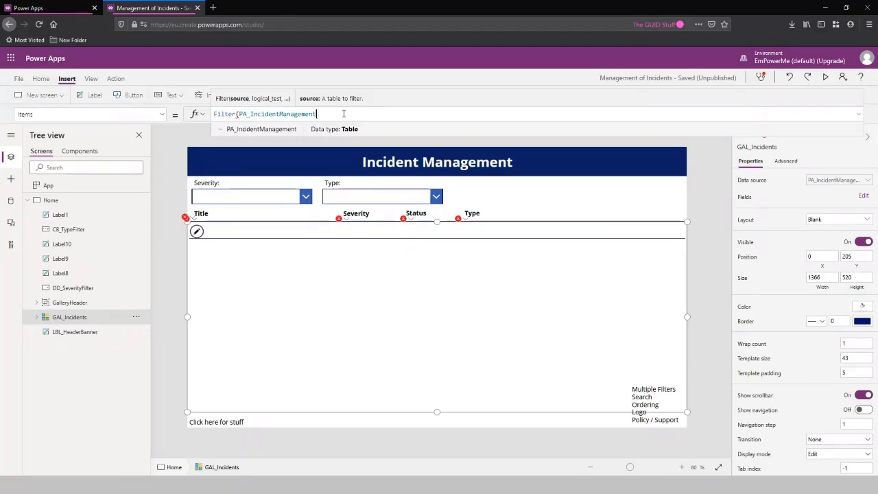
text(,)
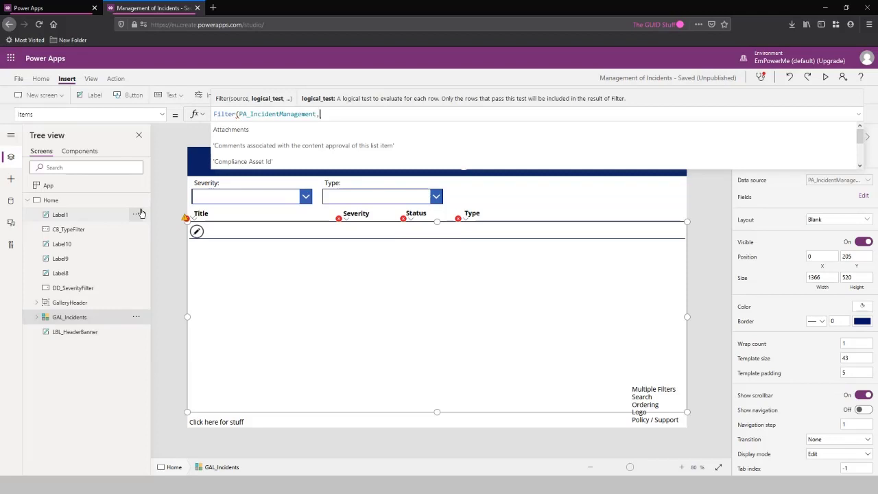
- Add an If condition to the Filter formula that tests IsBlank(DD_SeverityFilter.SelectedText.Value)
text(If)
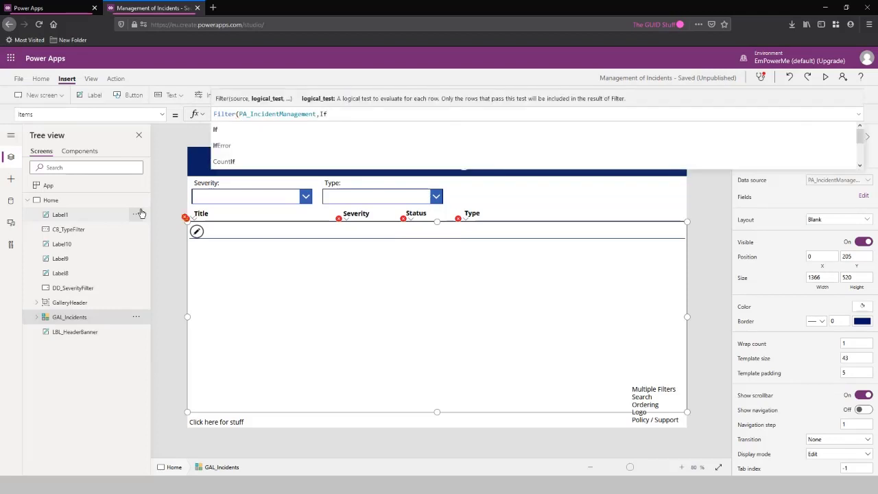
text(()
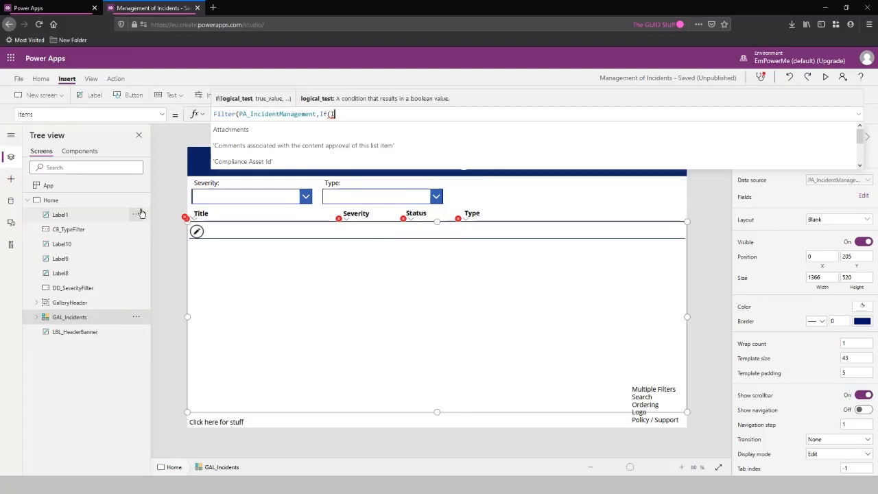
text(IsBlank)
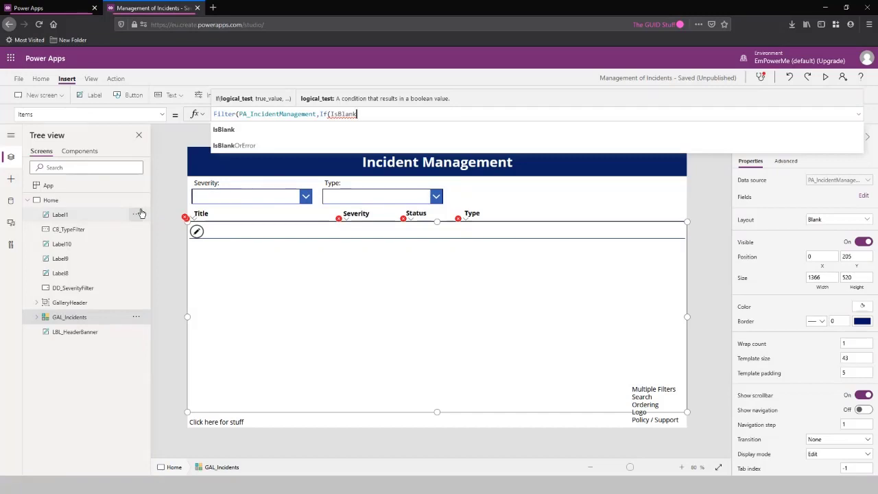
text((DD_S)
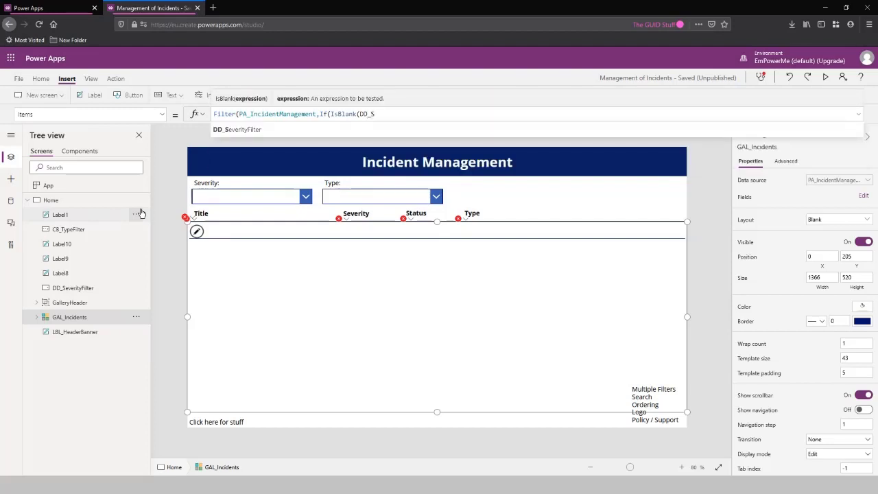
key(Tab)
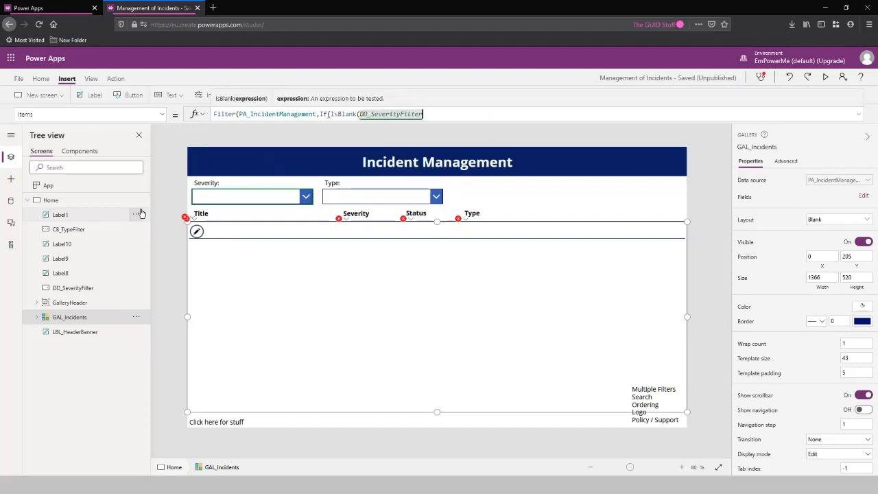
text(.S)
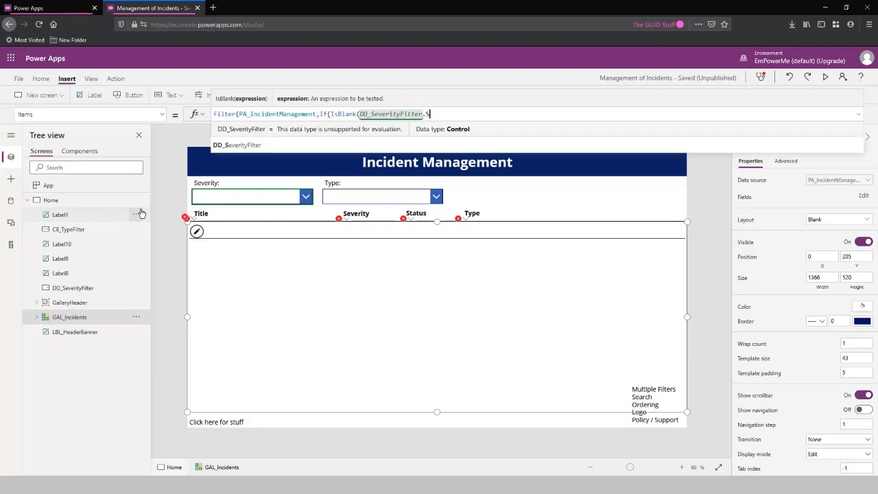
key(Tab)
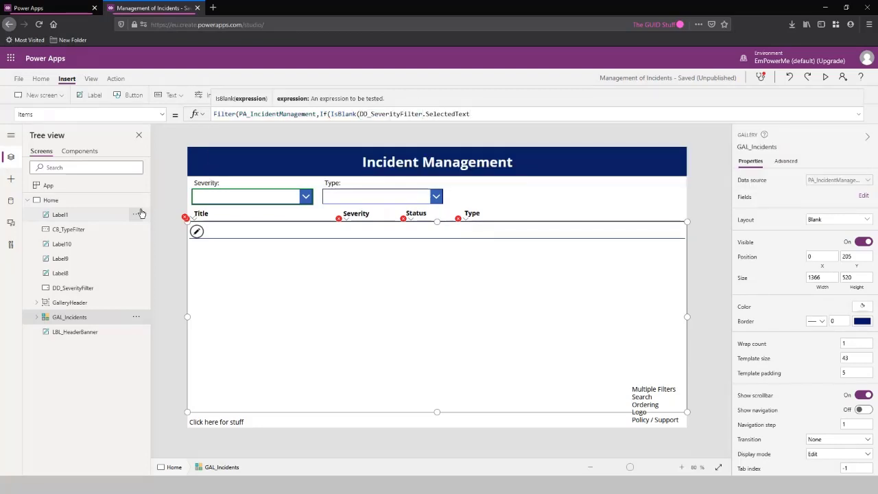
text(.V)
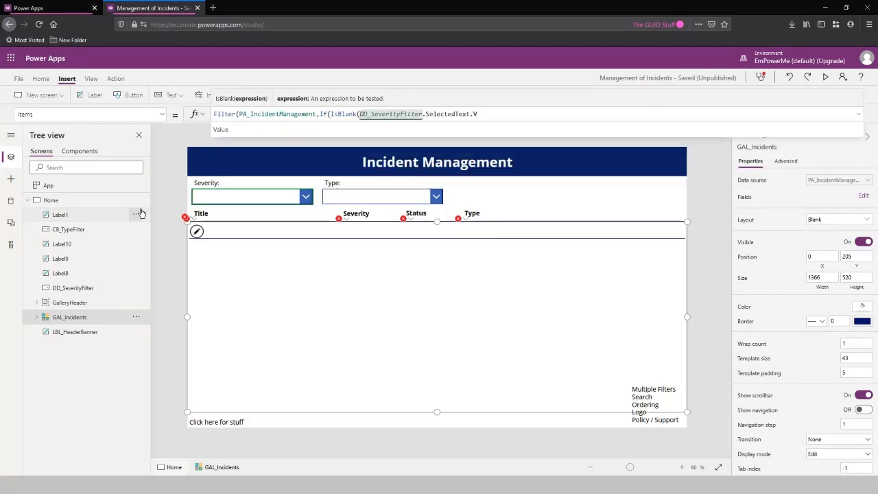
key(Tab)
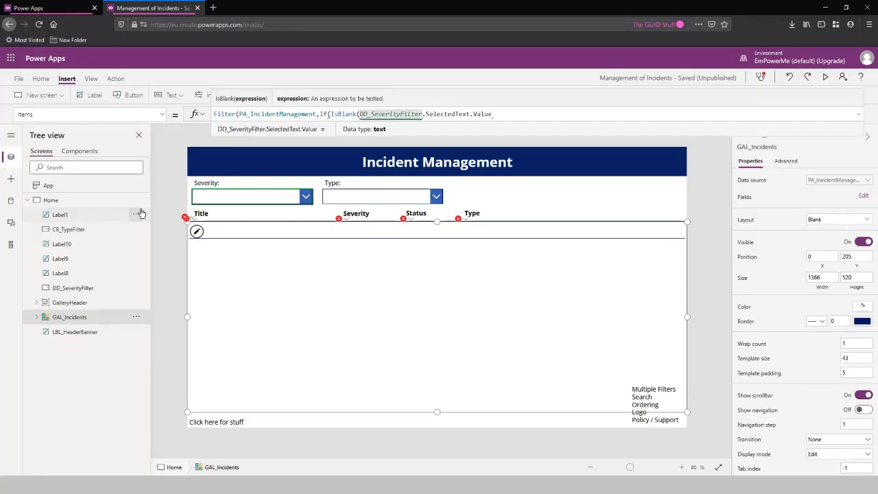
text())
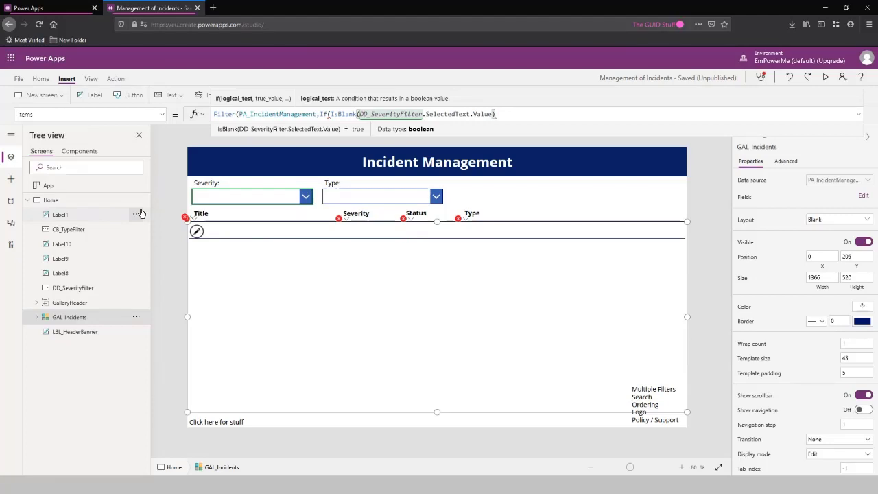
- Set the If function's result for a blank severity selection to true
text(,true)
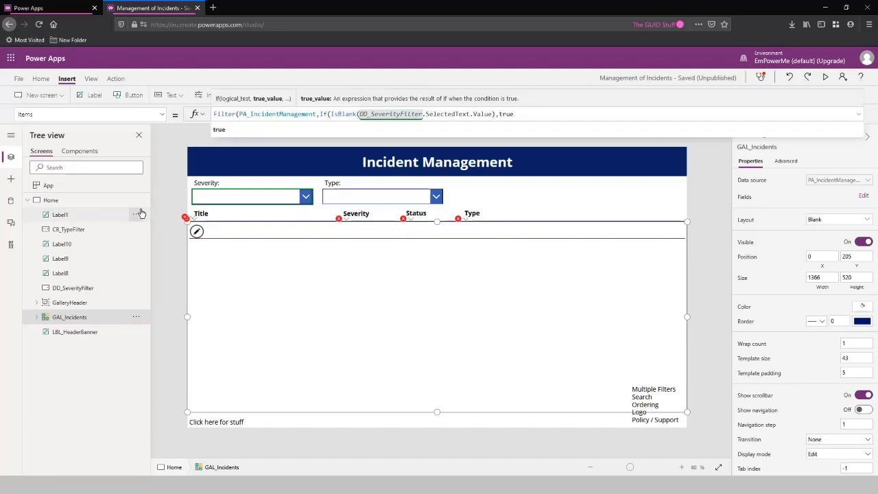
text(,)
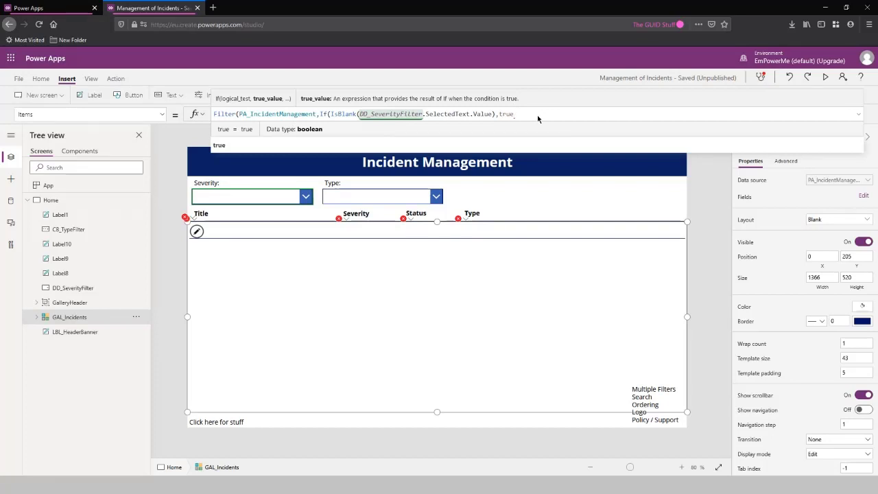
text(,)
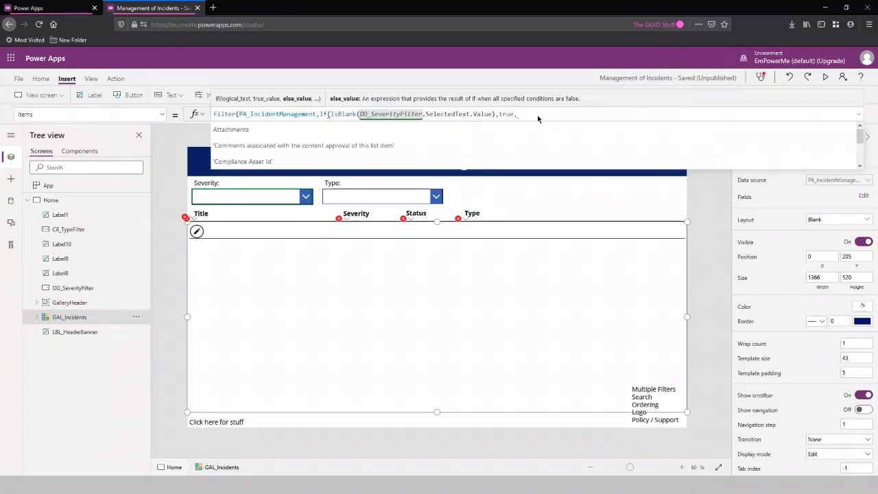
- Enter DD_SeverityFilter.SelectedText.Value in Severity as the else value and close both the If and Filter functions
text(DD_)
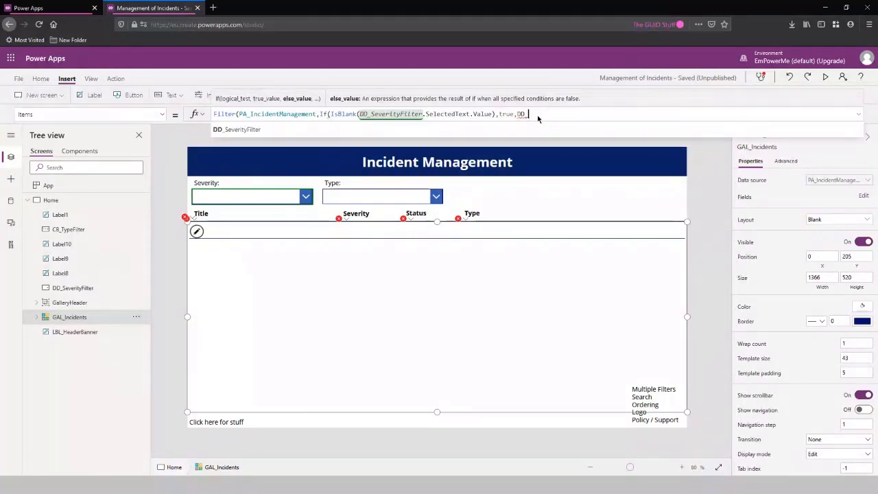
key(Tab)
text(.)
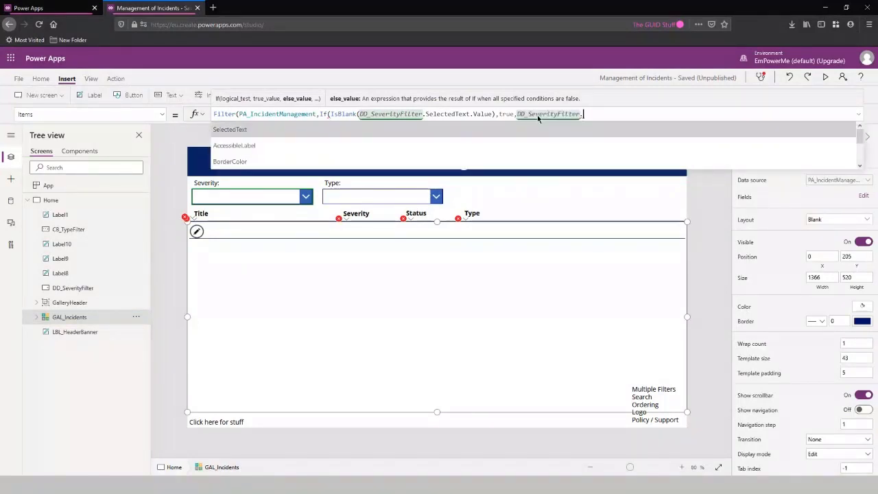
key(Tab)
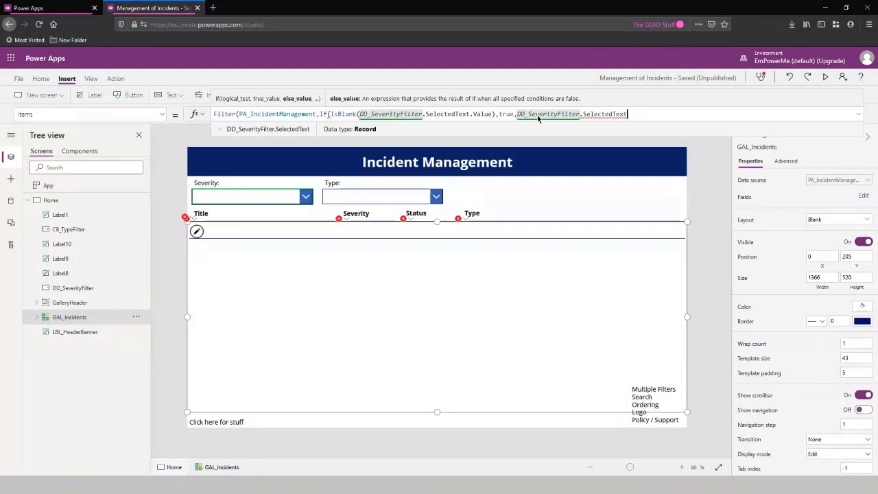
text(.)
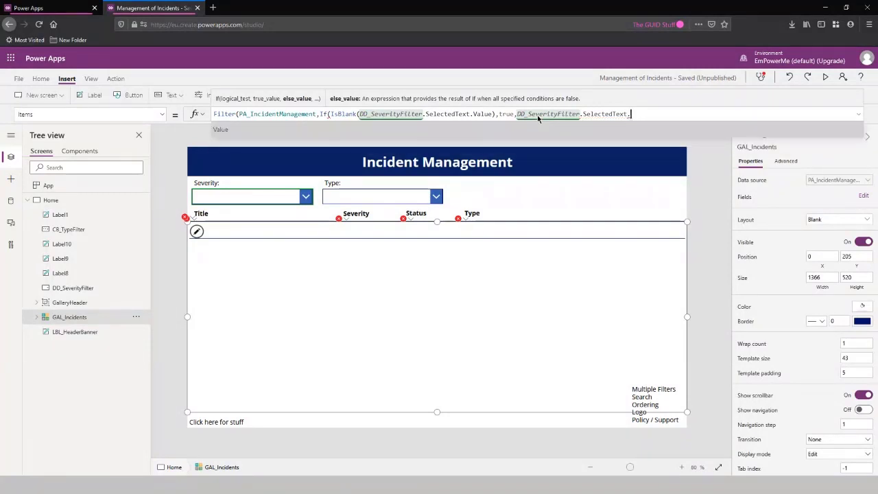
key(Tab)
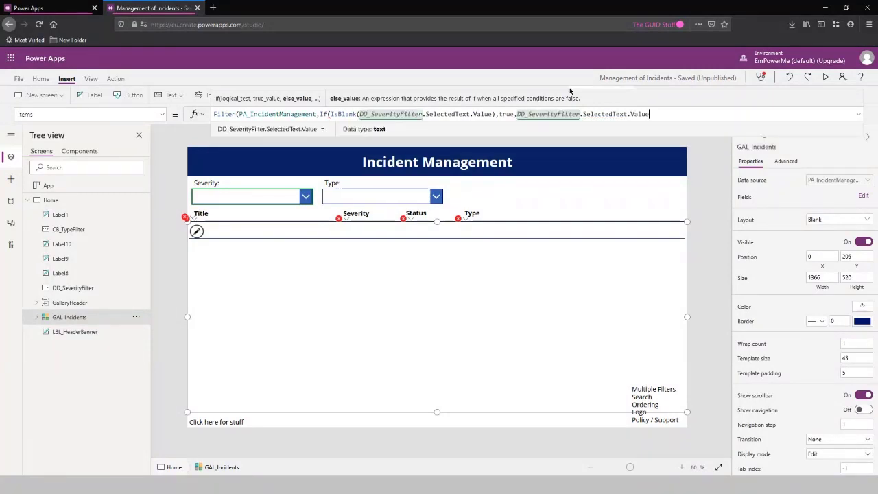
text(in)
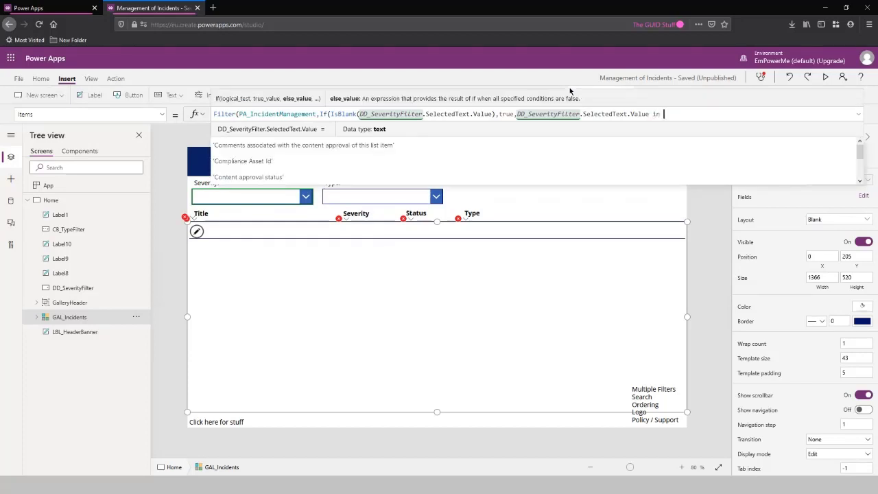
scroll(435, 137, down, 2)
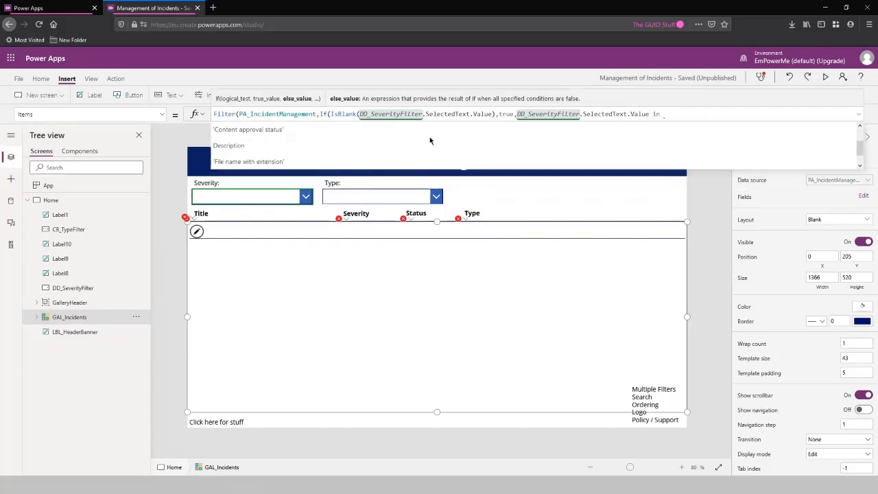
scroll(430, 136, down, 4)
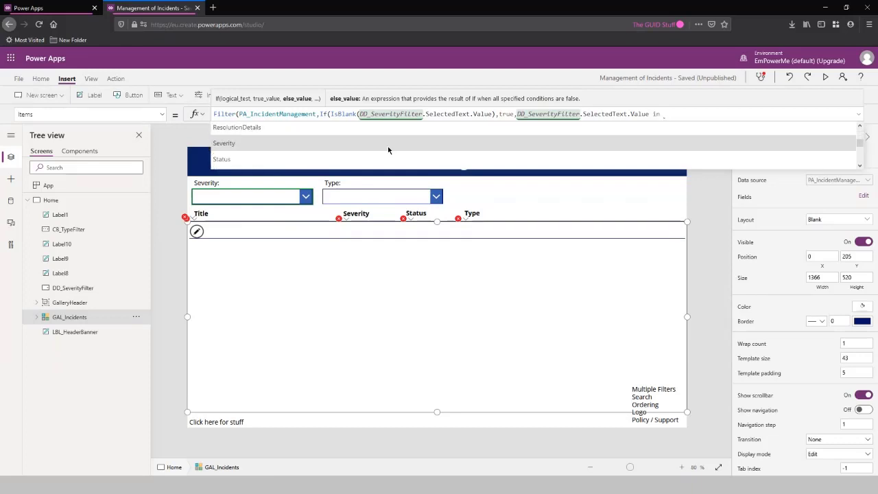
click(367, 142)
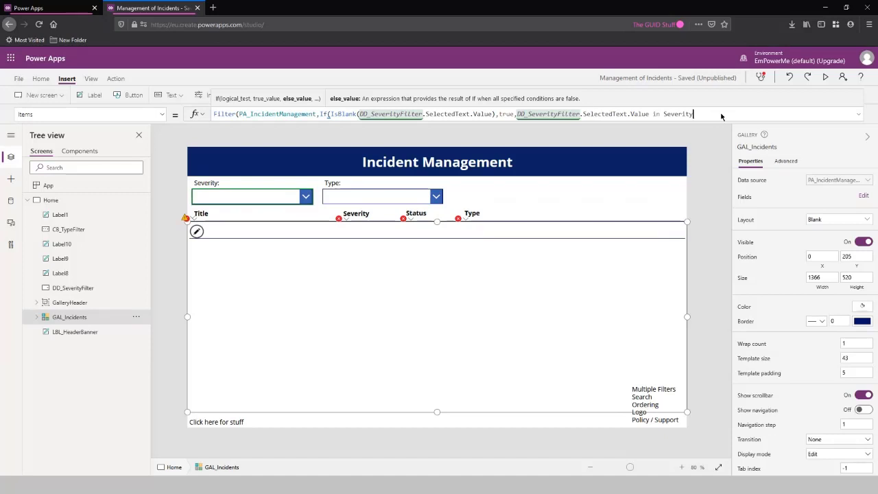
text())
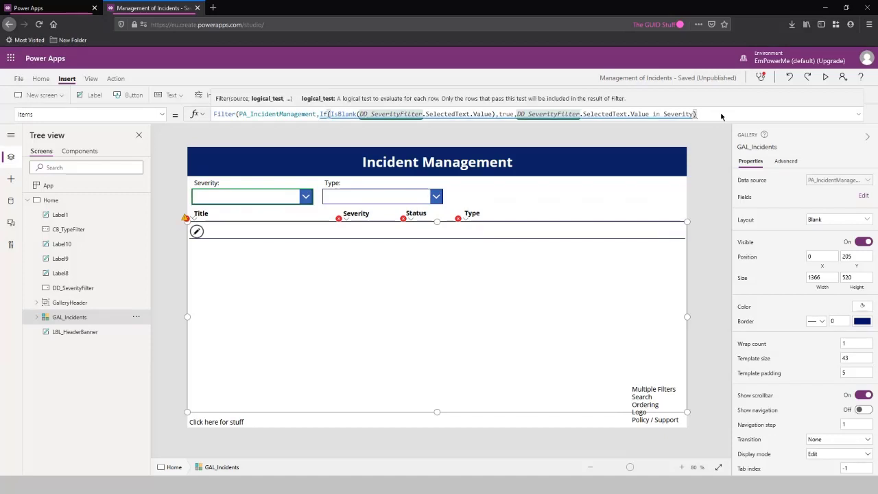
text())
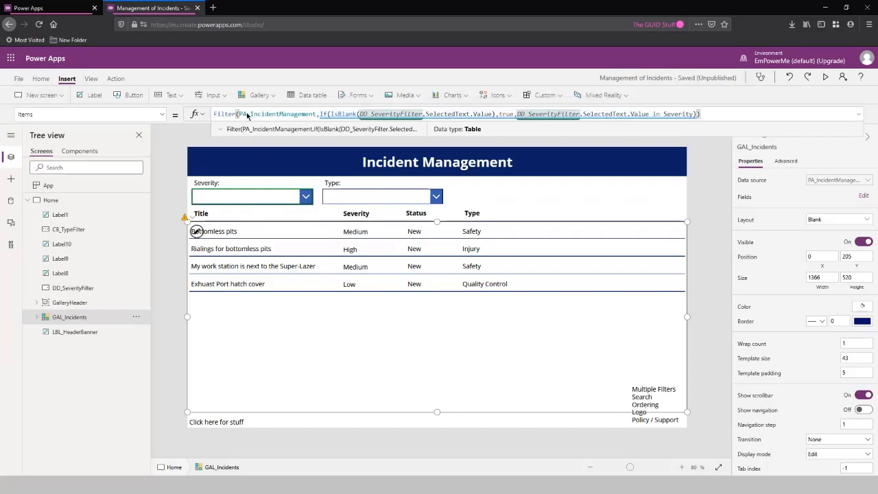
- Preview the app, test the Severity filter with Medium and with the blank option, and save the app
drag(240, 117, 318, 115)
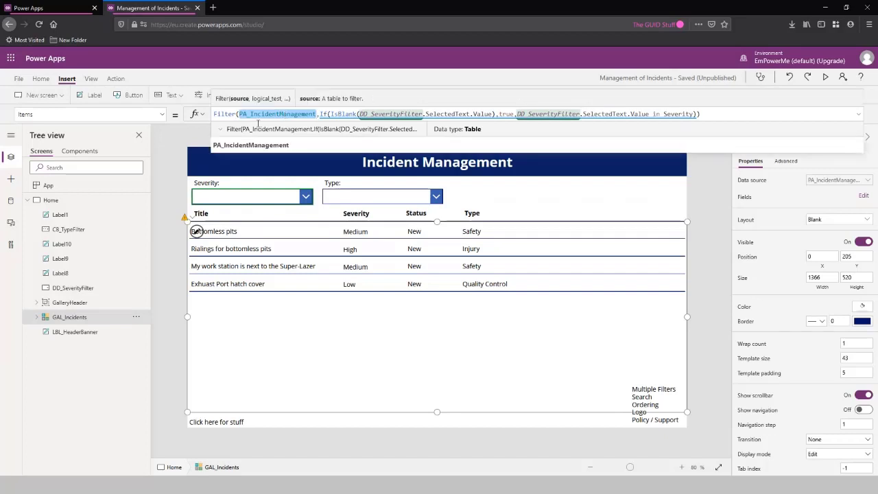
click(180, 229)
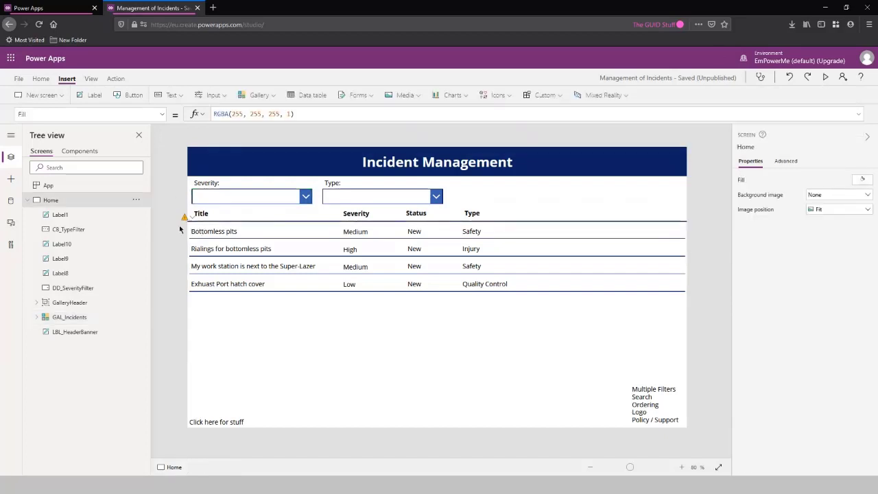
mouse_move(185, 220)
click(825, 77)
click(151, 125)
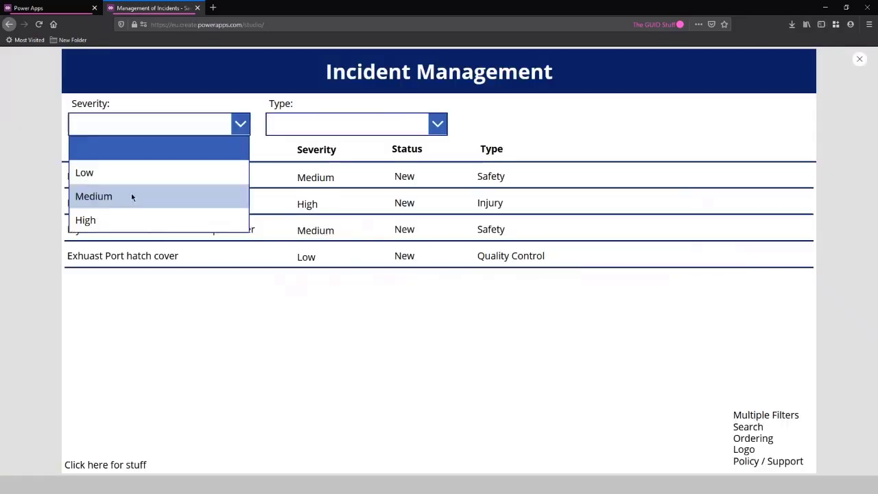
click(131, 195)
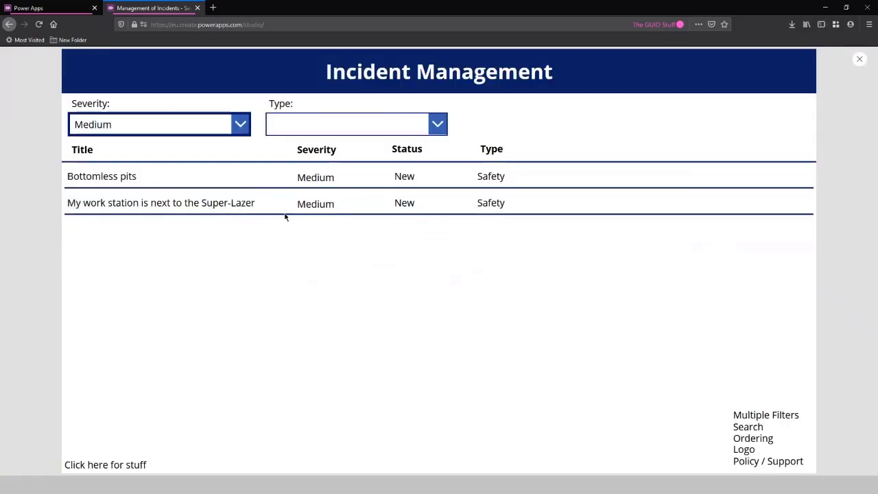
click(219, 128)
click(173, 150)
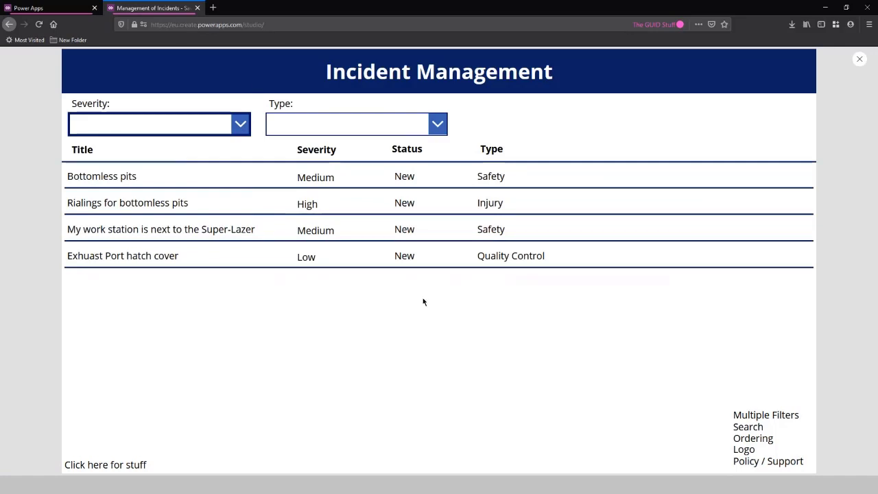
click(861, 60)
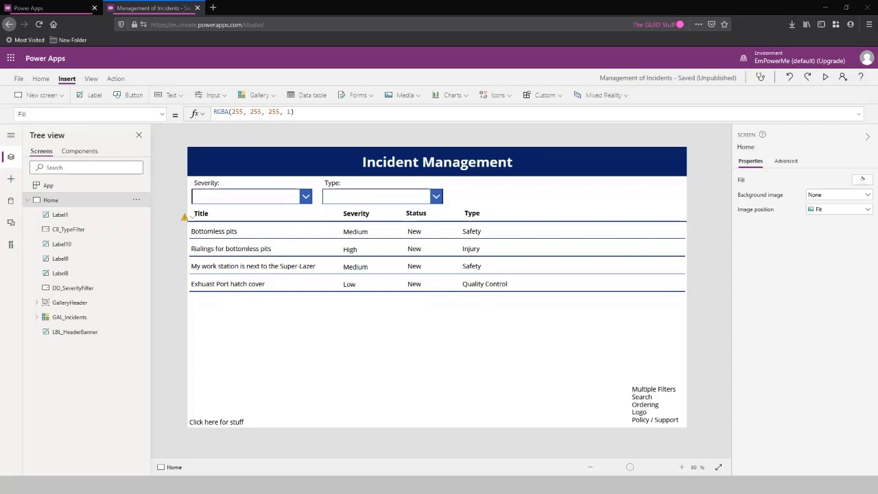
key(ctrl+s)
click(306, 327)
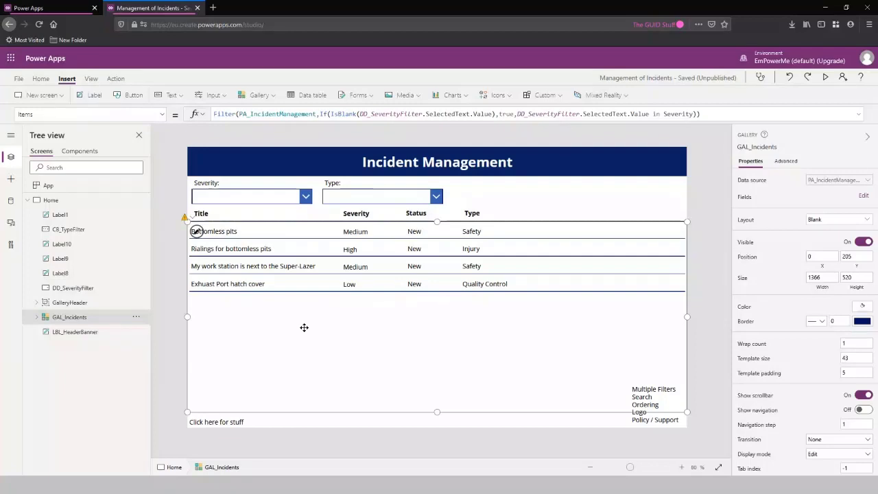
right_click(300, 397)
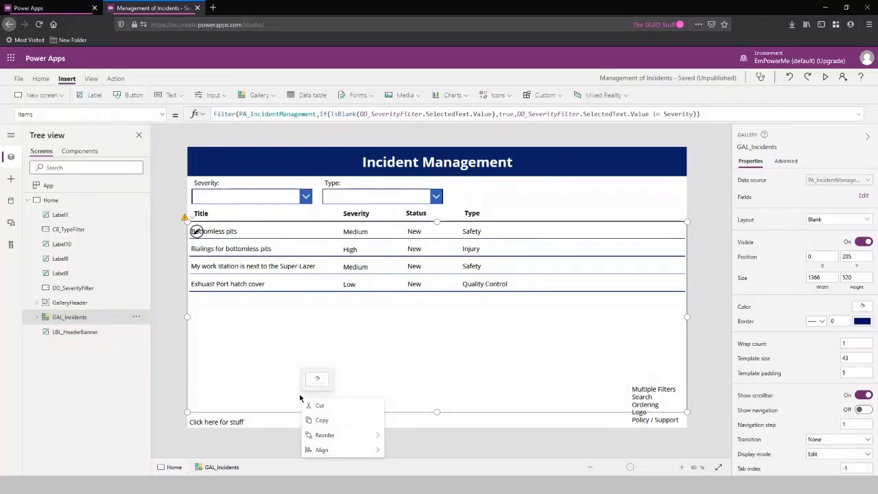
click(179, 336)
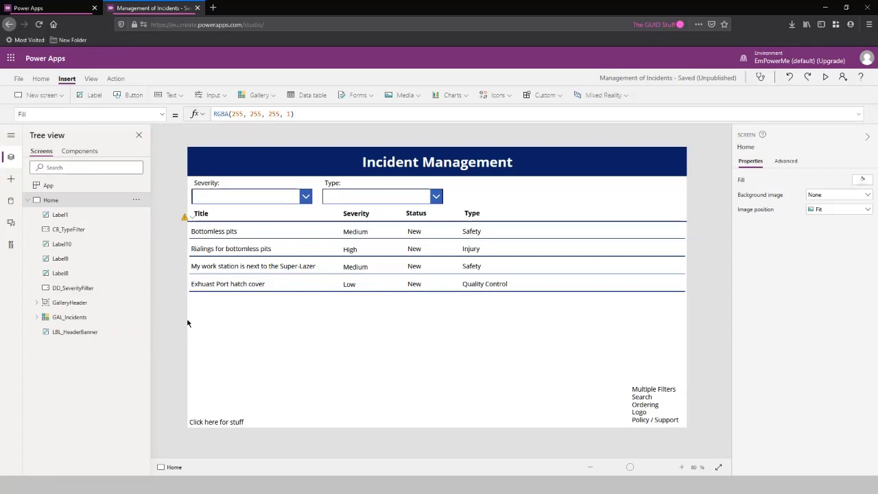
- Append the && operator after the severity If condition in the Items formula of GAL_Incidents, inside the Filter function's closing parenthesis
click(188, 323)
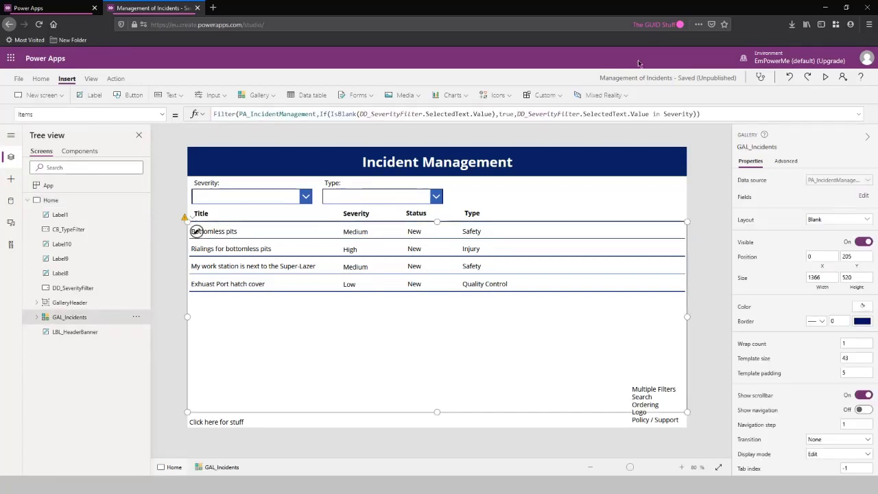
click(714, 114)
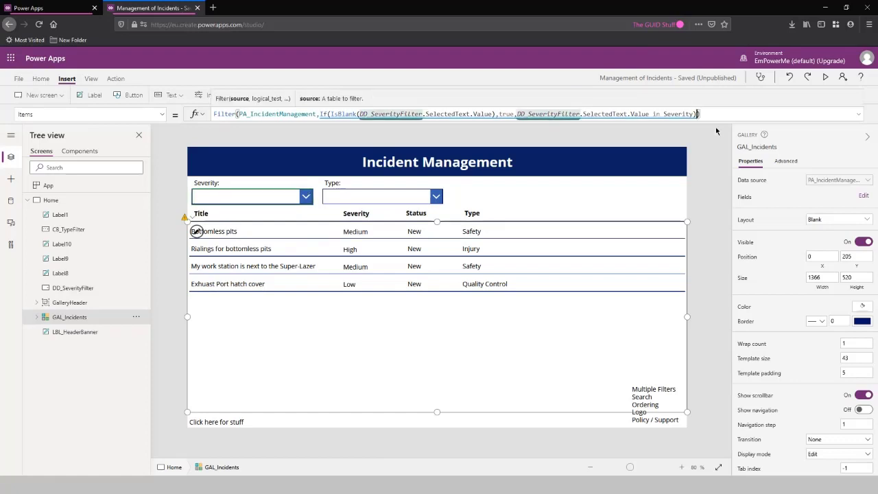
click(731, 115)
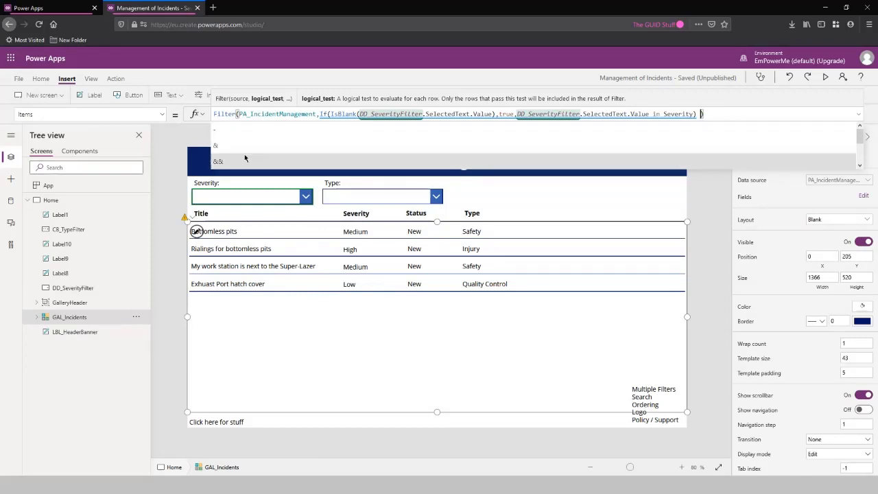
scroll(248, 156, down, 1)
scroll(247, 157, up, 1)
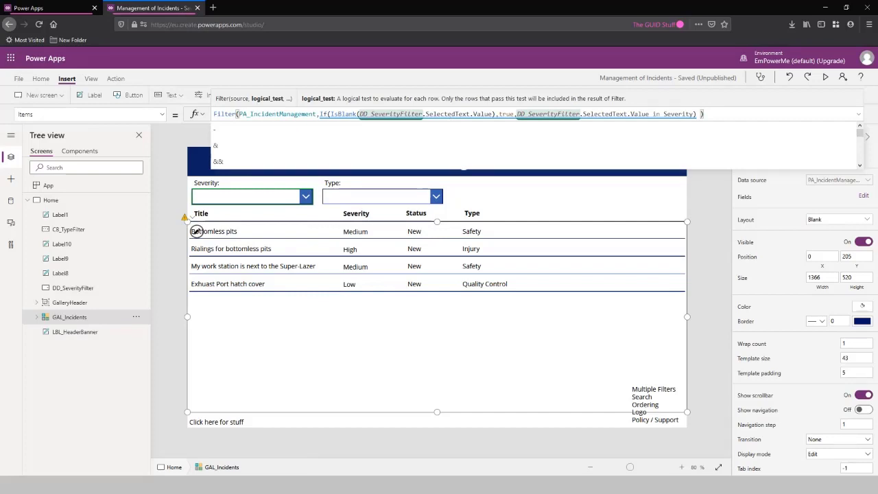
text(&)
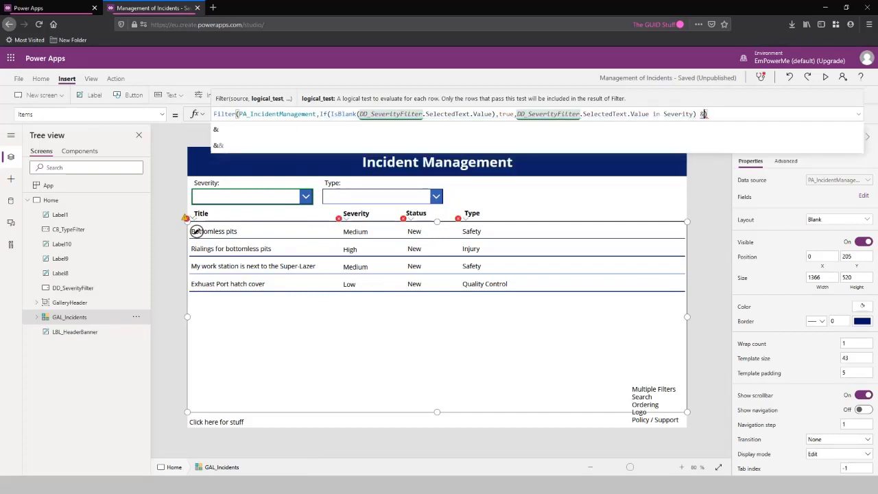
text(&)
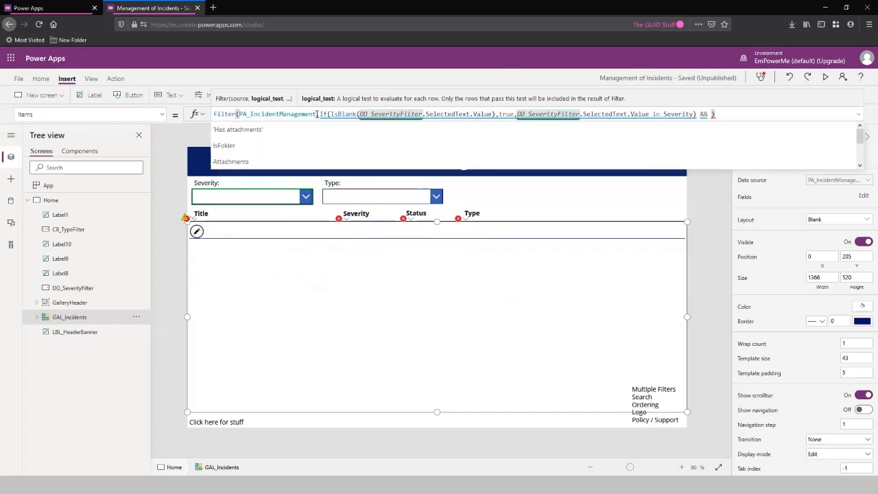
drag(319, 114, 695, 113)
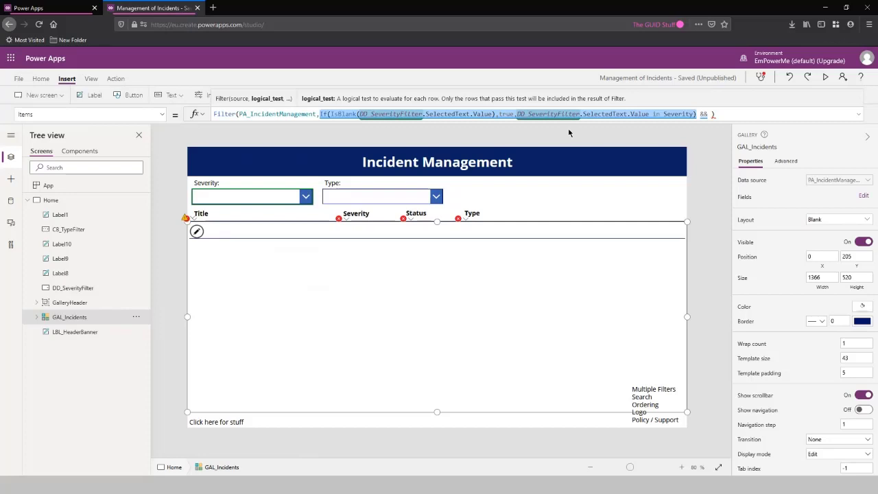
click(713, 115)
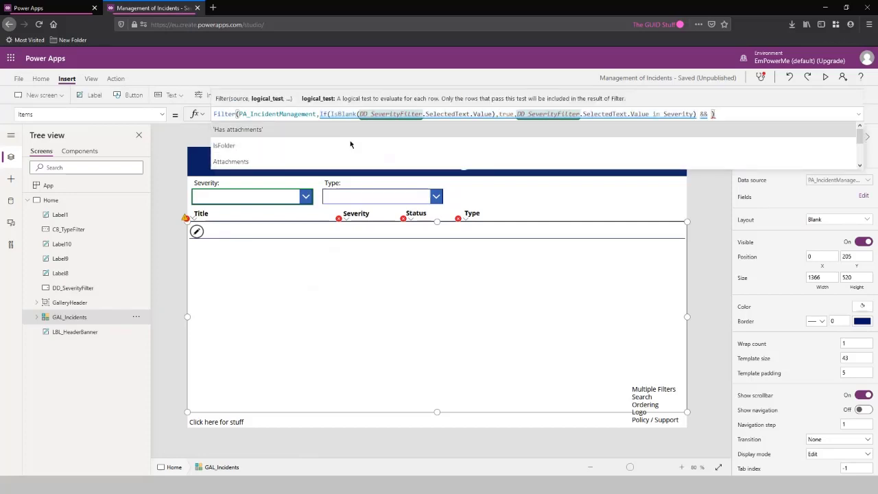
drag(499, 113, 516, 115)
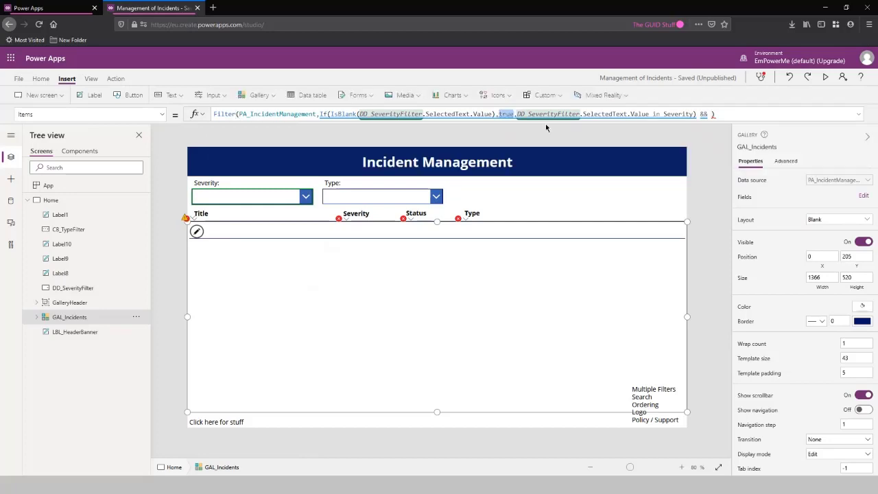
- Start a second condition after && with an If function that opens an IsBlank test
click(711, 113)
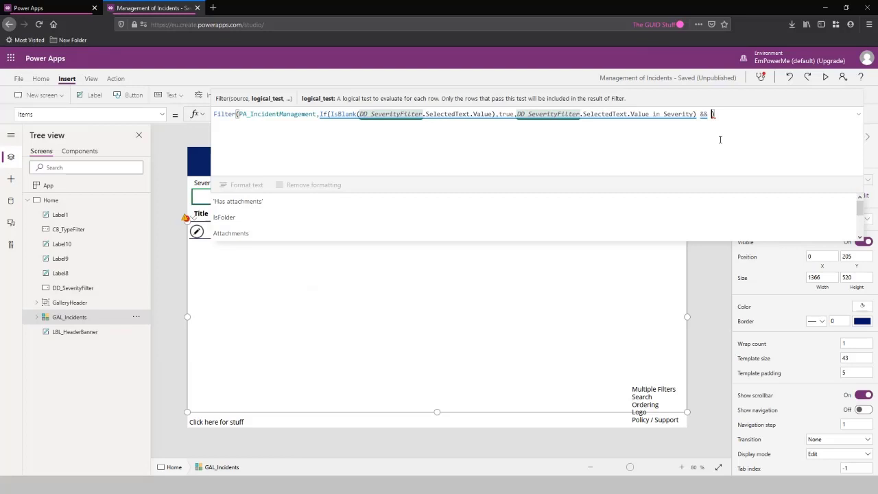
text(If)
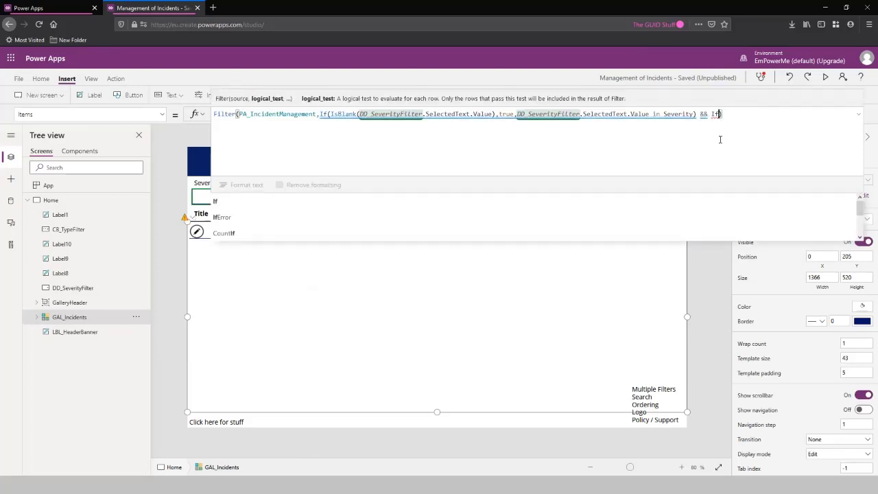
text((IS)
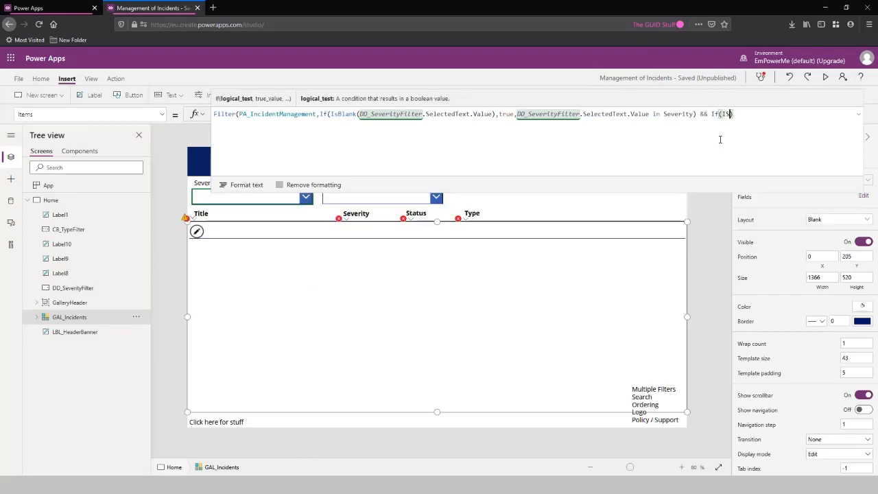
key(BackSpace)
text(sBlank)
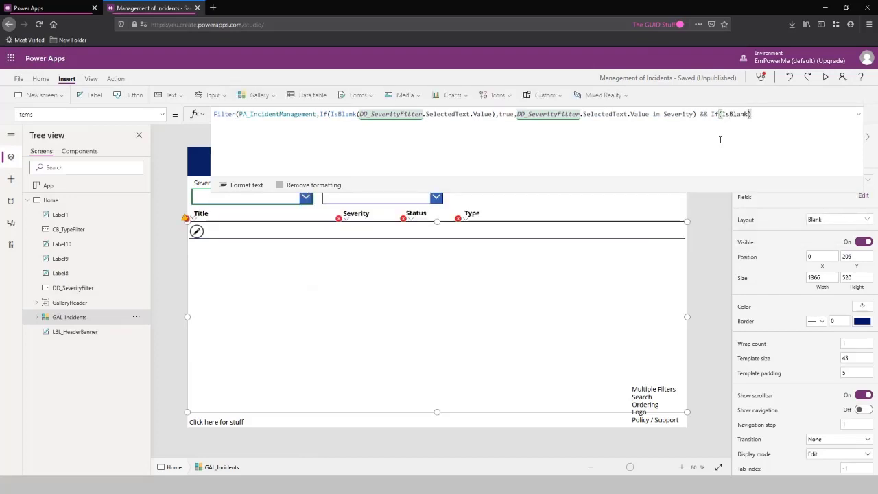
text(()
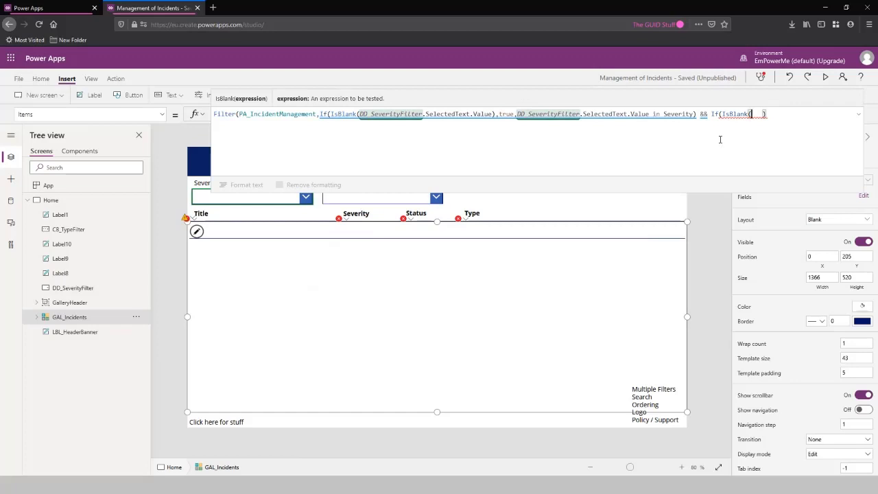
- Enter CB_TypeFilter.SelectedItems.Value as the expression tested by the second IsBlank
text( CB_)
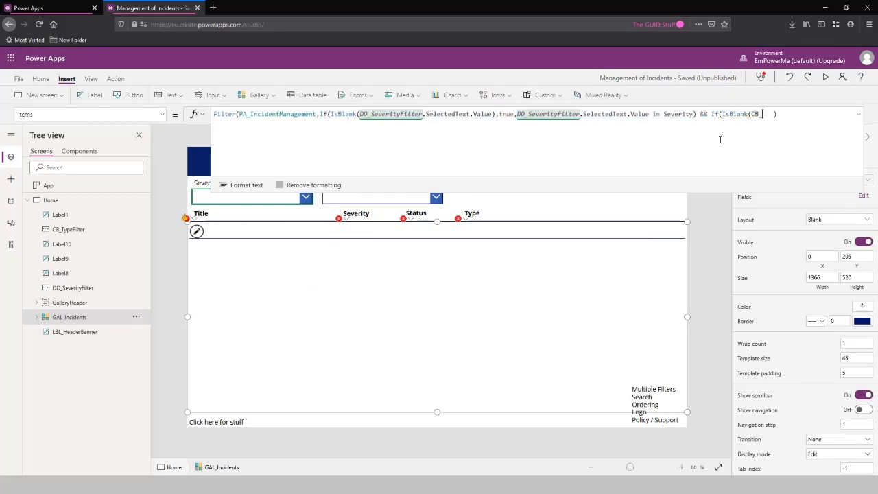
text(TypeFi)
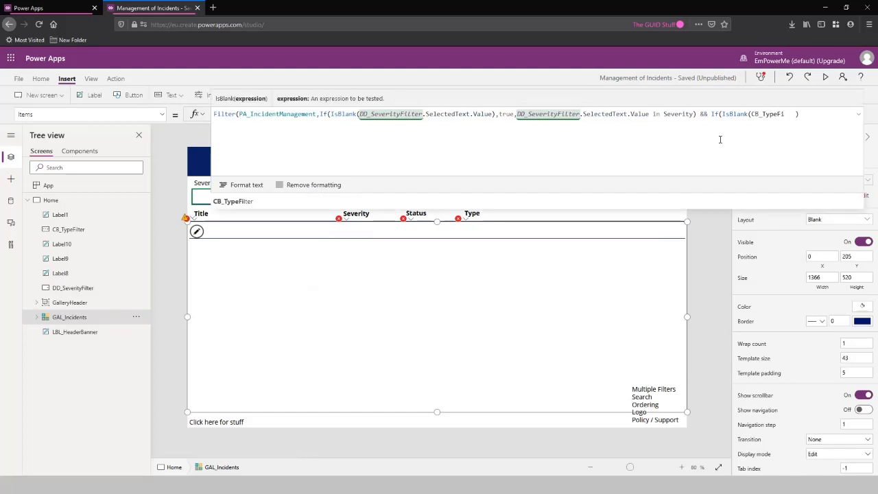
key(Tab)
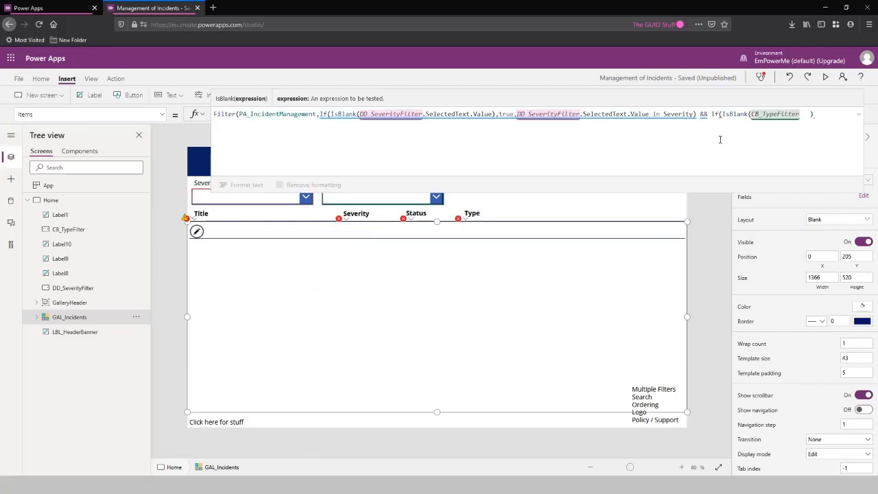
text(.)
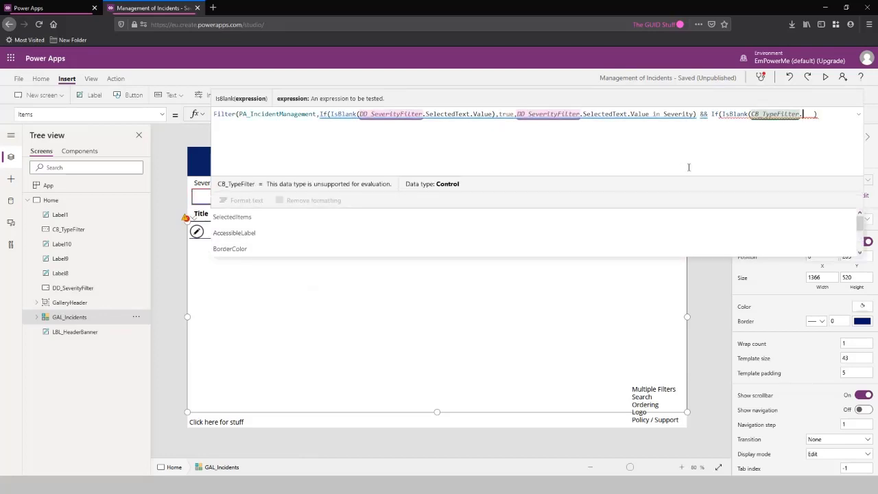
click(263, 218)
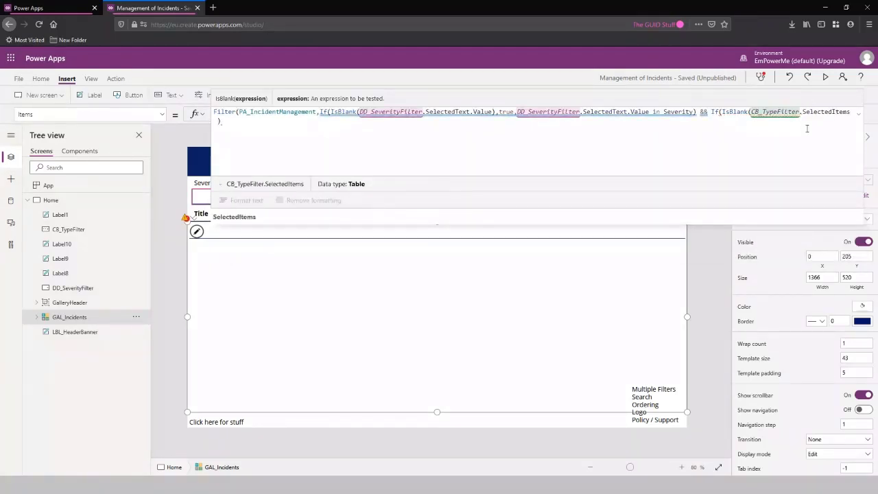
text(.)
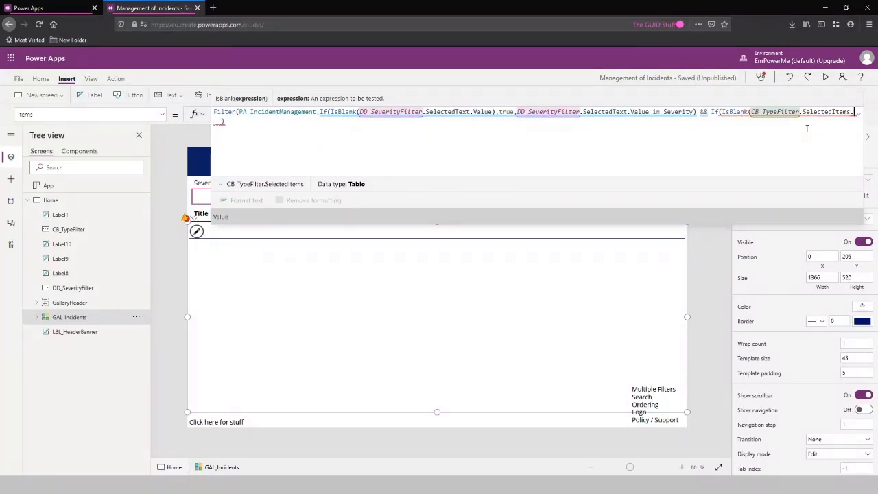
key(Tab)
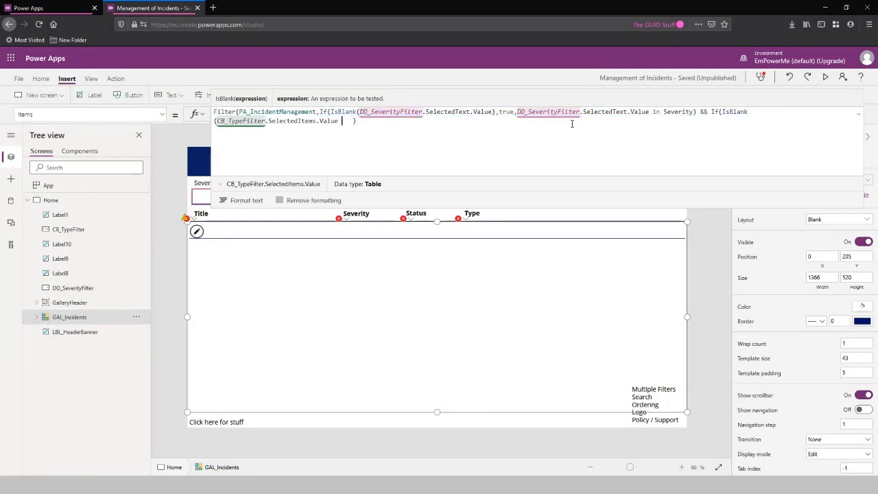
text(in )
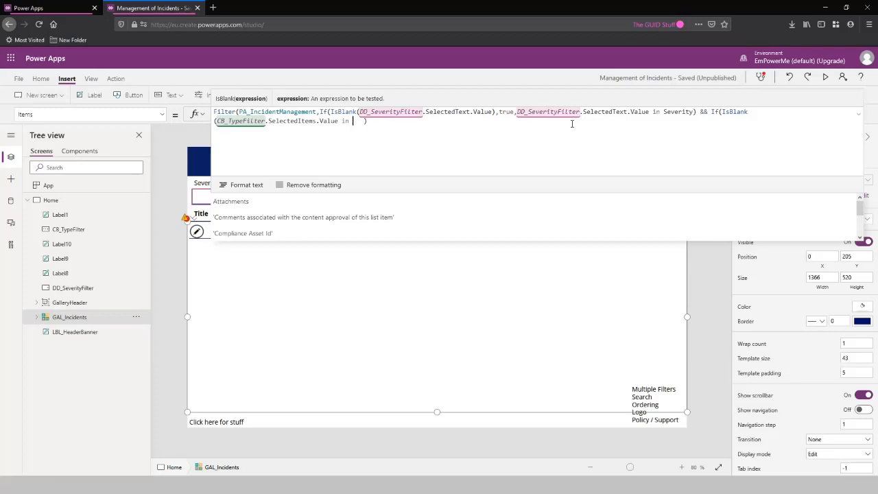
text(In)
click(480, 201)
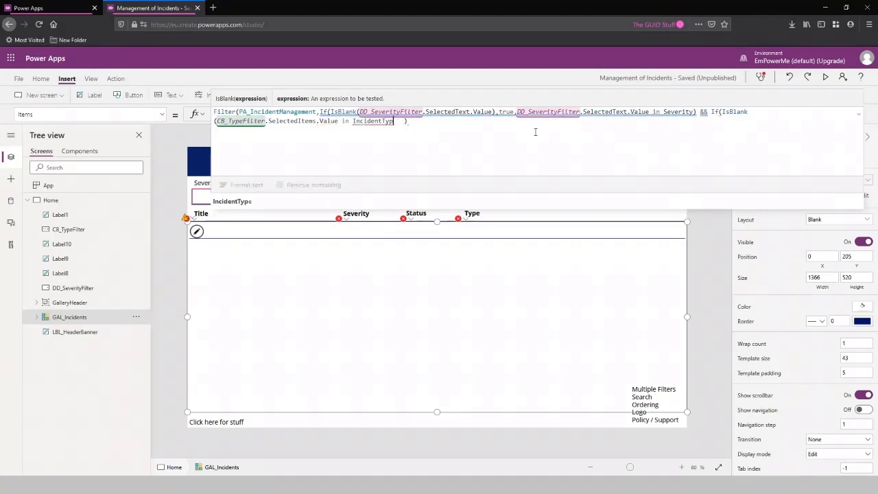
key(BackSpace)
key(BackSpace)
key(BackSpace)
key(BackSpace)
key(BackSpace)
key(BackSpace)
key(BackSpace)
key(BackSpace)
key(BackSpace)
key(BackSpace)
key(BackSpace)
key(BackSpace)
key(BackSpace)
key(BackSpace)
key(BackSpace)
key(BackSpace)
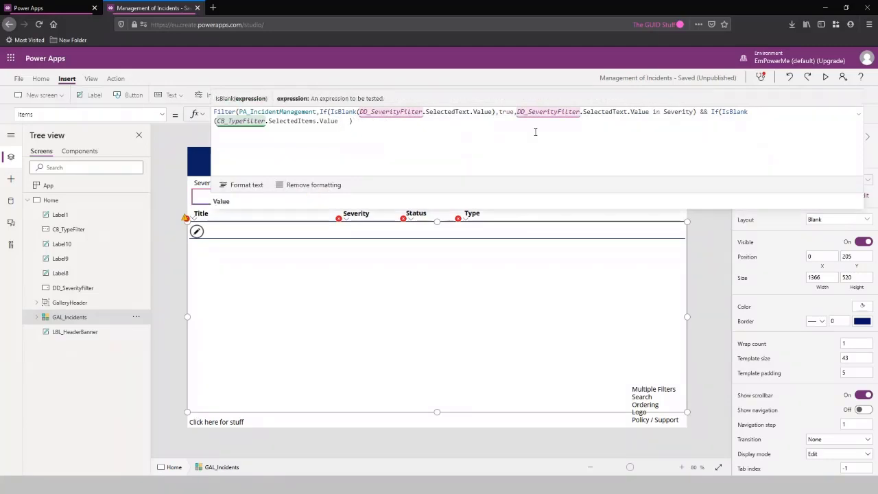
- Make the second If return true for a blank type, else CB_TypeFilter.SelectedItems.Value in IncidentType, and close it without stray spaces
text(),true)
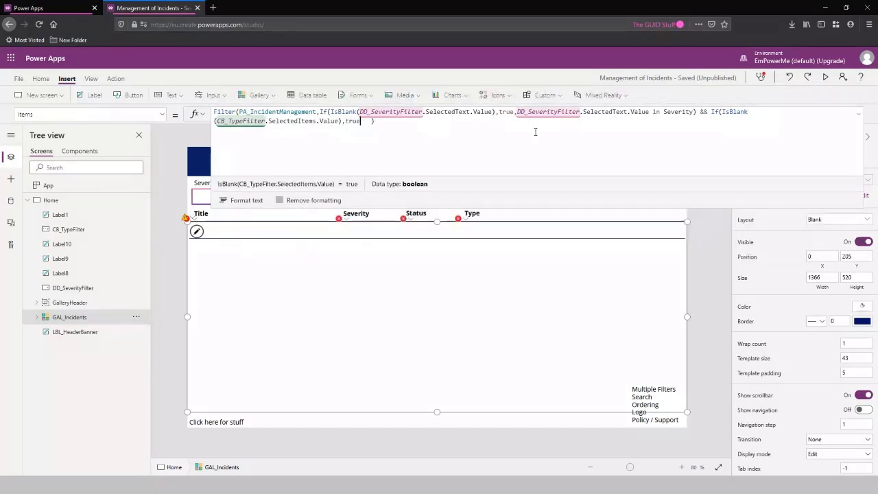
text(,)
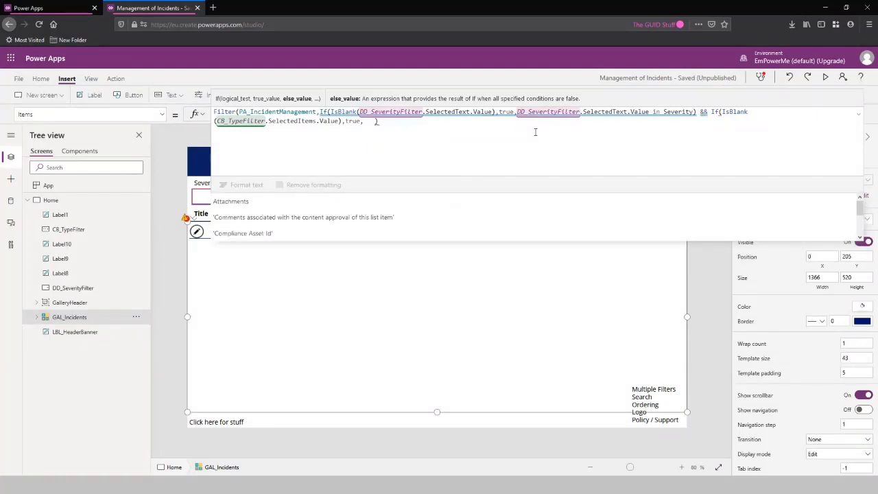
text(CB_)
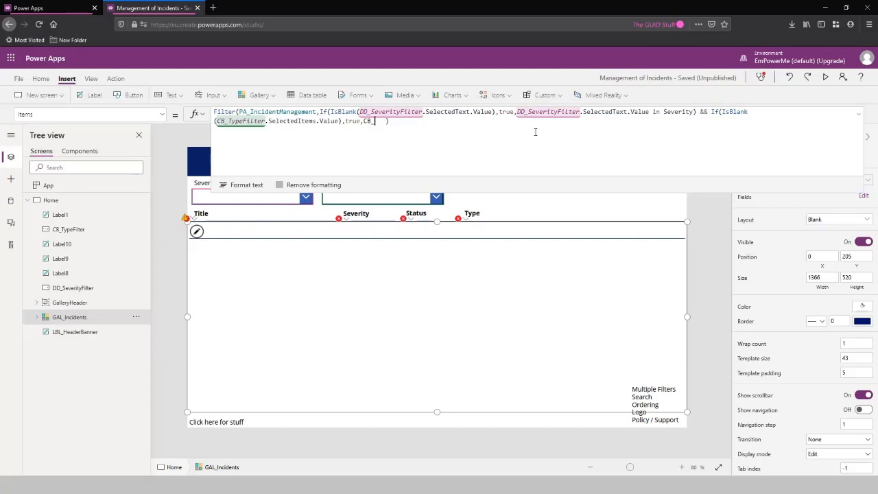
text(TypeFilter.Sel)
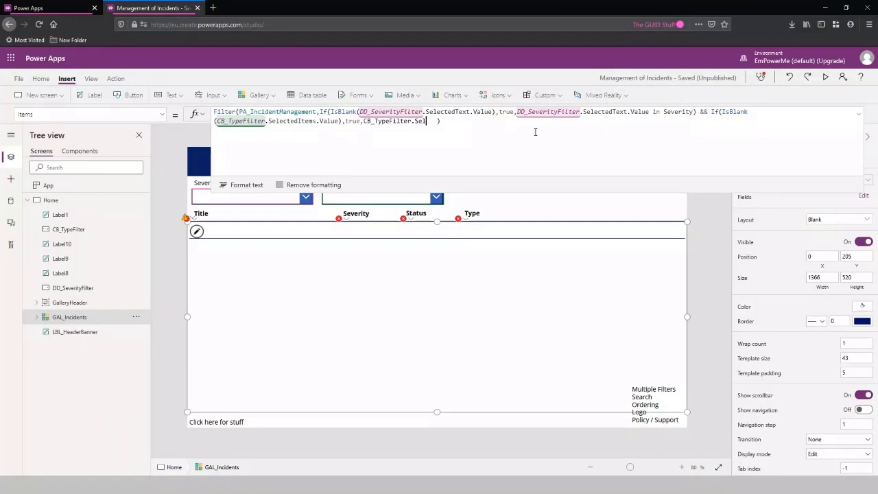
text(ectedItems.Value)
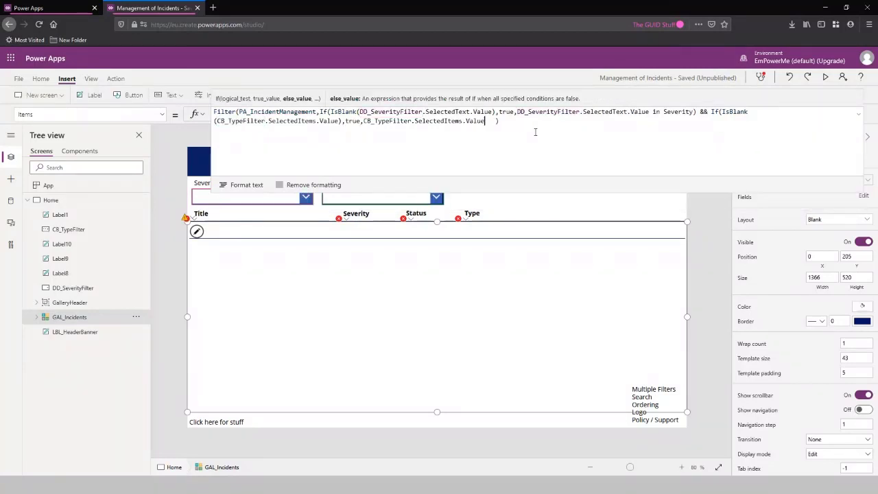
text( in )
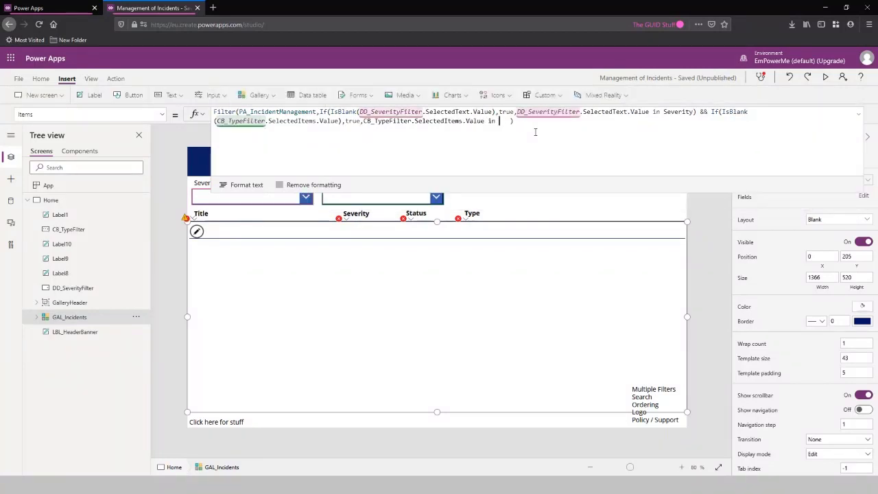
text(Inci)
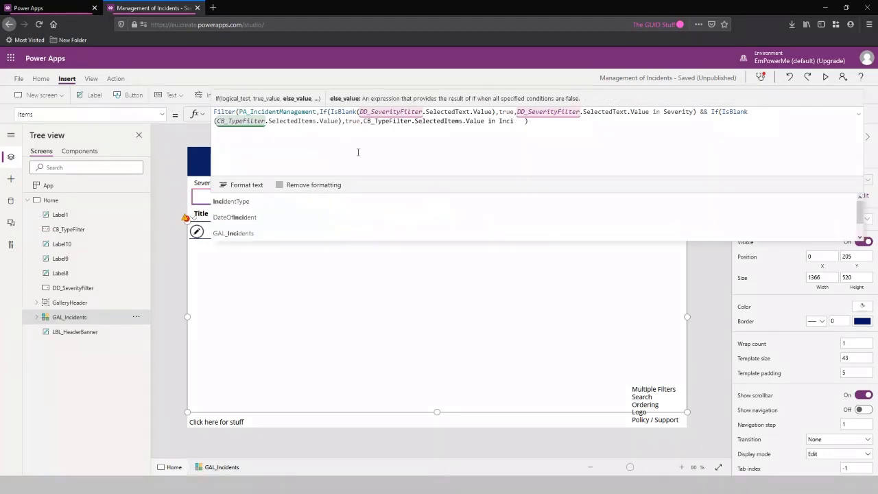
click(253, 203)
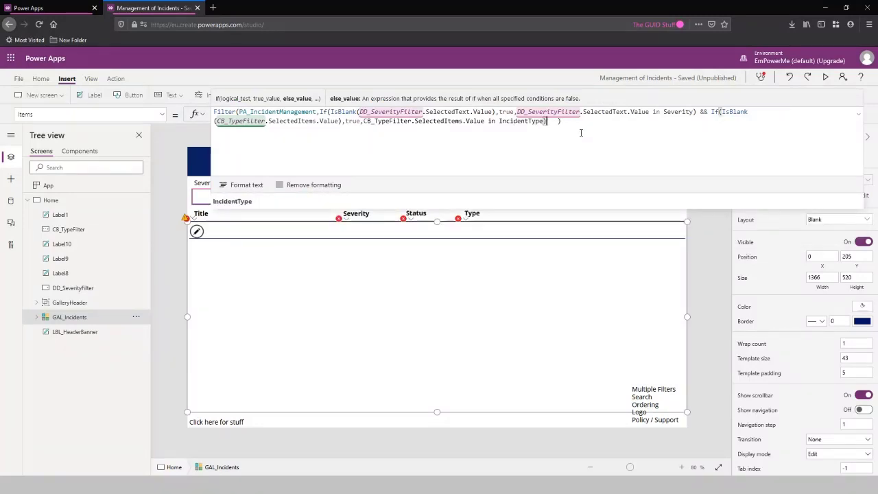
text())
key(Delete)
key(Delete)
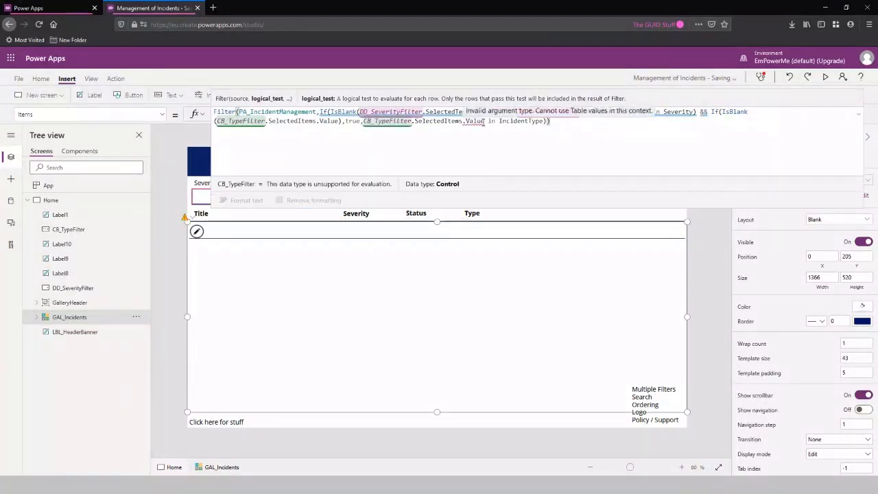
- Try re-entering .Value after CB_TypeFilter.SelectedItems in the else part of the second If condition
click(484, 120)
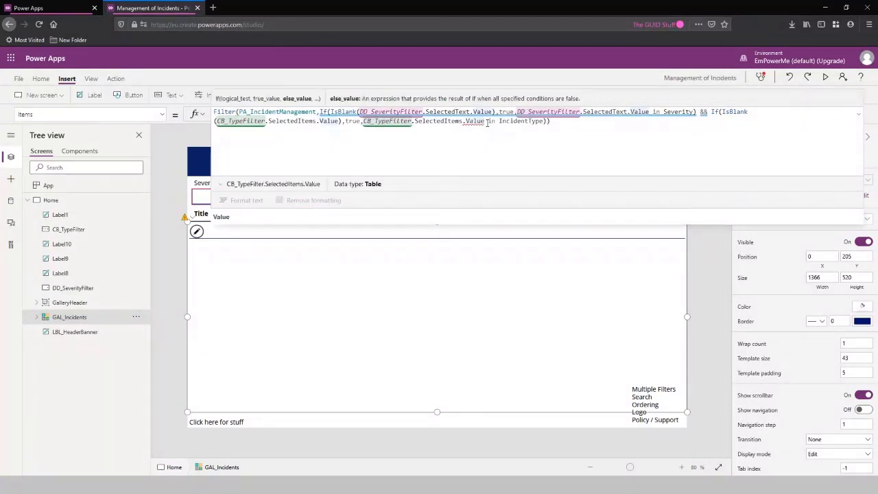
key(BackSpace)
key(BackSpace)
key(BackSpace)
key(BackSpace)
key(BackSpace)
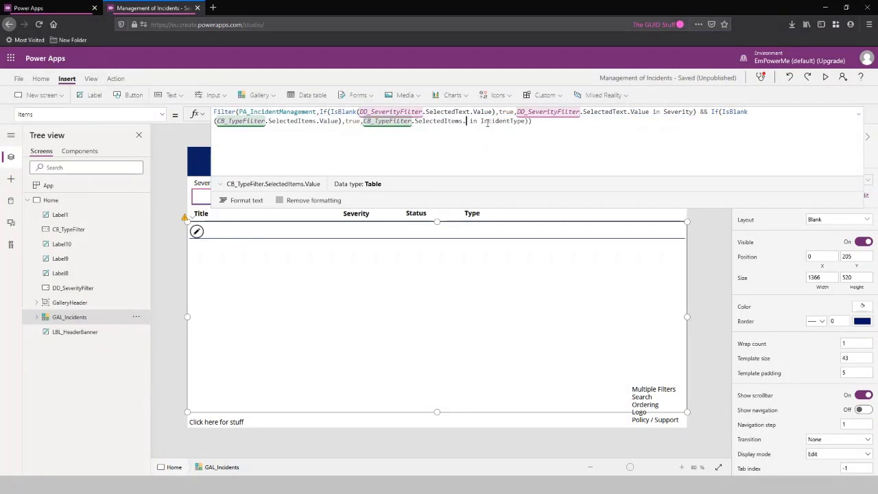
text(Value)
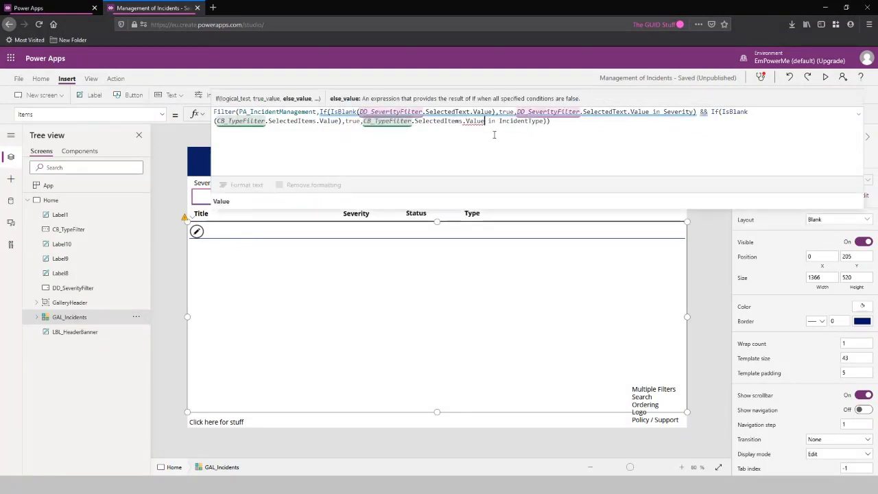
mouse_move(475, 122)
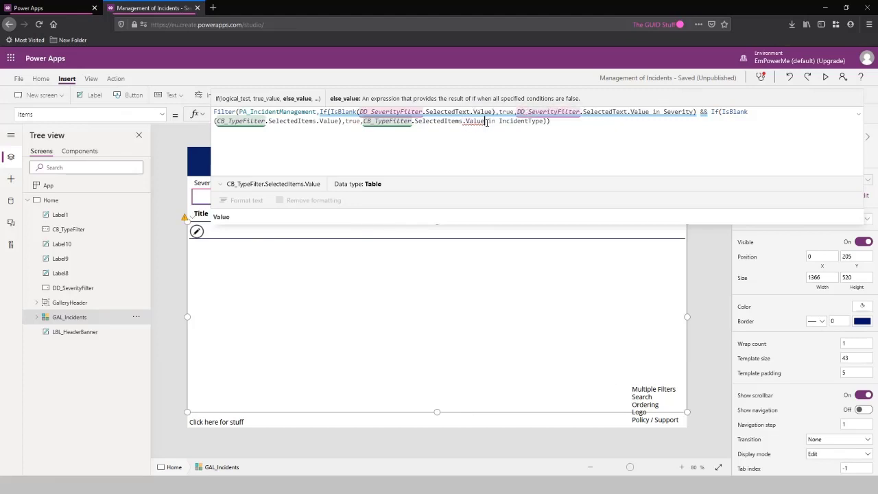
text(.)
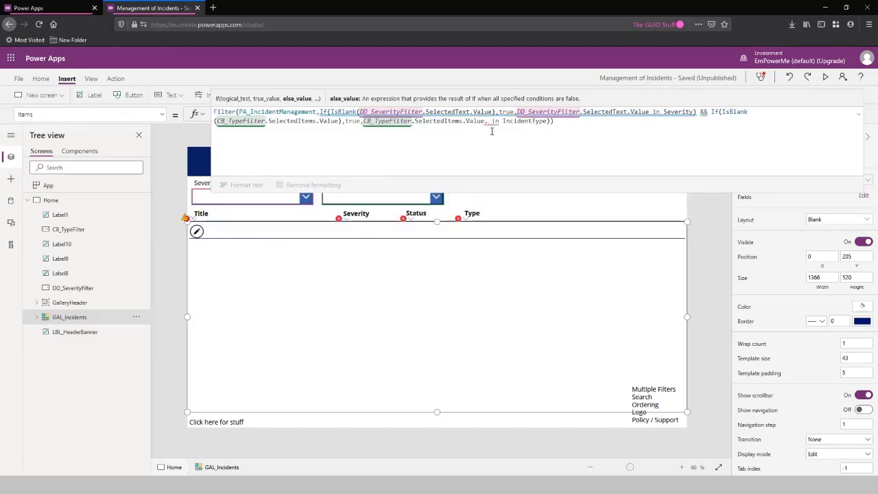
key(BackSpace)
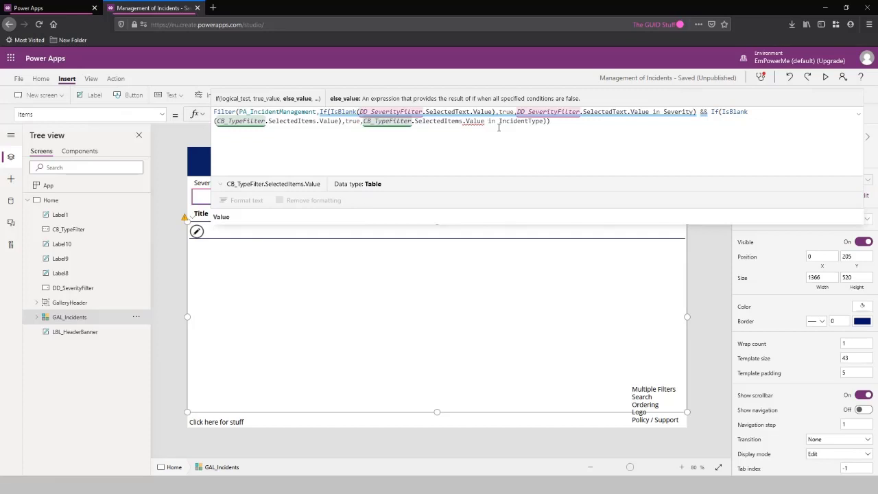
key(BackSpace)
key(BackSpace)
key(BackSpace)
key(BackSpace)
key(BackSpace)
key(BackSpace)
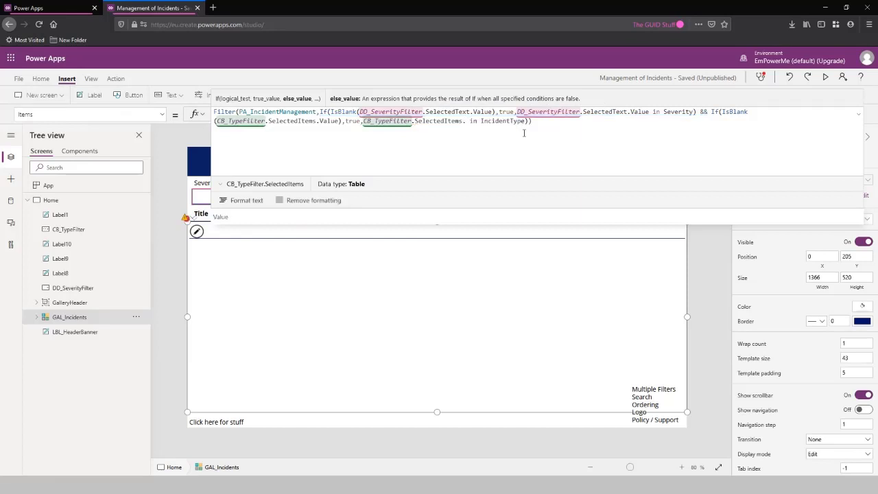
text(.)
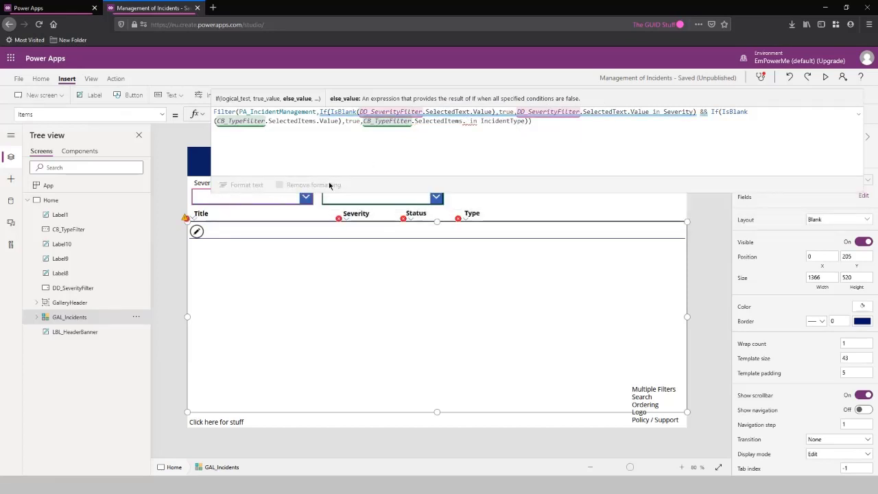
text(Value)
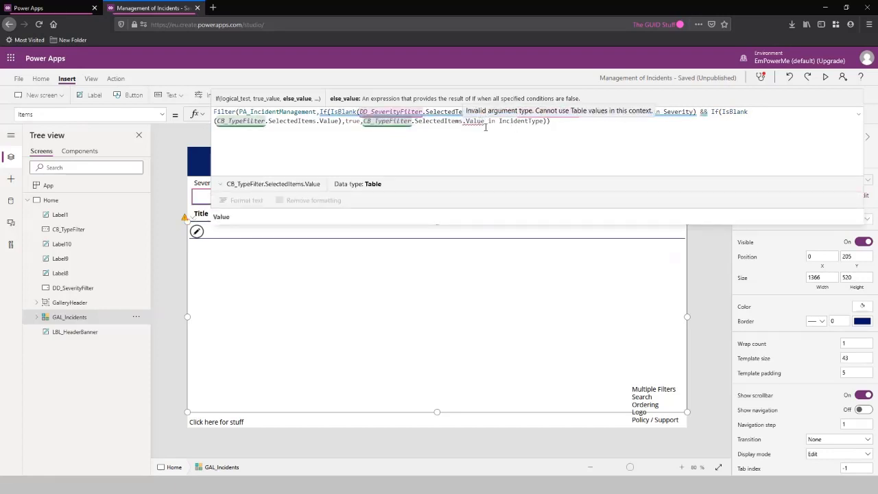
- Reverse the second If's else test to IncidentType in CB_TypeFilter.SelectedItems.Value, removing the leftover in IncidentType and keeping the closing parentheses
drag(485, 121, 365, 122)
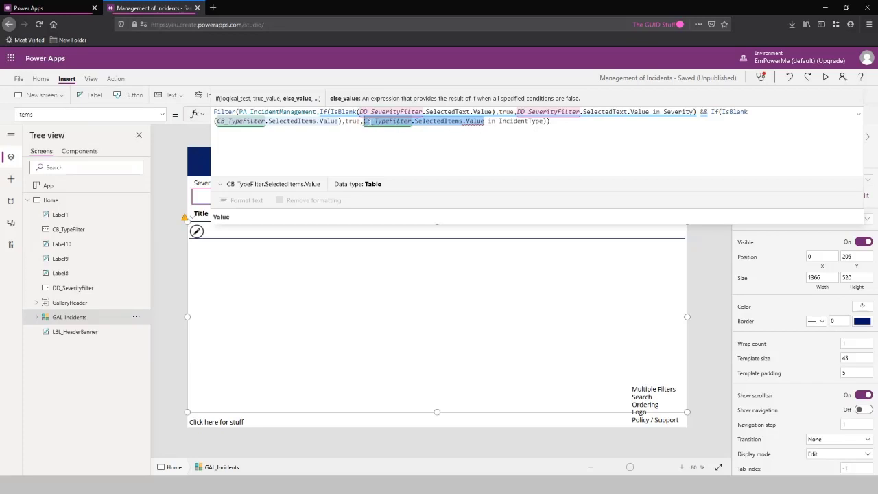
key(Left)
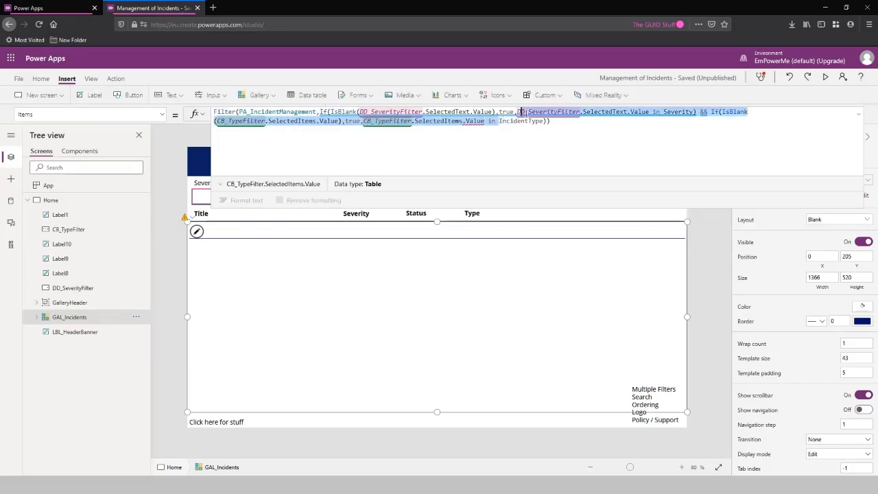
drag(499, 122, 543, 122)
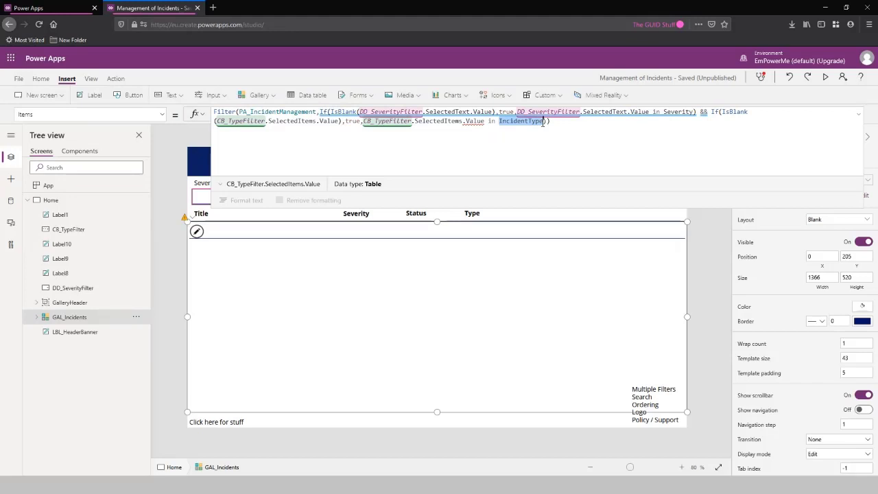
key(ctrl+z)
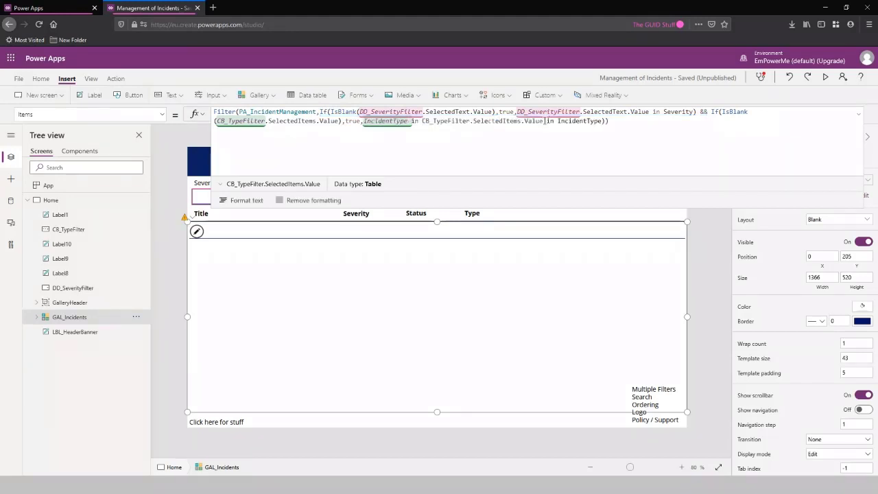
drag(544, 120, 601, 120)
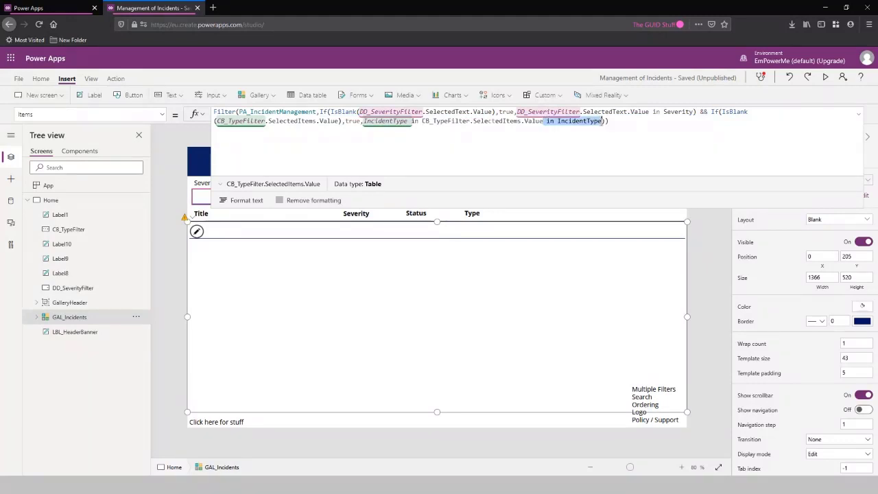
key(BackSpace)
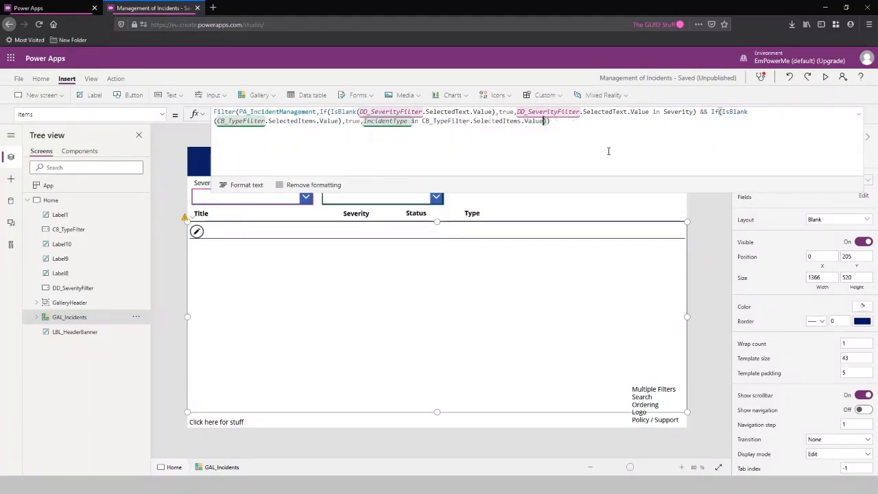
text())
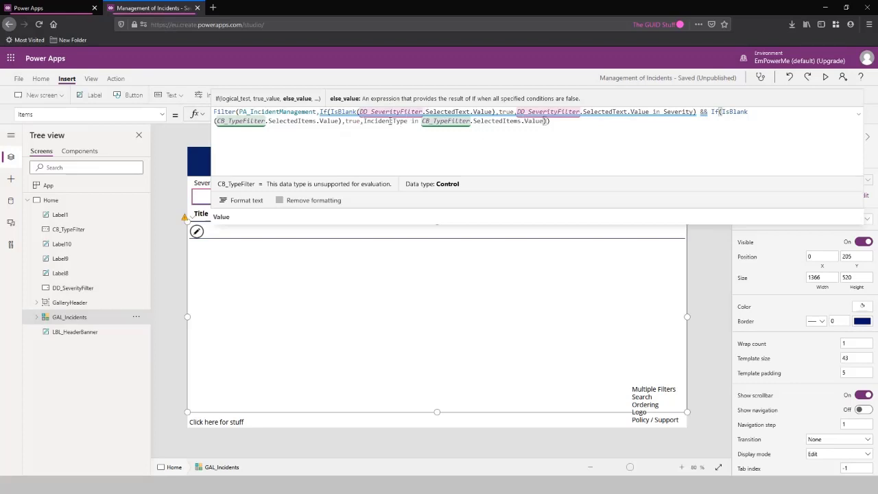
text())
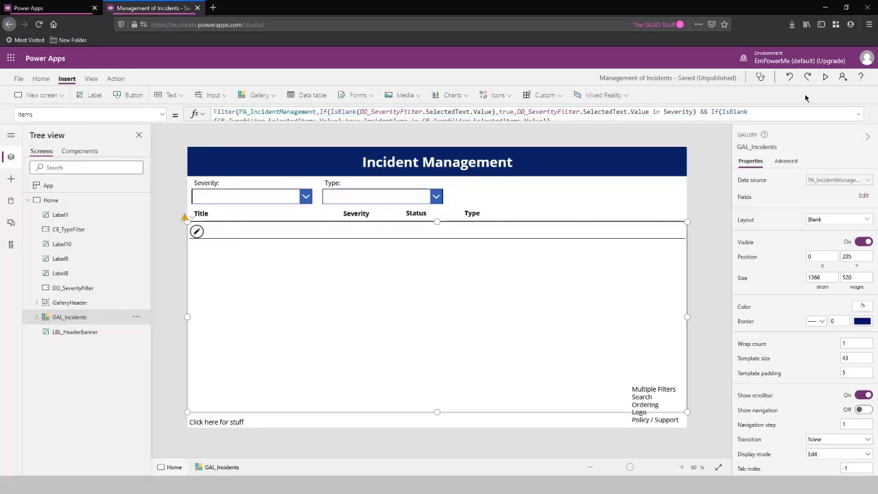
- Preview the app and test the Type filter by selecting Security, Environmental, Injury, Quality Control and Safety
click(825, 77)
click(440, 124)
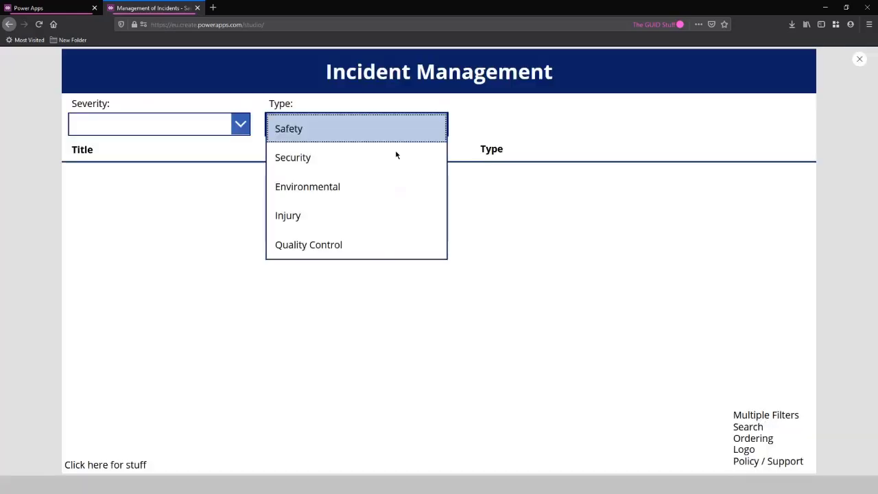
click(322, 180)
click(329, 209)
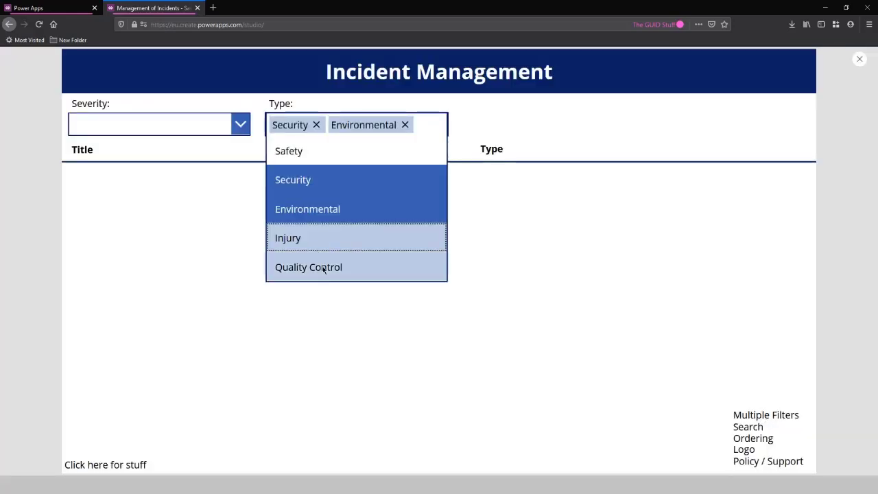
click(314, 238)
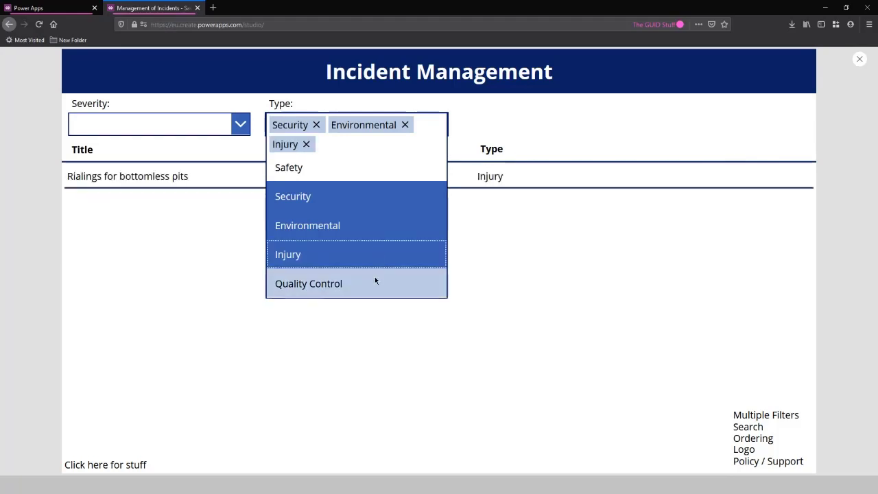
click(321, 289)
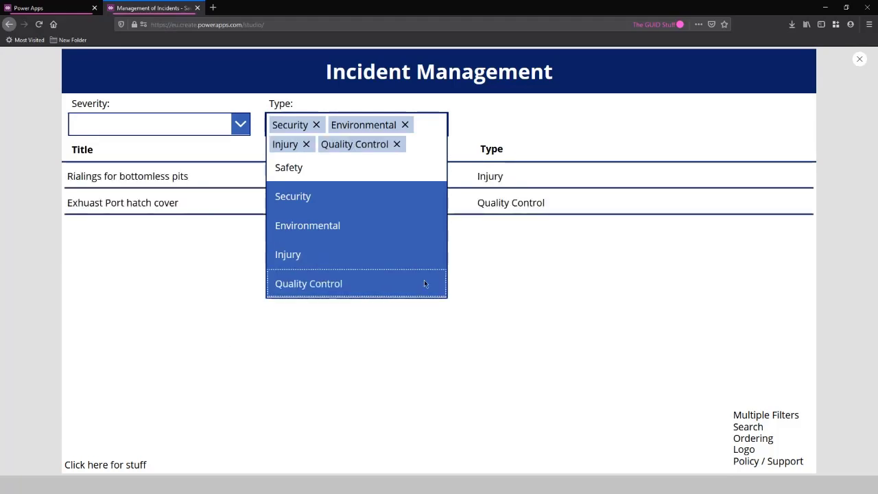
click(337, 167)
click(446, 198)
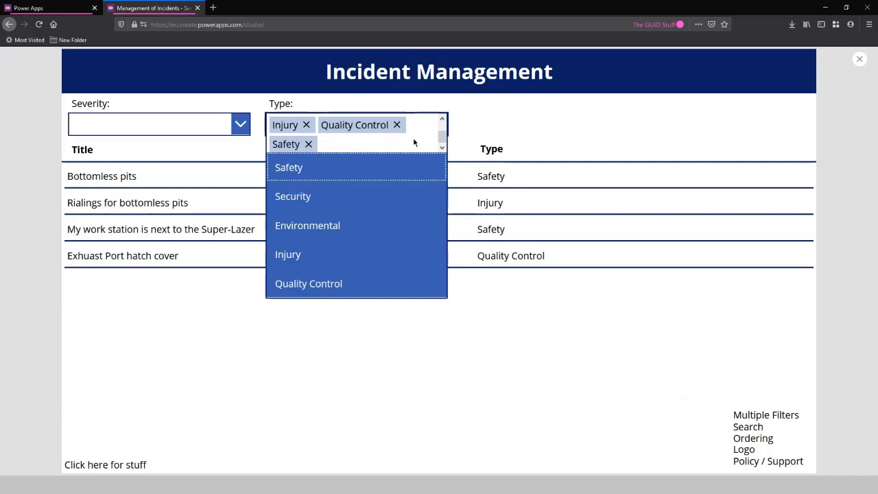
- Clear every selected type from the Type filter to test the blank selection, and close the preview
click(397, 125)
click(317, 125)
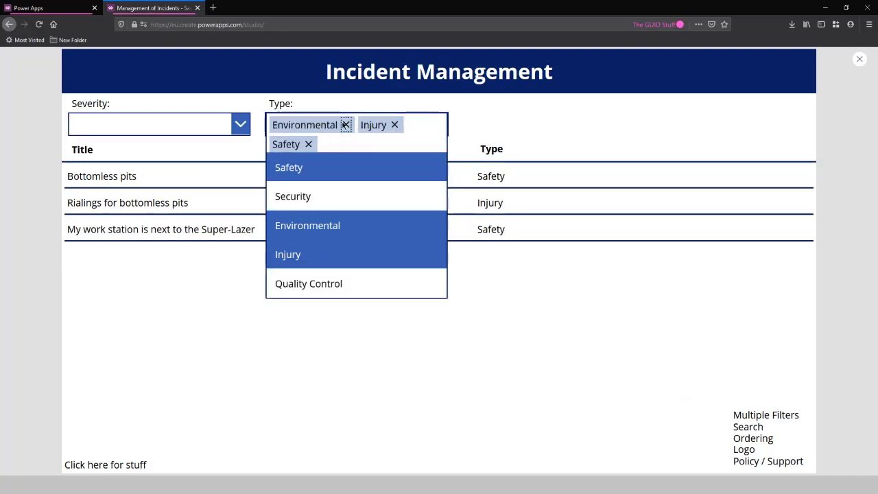
click(346, 125)
click(357, 125)
click(402, 230)
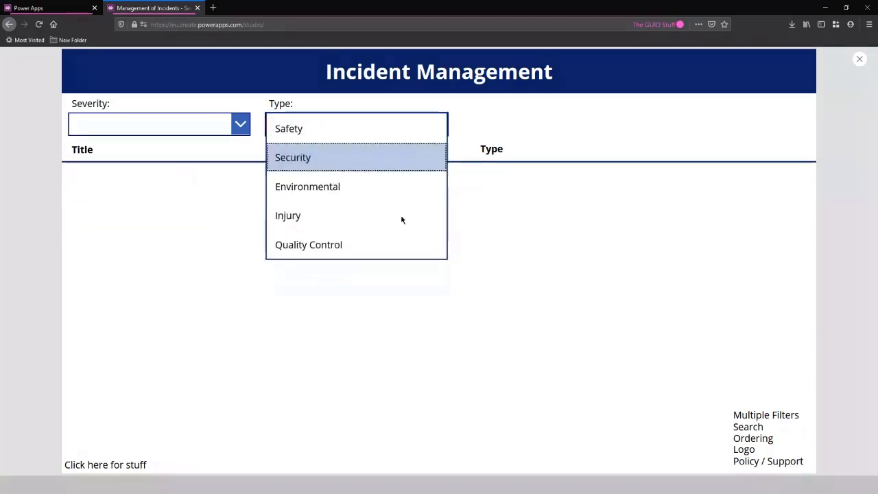
click(721, 120)
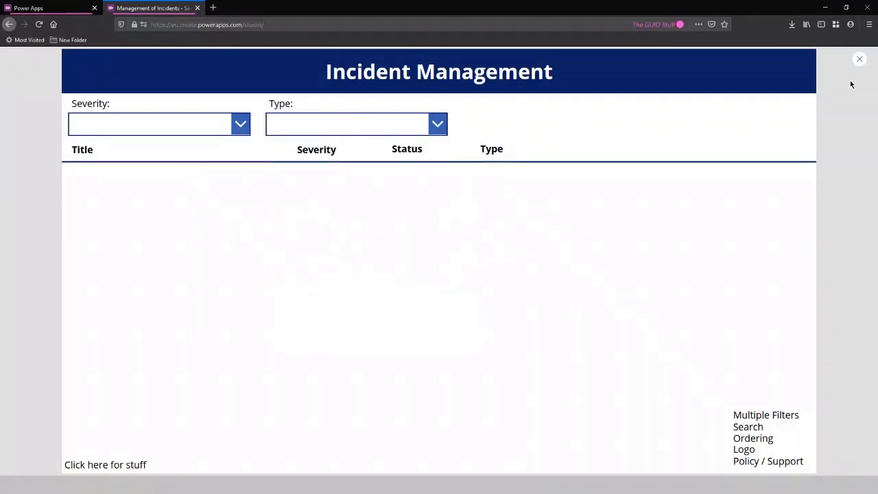
key(Escape)
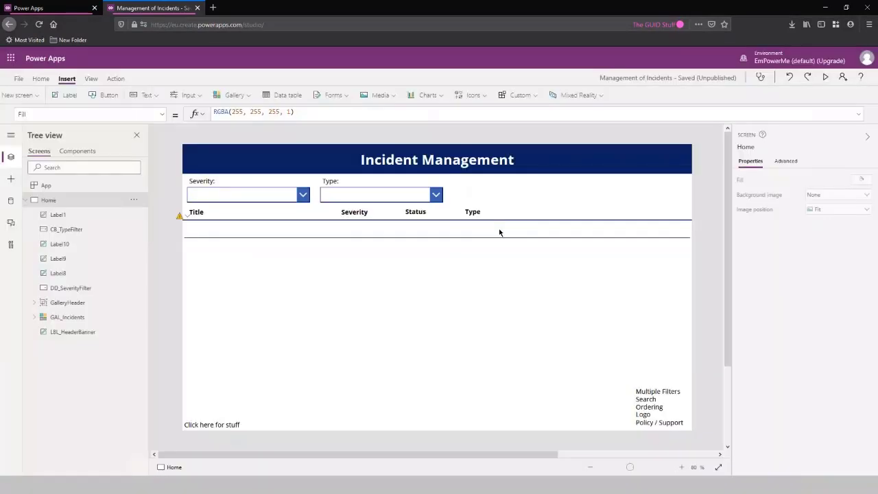
- Reopen the Items formula of GAL_Incidents and shorten the second IsBlank's argument to CB_TypeFilter.SelectedItems
click(418, 292)
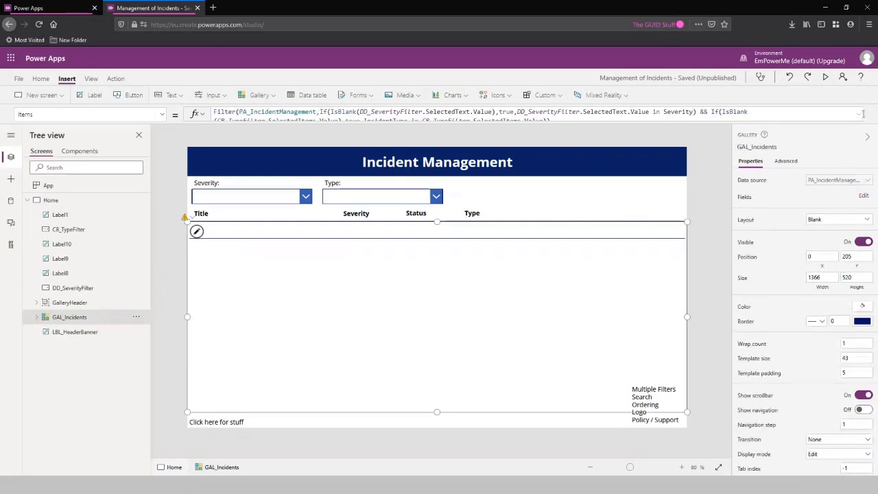
click(862, 114)
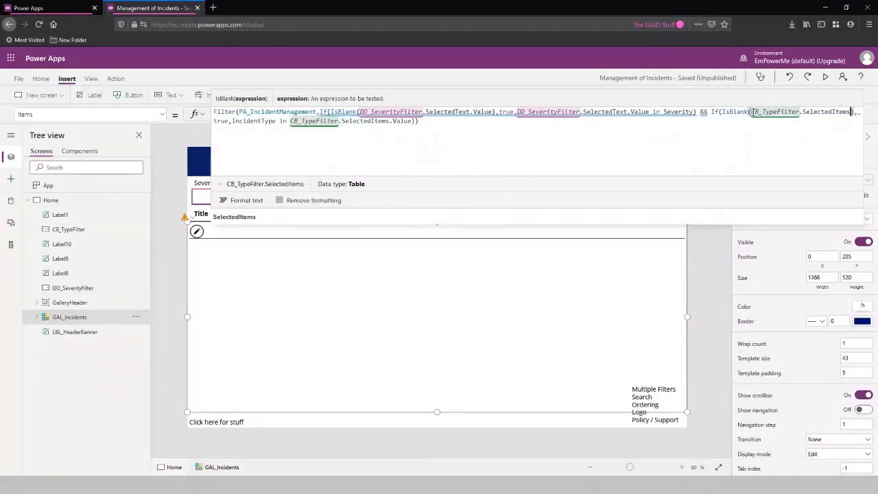
drag(751, 111, 852, 111)
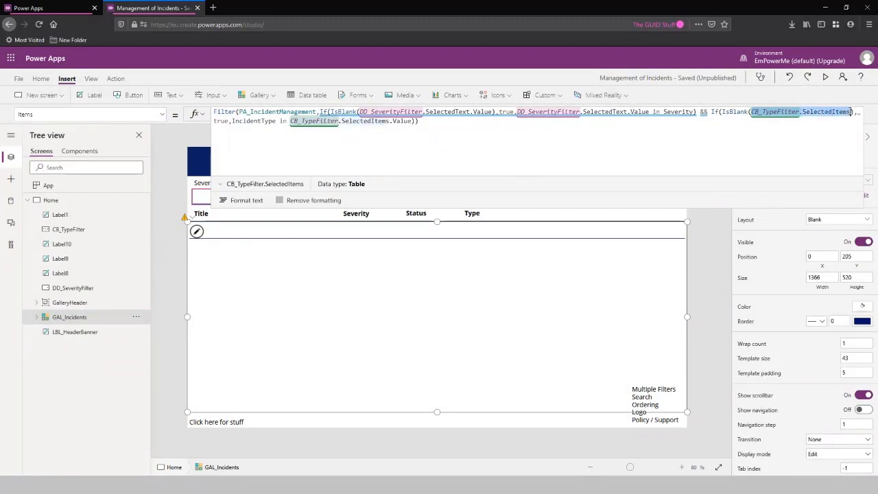
click(233, 185)
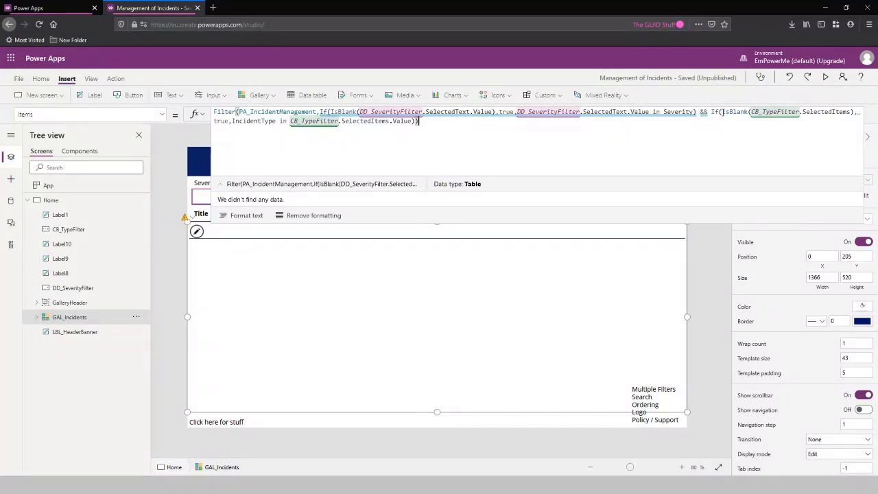
- Replace the second If's IsBlank with CountA and make its source CB_TypeFilter.SelectedItems.Value
drag(722, 112, 748, 112)
text(Count)
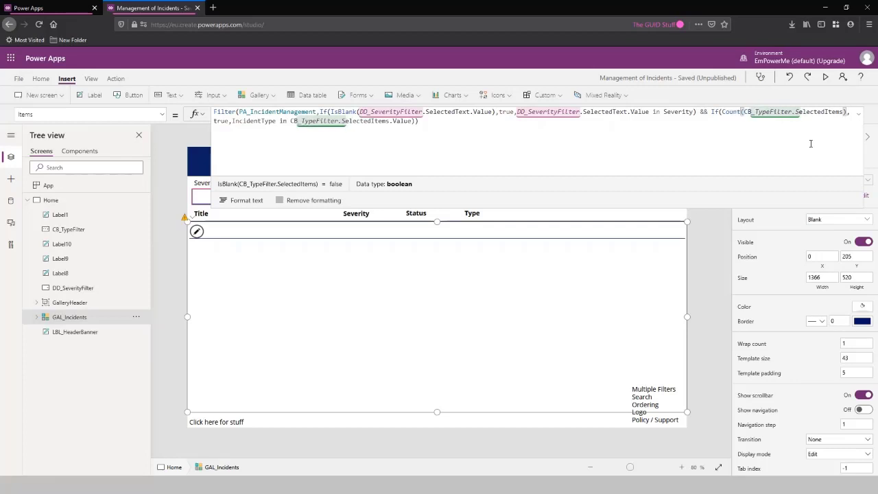
text(A)
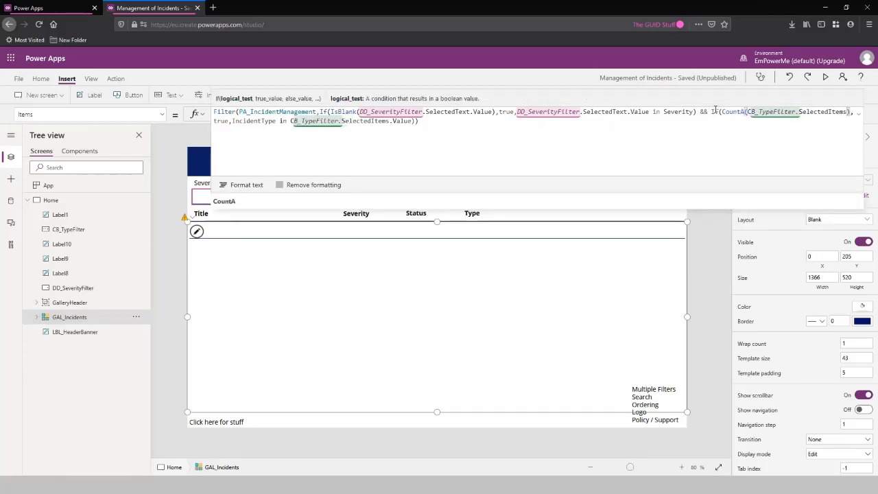
mouse_move(744, 111)
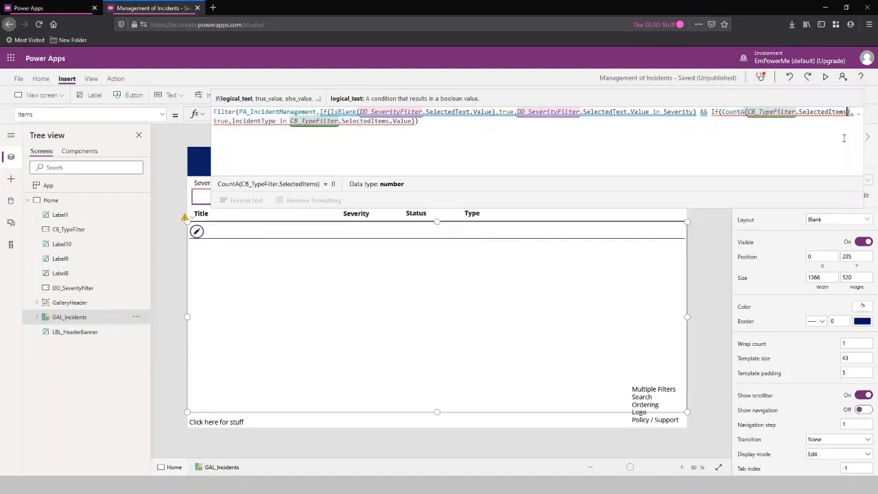
click(846, 111)
text(.lye)
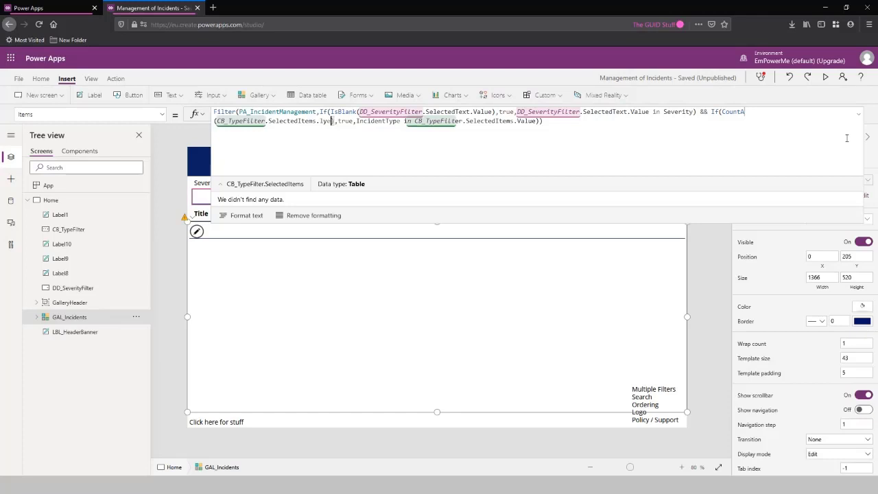
key(Tab)
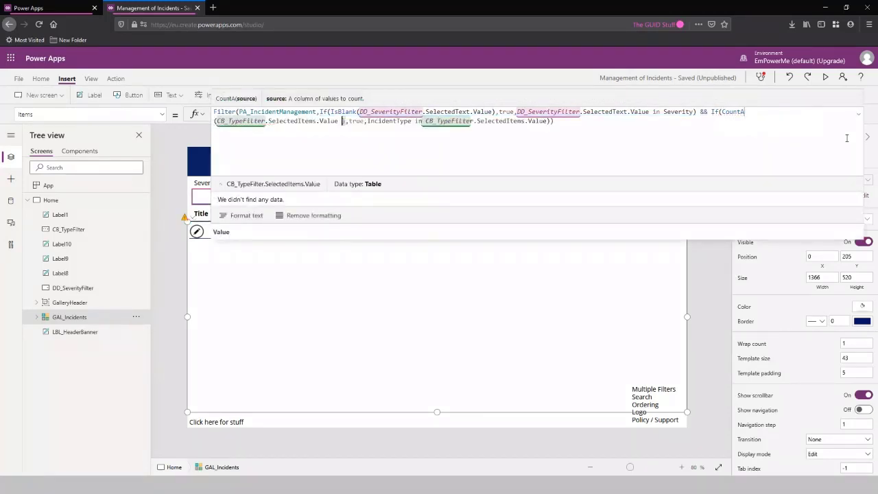
- Complete the second If's CountA condition with = 0, and format the enlarged formula into indented lines
text()= 0)
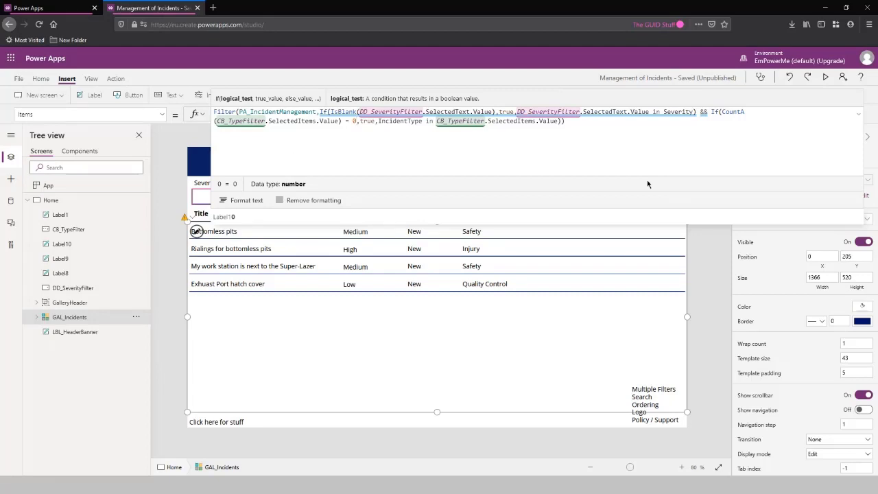
drag(653, 211, 653, 379)
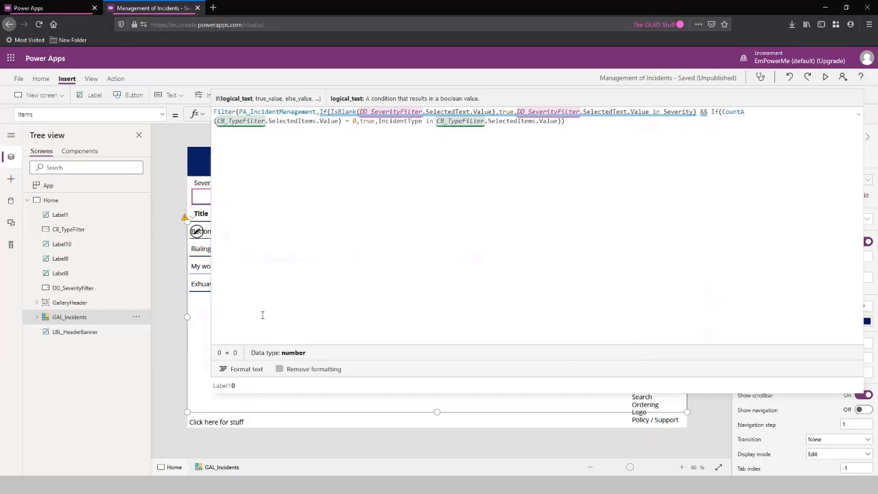
click(241, 369)
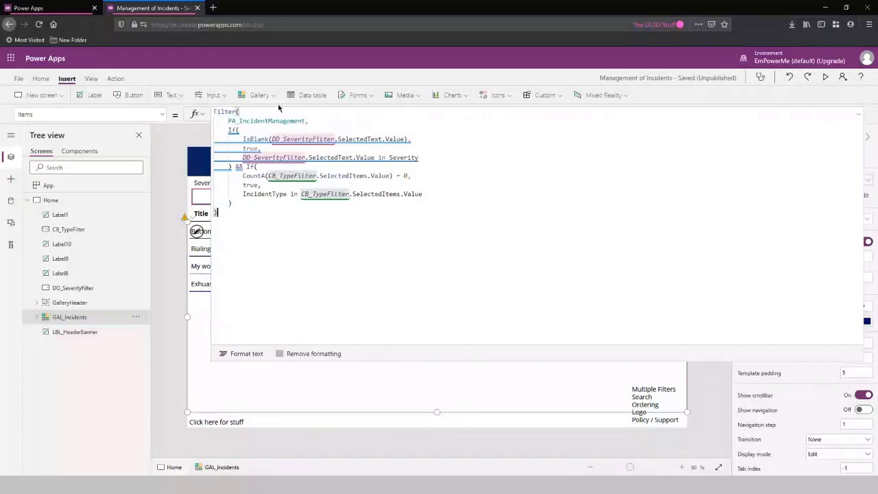
- Move the second If onto its own line after the && operator in the Items formula
click(309, 113)
click(310, 121)
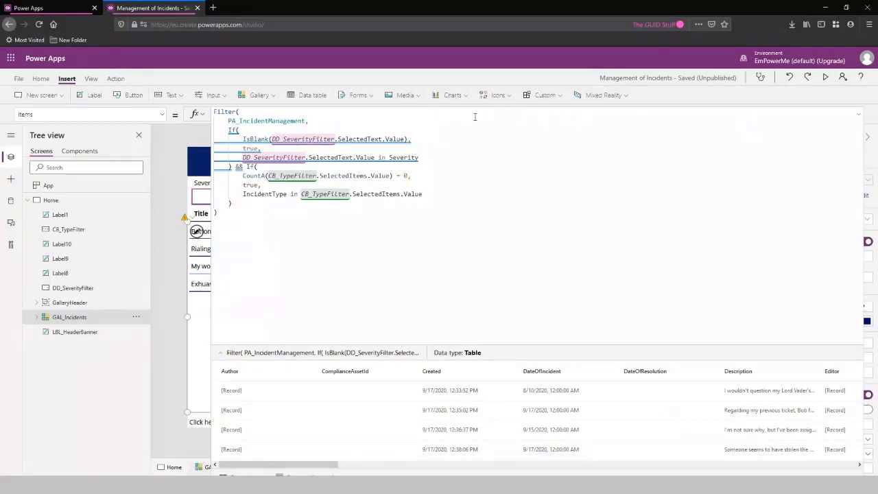
click(475, 117)
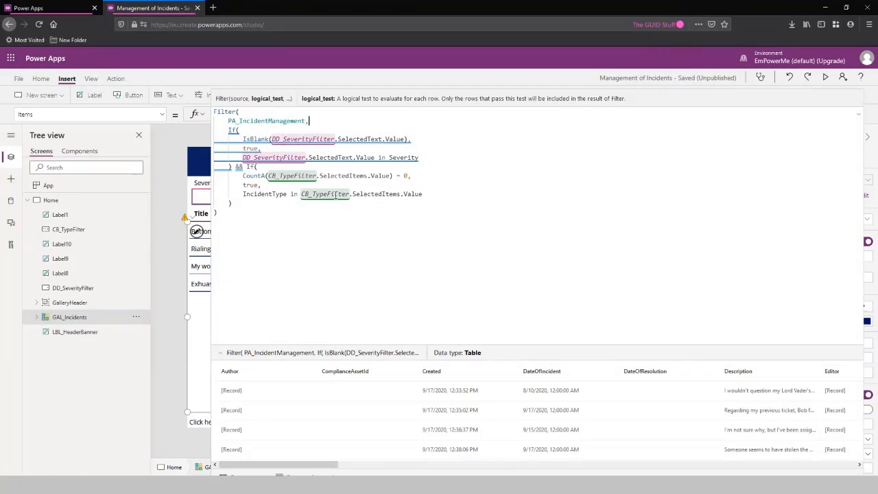
click(246, 167)
key(Return)
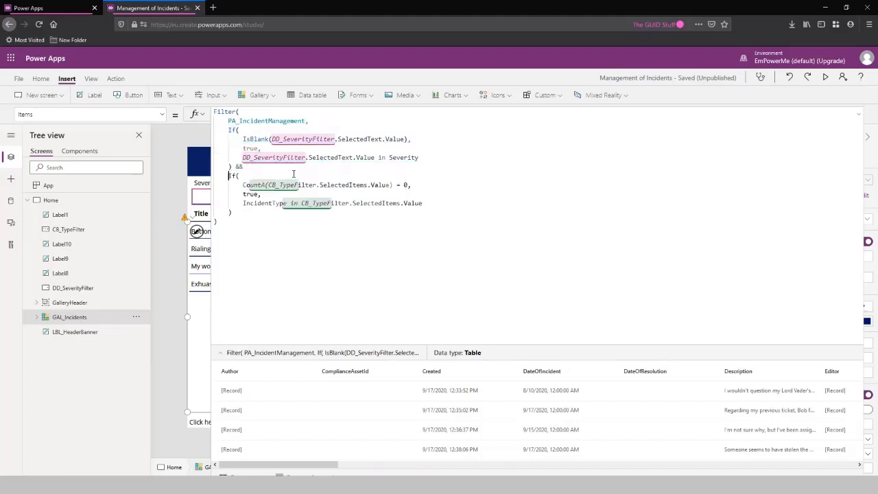
click(290, 223)
- Zoom the browser page in to 120% to make the Filter formula easier to read
double_click(224, 111)
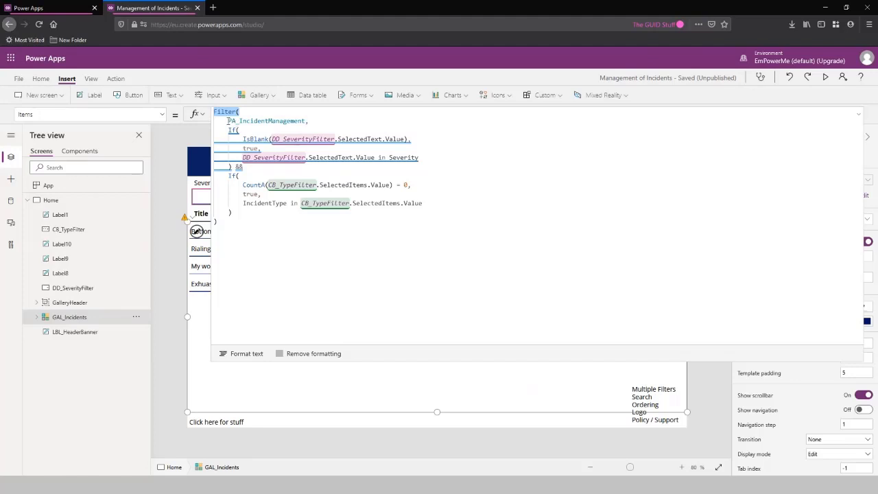
drag(228, 120, 193, 112)
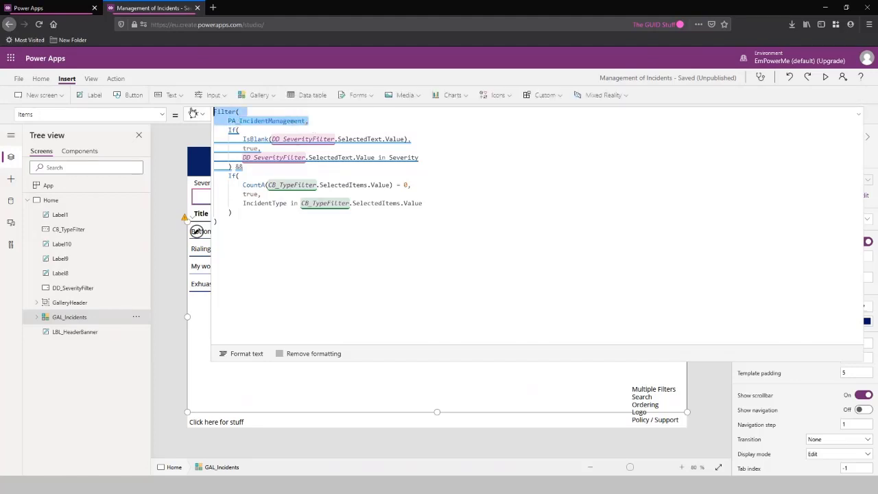
click(292, 131)
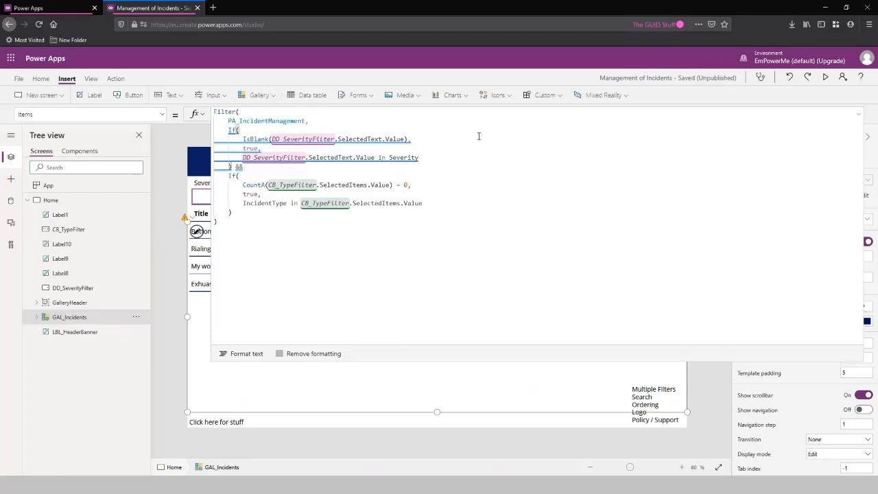
click(868, 24)
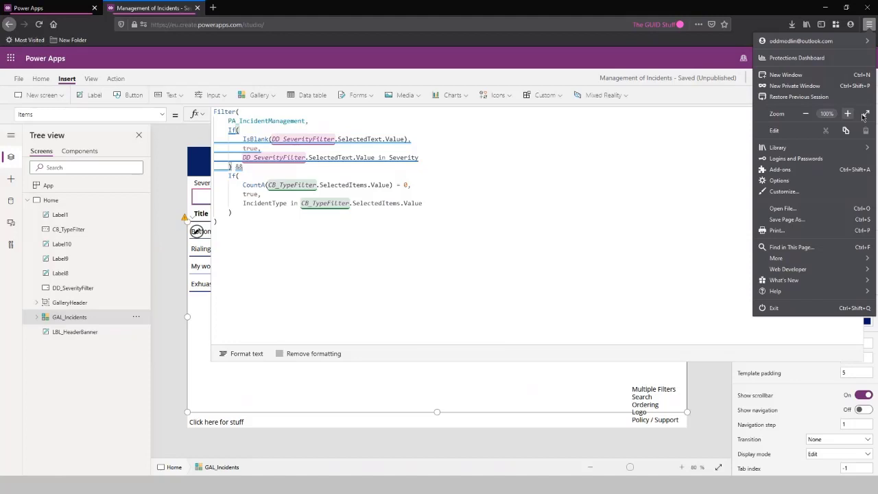
click(848, 114)
click(848, 114)
click(869, 26)
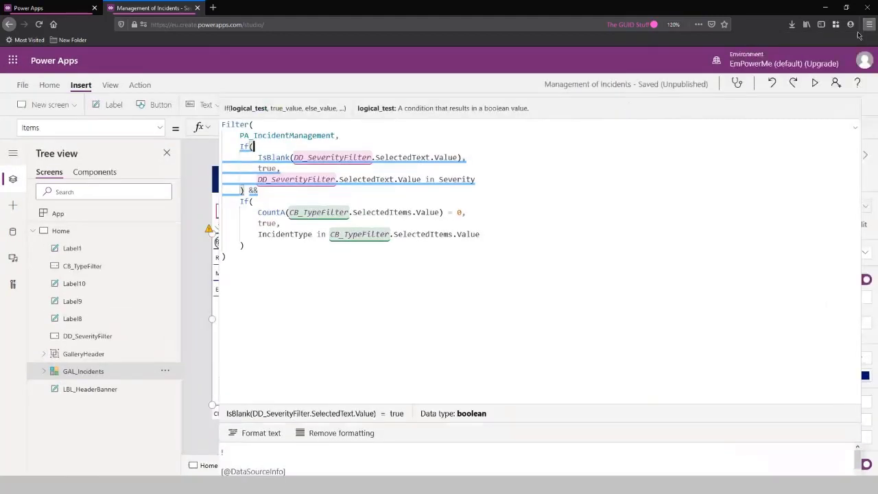
- Examine the Filter formula's PA_IncidentManagement source, its logical tests and the DD_SeverityFilter.SelectedText.Value comparison in the first If
click(448, 242)
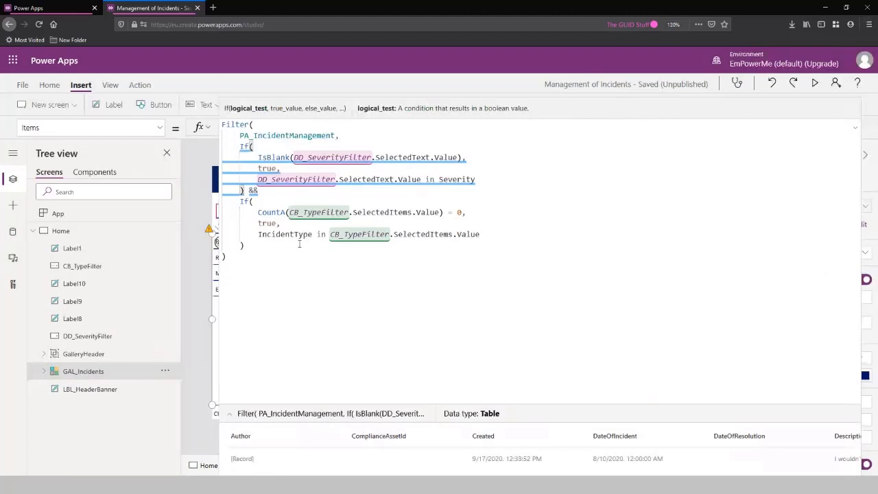
click(254, 136)
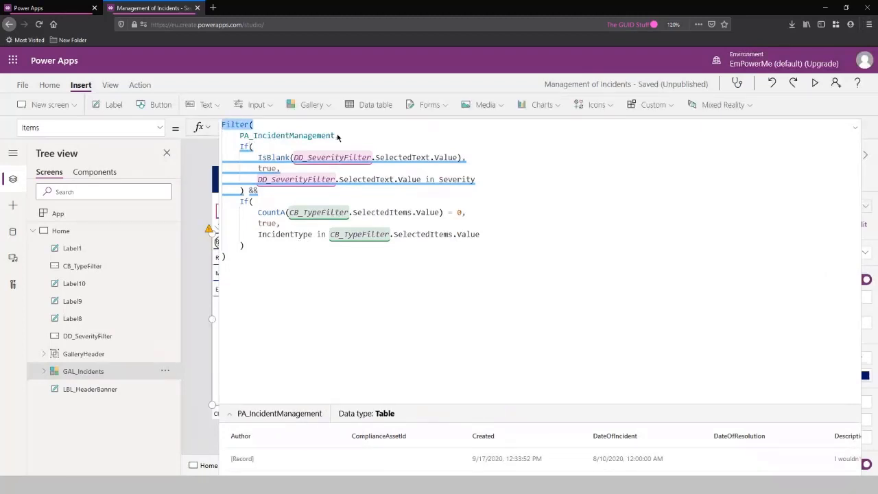
drag(337, 136, 239, 136)
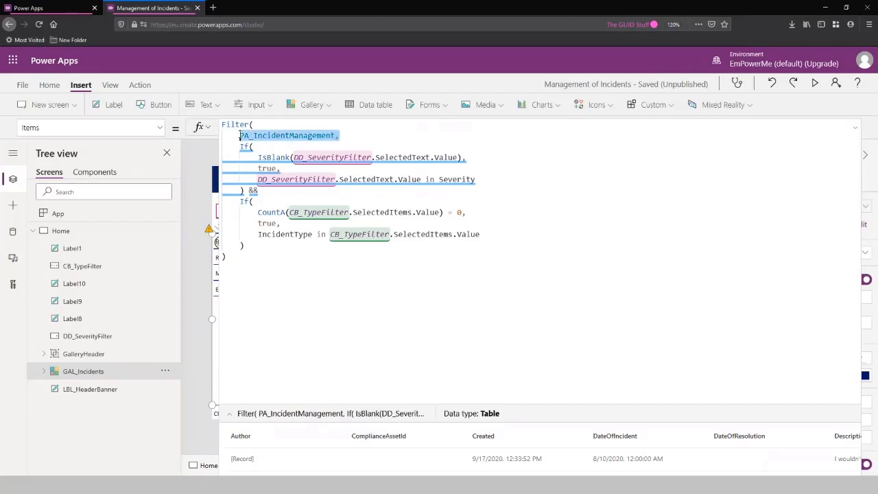
click(253, 248)
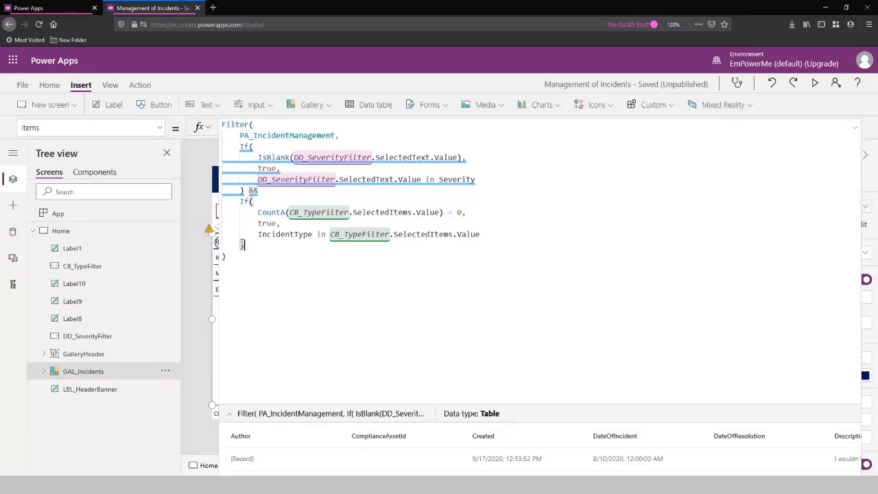
drag(253, 248, 221, 147)
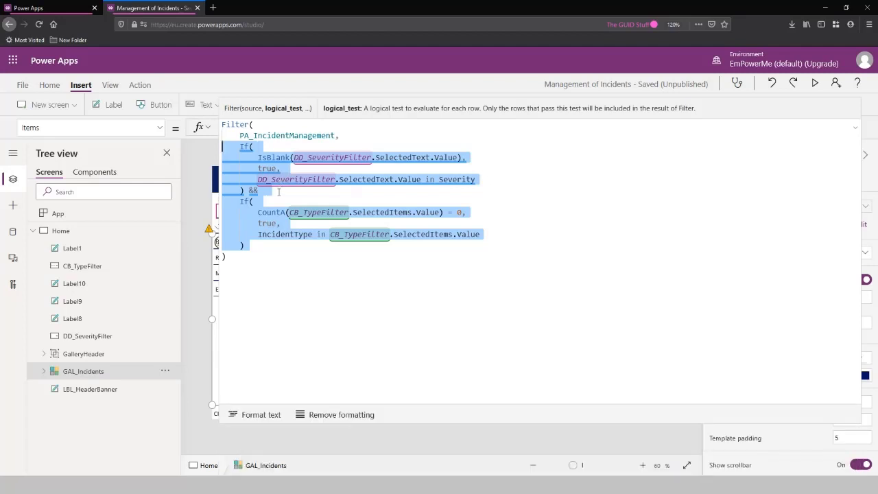
click(249, 191)
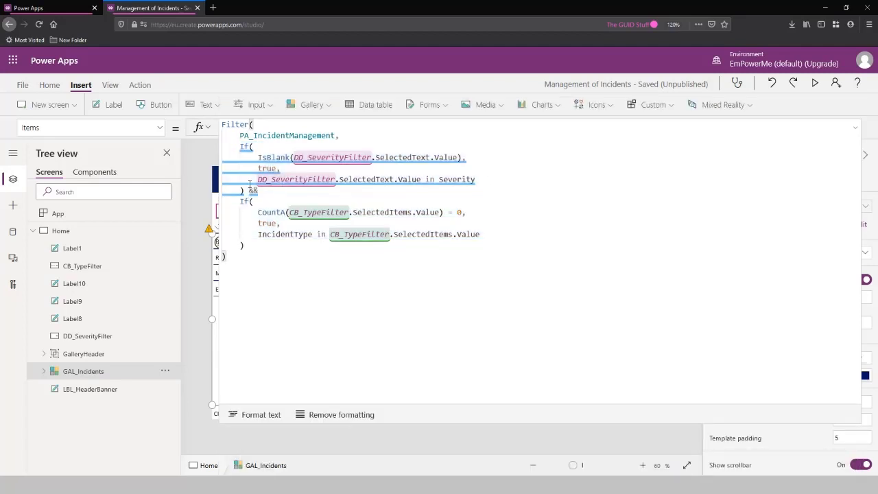
mouse_move(250, 185)
mouse_down()
mouse_move(258, 157)
mouse_move(222, 135)
mouse_up()
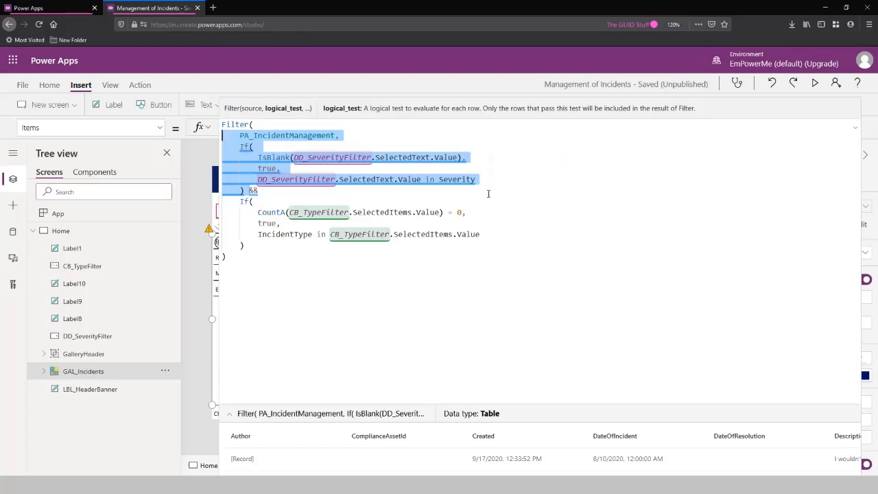
click(340, 167)
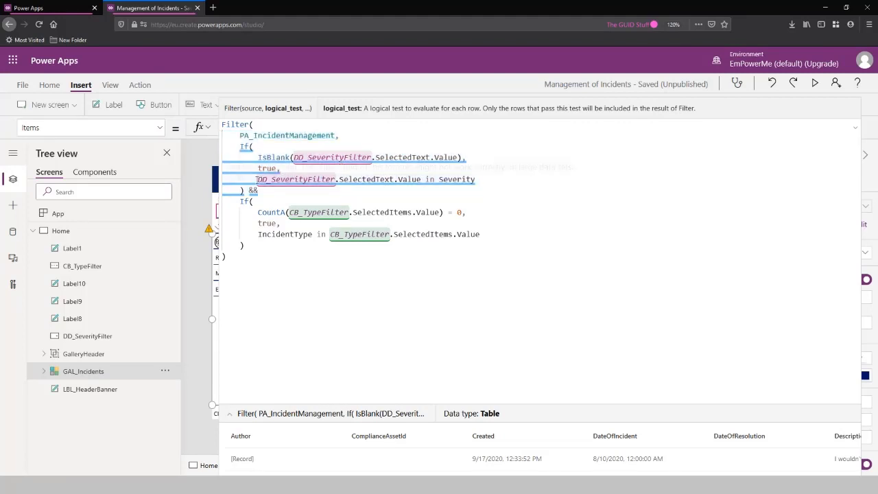
drag(259, 179, 421, 179)
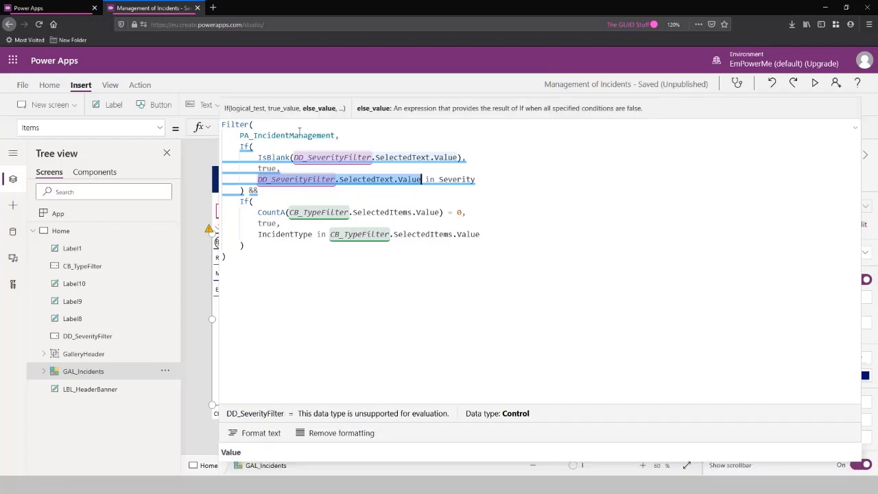
- Examine how the && operator joins the Severity If block with the CB_TypeFilter If block
double_click(253, 190)
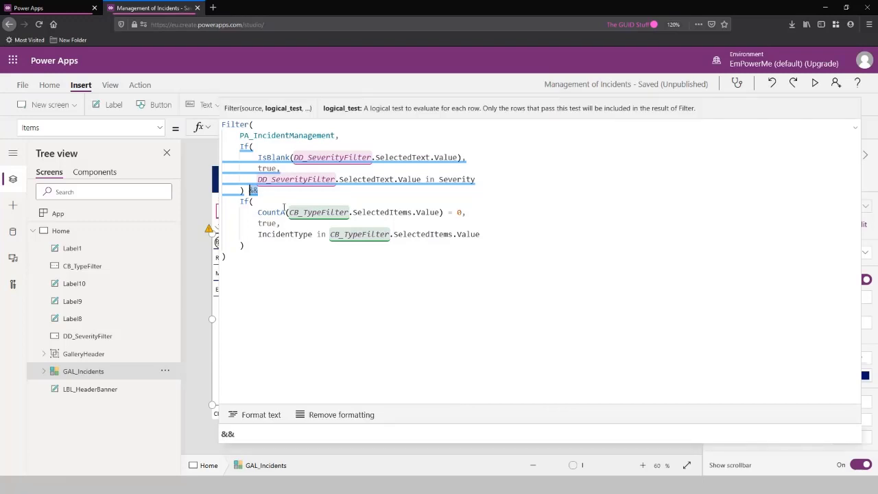
drag(259, 191, 225, 147)
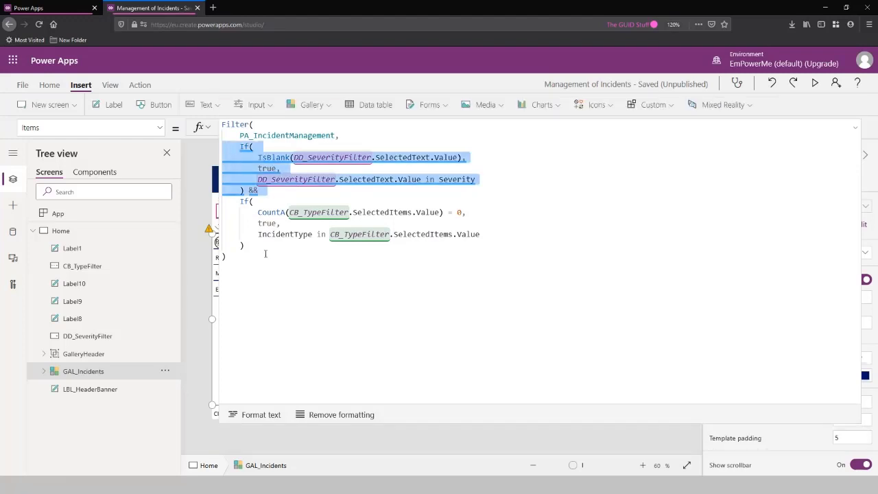
drag(265, 254, 221, 201)
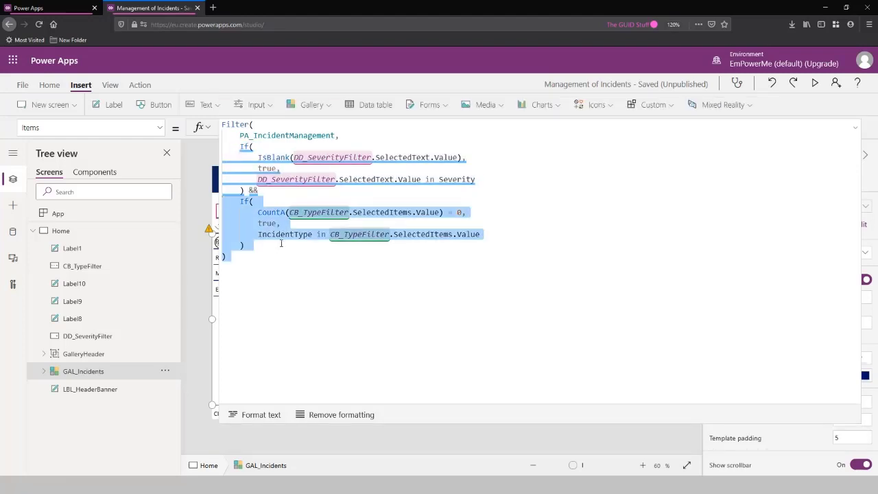
click(245, 191)
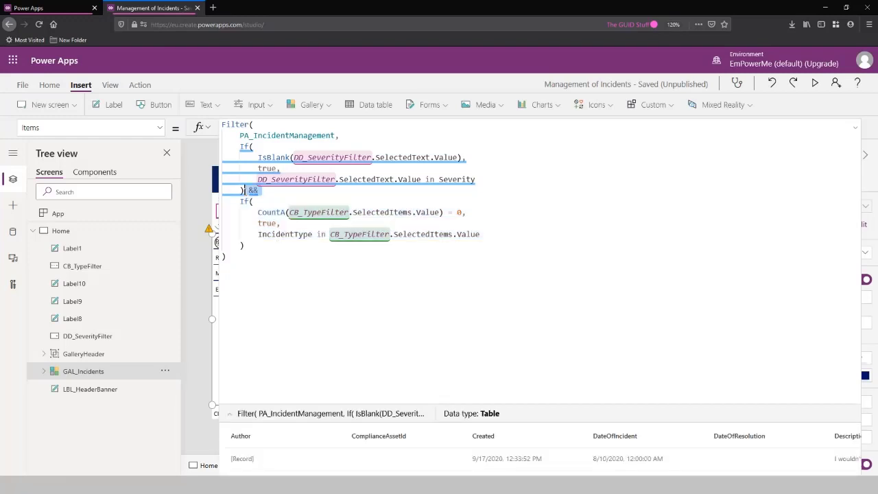
click(228, 200)
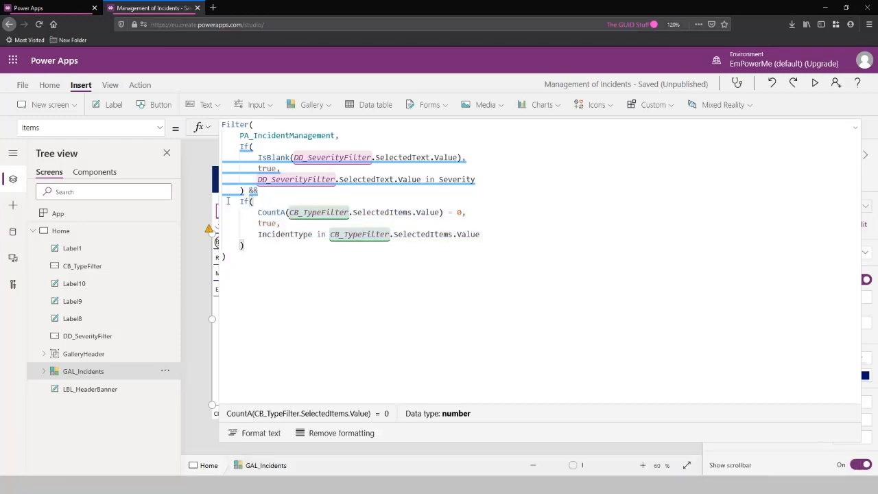
click(287, 250)
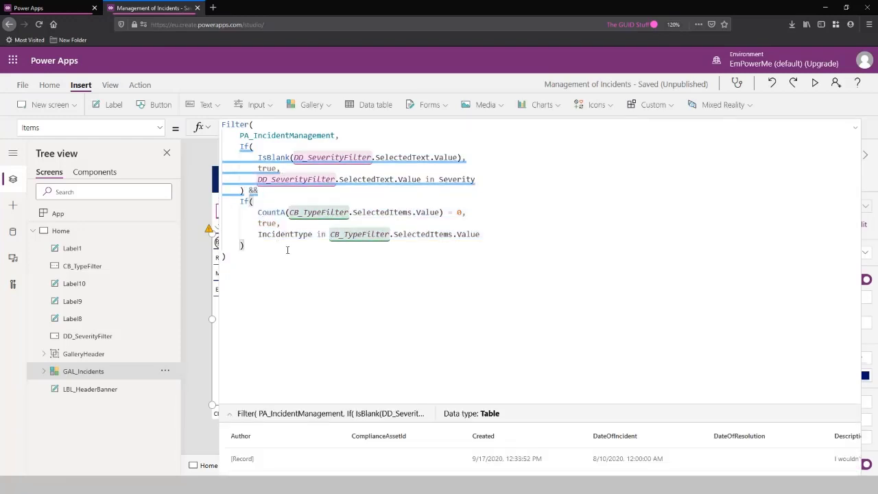
drag(288, 250, 239, 201)
click(279, 269)
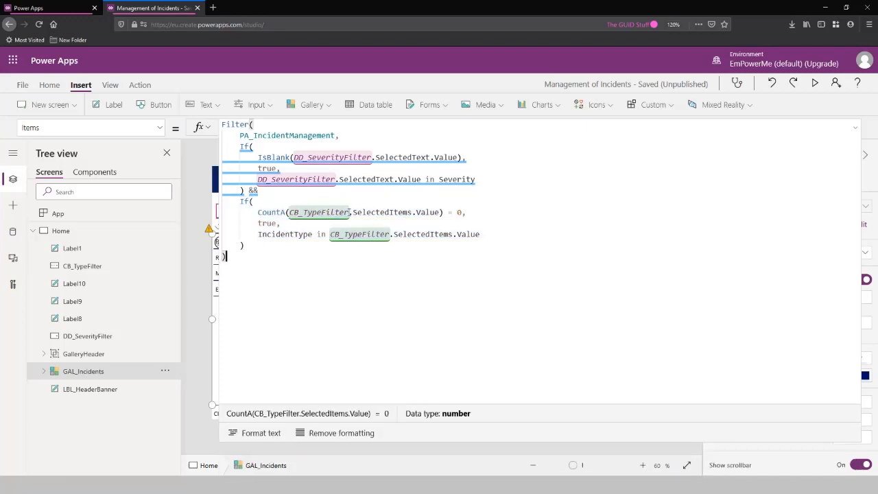
- Save the app and highlight the second If's CountA(CB_TypeFilter.SelectedItems.Value) expression
key(ctrl+s)
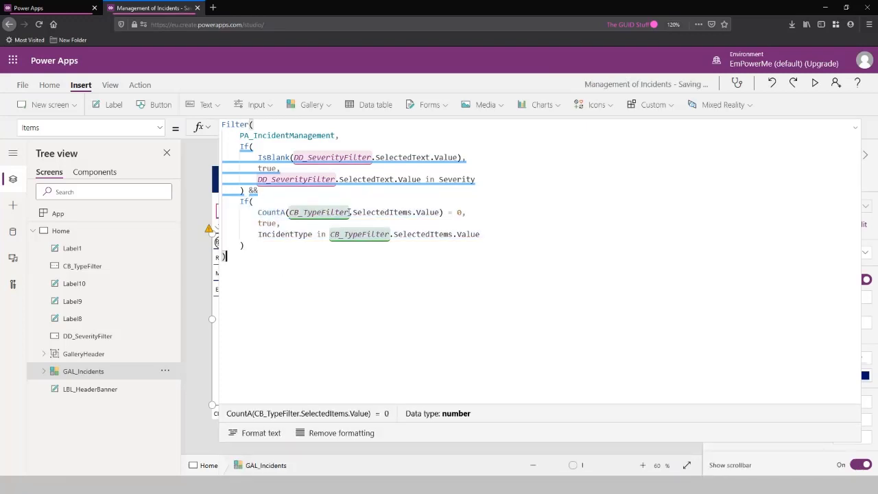
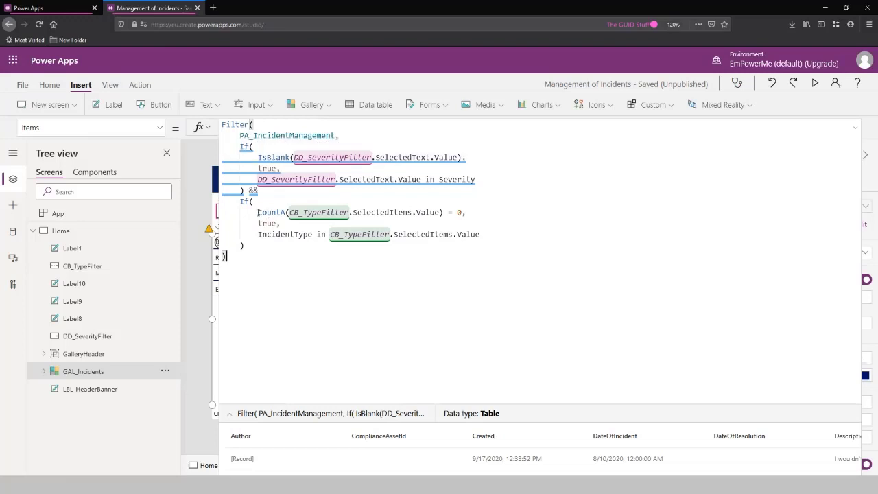
drag(258, 213, 443, 212)
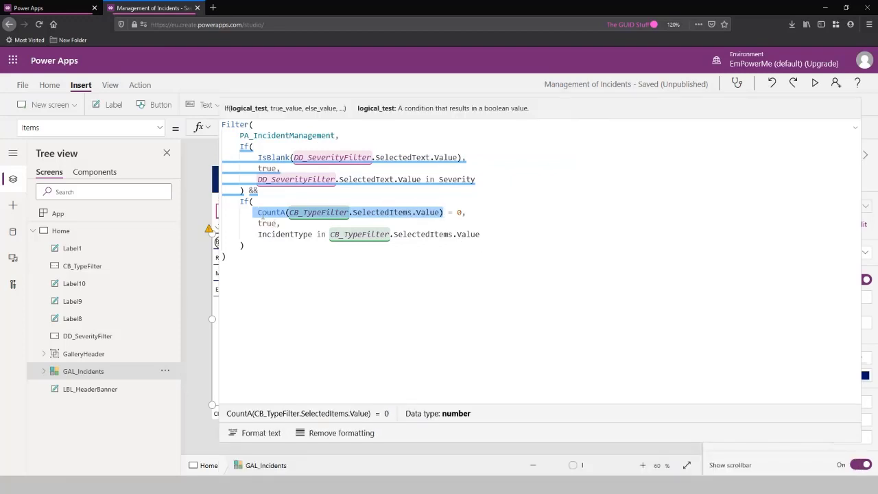
- Examine the incident type condition in the gallery's Items formula: the CountA test, its true result and the IncidentType in CB_TypeFilter.SelectedItems.Value expression
shift+click(241, 218)
click(465, 212)
key(shift+Home)
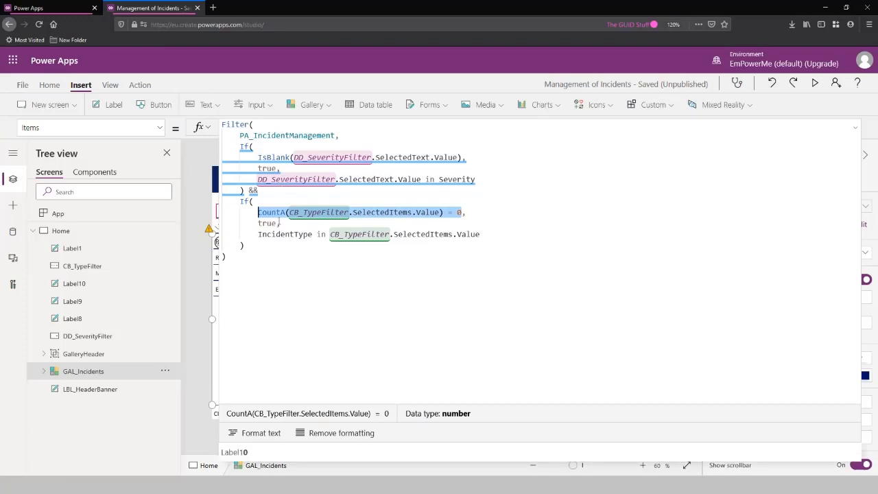
double_click(267, 223)
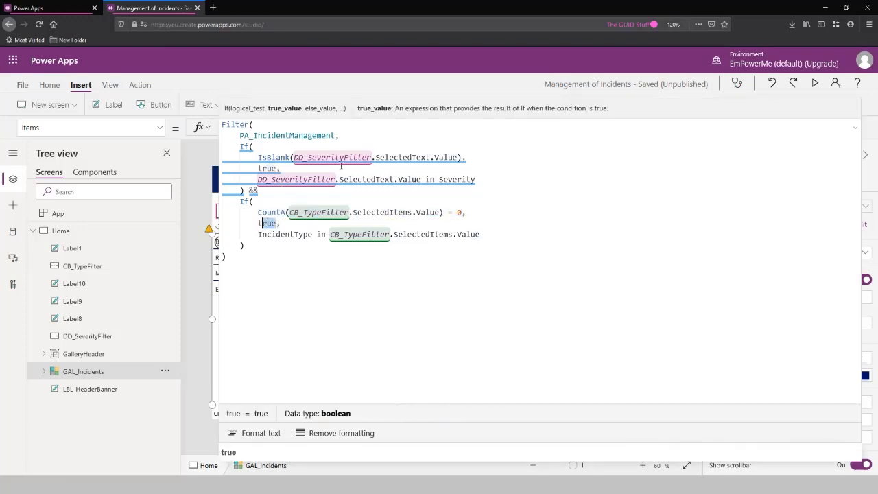
click(281, 223)
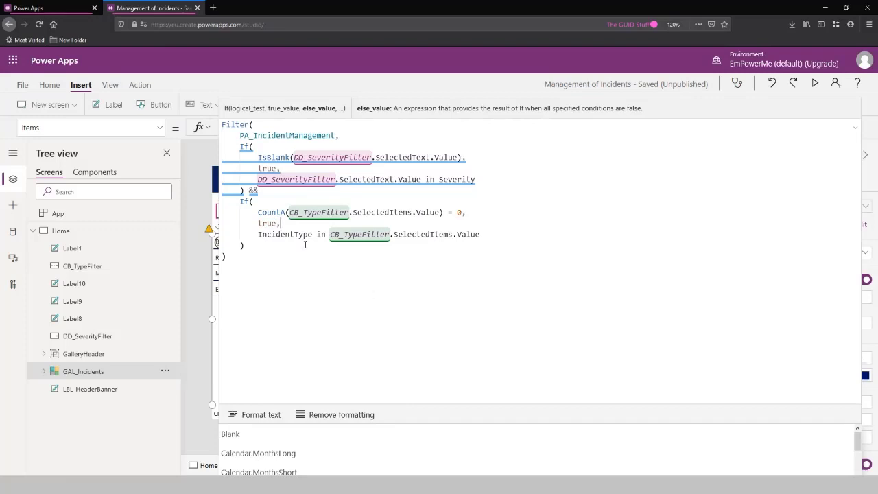
double_click(258, 234)
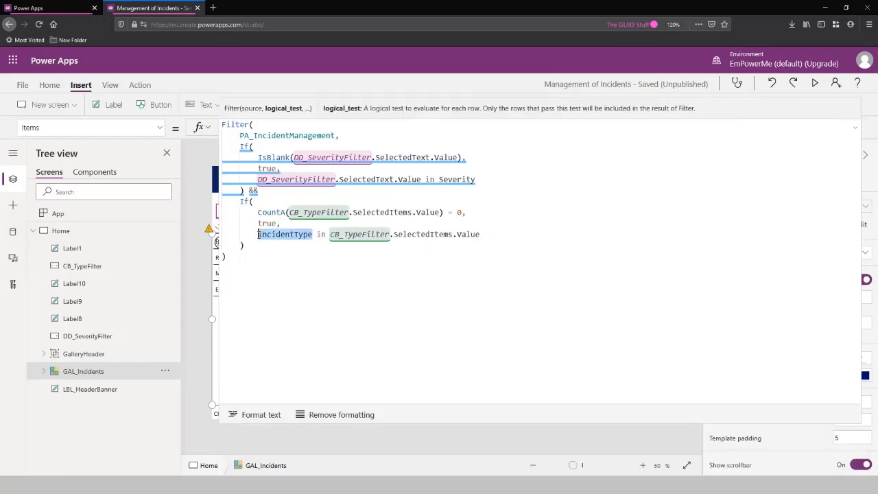
click(316, 234)
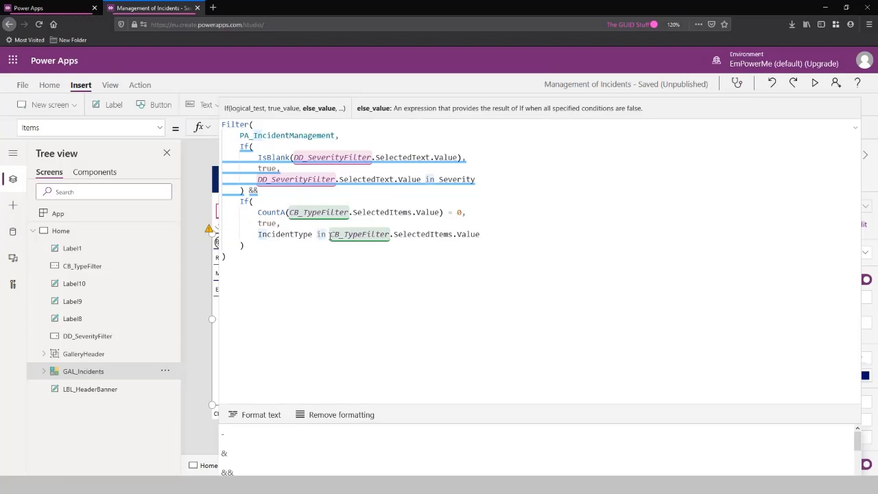
drag(330, 234, 489, 236)
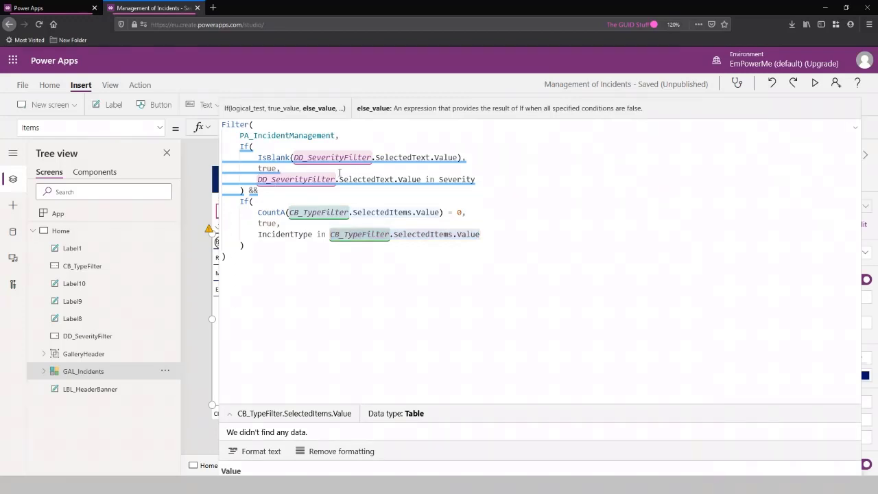
- Compare the operand order around "in" in the severity and incident type conditions of the Items formula, and collapse the formula editor
mouse_move(339, 179)
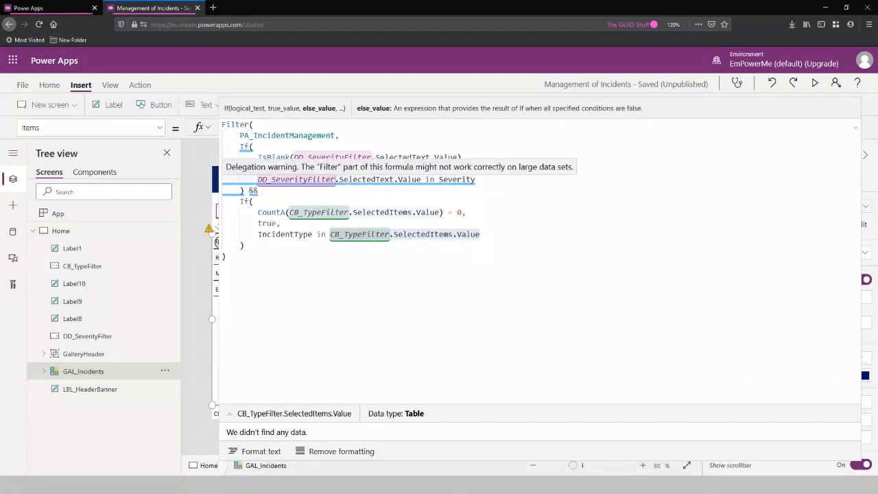
double_click(336, 179)
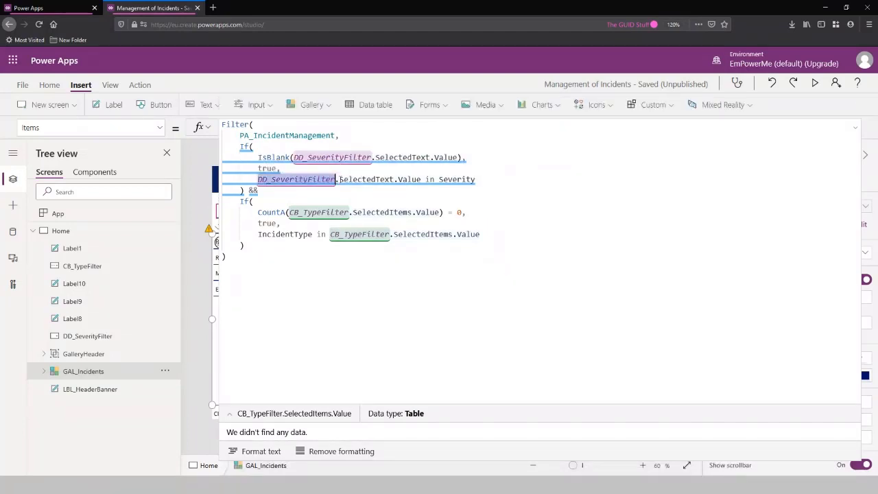
drag(338, 179, 421, 179)
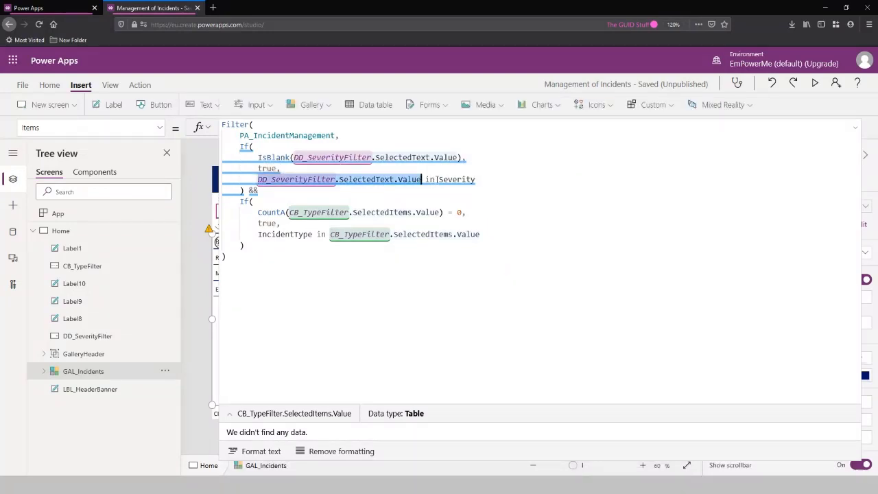
double_click(442, 179)
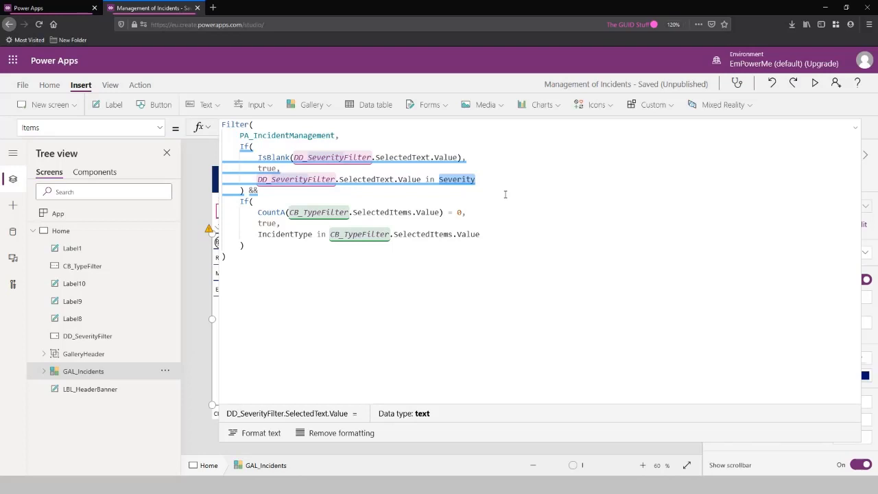
click(257, 234)
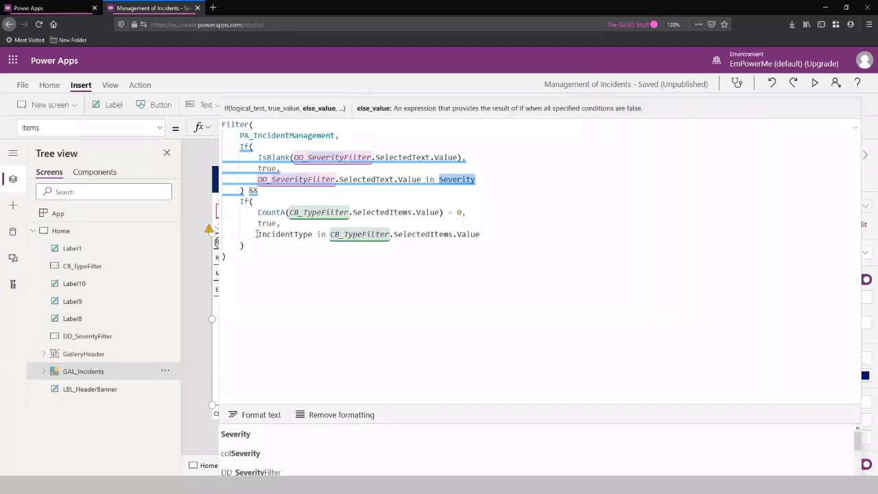
mouse_move(258, 234)
mouse_down()
mouse_move(483, 234)
mouse_move(332, 234)
mouse_up()
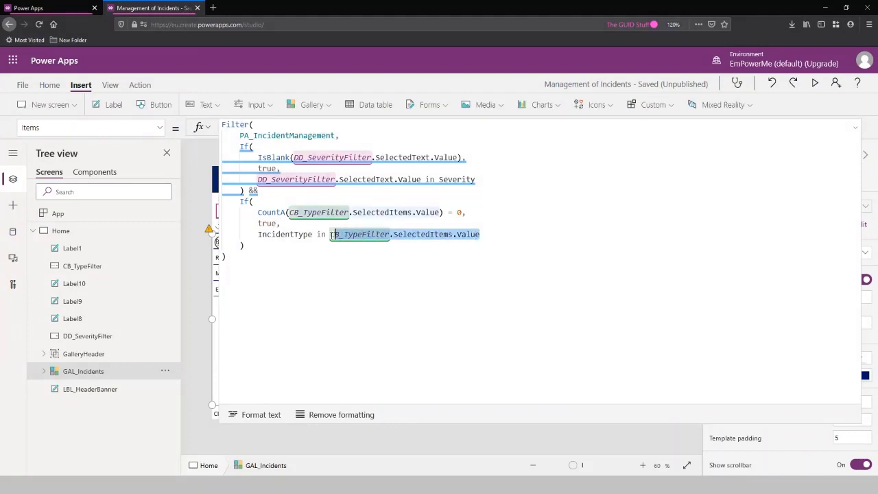
click(401, 234)
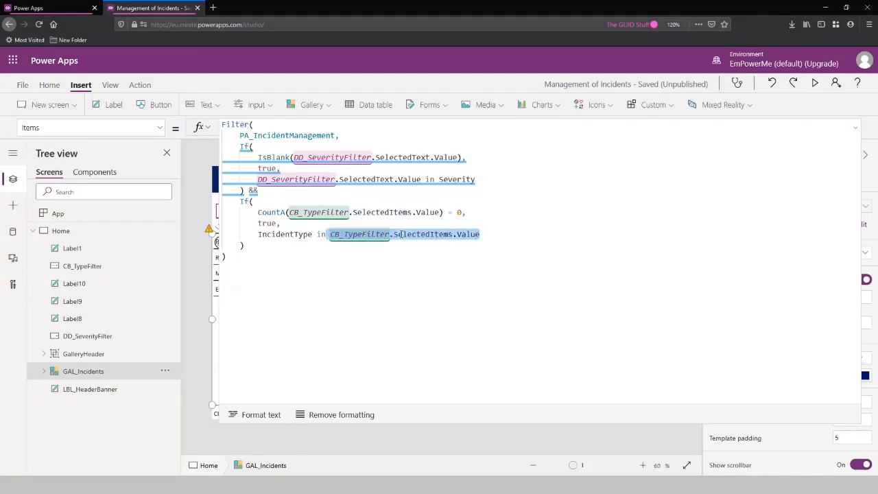
drag(259, 234, 312, 234)
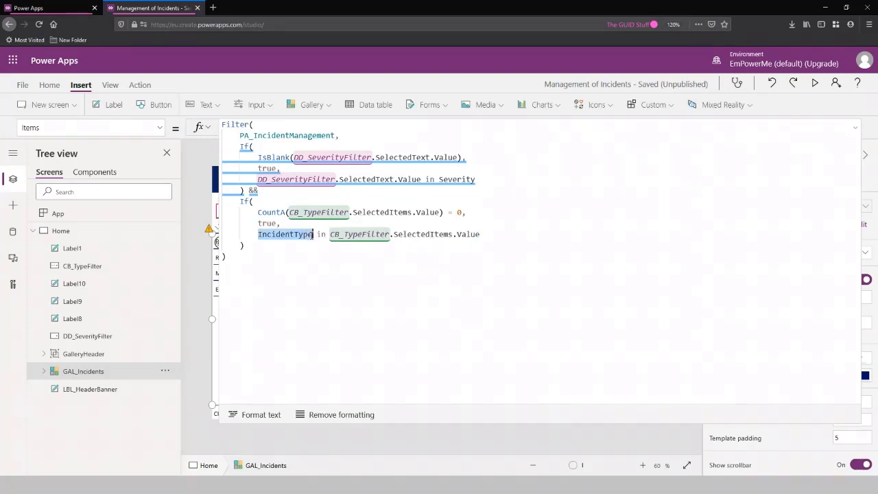
click(267, 242)
double_click(267, 237)
drag(330, 234, 480, 234)
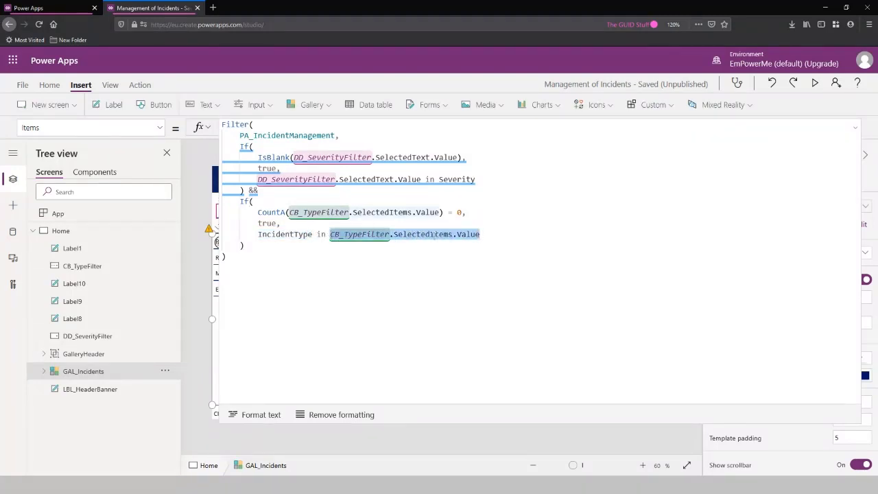
click(407, 265)
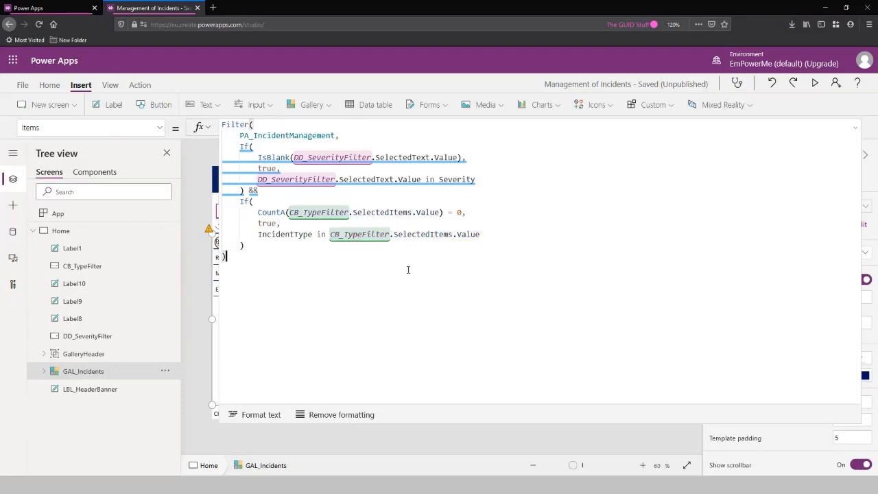
key(Escape)
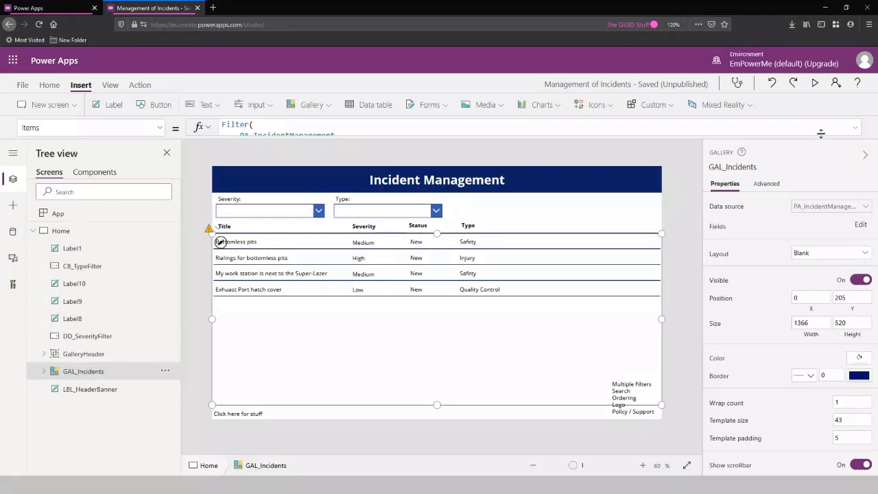
- Preview the app, check the Severity options, and filter the incidents by the types Safety and Quality Control
key(F5)
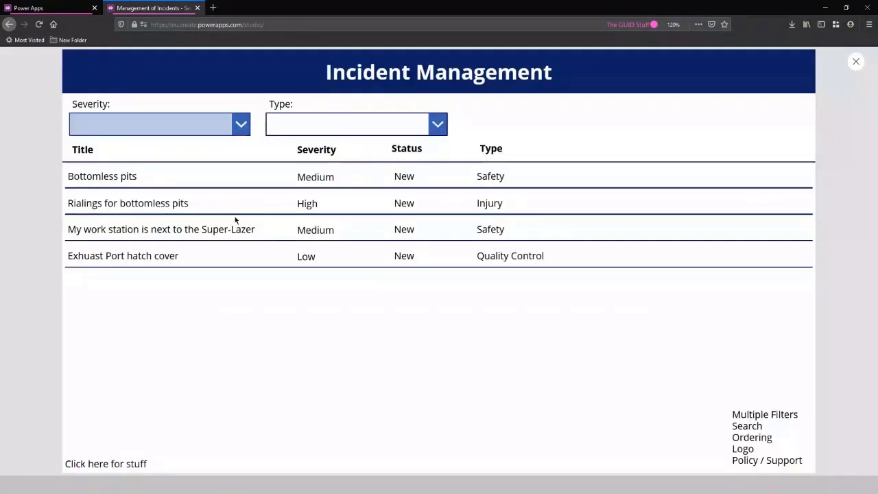
click(206, 125)
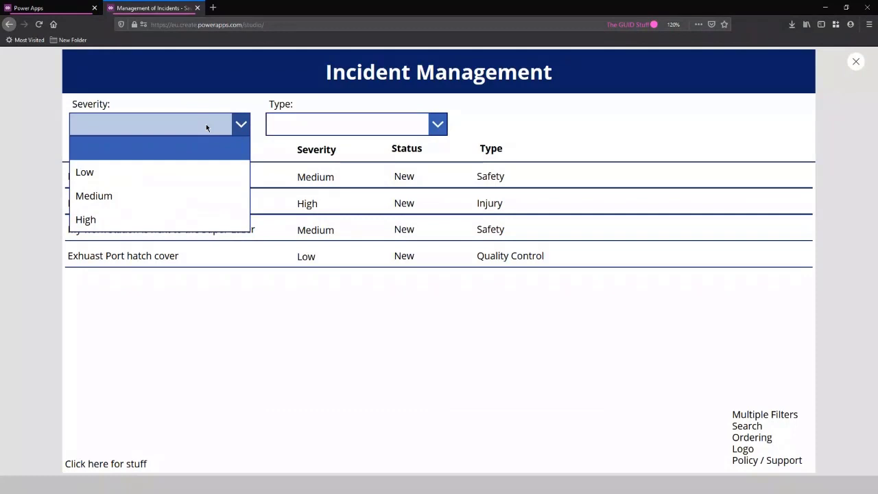
click(205, 123)
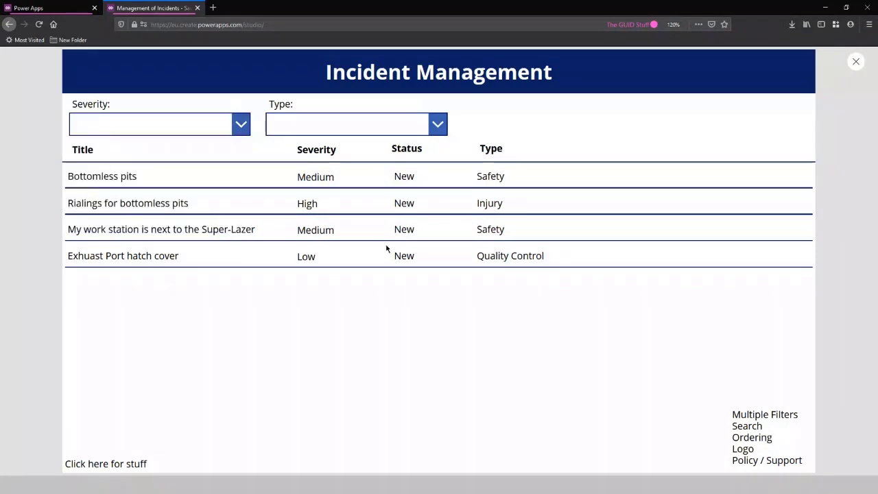
click(439, 127)
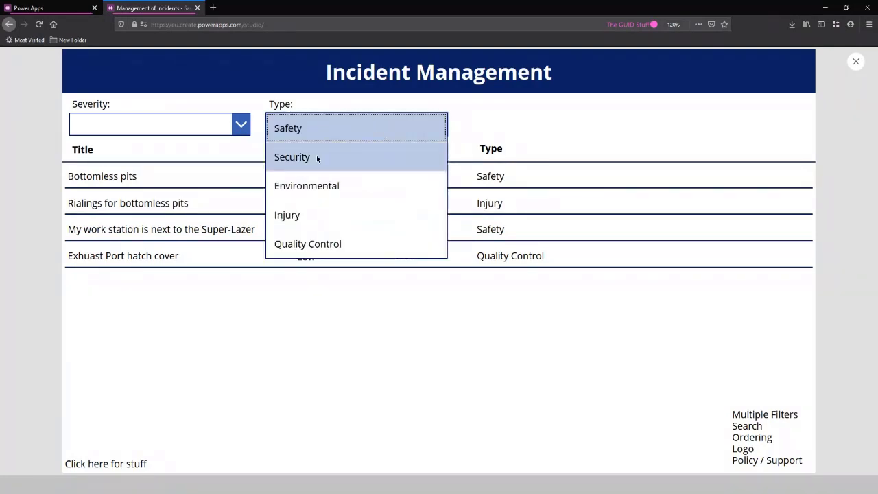
click(297, 136)
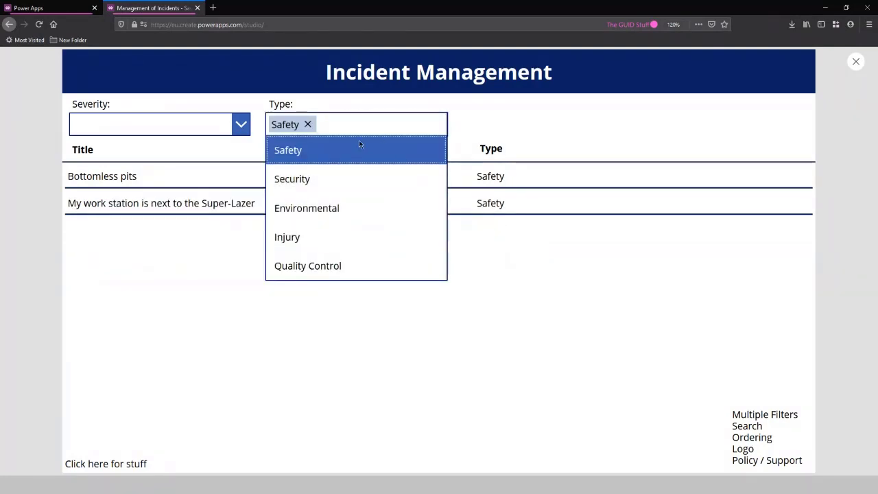
click(356, 265)
click(375, 361)
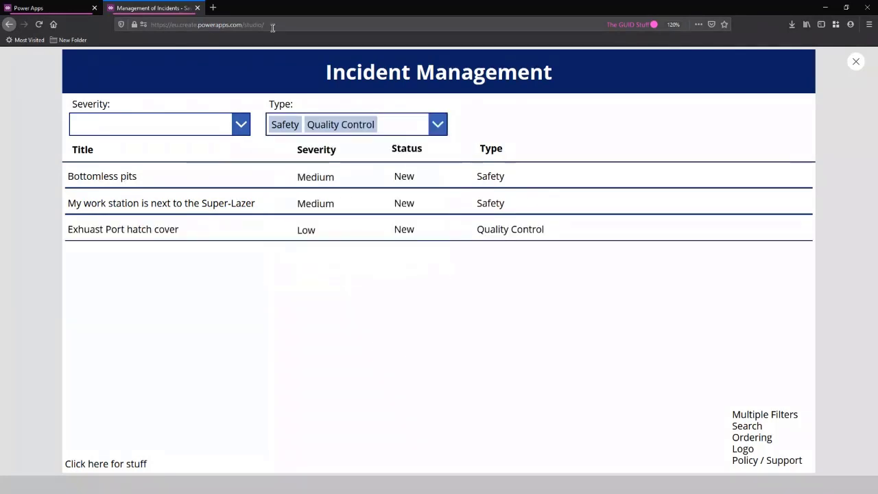
- Remove Safety and Quality Control from the Type filter and close the app preview
click(330, 126)
click(306, 122)
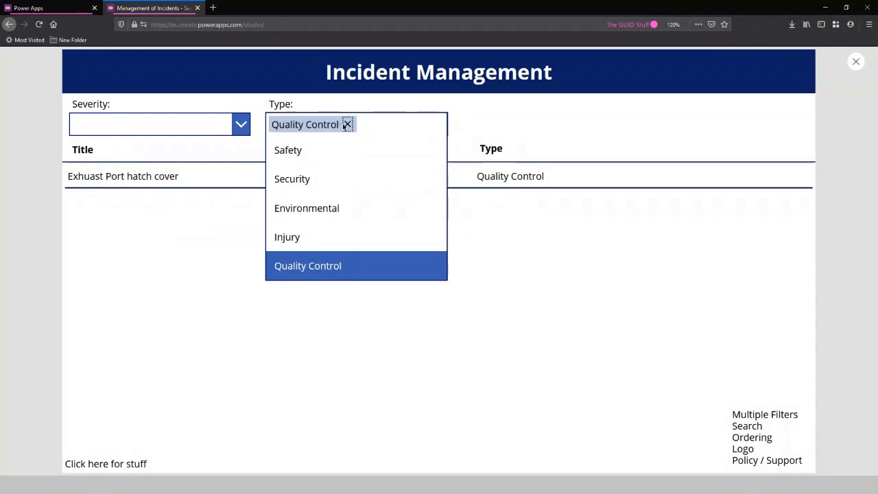
click(347, 125)
click(346, 322)
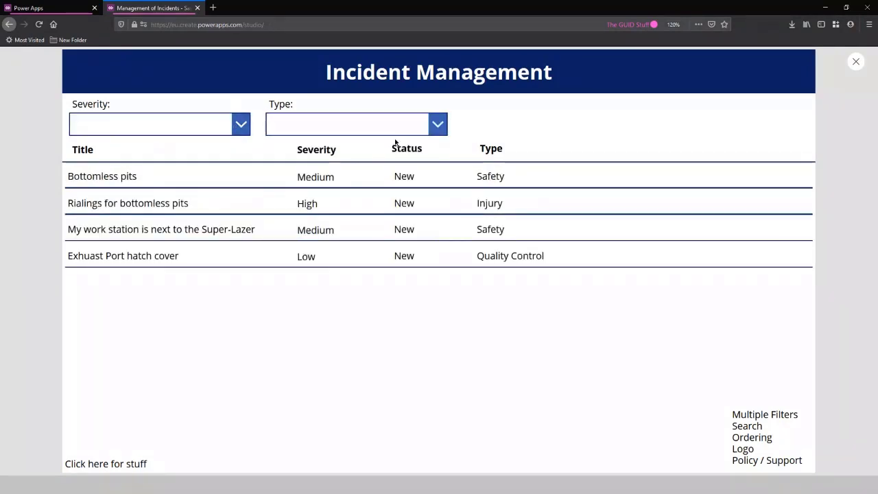
click(857, 63)
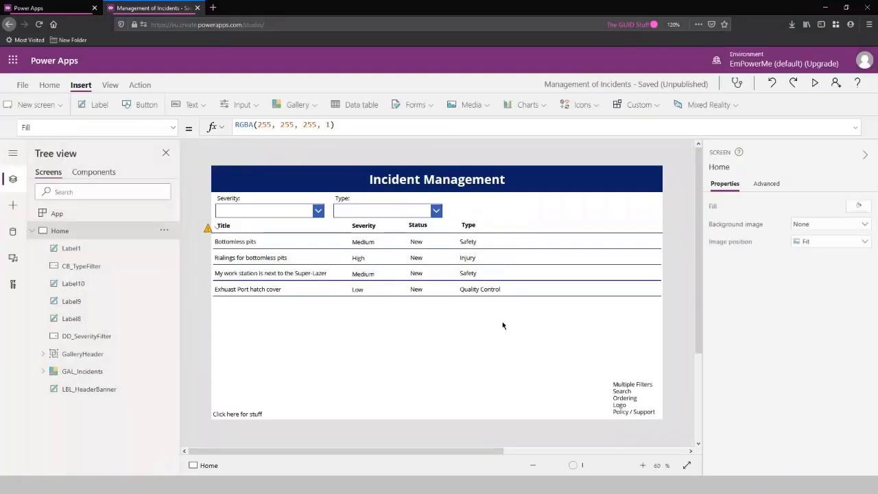
- Review the complete Items formula of the GAL_Incidents gallery, and collapse the formula editor
click(442, 320)
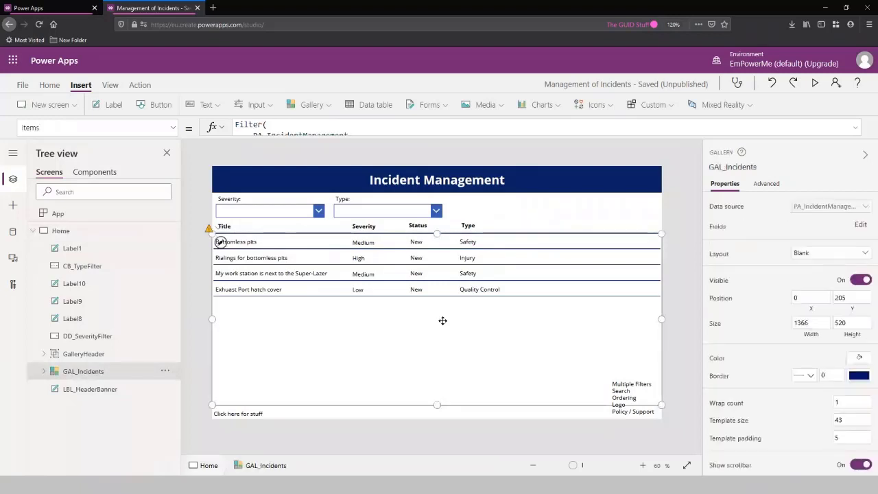
click(857, 129)
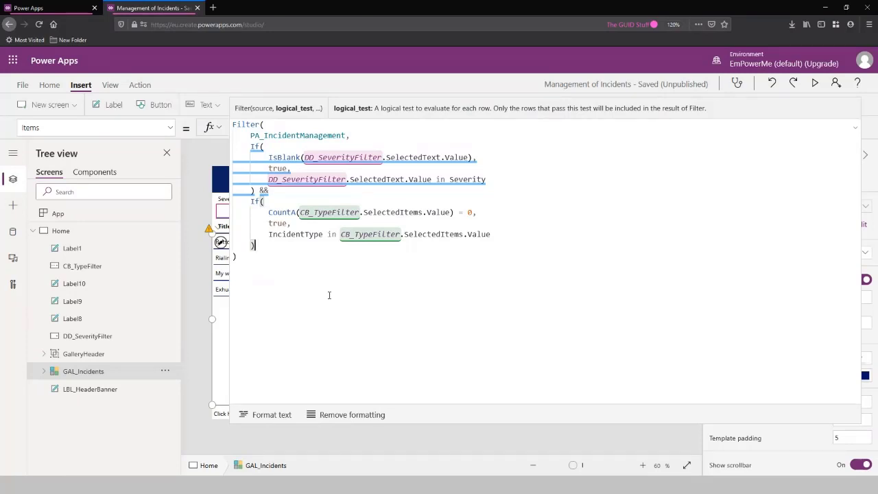
click(391, 254)
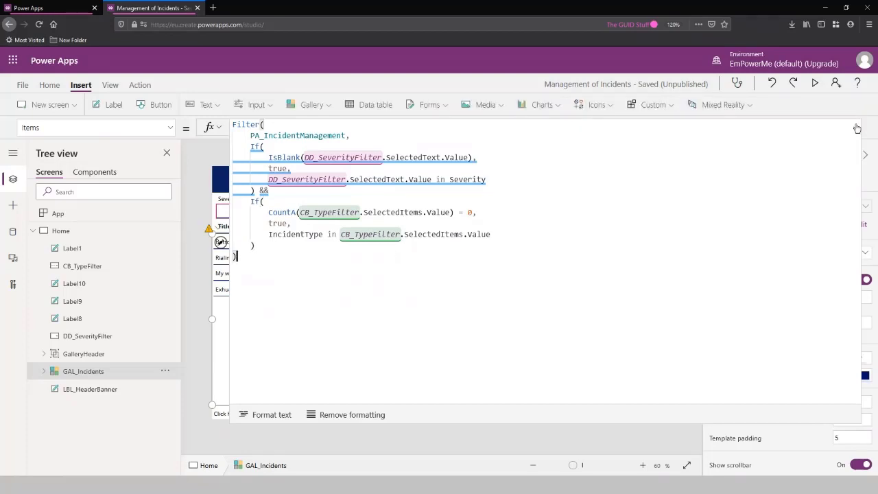
click(857, 127)
click(532, 151)
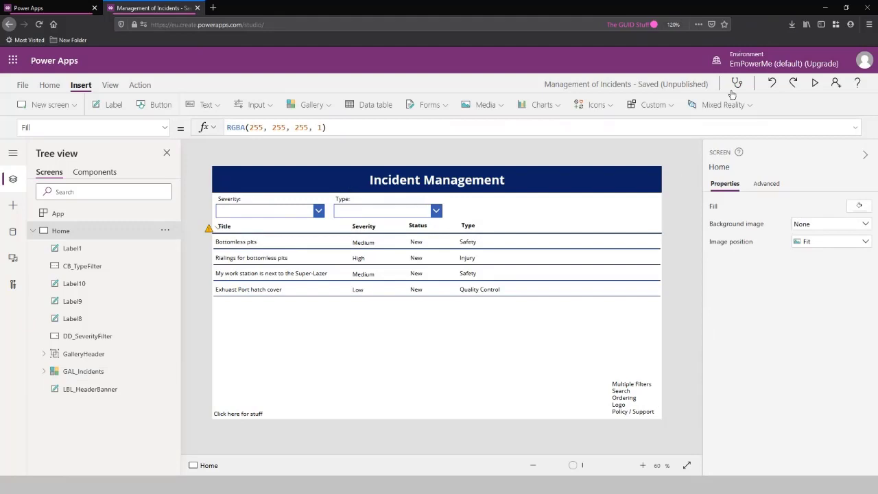
- Preview the app and filter the incidents by Medium severity and the types Safety and Environmental
click(815, 82)
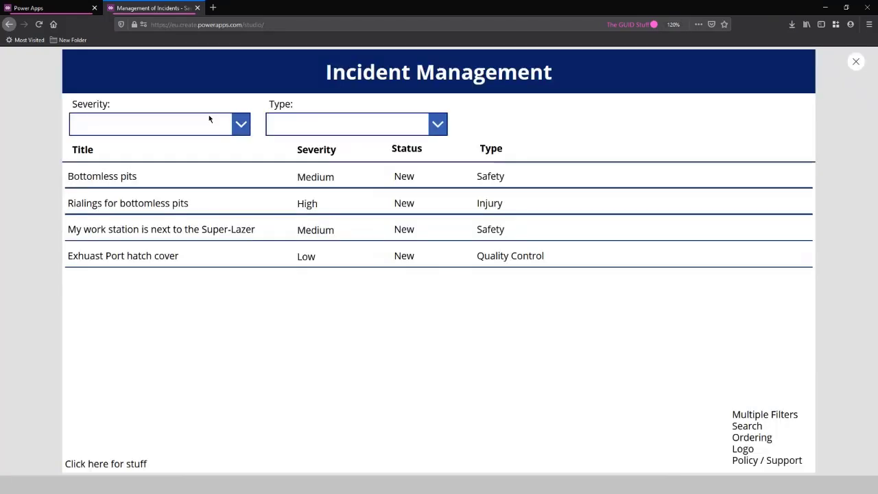
click(146, 134)
click(131, 198)
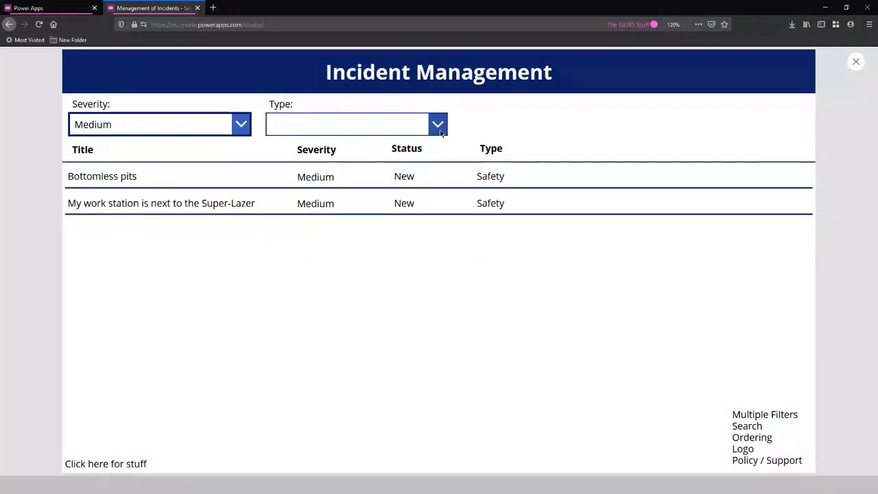
click(440, 132)
click(367, 148)
click(366, 206)
click(458, 335)
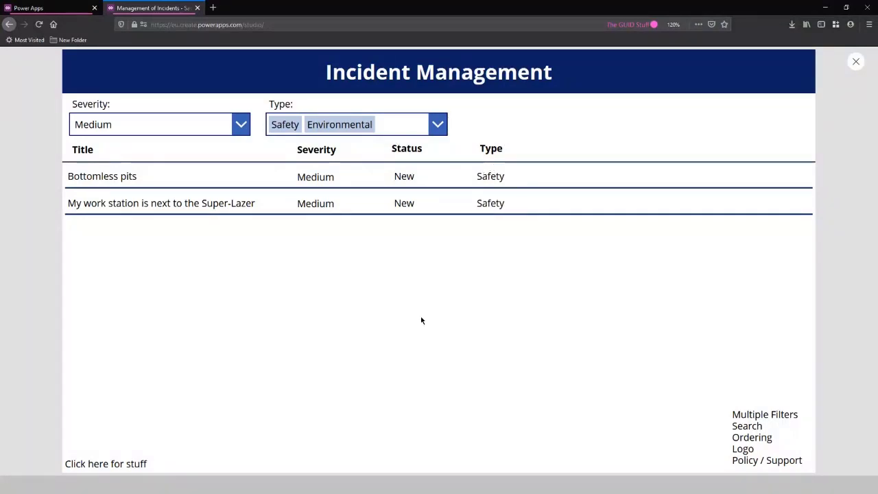
- Reset the Severity filter to blank, remove Safety and Environmental from the Type filter, and close the app preview
click(244, 126)
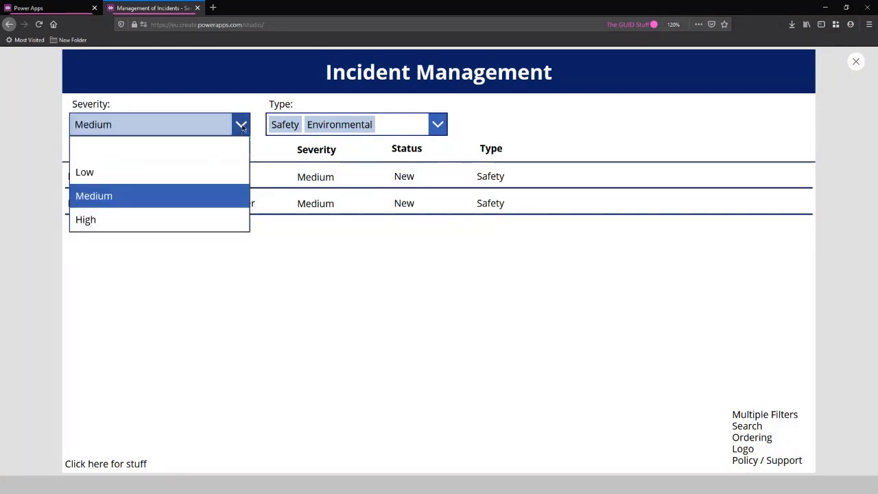
click(127, 150)
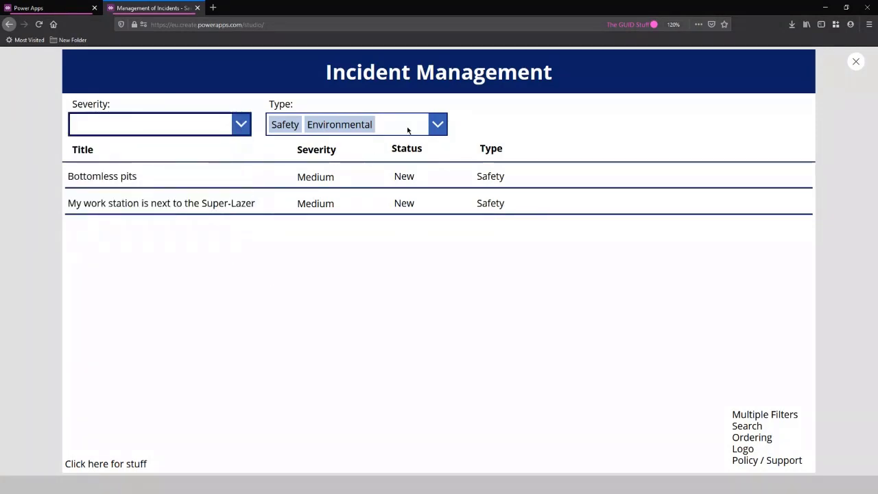
click(429, 127)
click(308, 124)
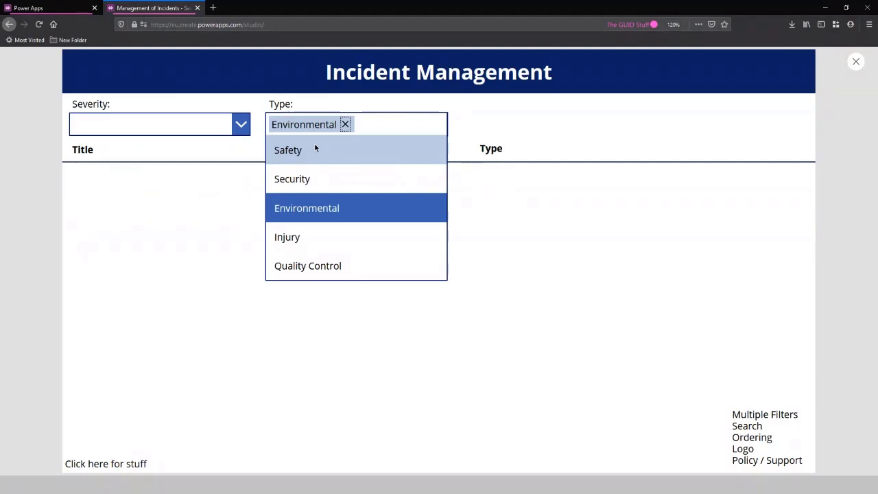
click(345, 124)
click(422, 351)
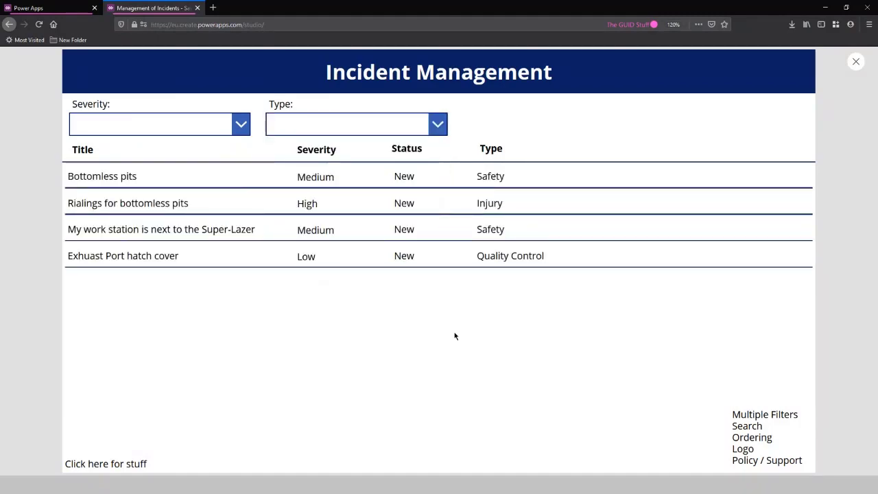
click(856, 63)
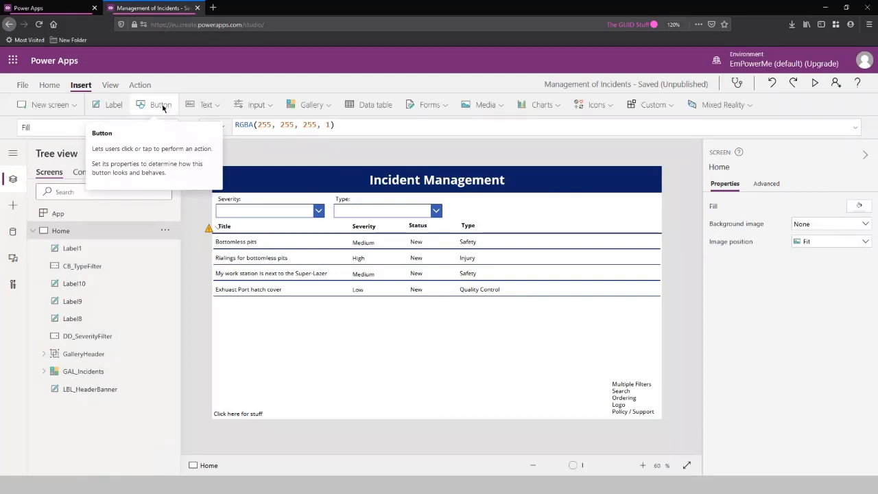
- Add a button at the right end of the filter row on the Home screen and set its text to "Clear Filters"
drag(163, 107, 628, 209)
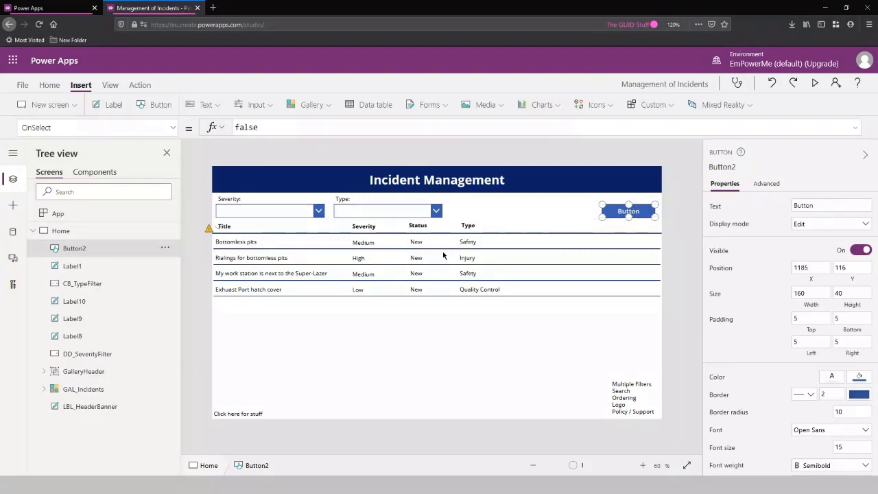
click(89, 127)
text(text)
key(Return)
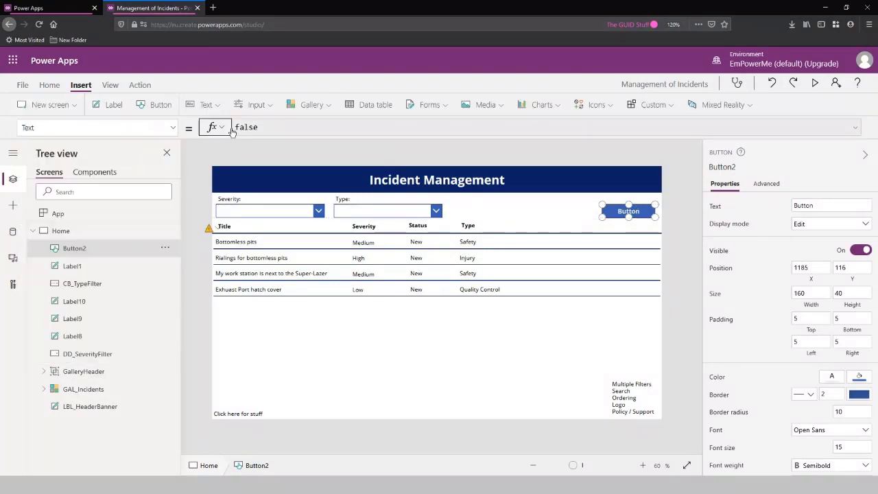
double_click(239, 127)
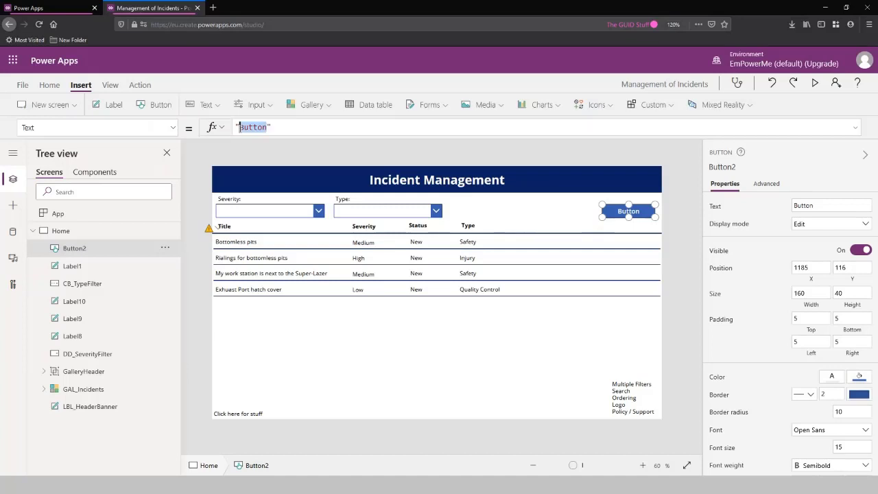
text(Res)
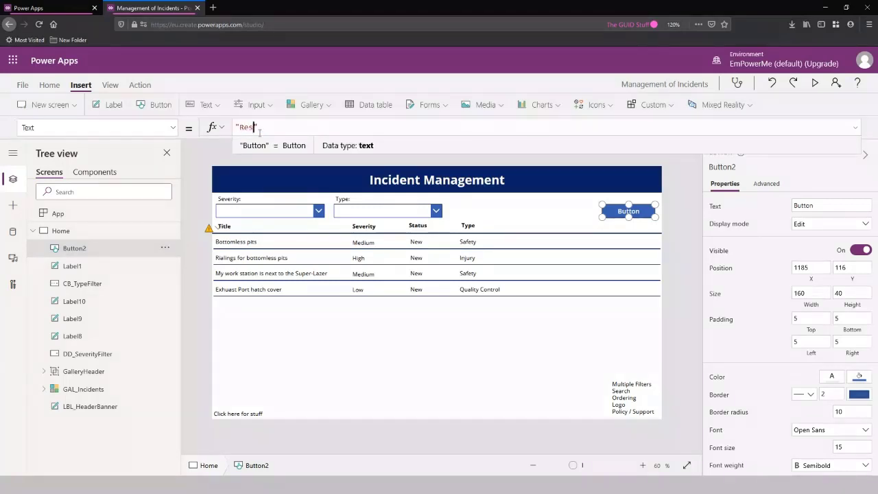
text(et)
drag(260, 127, 238, 128)
text(Clear Filter)
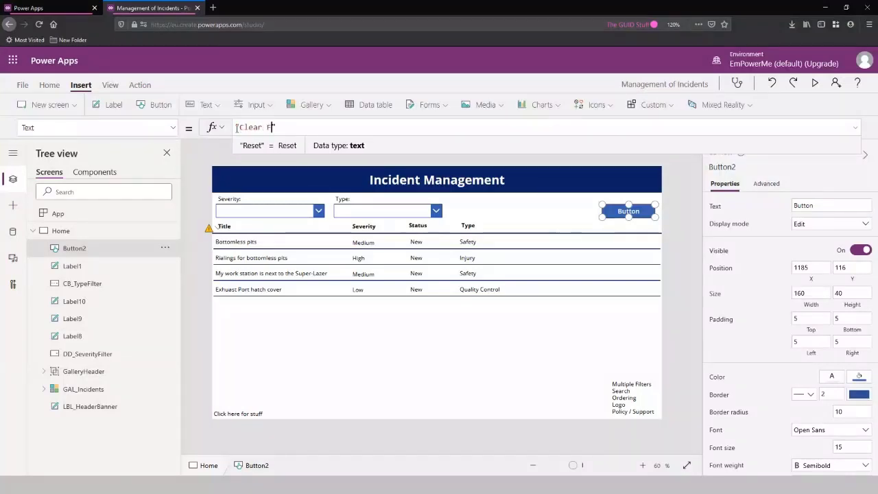
text(s)
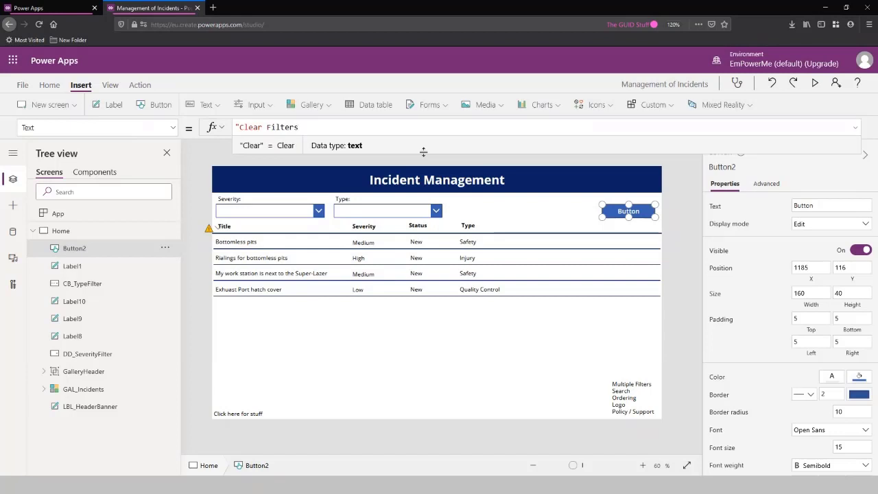
text(")
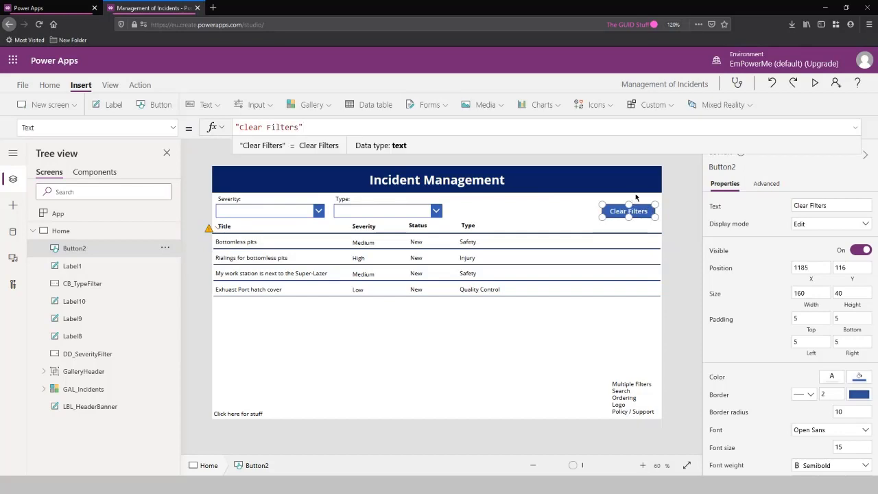
- Replace the Clear Filters button's OnSelect formula with Reset(DD_SeverityFilter);
click(58, 128)
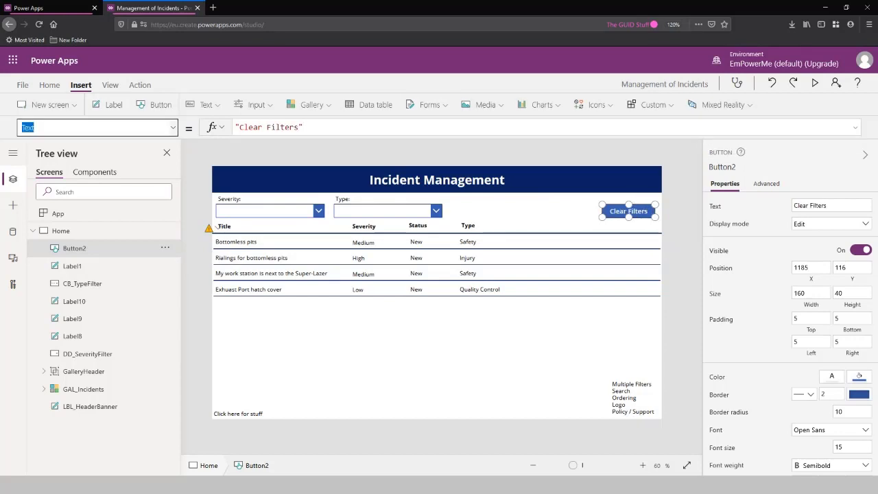
text(OnSelect)
key(Return)
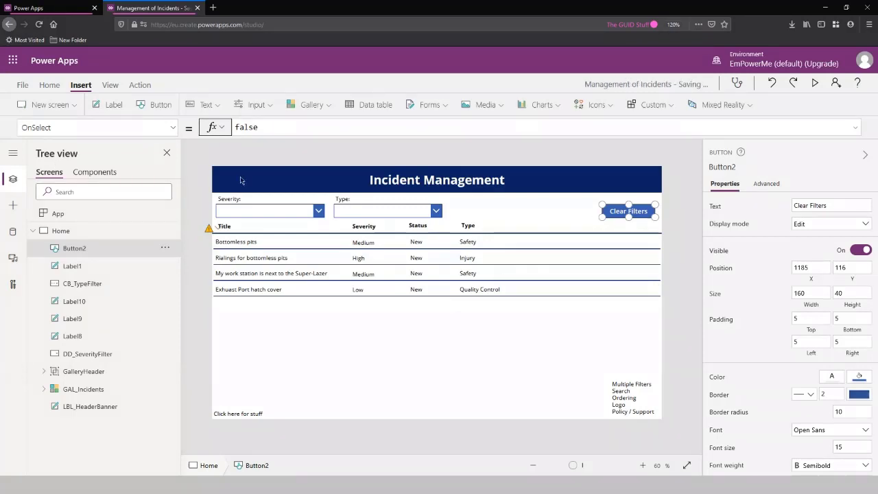
click(271, 127)
key(ctrl+a)
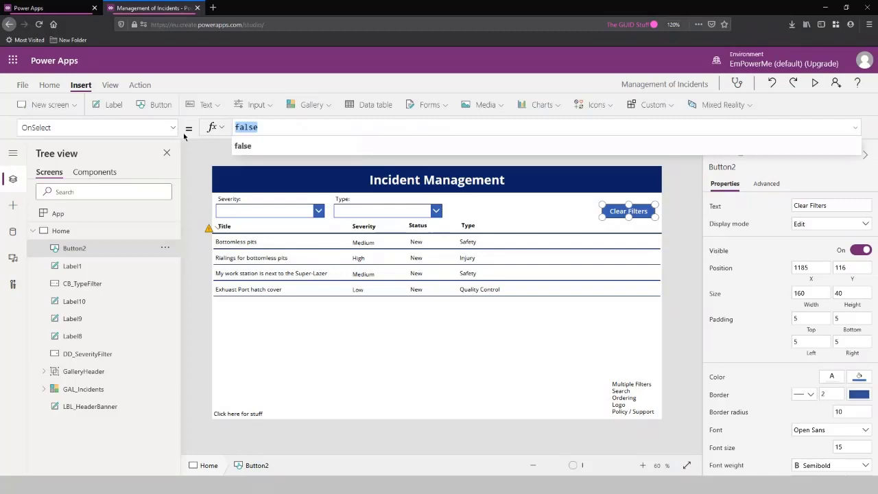
text(Res)
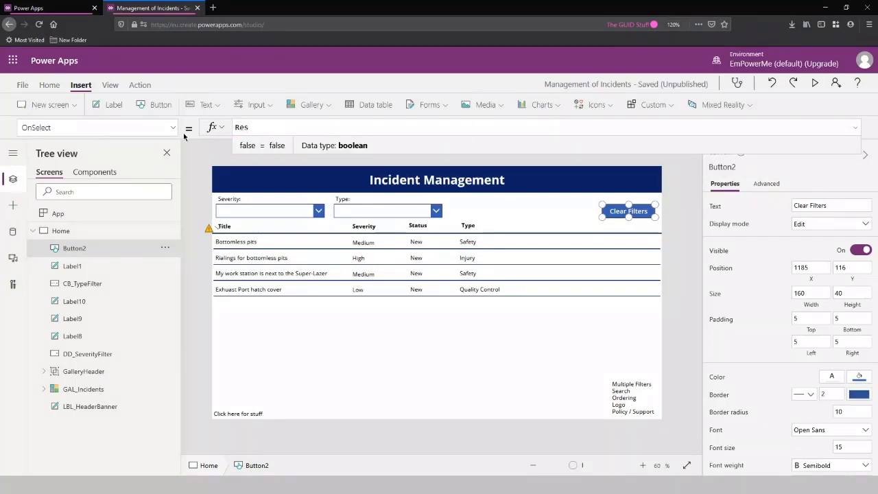
text(et()
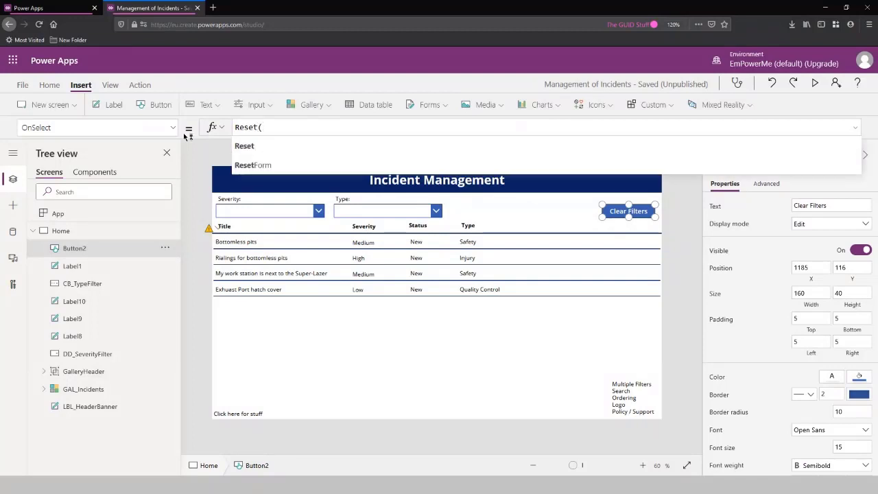
key(BackSpace)
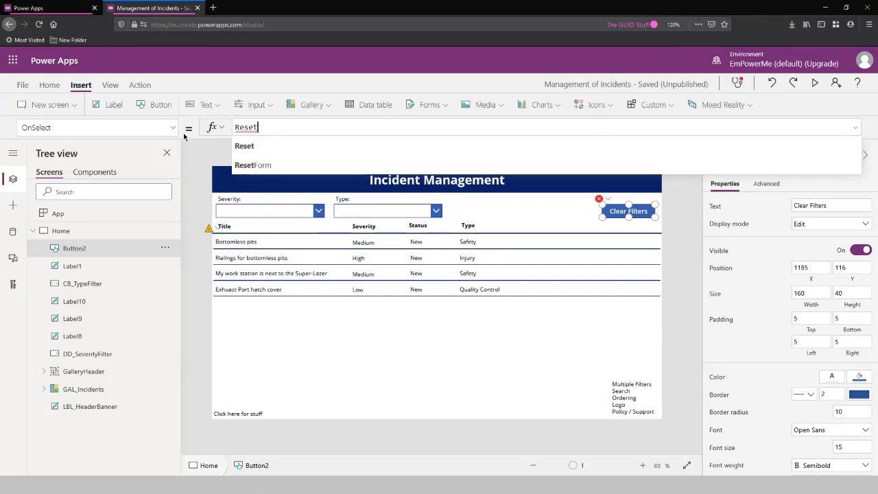
text(()
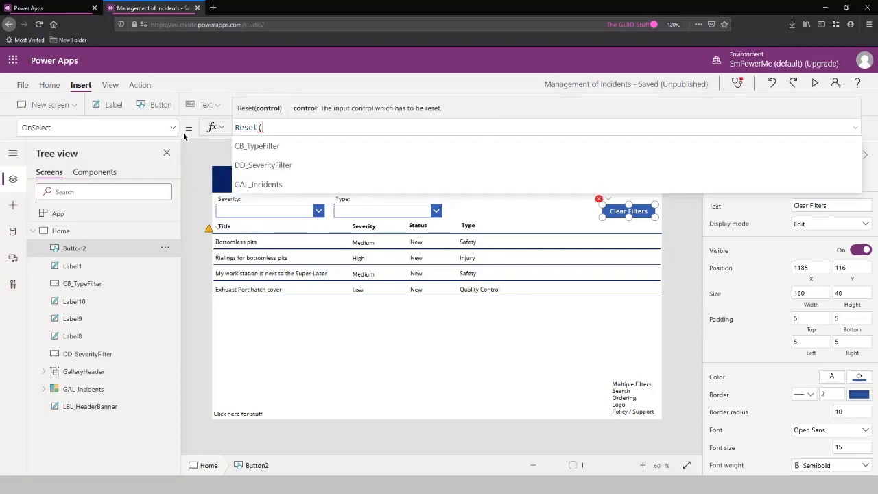
text(DD_S)
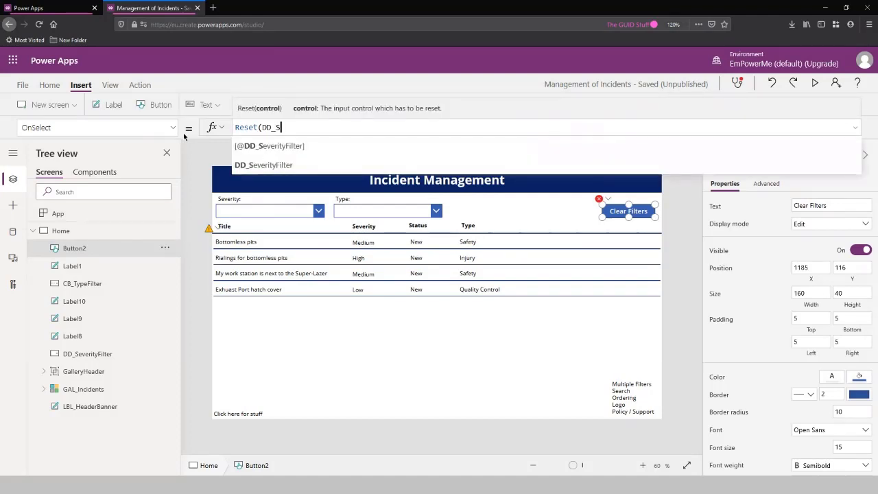
key(Tab)
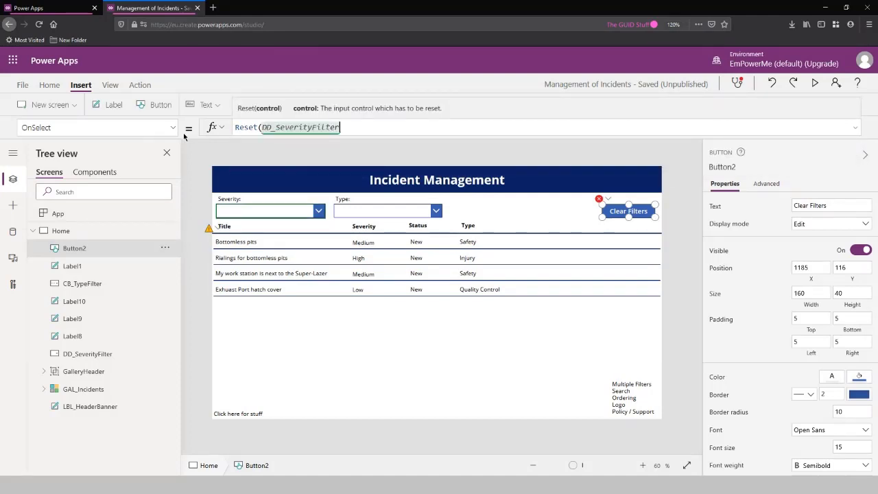
text();)
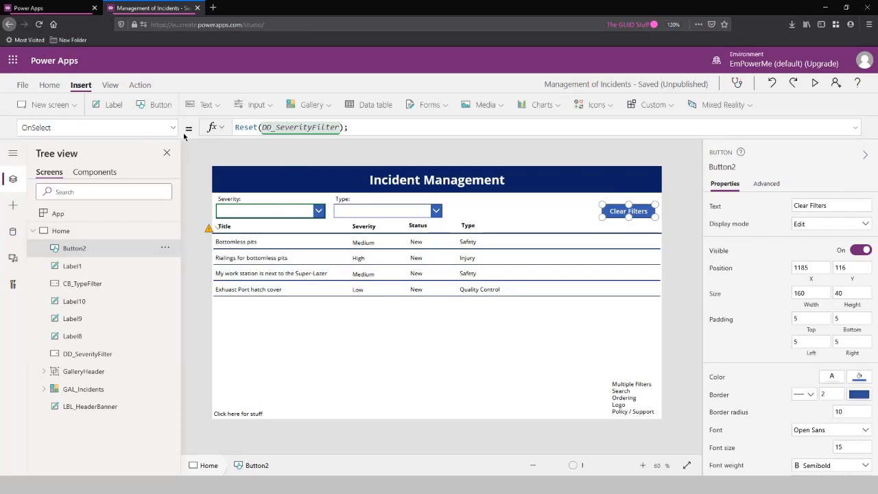
- Add Reset(CB_TypeFilter) as a second line of the button's OnSelect formula and collapse the formula editor
key(shift+Return)
text(RE)
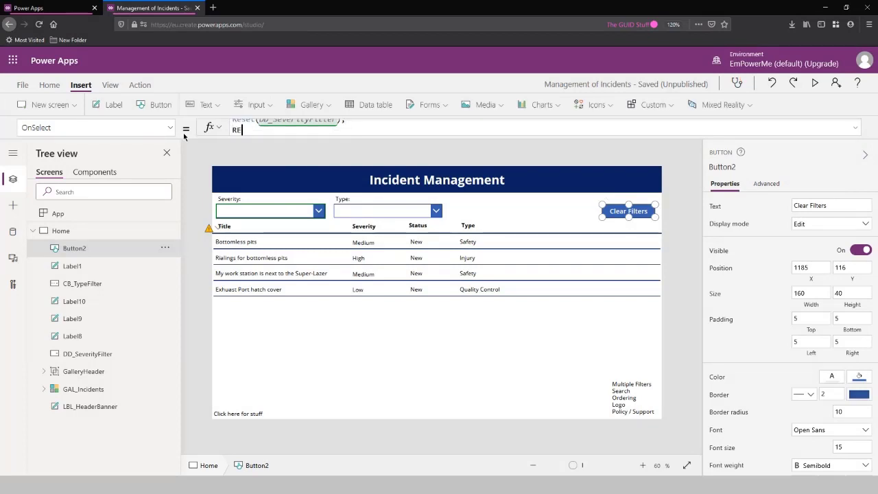
text(set)
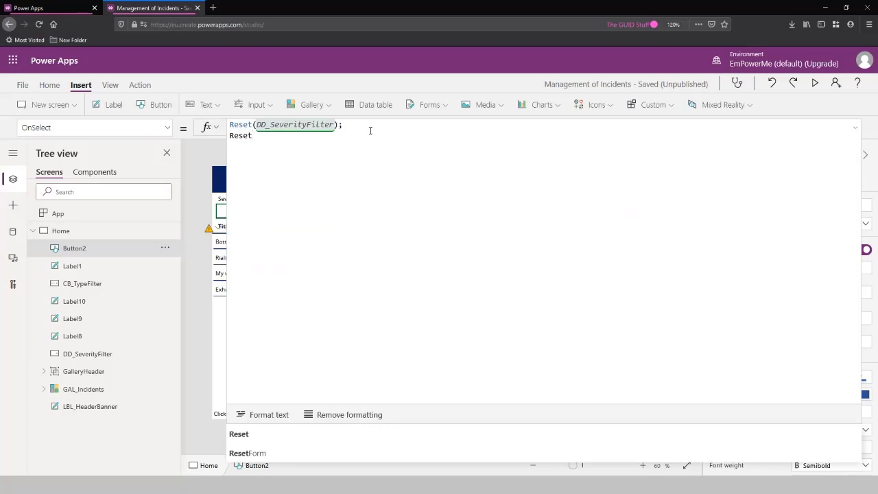
key(BackSpace)
key(BackSpace)
key(BackSpace)
key(BackSpace)
key(BackSpace)
key(BackSpace)
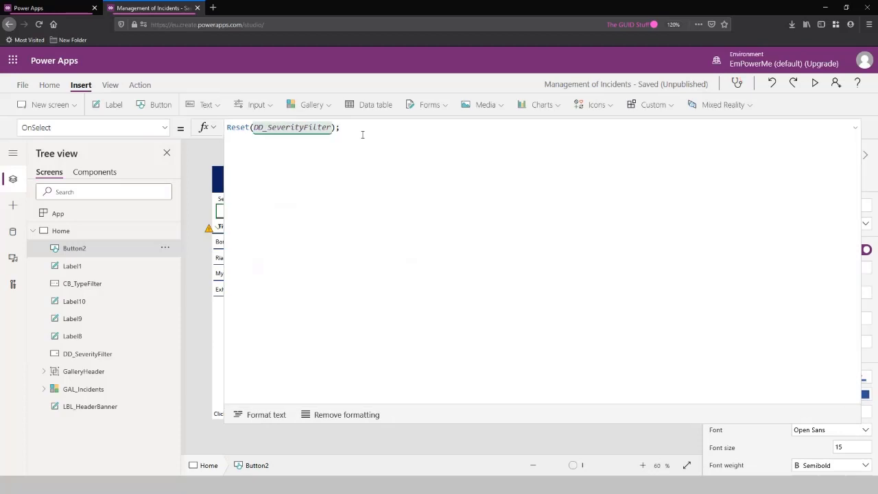
text(Reset()
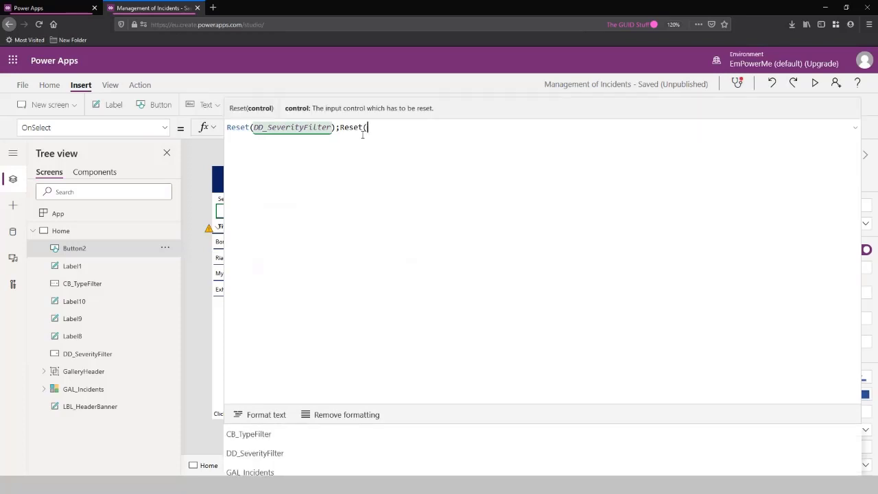
text(CB)
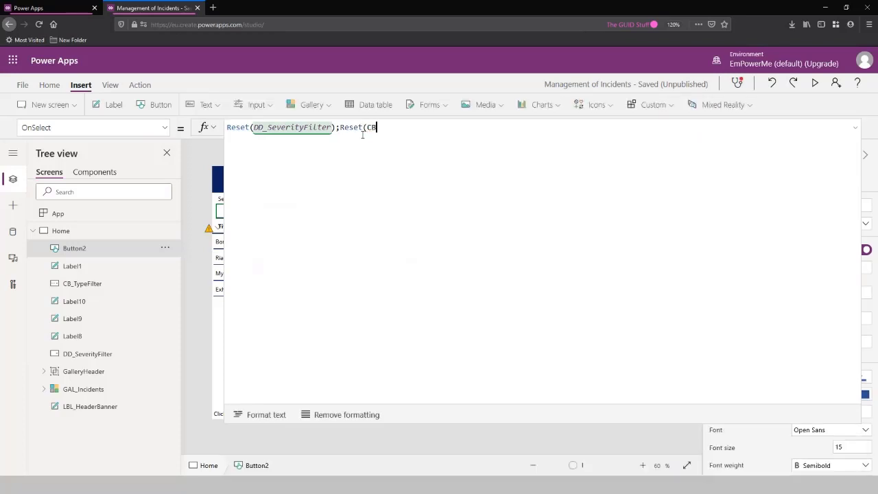
text(_TypeG)
key(BackSpace)
text(Filter))
key(shift+Return)
click(386, 173)
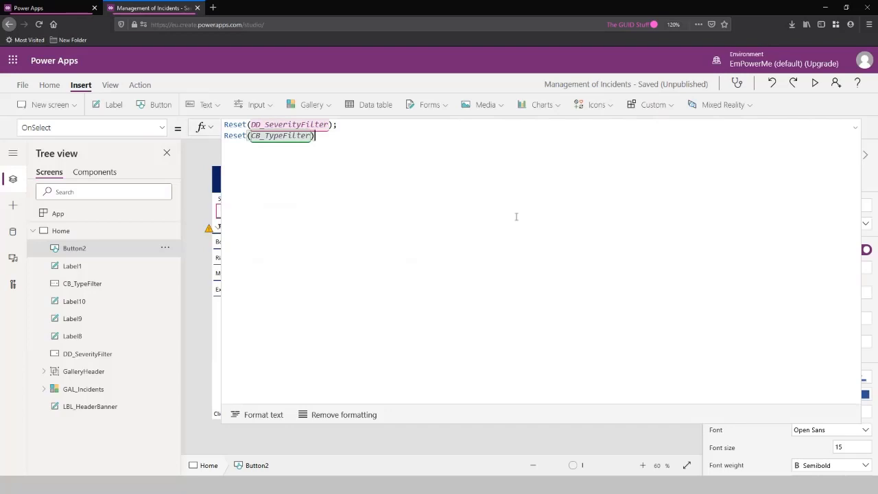
click(857, 129)
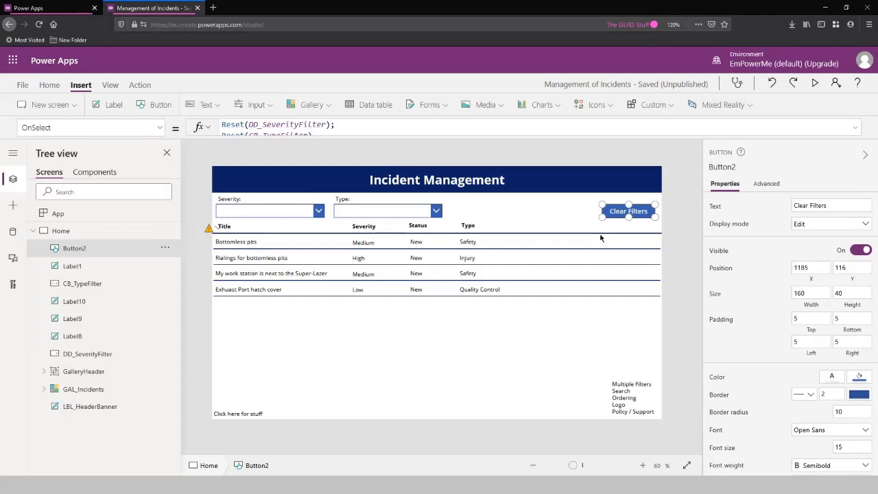
- Review the Clear Filters button's OnSelect formula and the complete Items formula of the GAL_Incidents gallery
click(439, 129)
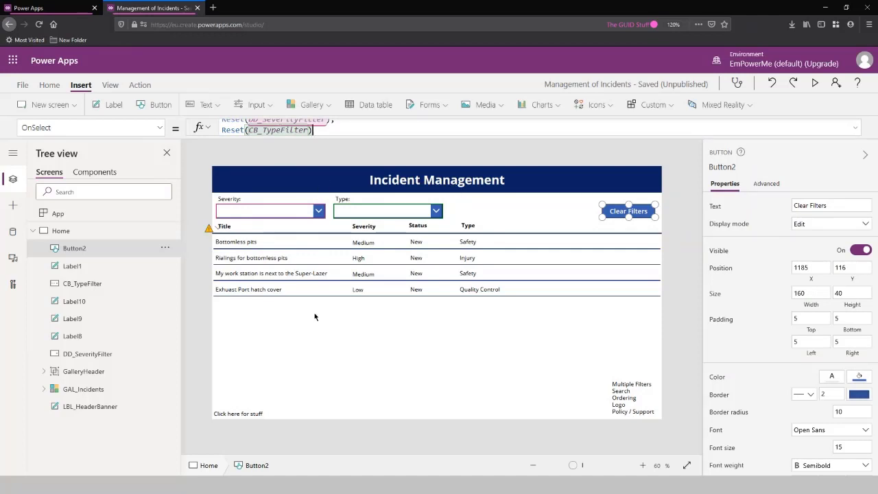
click(220, 241)
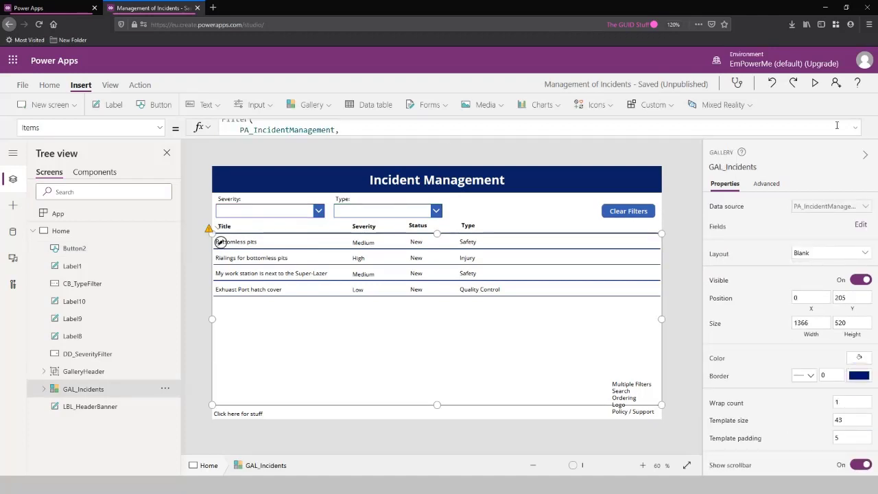
click(855, 128)
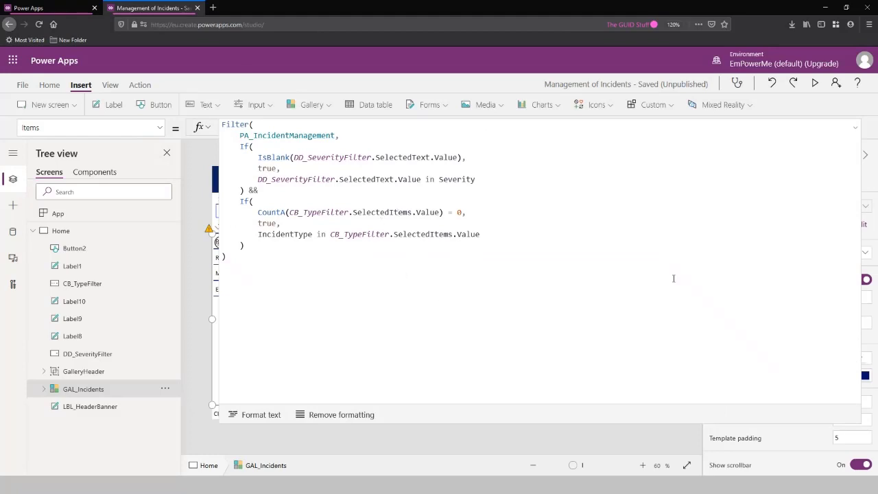
click(858, 136)
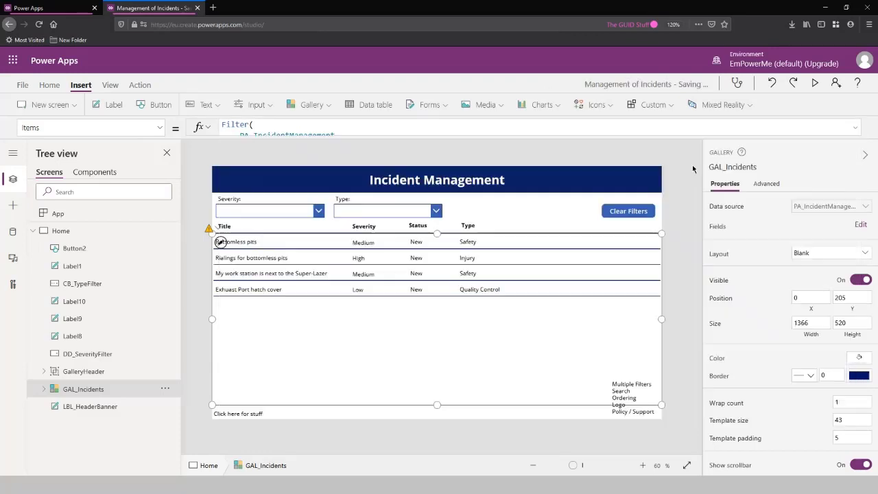
click(629, 212)
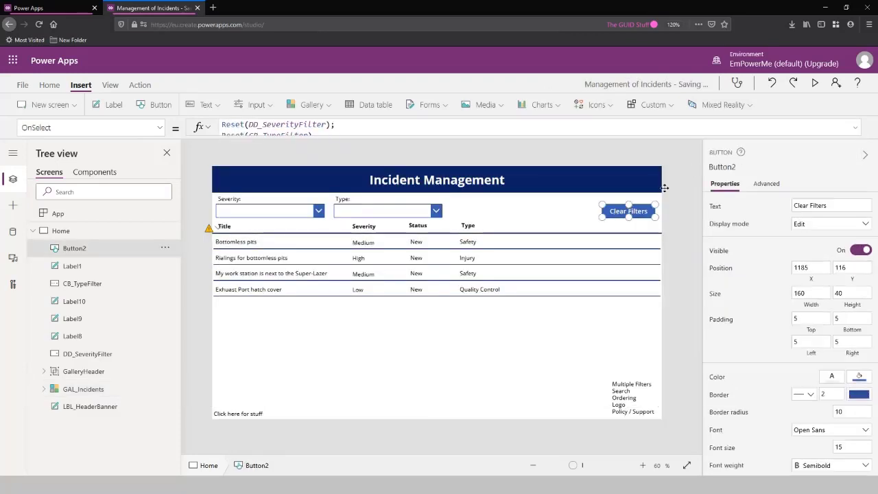
- Preview the app, filter incidents by Medium severity and Injury type, and clear both selections with the Clear Filters button
click(815, 88)
click(181, 131)
click(158, 195)
click(395, 124)
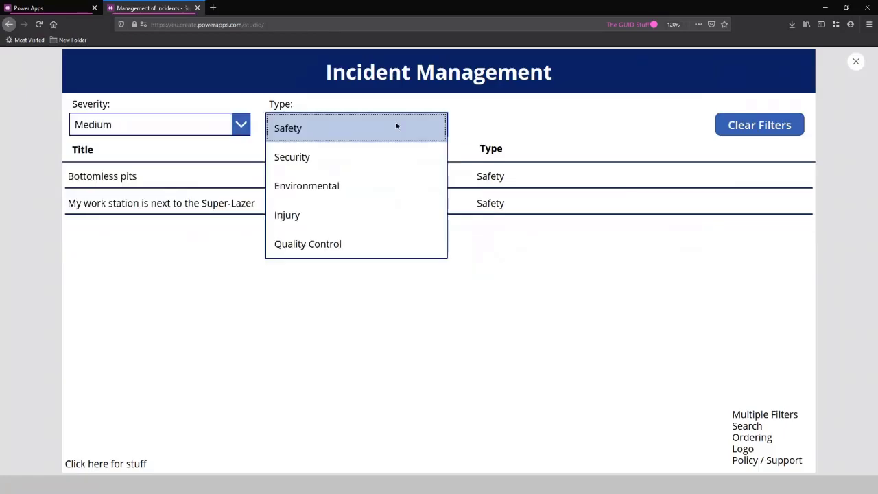
click(337, 214)
click(562, 259)
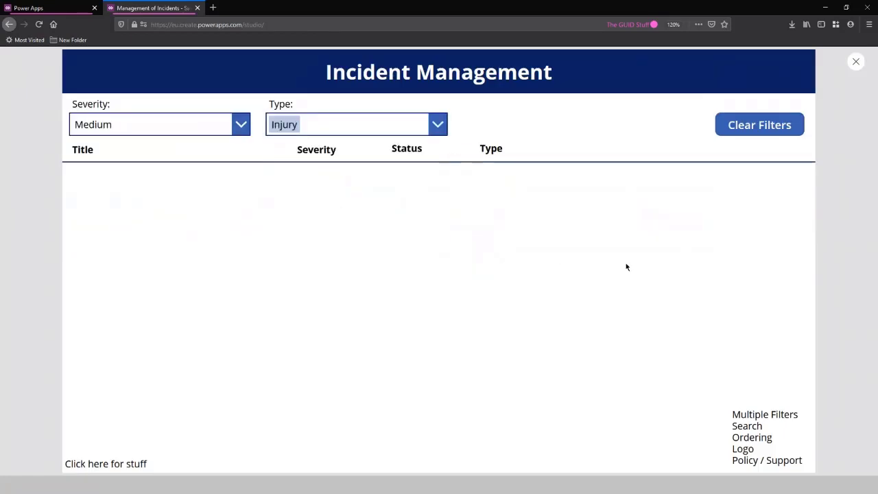
click(758, 128)
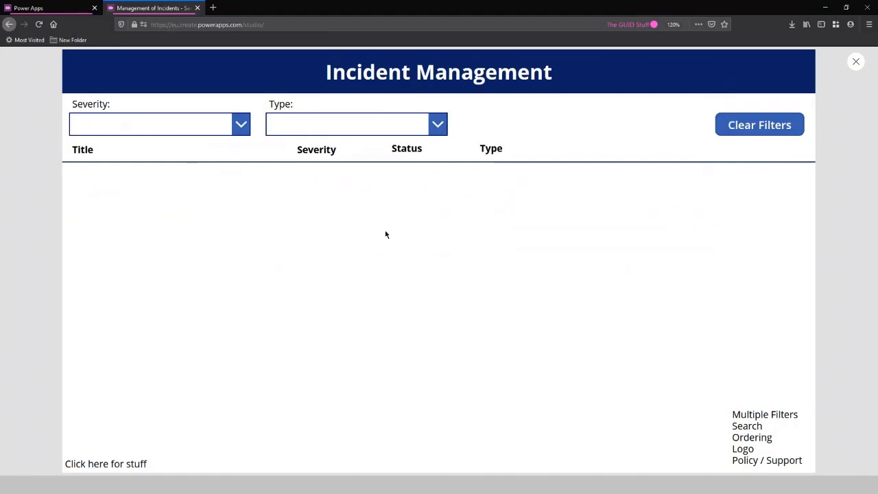
- Choose the blank severity, select and remove Safety in the type filter, and exit the app preview
click(143, 130)
click(146, 146)
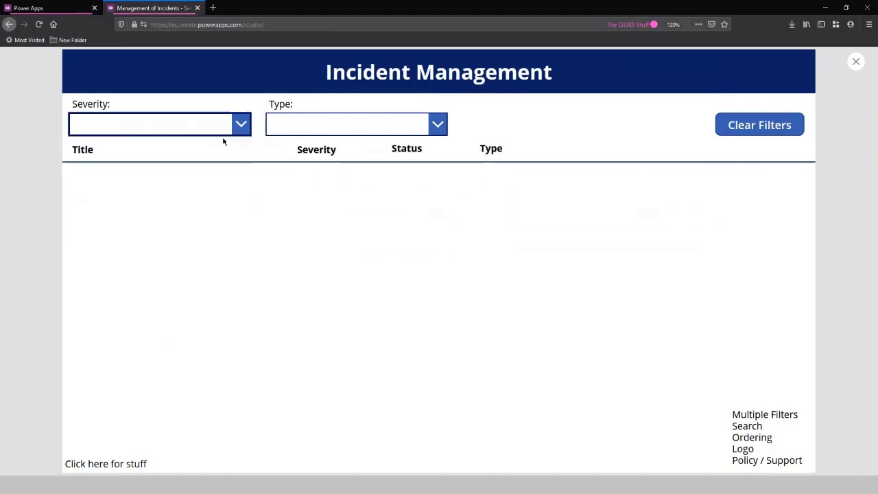
click(299, 122)
click(310, 128)
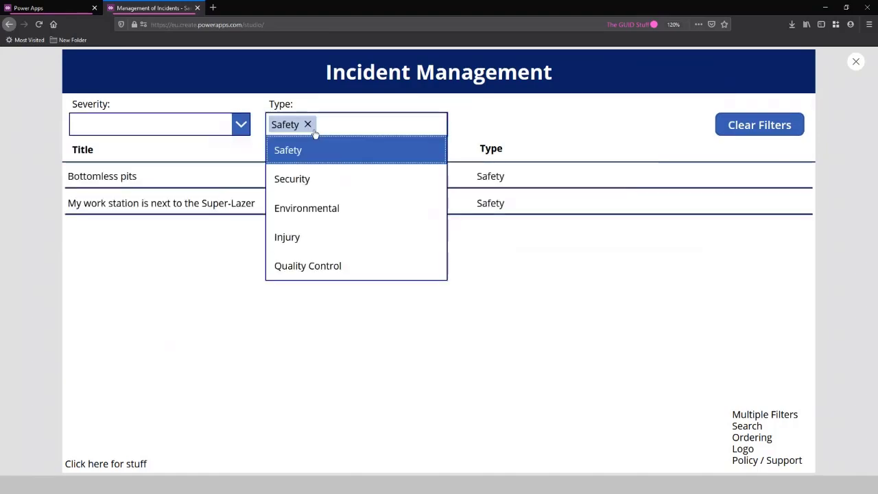
click(308, 122)
click(412, 313)
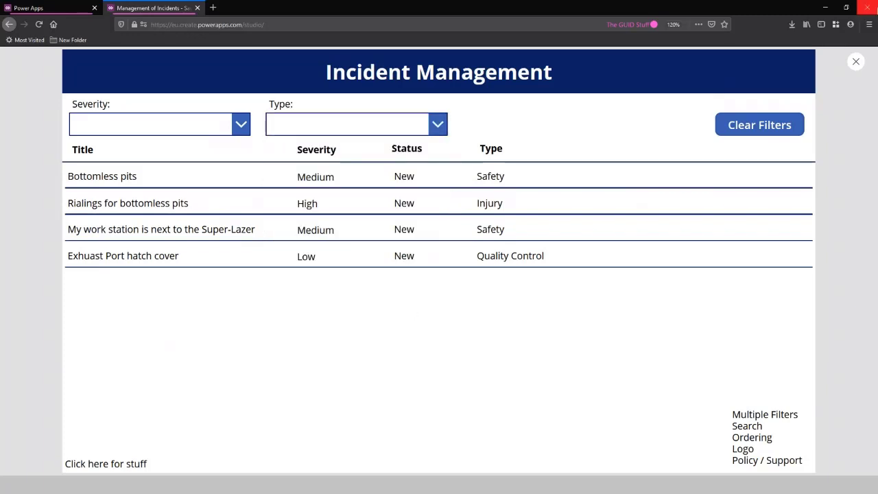
click(855, 61)
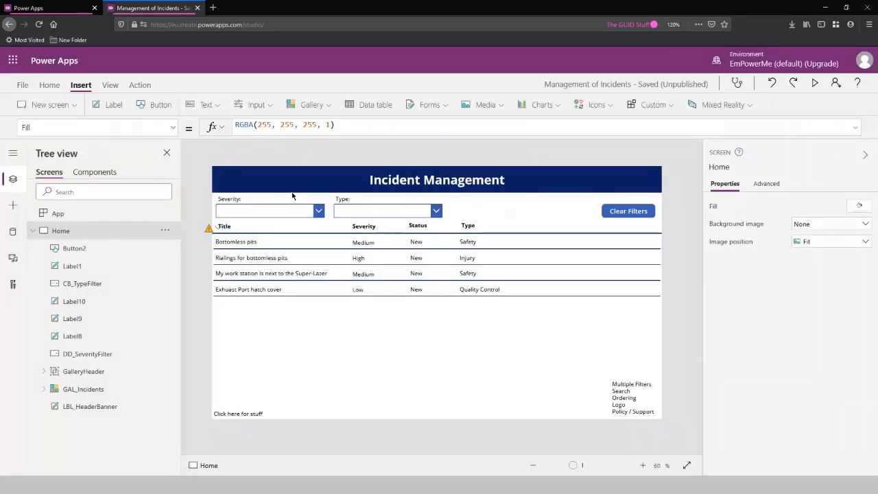
- Review the Clear Filters button's OnSelect formula, the GAL_Incidents gallery's Items formula and the DD_SeverityFilter dropdown's OnChange property
click(645, 209)
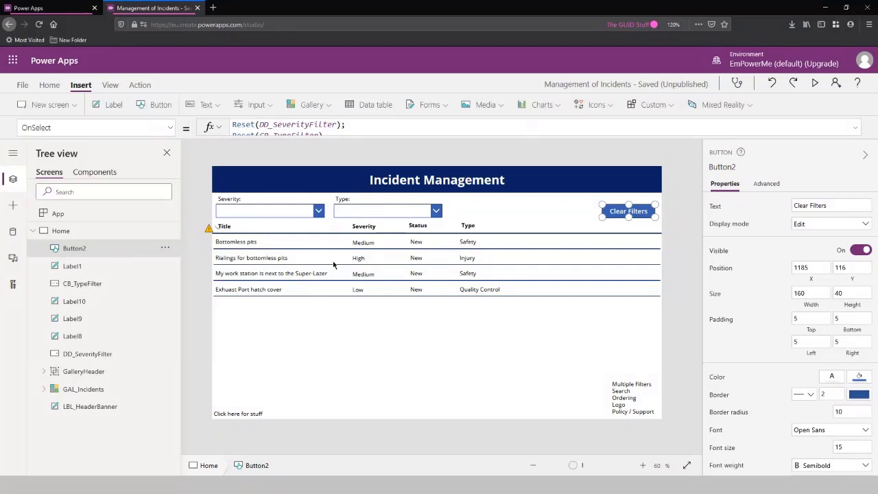
click(371, 331)
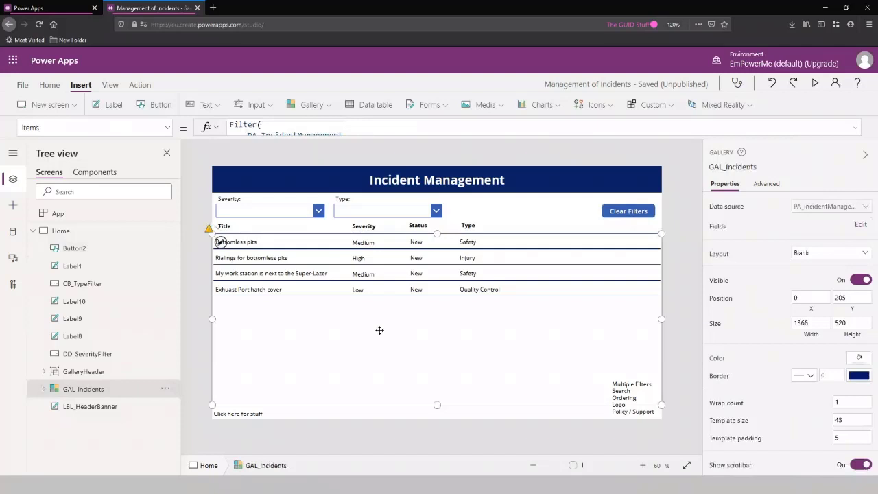
click(294, 130)
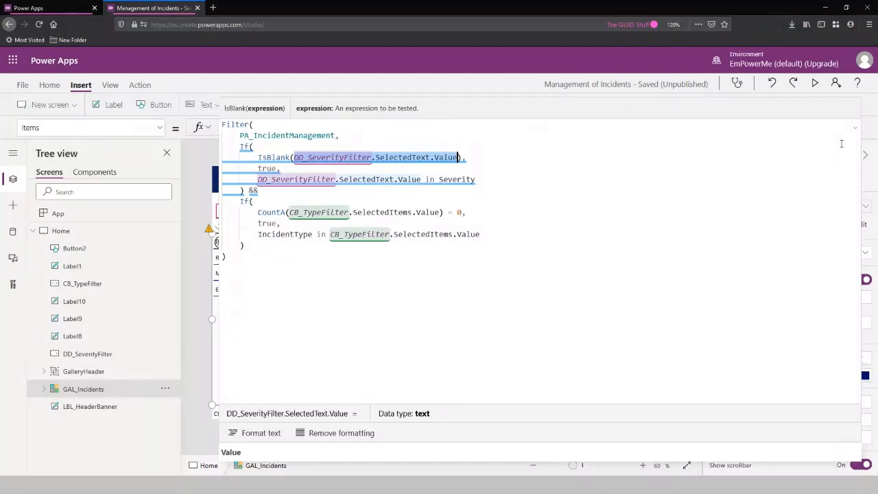
click(268, 210)
click(90, 127)
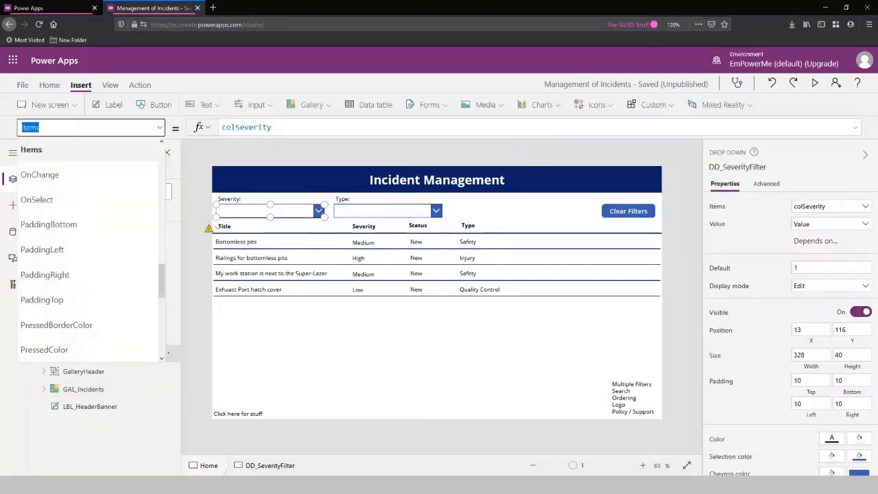
click(40, 174)
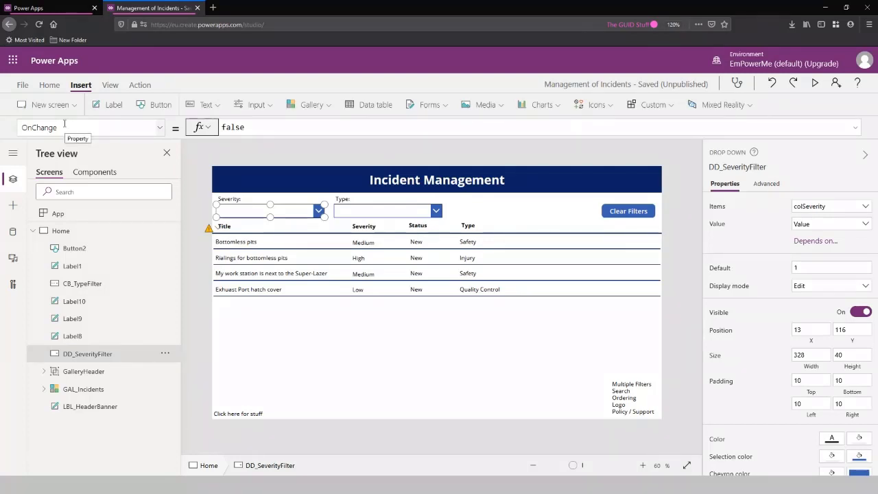
click(203, 179)
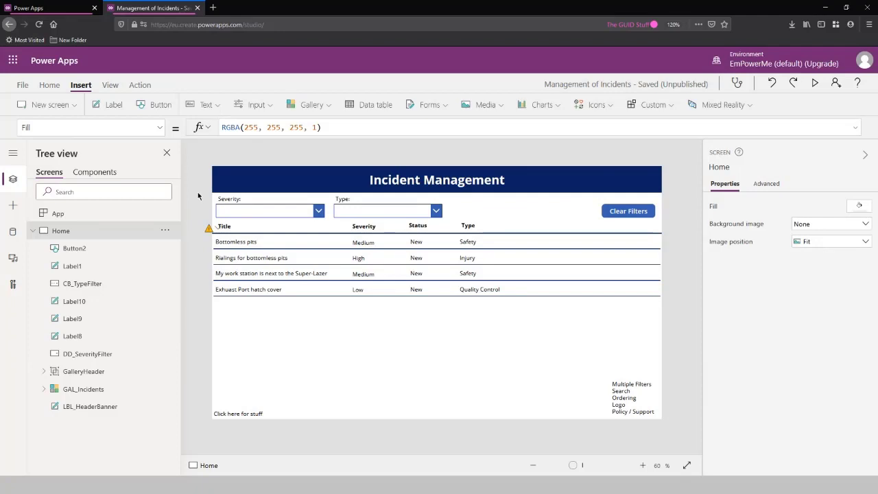
- Move the severity and type filters together with their labels to the right, aligned beside the Clear Filters button
drag(197, 195, 466, 217)
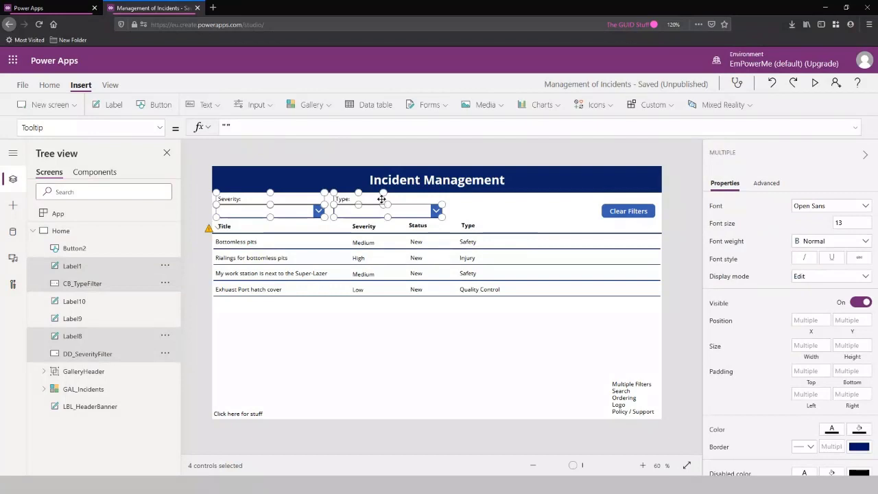
drag(382, 198, 515, 199)
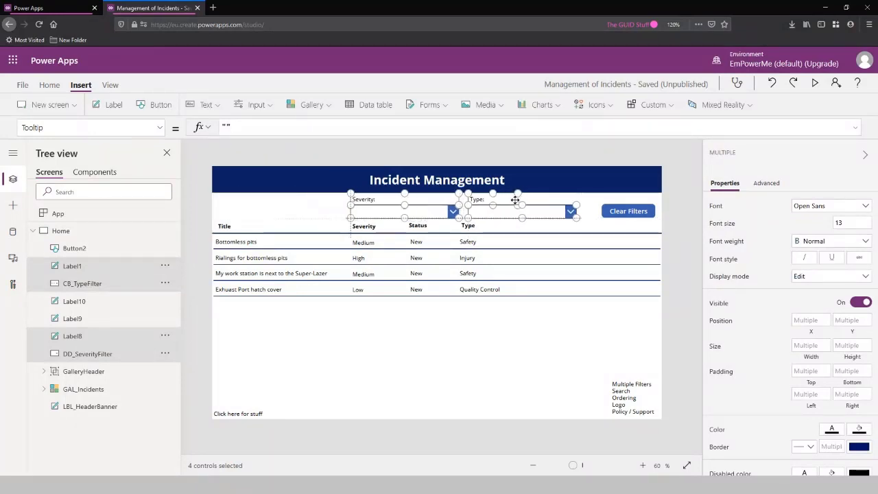
click(349, 341)
click(289, 210)
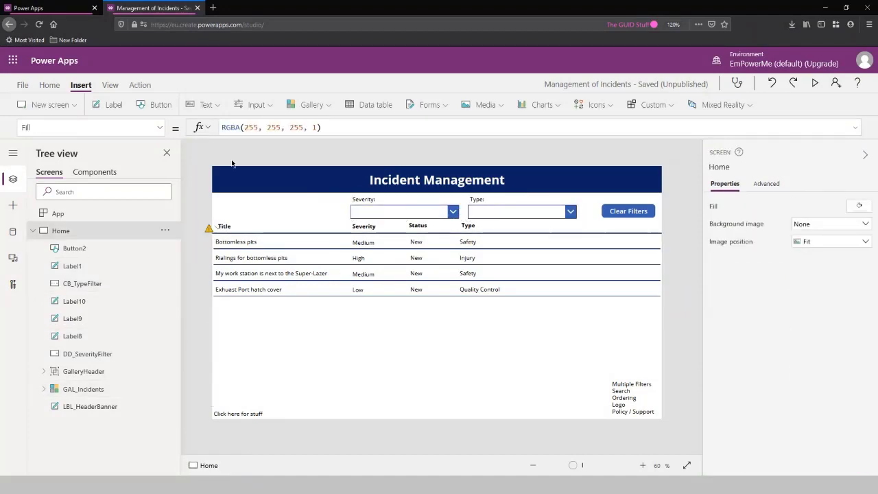
- Insert a text input in the empty space before the severity filter and widen it to nearly reach that dropdown
click(214, 105)
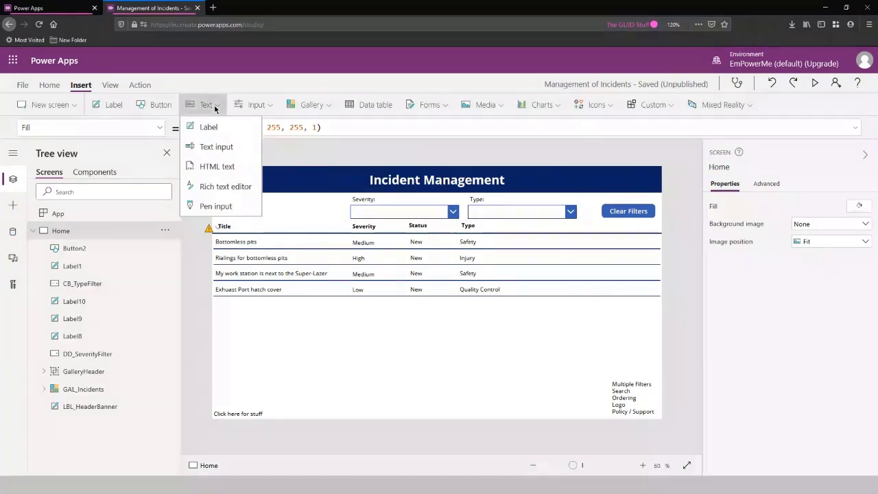
click(209, 105)
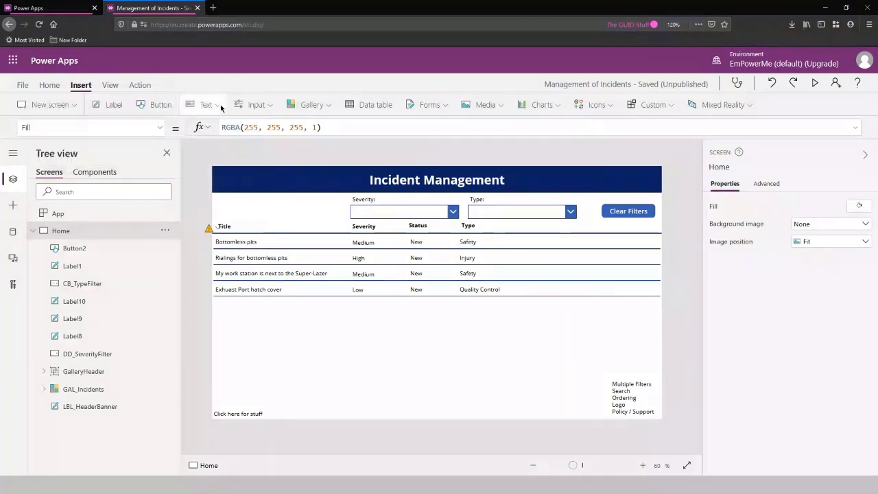
click(267, 105)
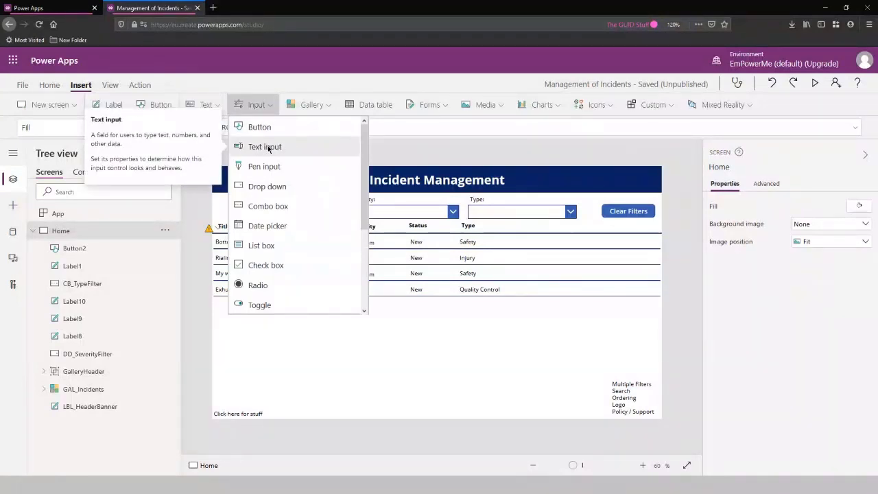
key(Escape)
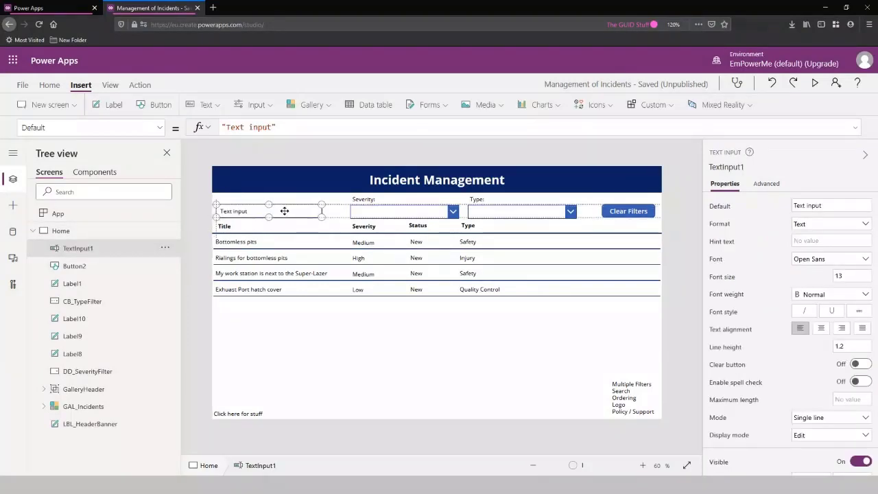
drag(284, 210, 343, 217)
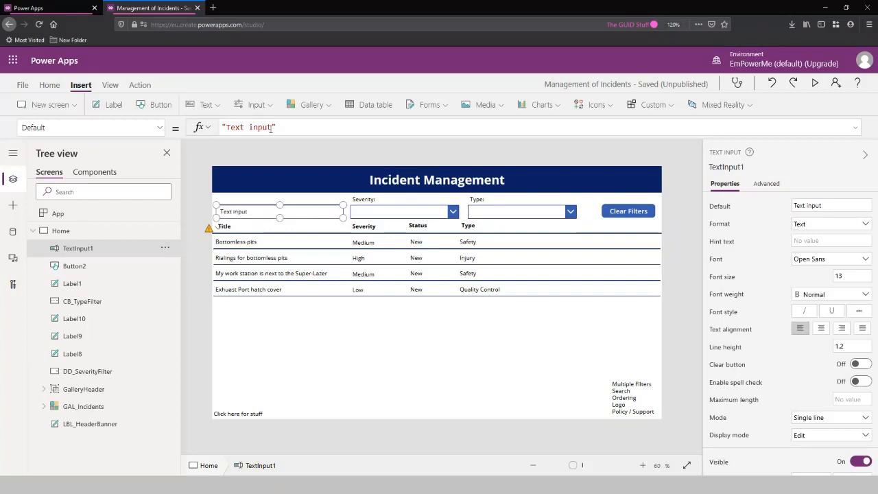
- Set the new text input's Default property to "Search..."
drag(273, 127, 225, 128)
key(BackSpace)
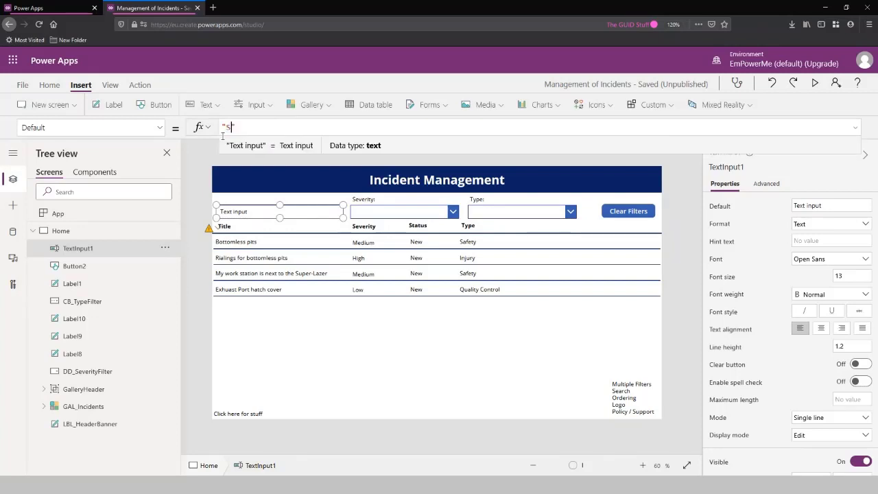
text(search)
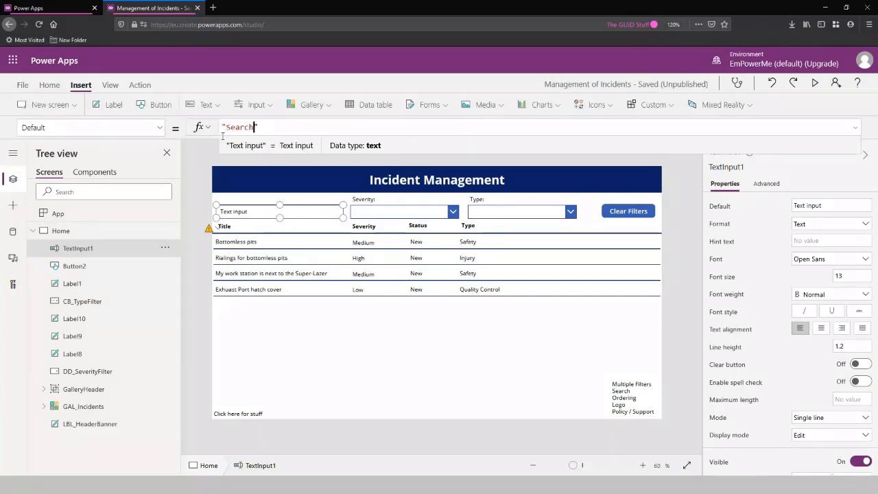
text(...)
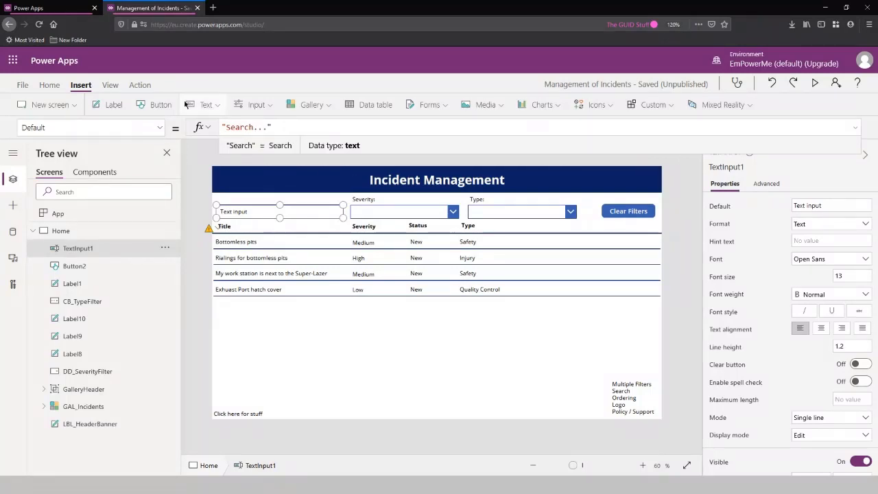
key(Right)
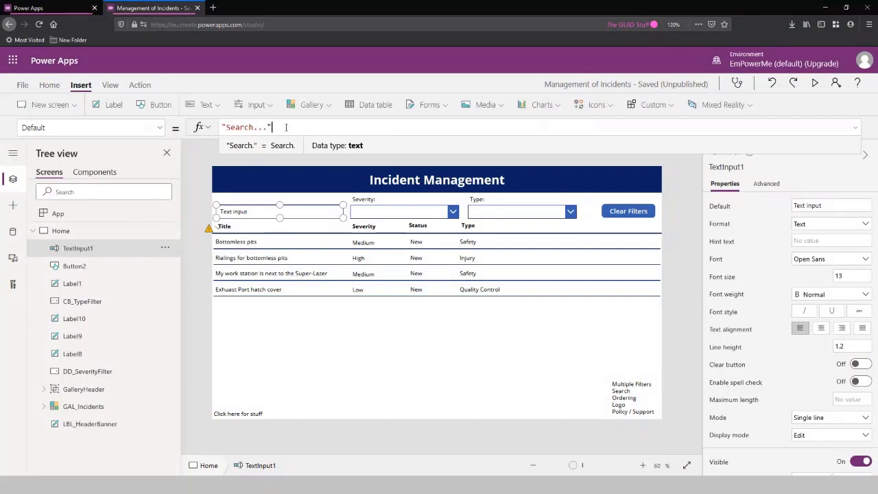
- Look through the new text input's list of properties for one suited to showing a search prompt
click(103, 128)
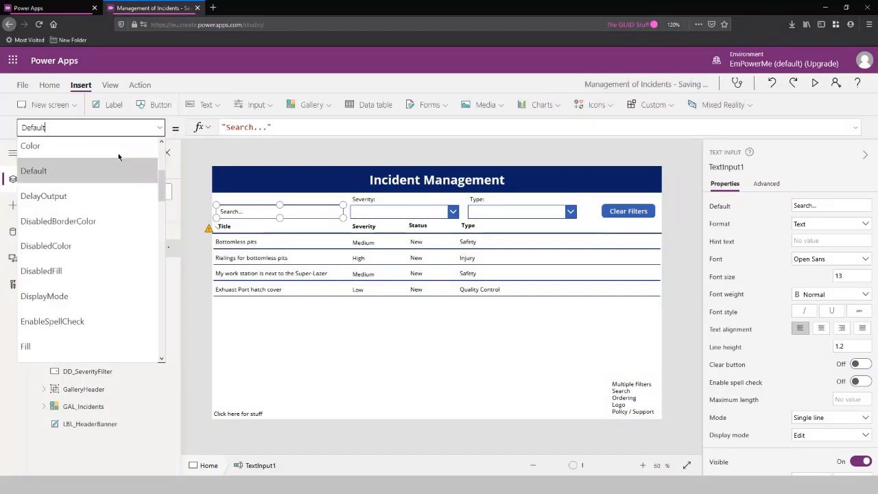
scroll(113, 164, up, 2)
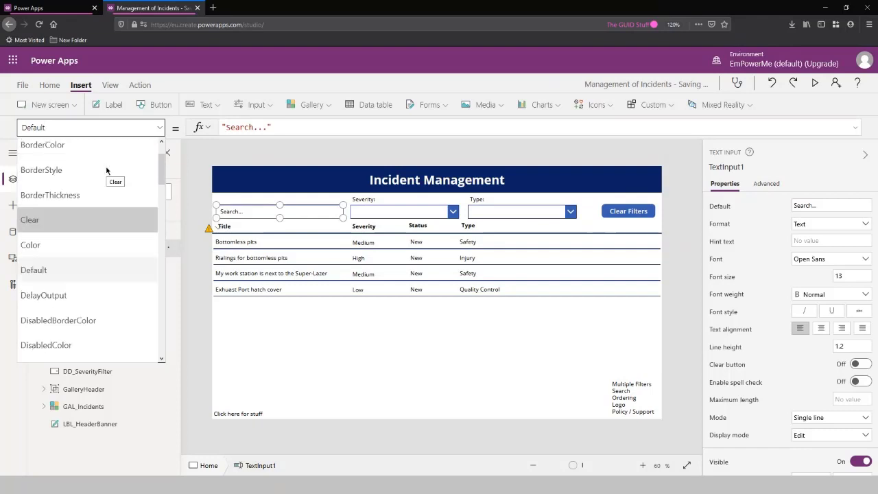
scroll(118, 169, up, 2)
scroll(113, 177, down, 3)
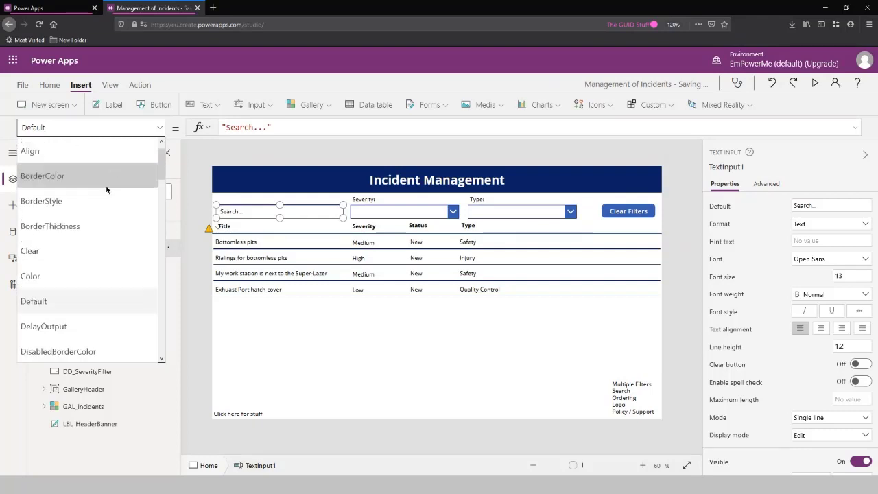
scroll(109, 185, down, 3)
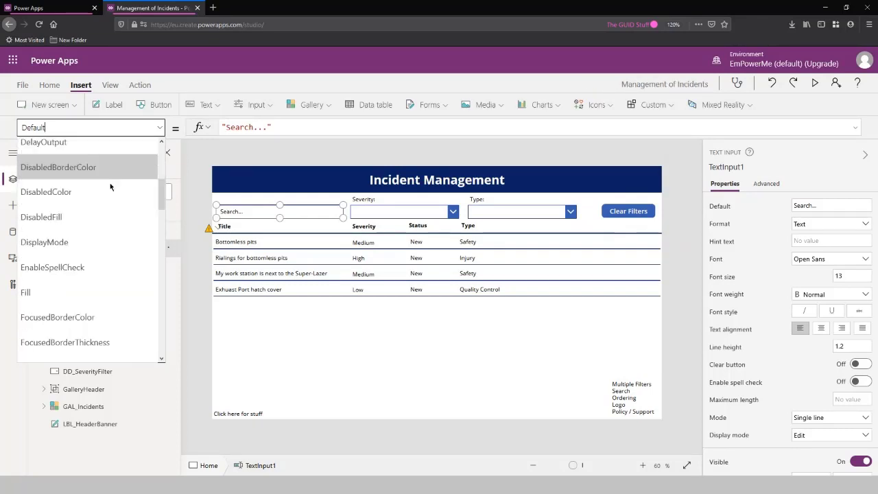
scroll(113, 184, down, 3)
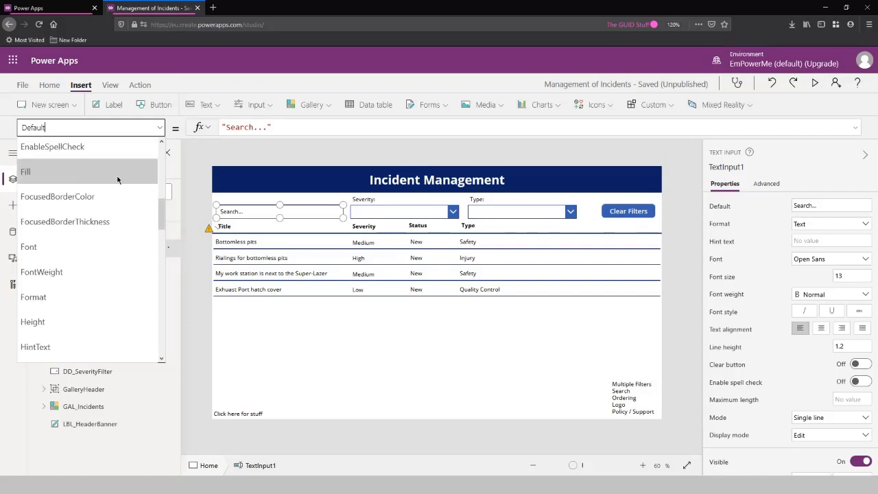
scroll(116, 189, down, 1)
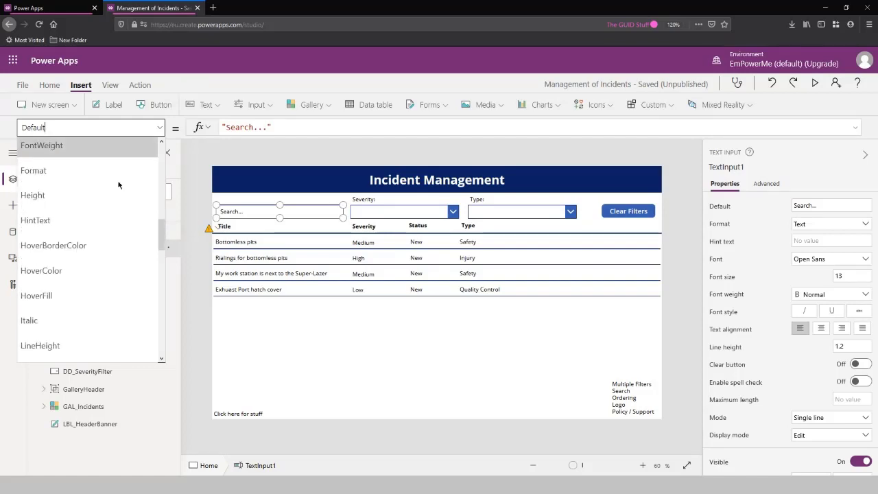
scroll(113, 201, down, 2)
scroll(110, 211, down, 5)
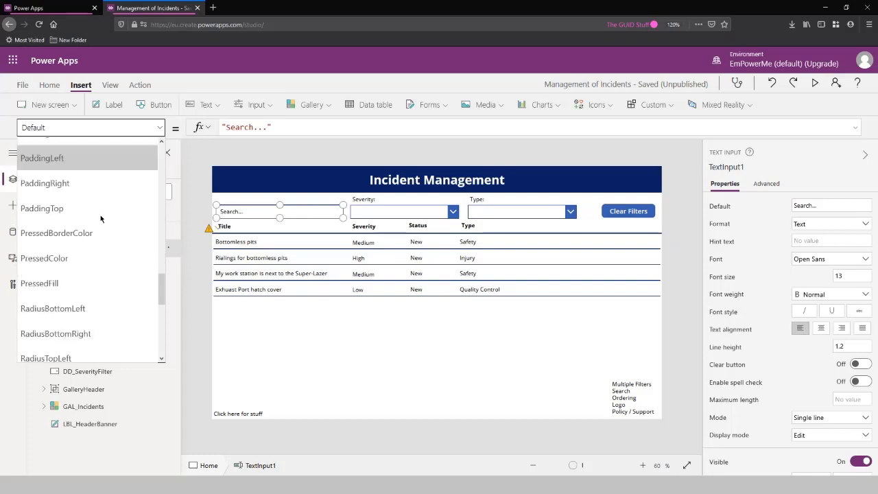
scroll(96, 217, down, 3)
scroll(94, 218, down, 2)
scroll(98, 218, down, 3)
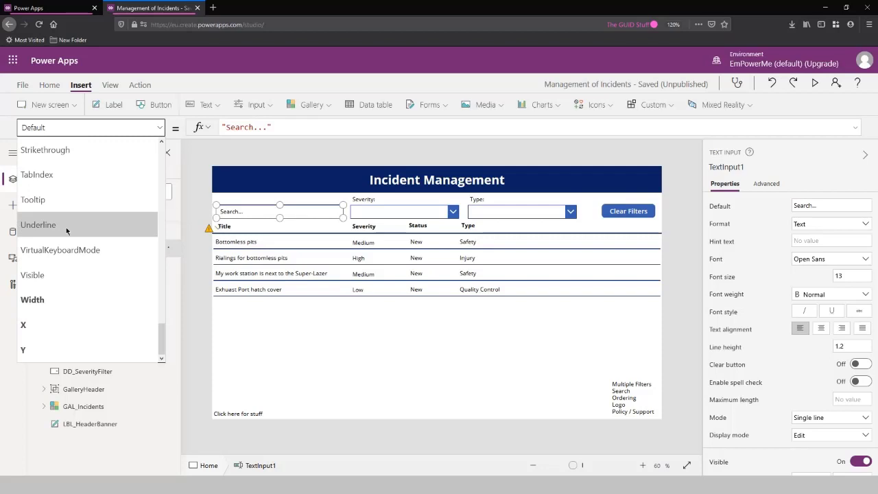
scroll(90, 302, up, 1)
scroll(90, 294, up, 1)
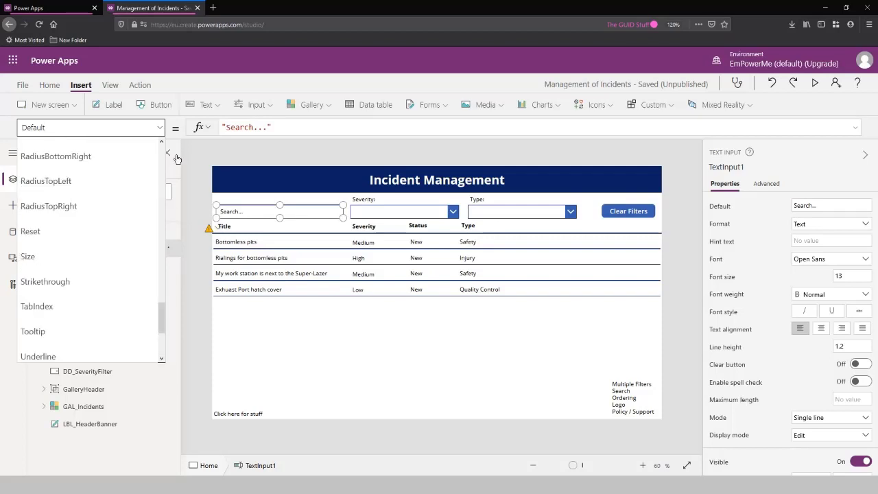
- Clear the text input's Default property and view its Tooltip property
drag(274, 125, 211, 125)
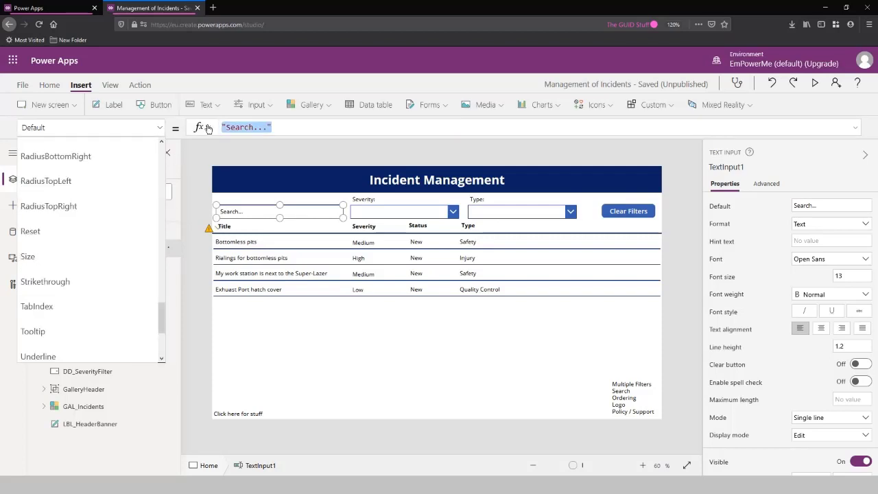
key(BackSpace)
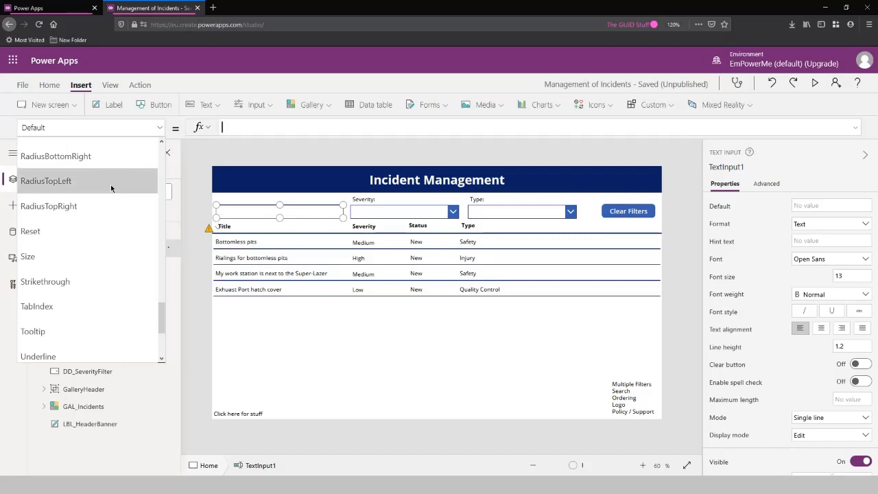
scroll(113, 189, down, 3)
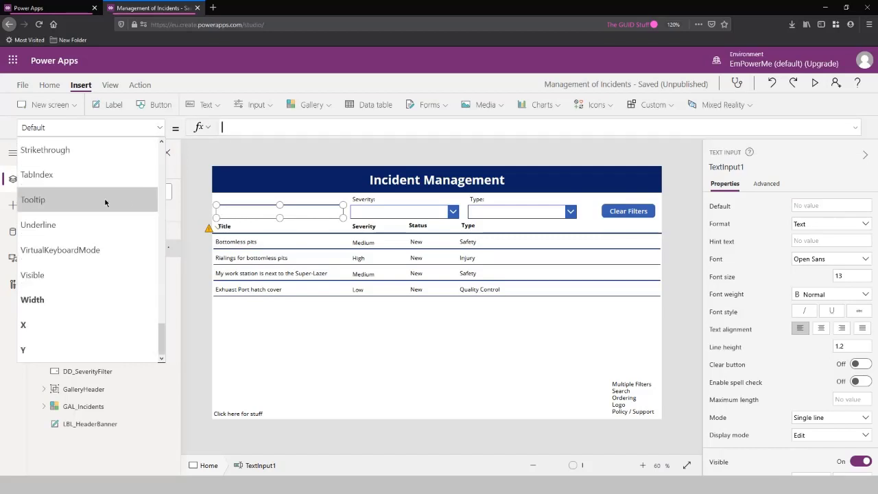
click(126, 199)
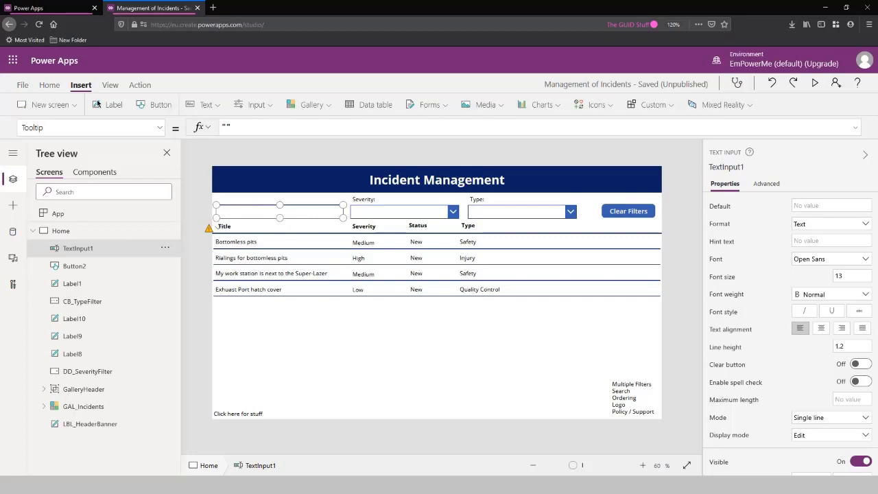
click(242, 123)
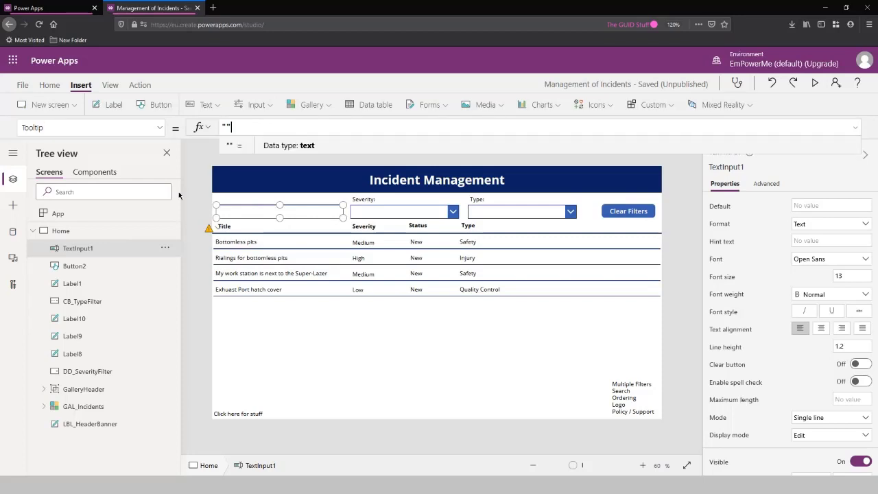
click(361, 201)
- Insert a label directly above the new text input, reduce its height to 34, and set its text to "Search:"
click(205, 104)
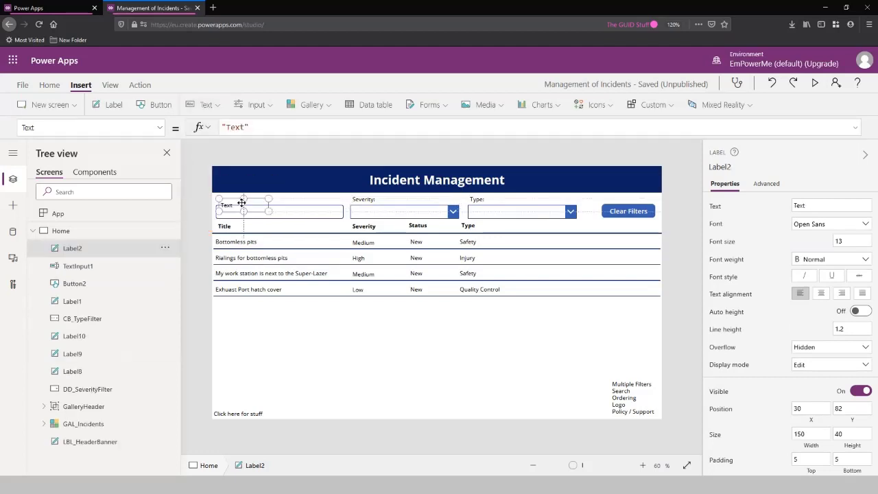
drag(241, 202, 240, 197)
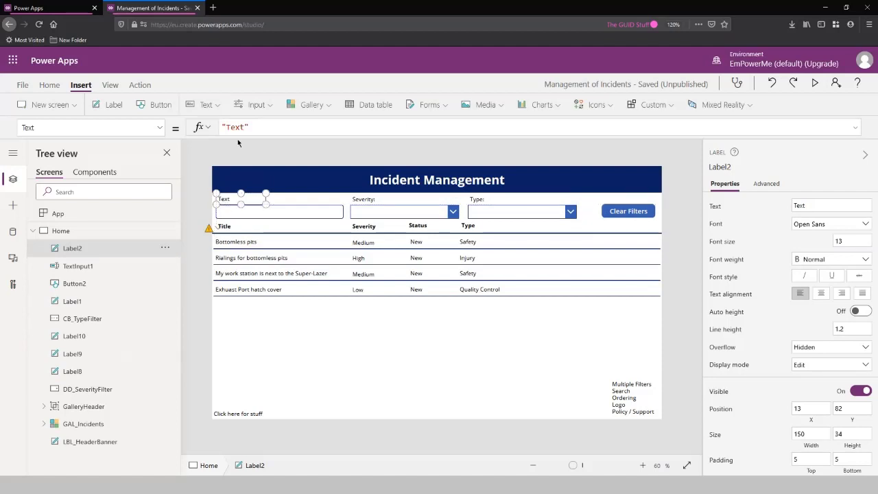
double_click(235, 127)
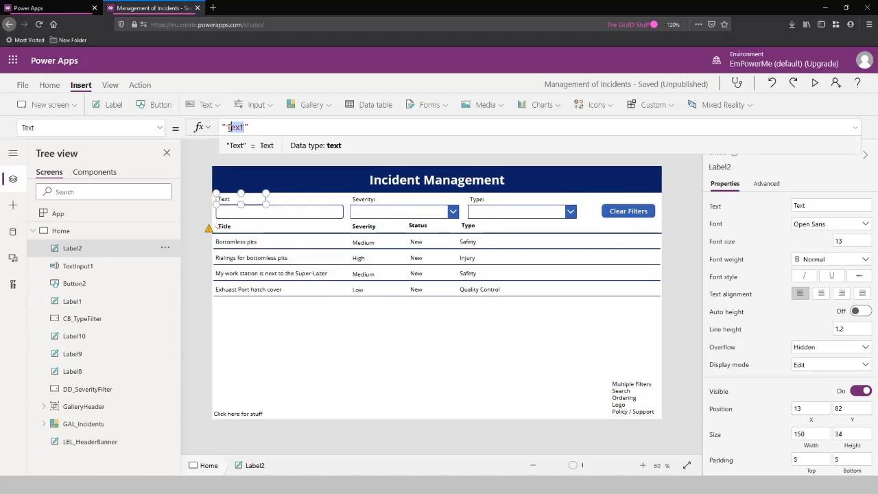
text(Search:)
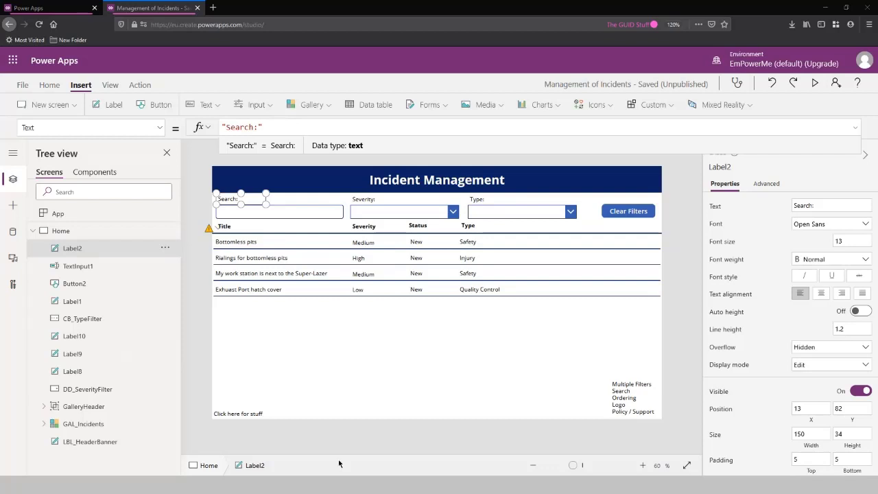
- Add an opening Search( on a new line before the Filter expression in the GAL_Incidents gallery's Items formula
click(220, 241)
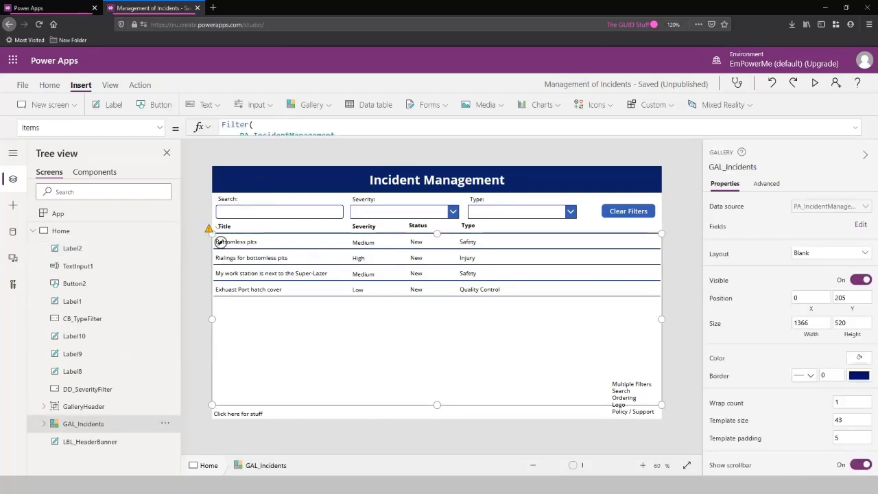
click(234, 128)
key(ctrl+a)
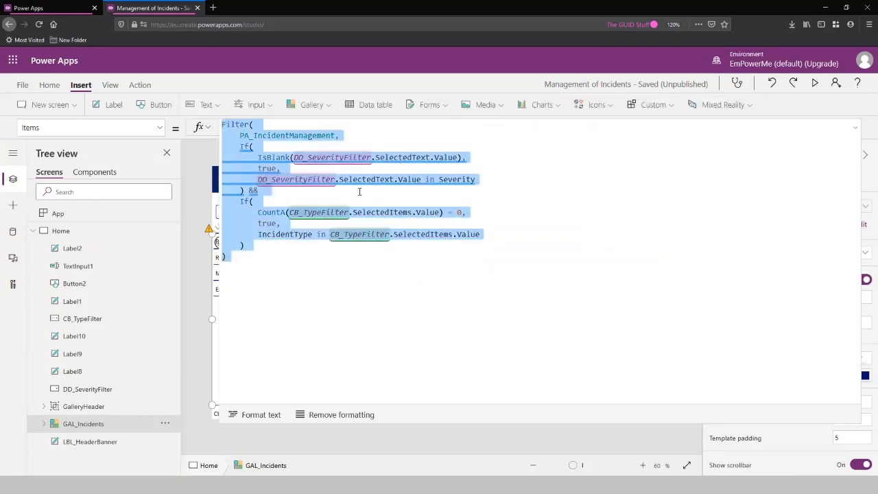
click(308, 257)
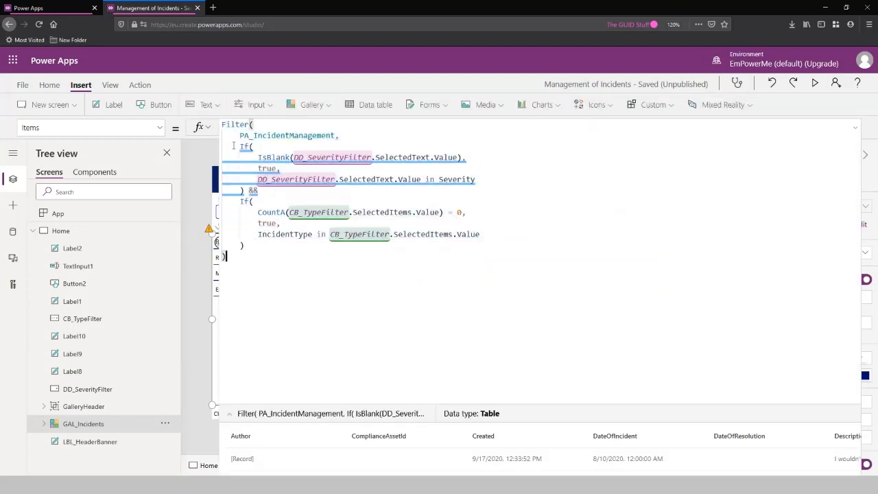
click(222, 125)
key(Return)
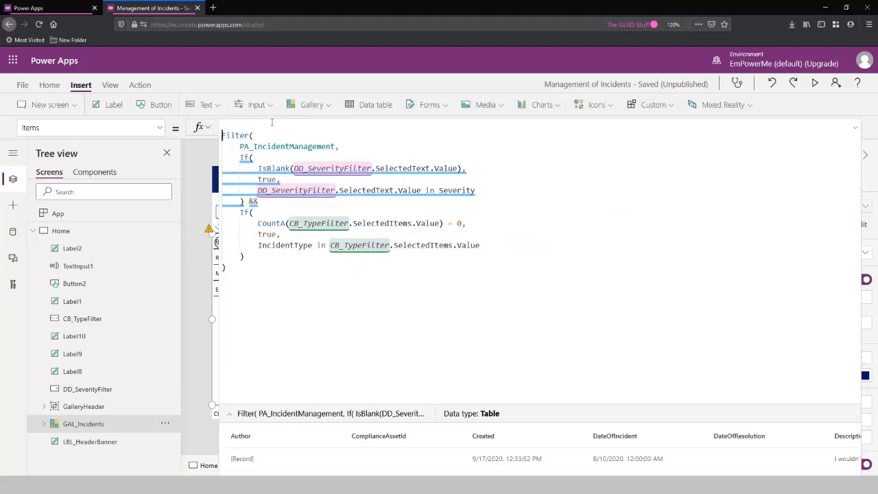
text(Sear)
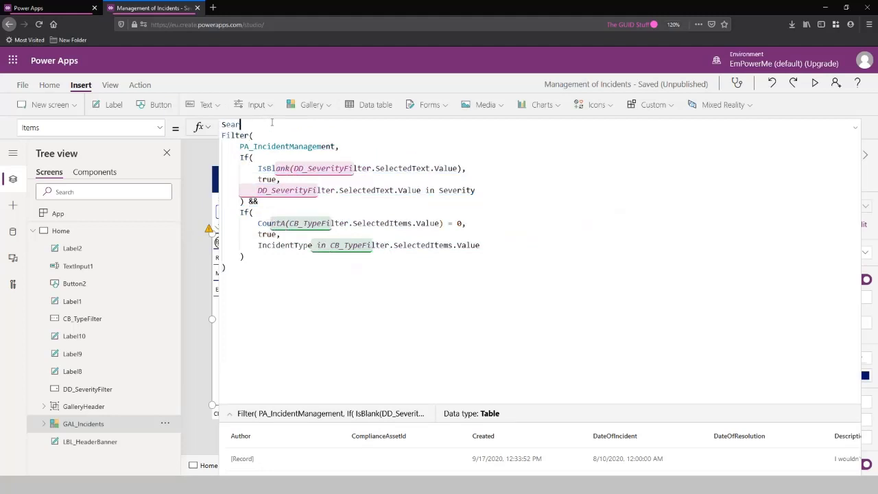
text(ch)
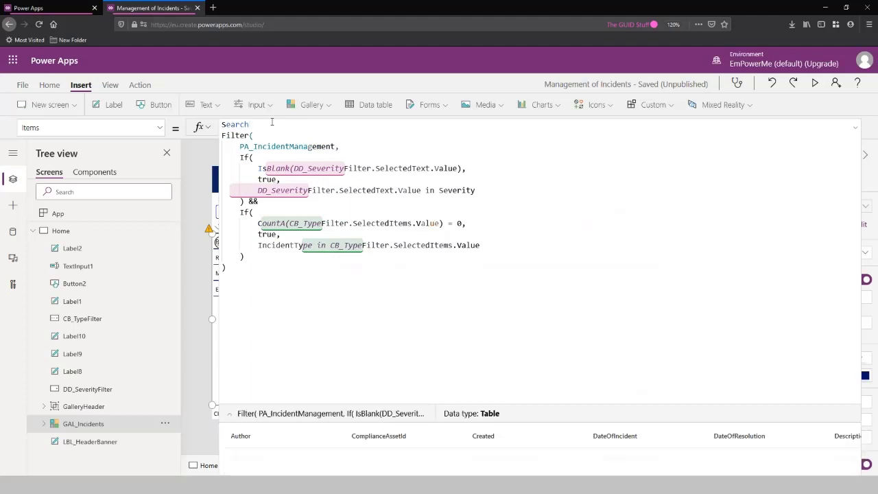
text(()
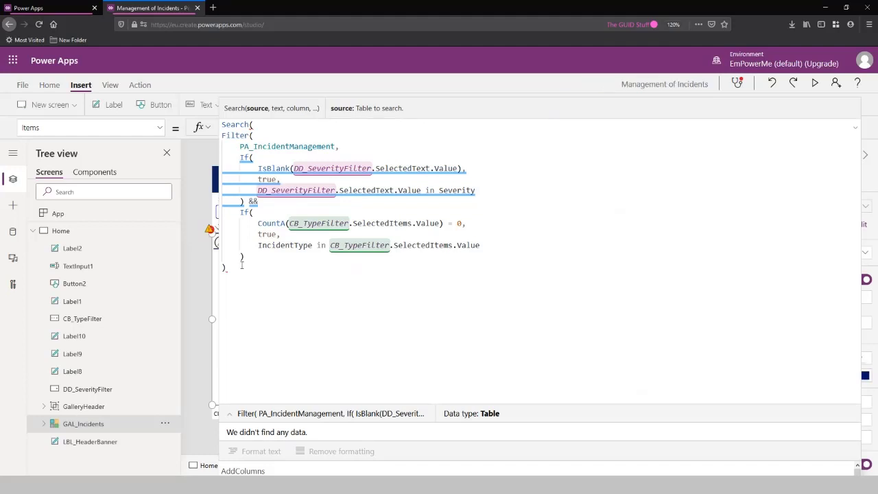
- Add TextInput1.Text as the search text argument after the Filter expression, followed by a comma, and shorten the formula editing area
drag(230, 271, 221, 135)
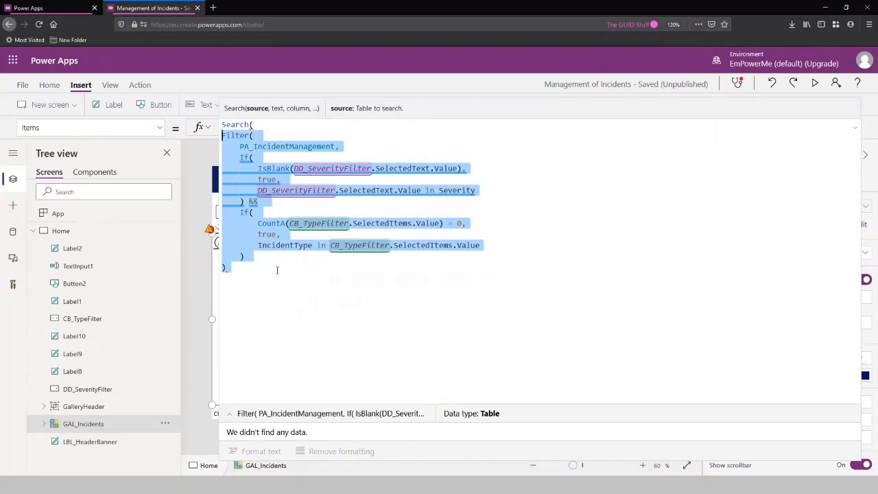
click(304, 275)
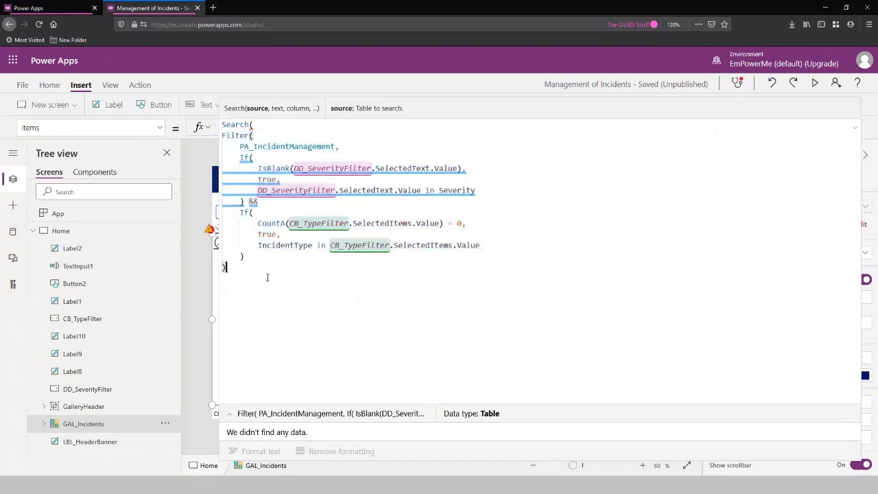
text(,)
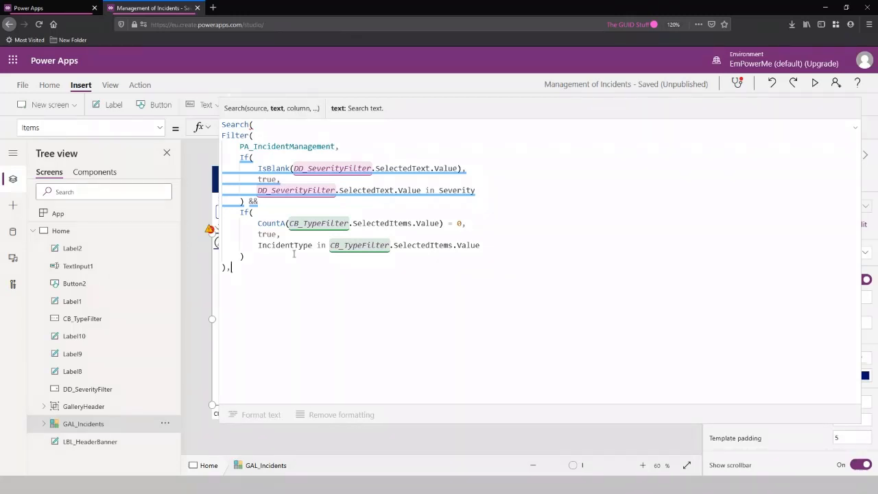
text(T)
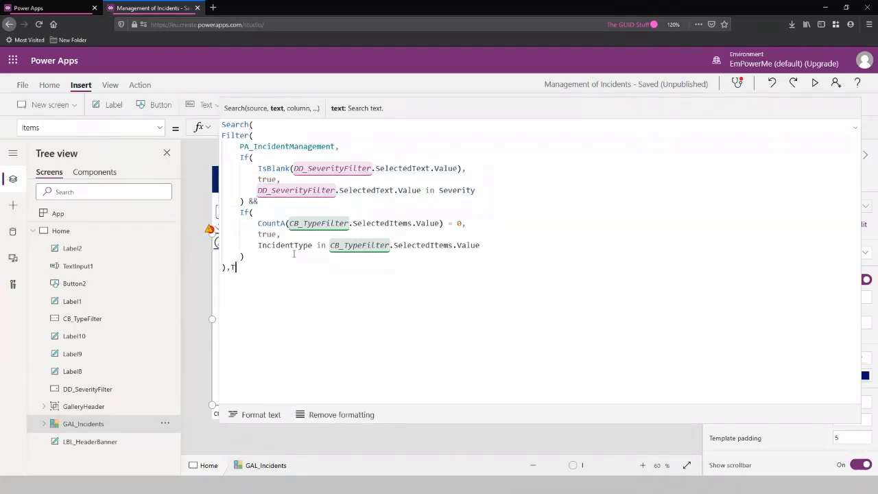
text(extInp)
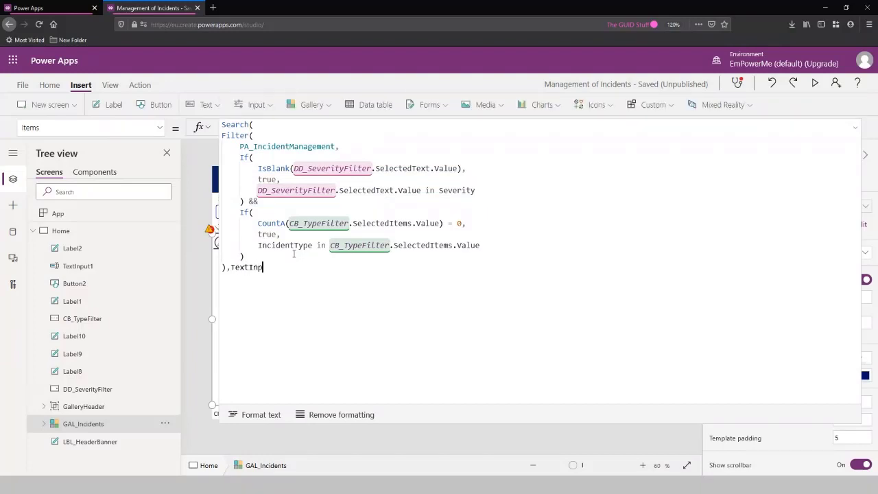
text(ut1)
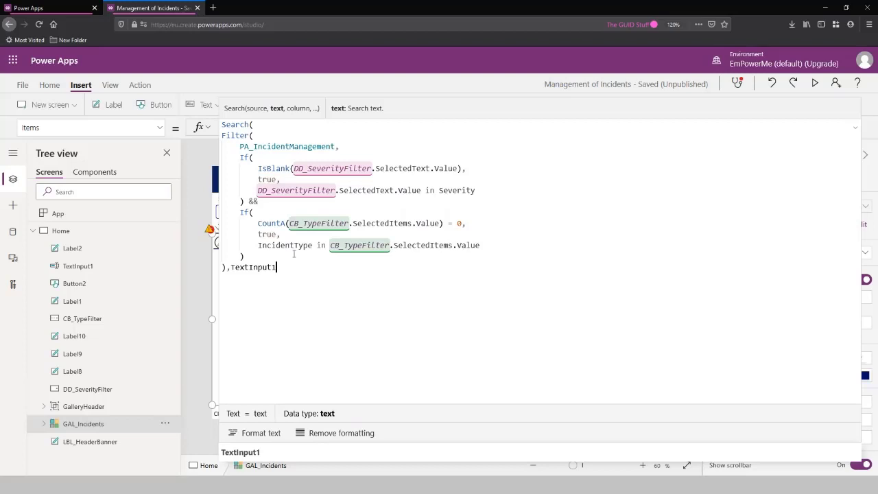
text(.)
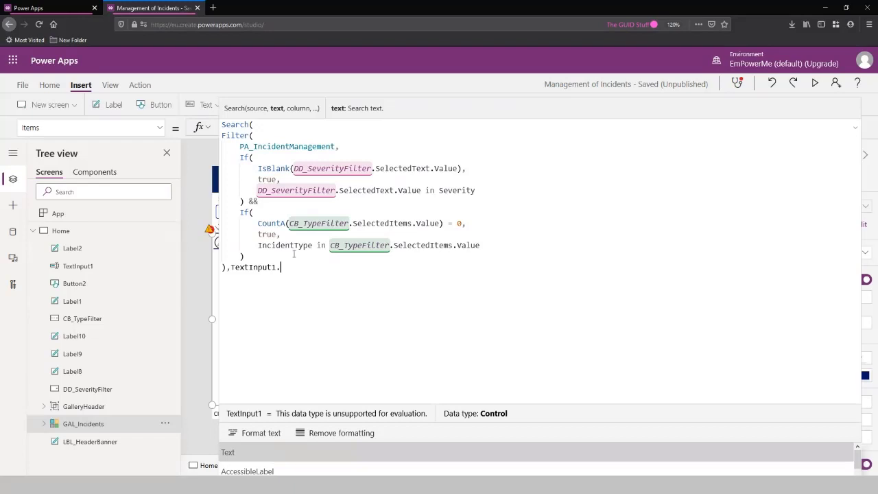
key(Tab)
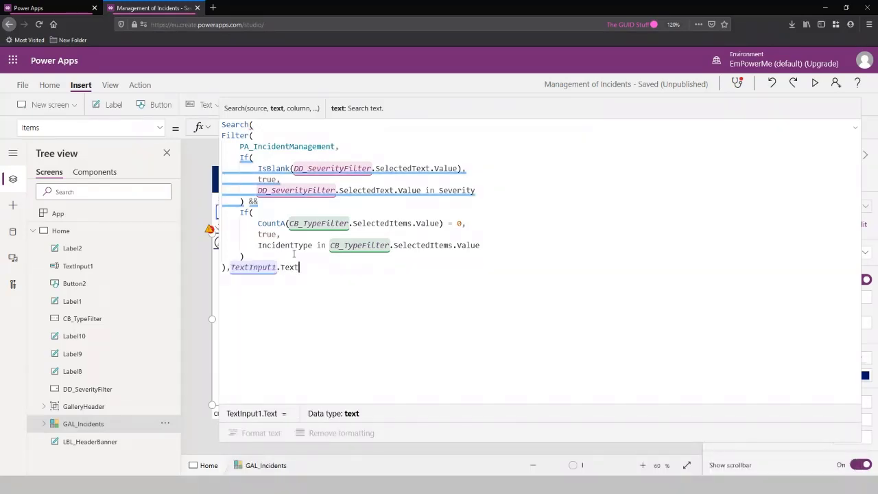
text(,)
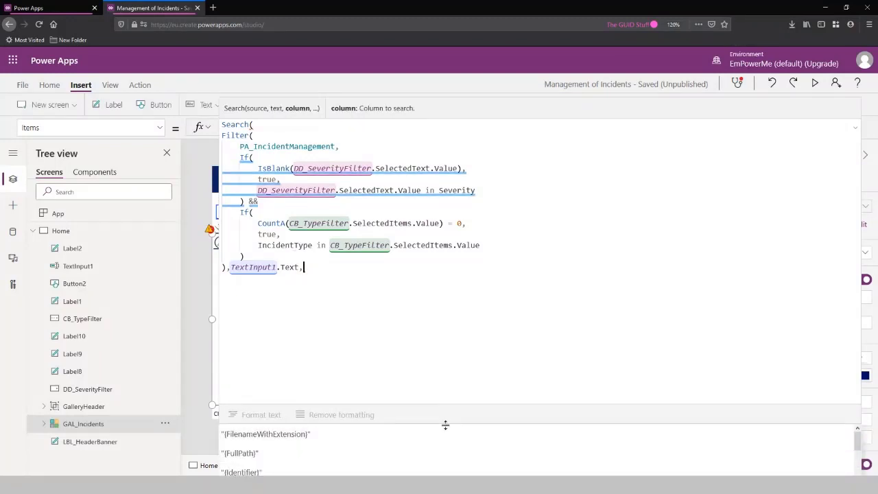
drag(443, 423, 461, 298)
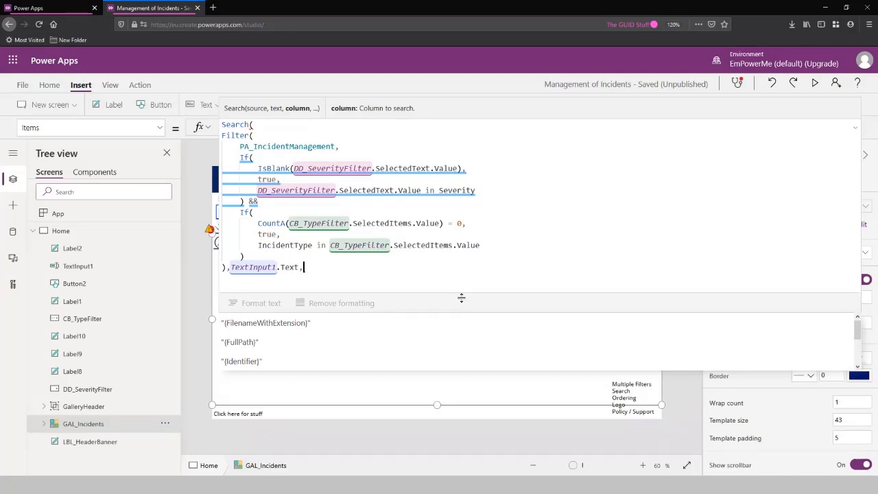
- Complete the gallery's Search formula with the columns "Description" and "Title" plus a closing parenthesis, and leave the formula editor
scroll(327, 343, down, 5)
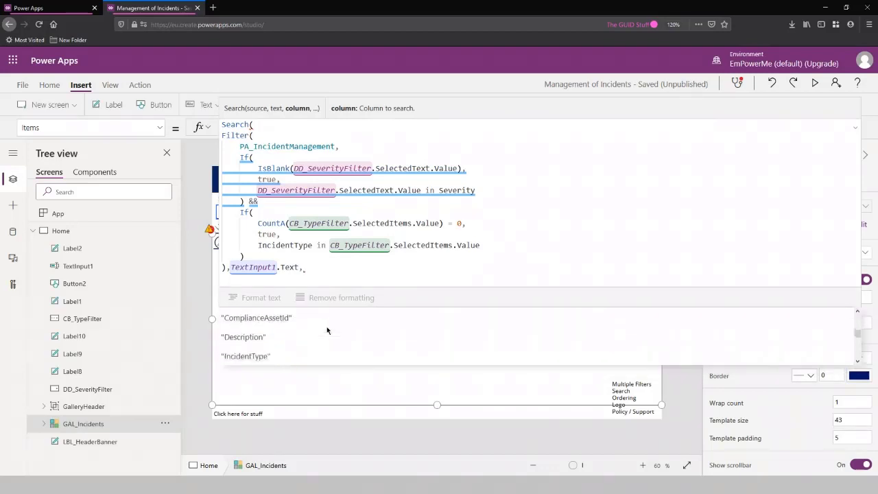
click(327, 336)
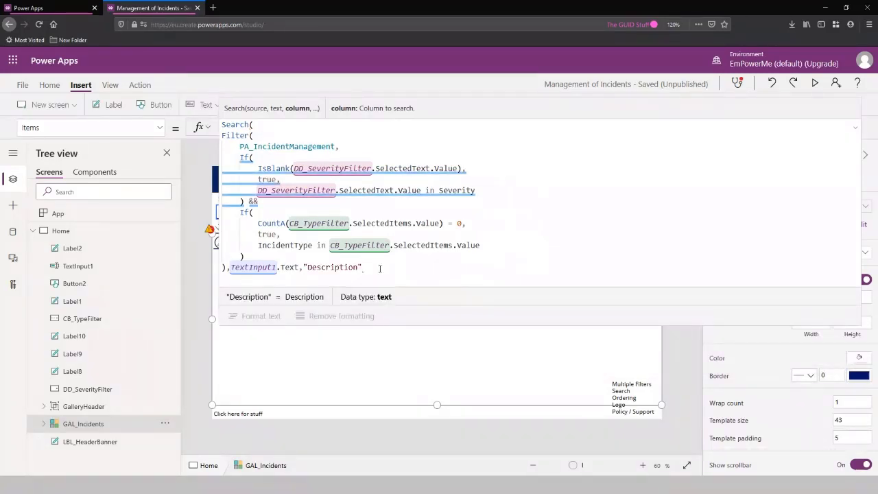
text(,)
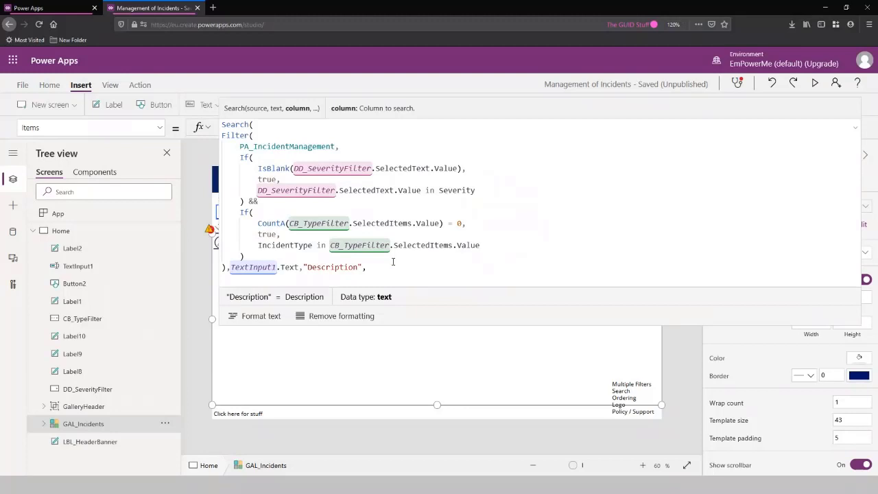
scroll(323, 333, down, 5)
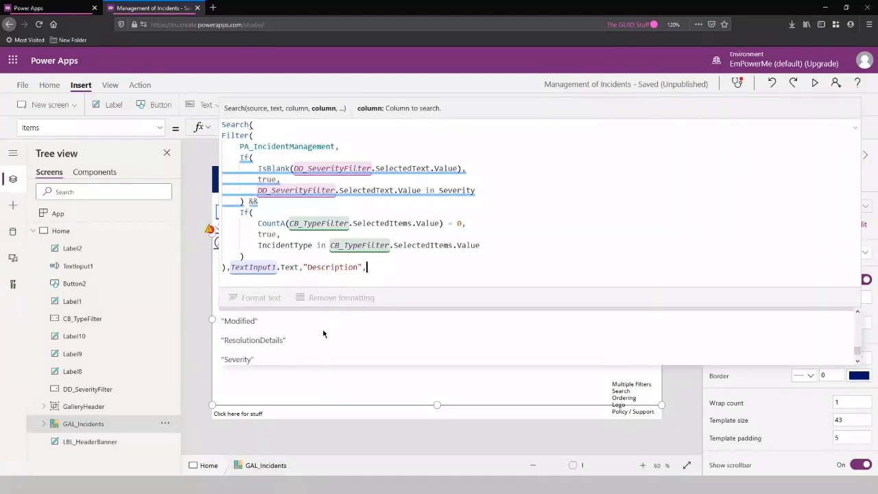
scroll(328, 332, down, 2)
key(Escape)
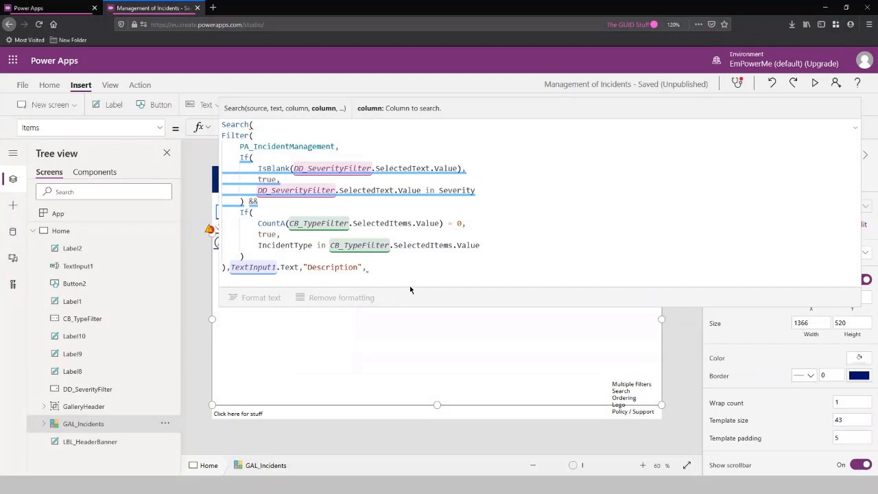
text("Title")
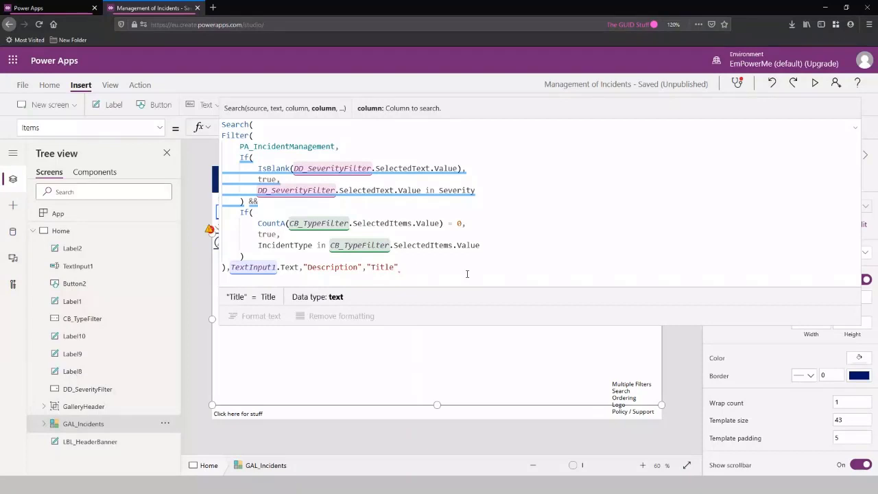
text())
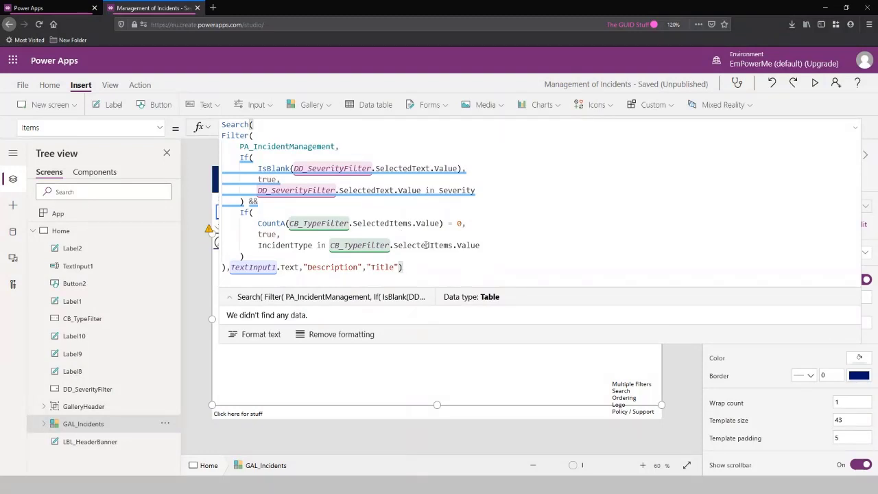
drag(304, 267, 363, 267)
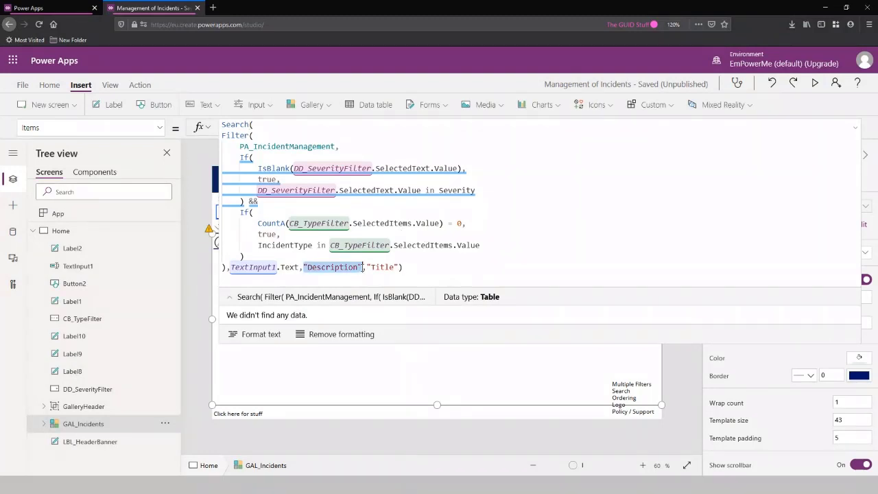
click(251, 231)
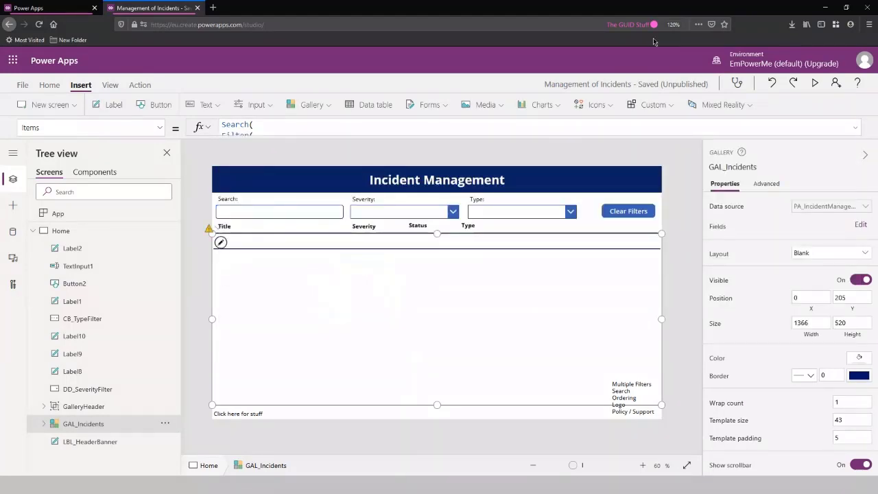
- Preview the app to check the incidents gallery with an empty search box, and return to editing with the gallery selected
click(815, 82)
click(190, 118)
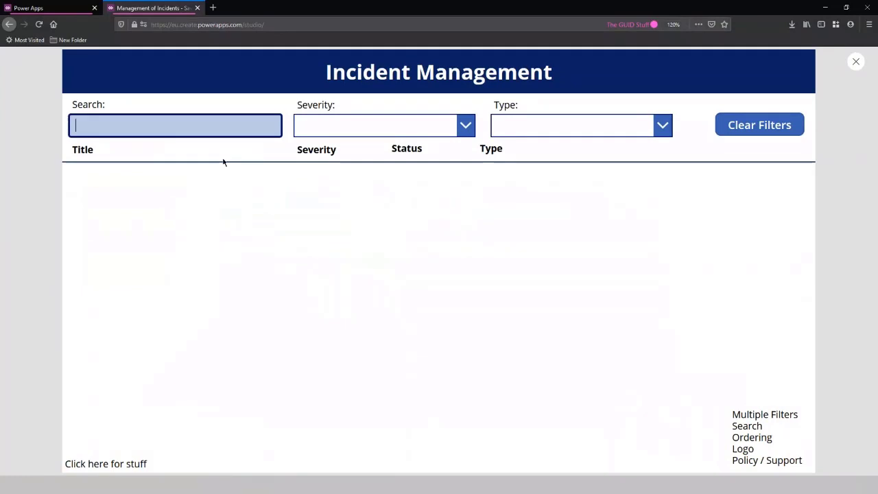
click(223, 162)
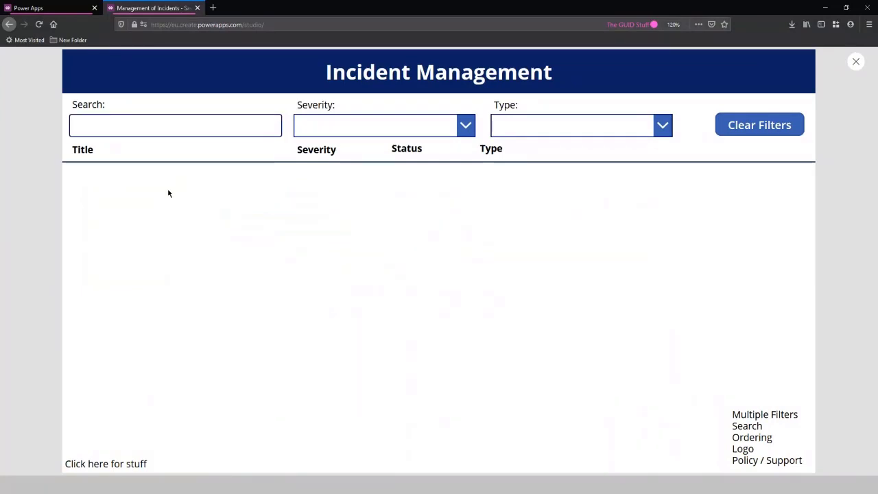
click(854, 63)
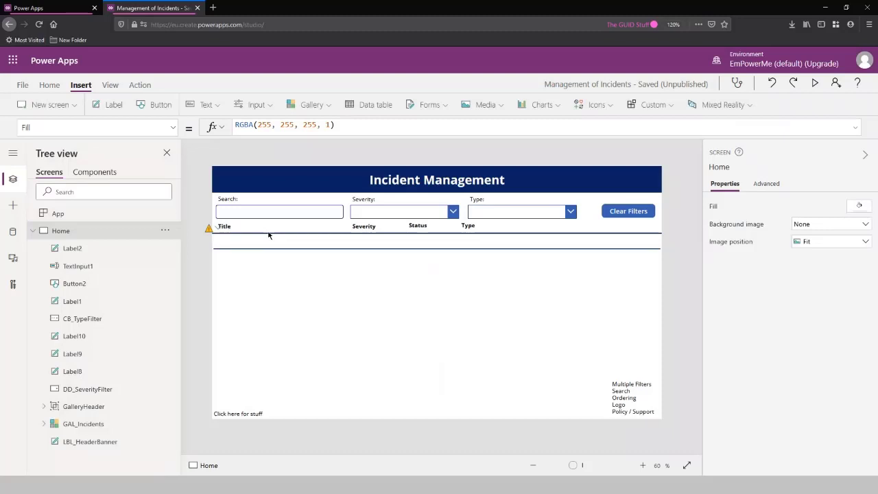
click(268, 235)
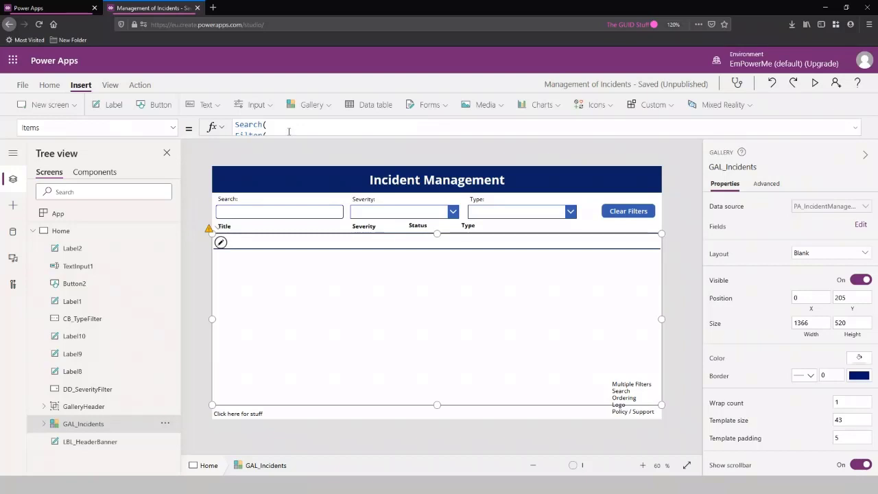
- Preview the app, try searching the incidents for "s" and "bot", and clear the search box
key(F5)
click(209, 124)
text(s)
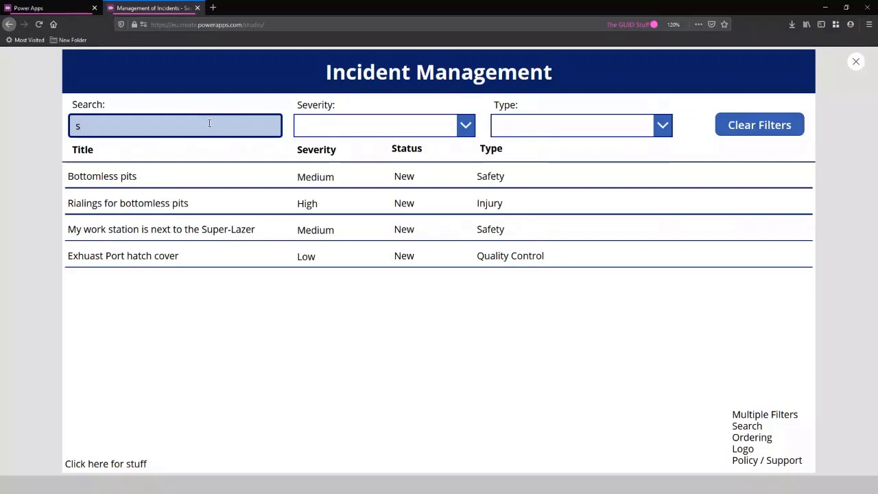
key(BackSpace)
text(bott)
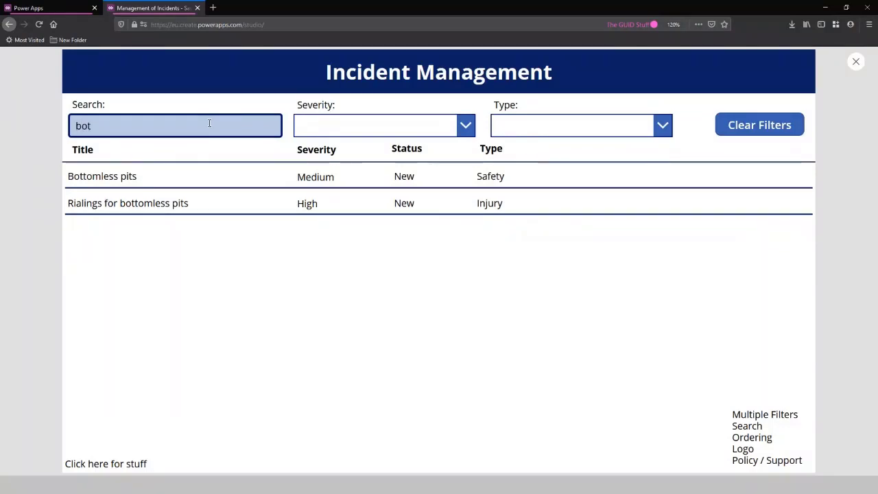
key(BackSpace)
key(BackSpace)
key(BackSpace)
key(BackSpace)
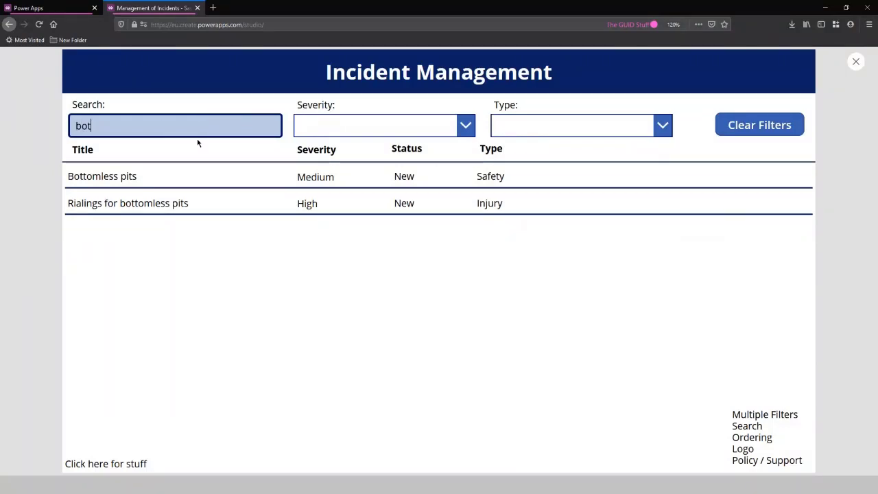
click(464, 308)
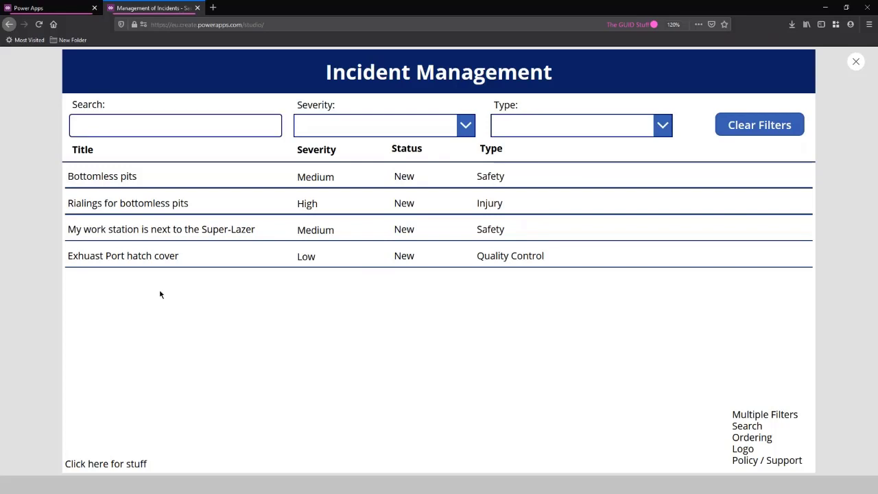
- Close the preview and view the search text input's Default property
click(856, 61)
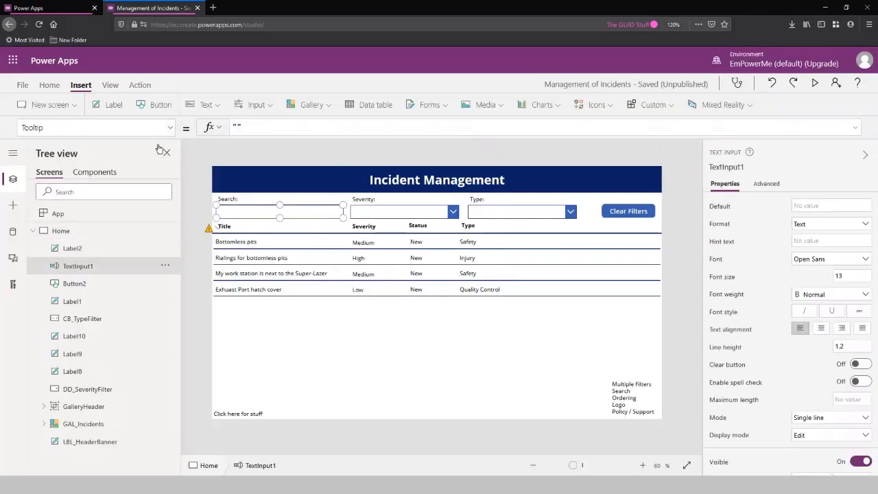
click(144, 128)
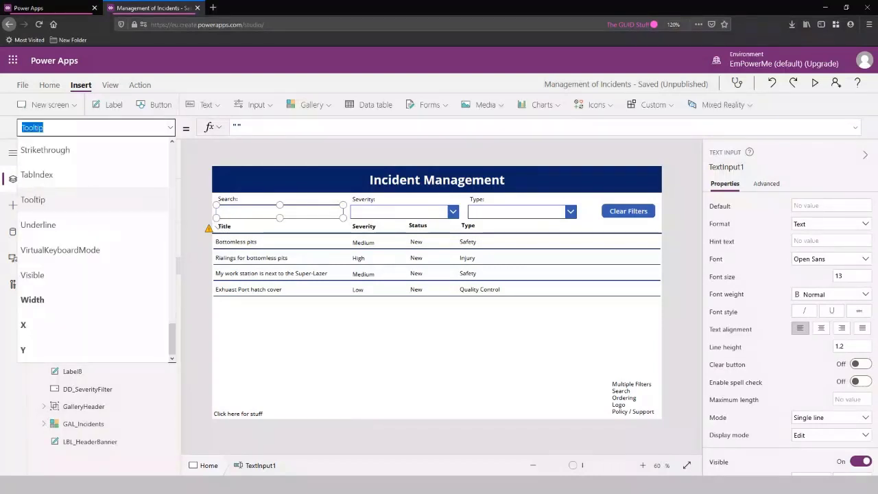
key(Escape)
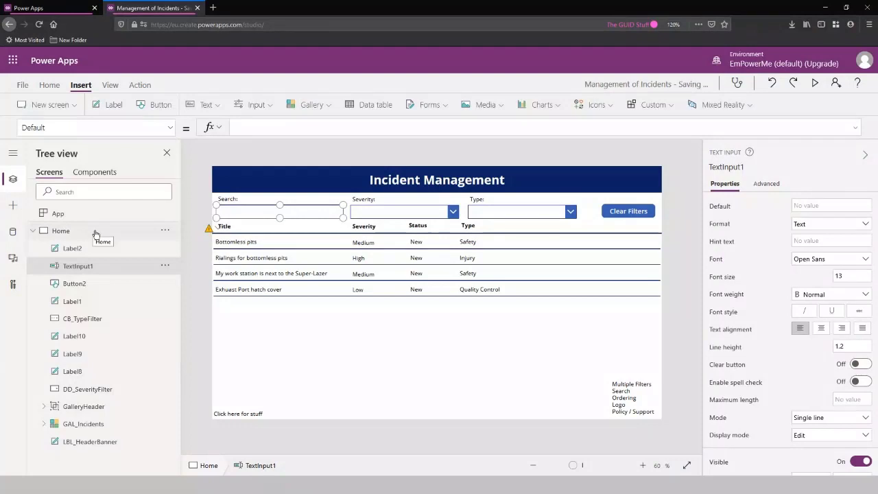
- Preview the app and test the Severity filter set to Medium together with the search text "bot"
click(816, 83)
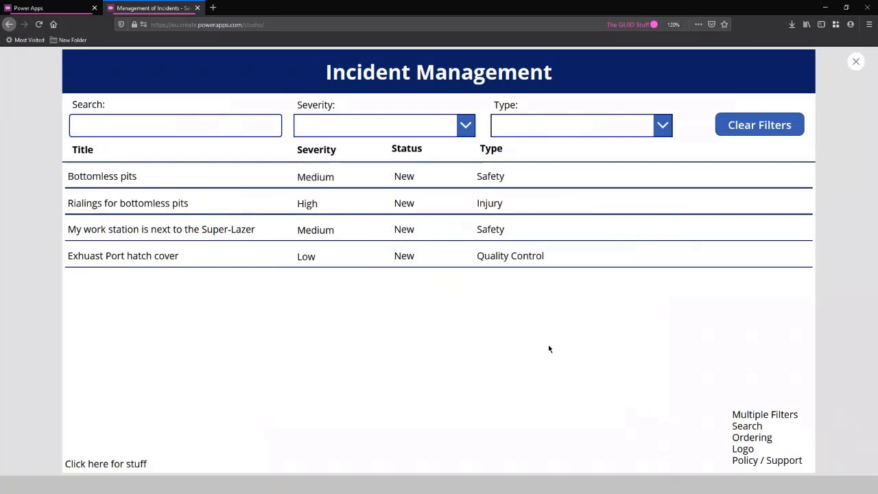
click(380, 125)
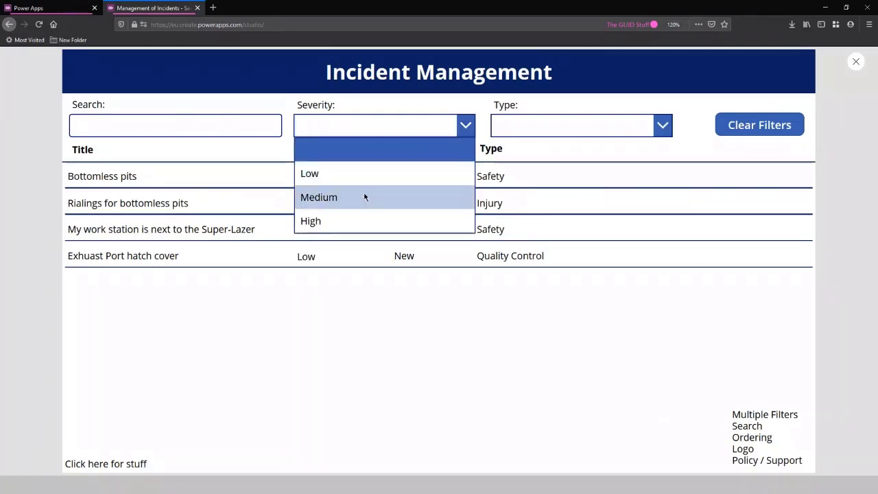
click(364, 196)
click(172, 124)
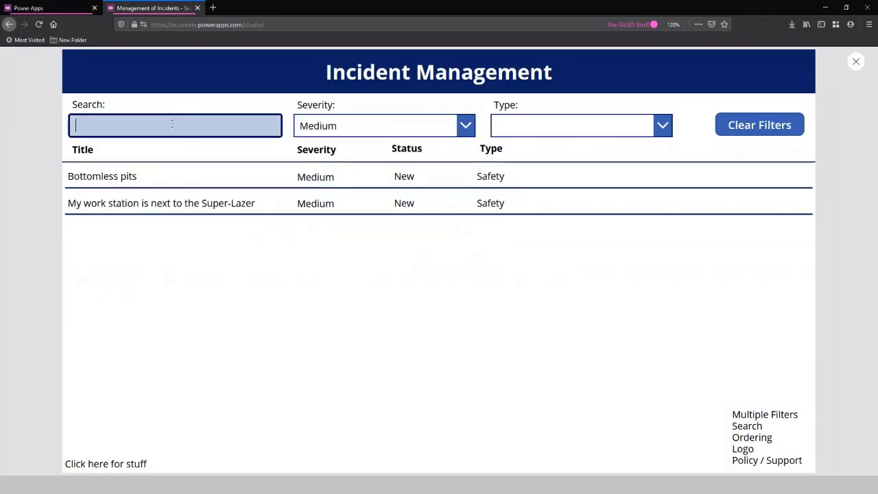
text(bot)
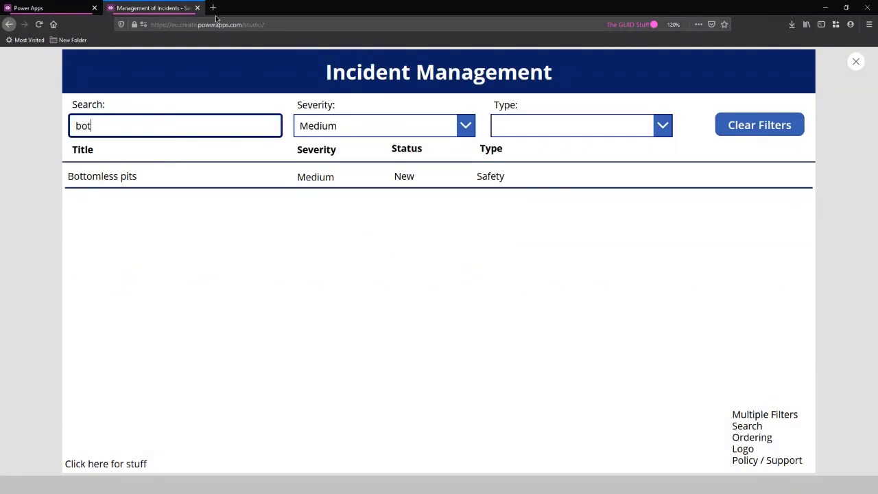
- Clear the search text, reset the Severity filter to blank, and close the preview
key(BackSpace)
key(BackSpace)
key(BackSpace)
click(344, 128)
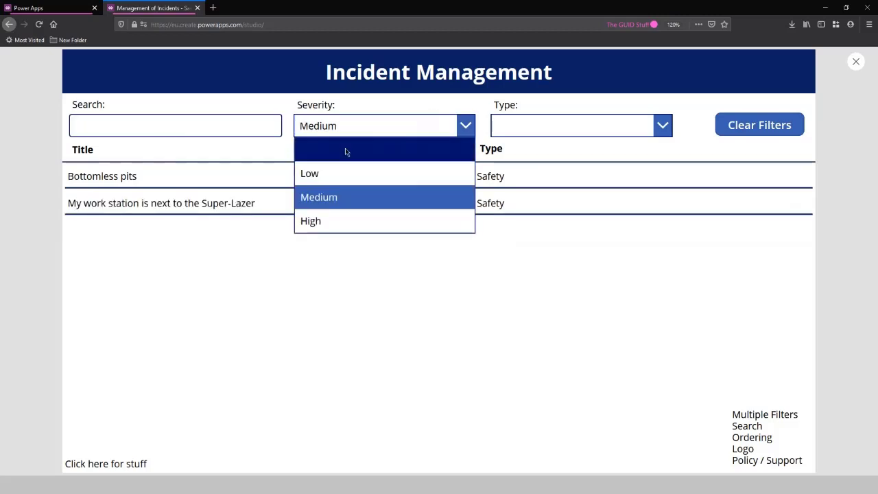
click(347, 150)
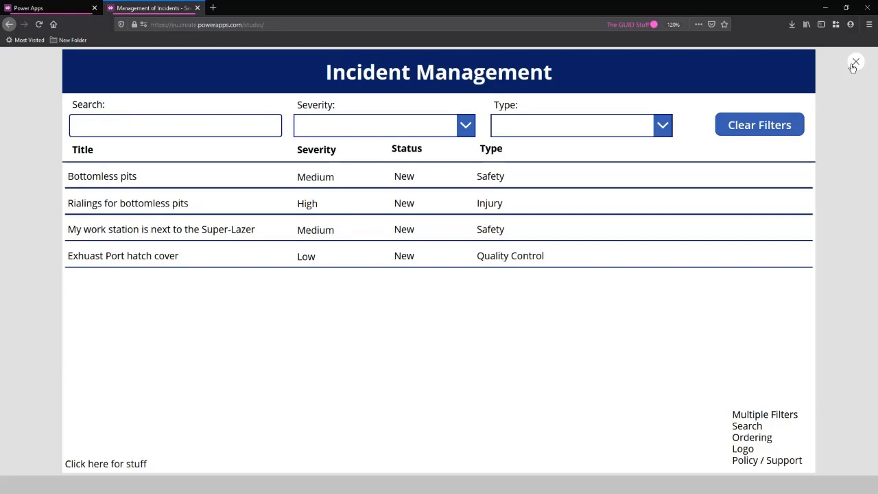
key(Escape)
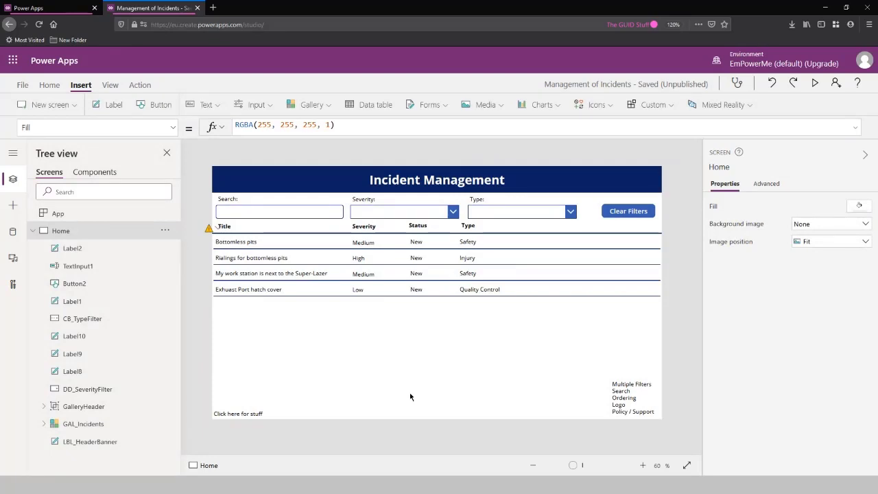
- Expand the GAL_Incidents gallery's Items formula and insert an empty line above Search(
click(625, 400)
click(360, 339)
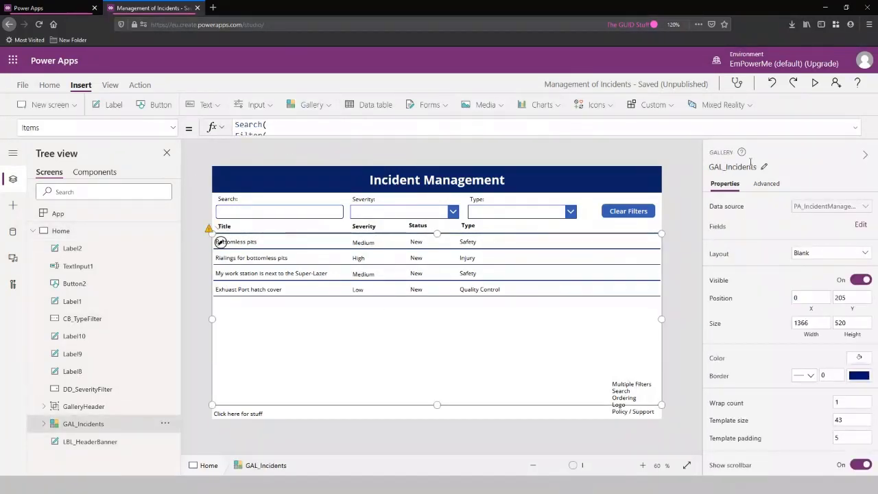
click(848, 126)
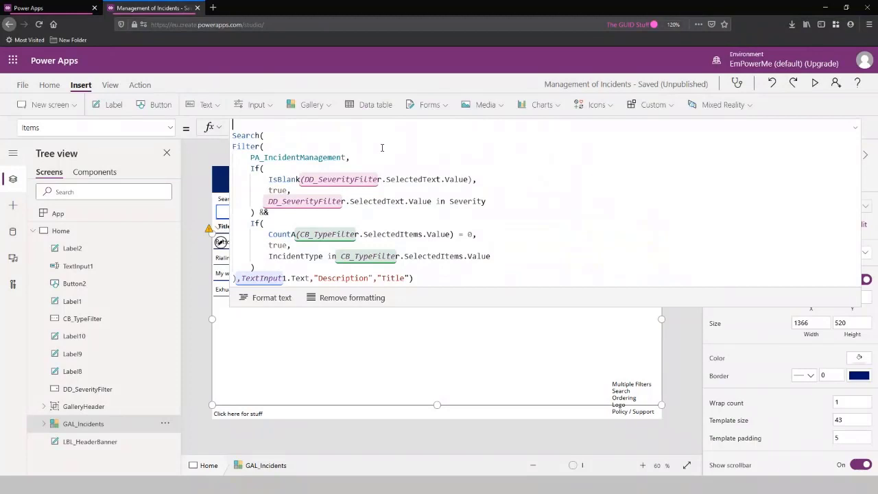
text(O)
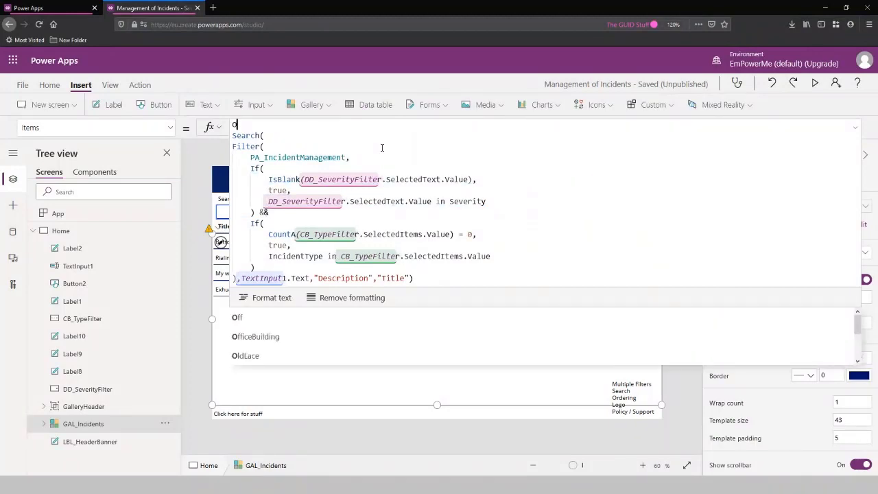
text(rder)
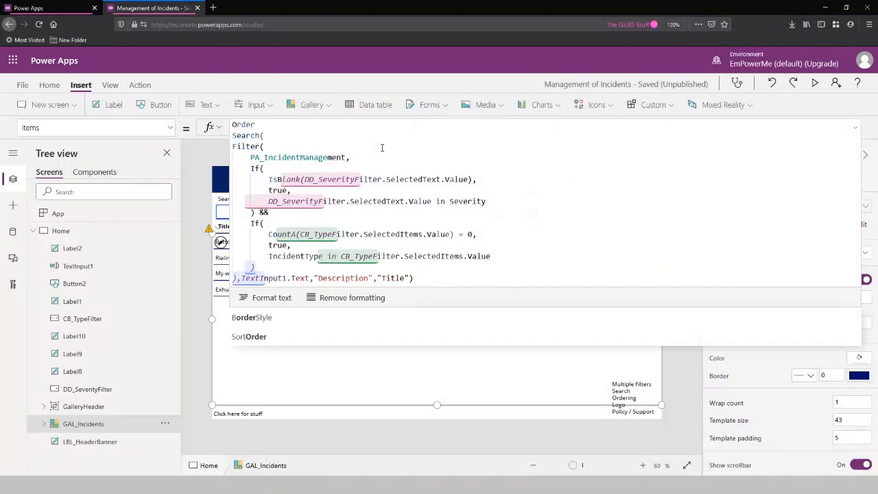
text(By)
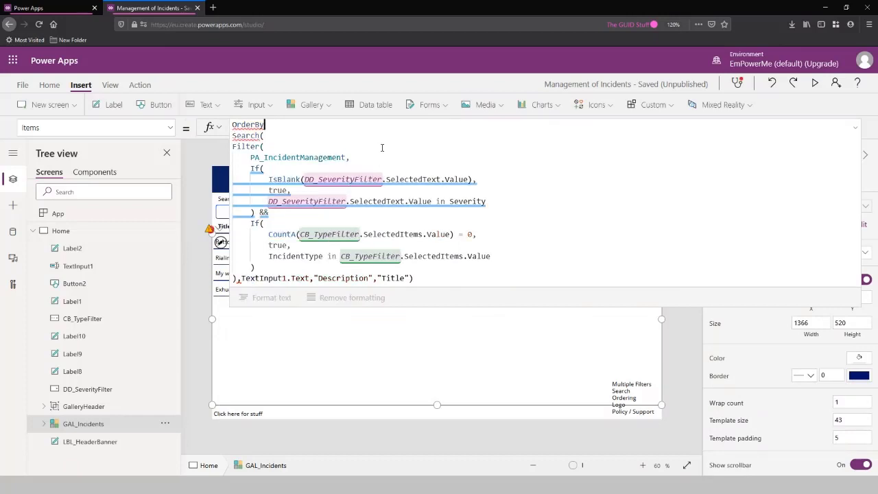
key(BackSpace)
key(BackSpace)
key(BackSpace)
key(BackSpace)
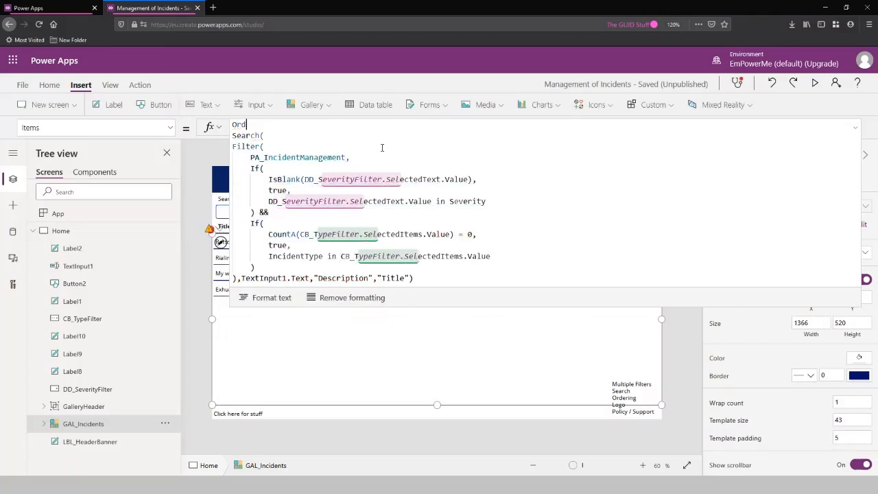
key(BackSpace)
key(BackSpace)
key(BackSpace)
- Enter SortOrder( on the empty line before the Search expression in the gallery's Items formula
text(SortORder)
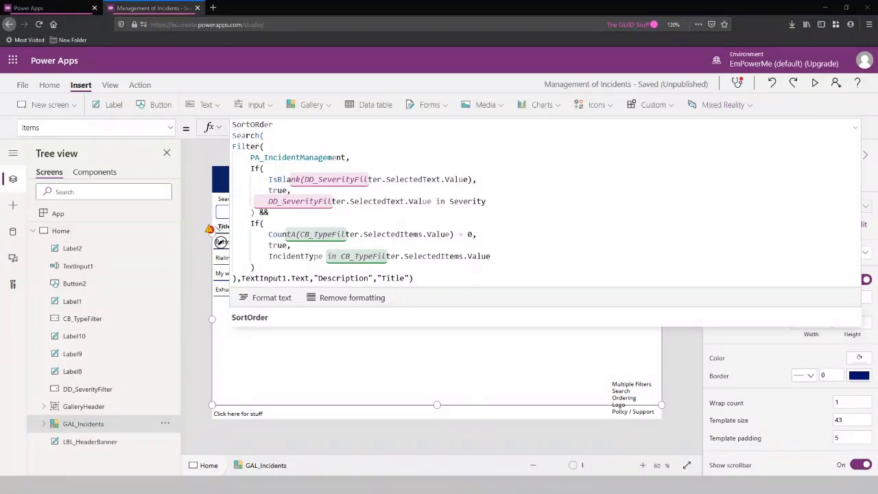
key(BackSpace)
key(BackSpace)
key(BackSpace)
key(BackSpace)
key(BackSpace)
text(Order)
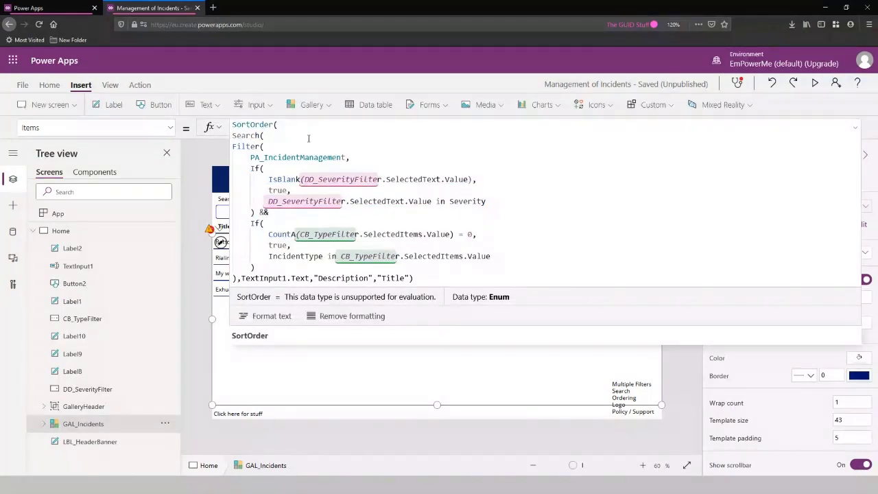
- Replace SortOrder( with SortByColumns( at the start of the GAL_Incidents gallery's Items formula
text(()
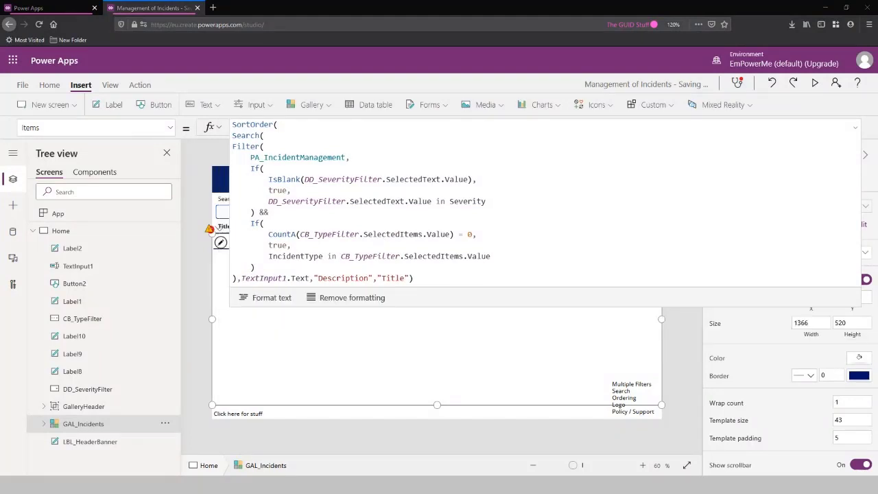
click(278, 124)
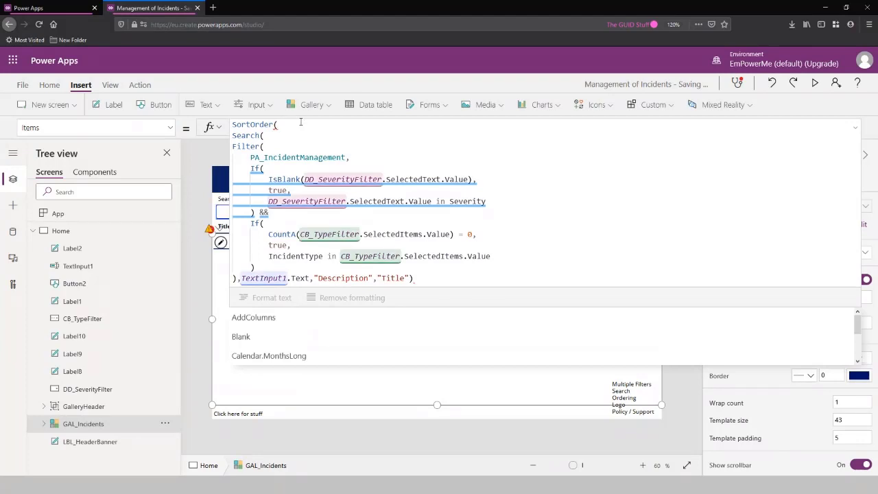
scroll(327, 329, down, 1)
scroll(327, 329, up, 1)
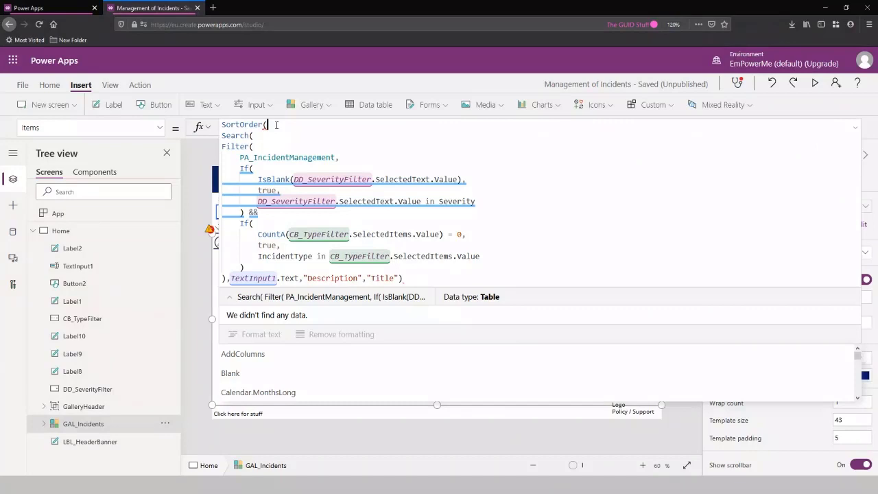
key(shift+Home)
text(Sort)
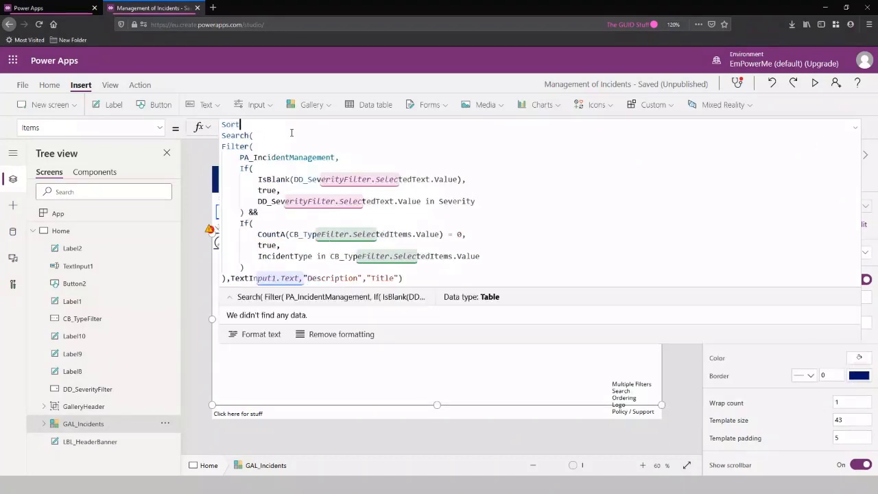
text(By)
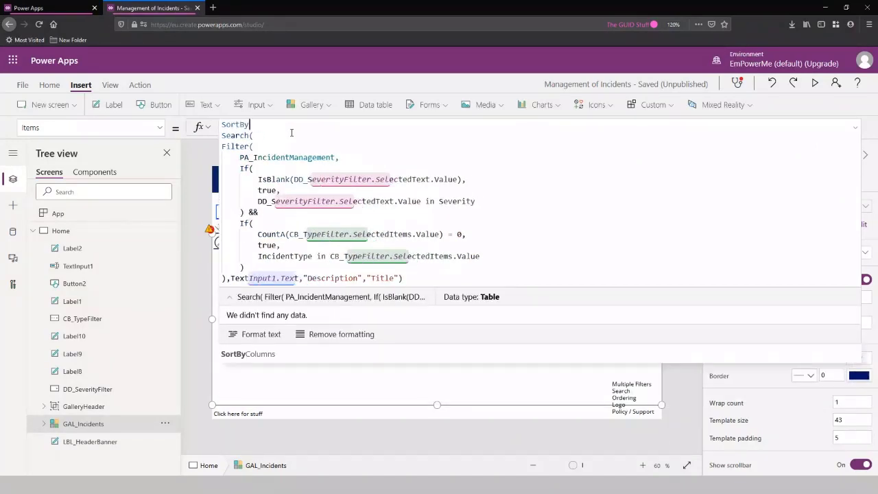
click(274, 332)
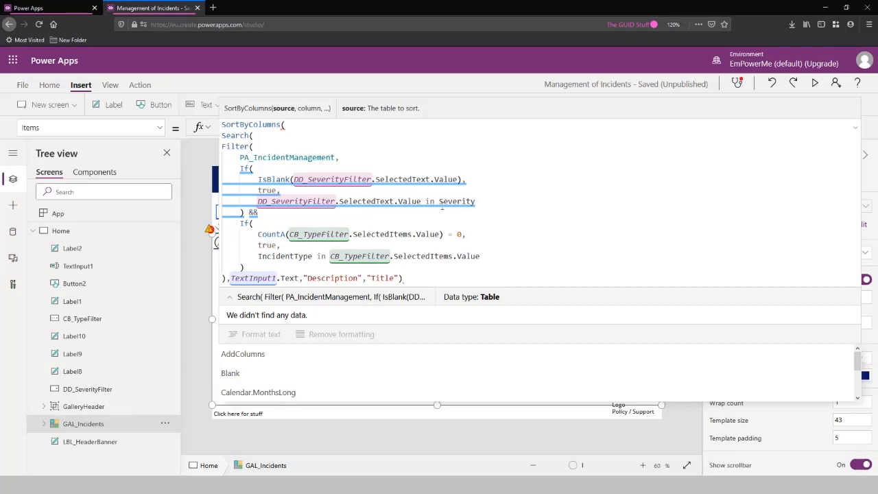
- Add a comma after the Search expression and enter "Title" as the SortByColumns column
click(423, 281)
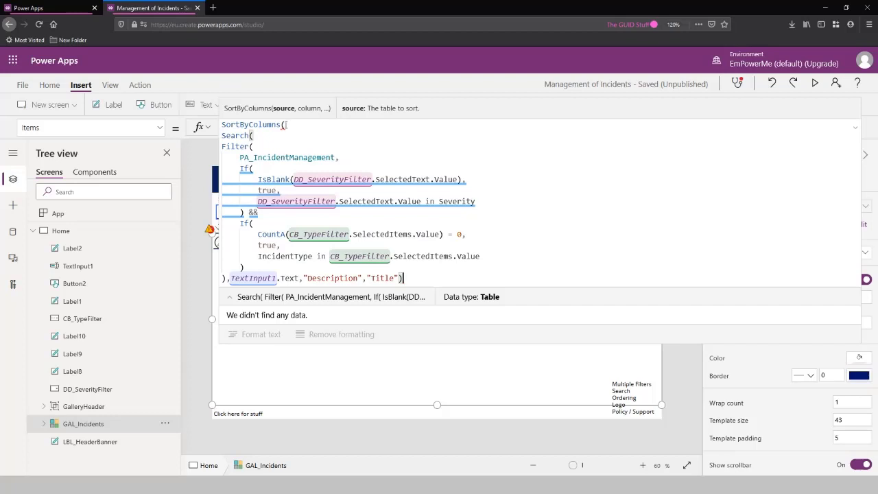
drag(285, 125, 454, 271)
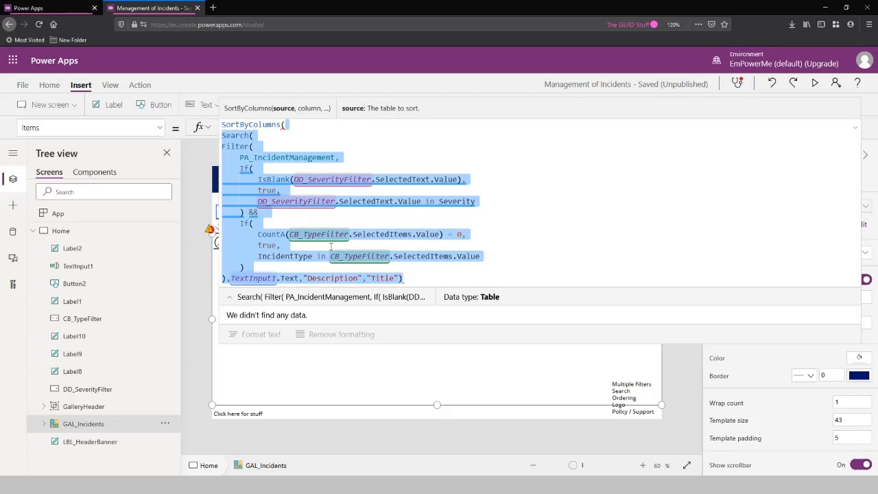
click(424, 279)
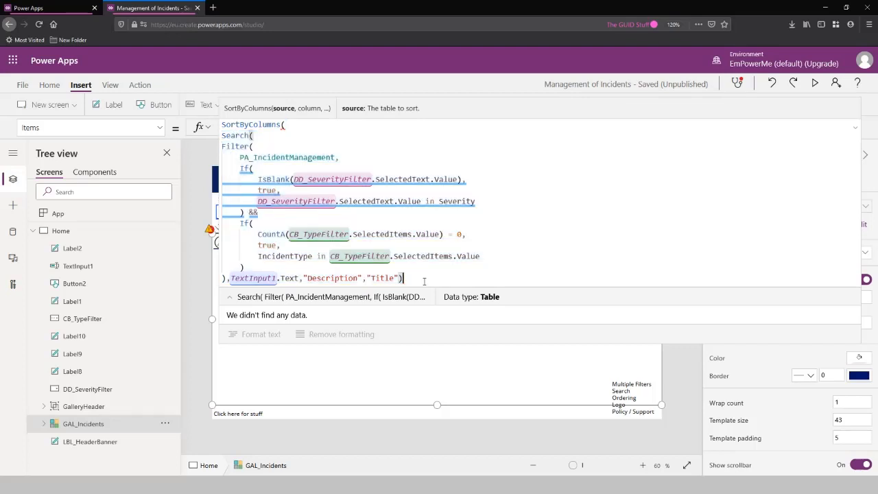
text(,)
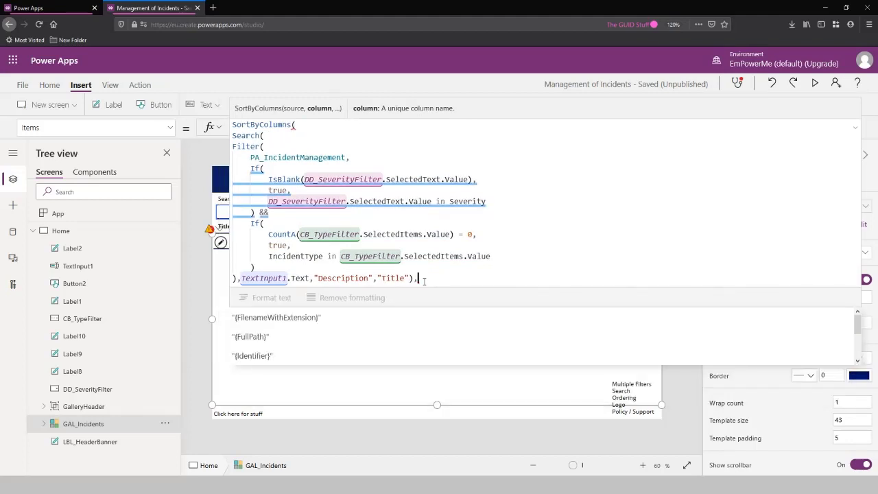
scroll(335, 328, down, 2)
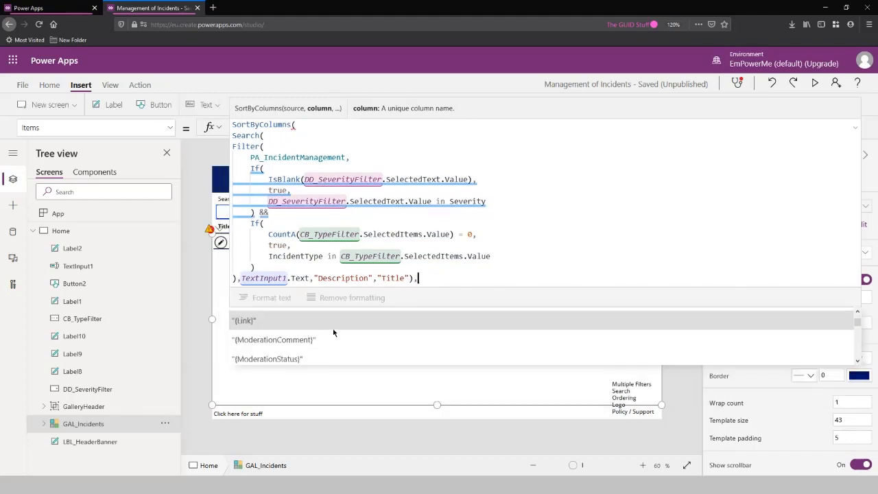
scroll(333, 332, down, 6)
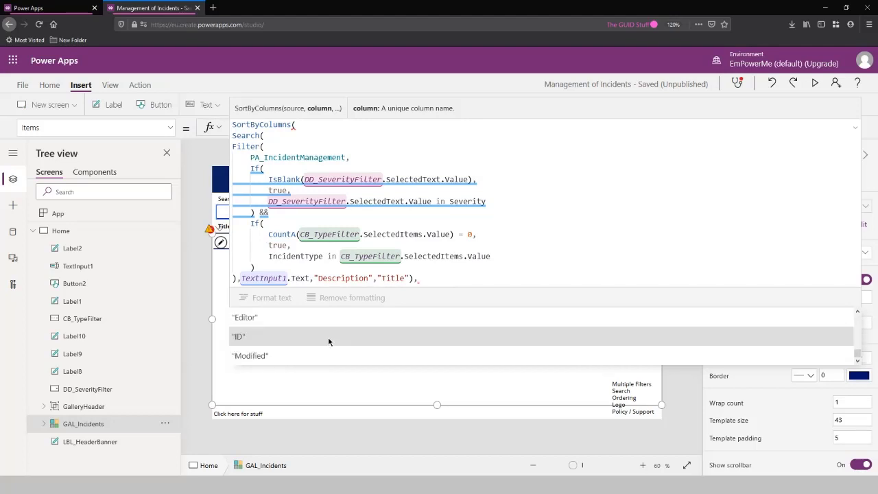
scroll(329, 340, up, 2)
scroll(327, 339, down, 2)
scroll(327, 339, up, 1)
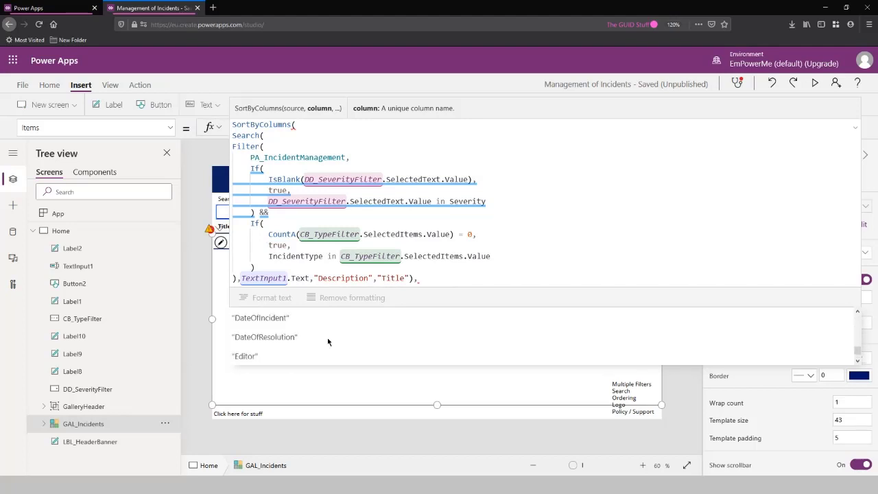
scroll(327, 338, up, 1)
text(Ti)
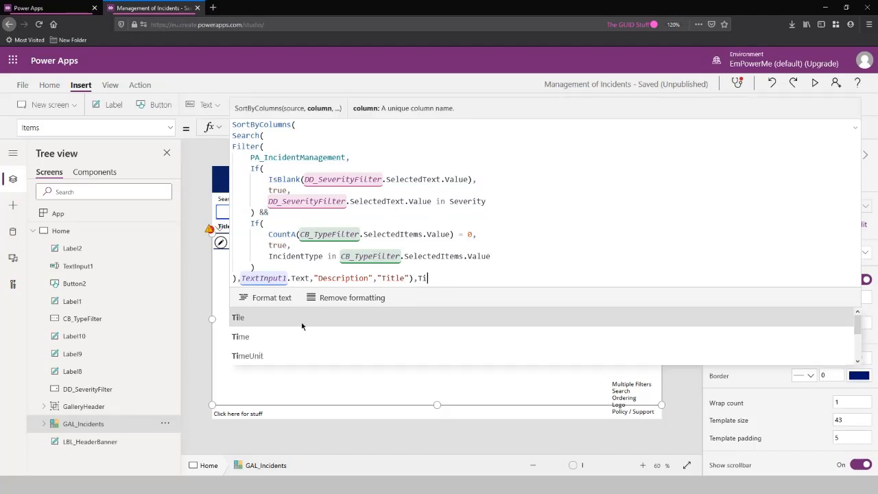
text(t)
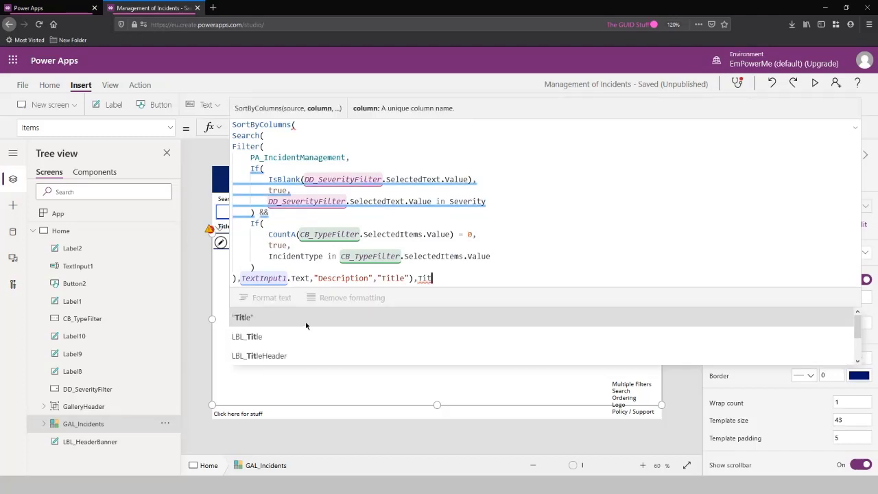
click(305, 321)
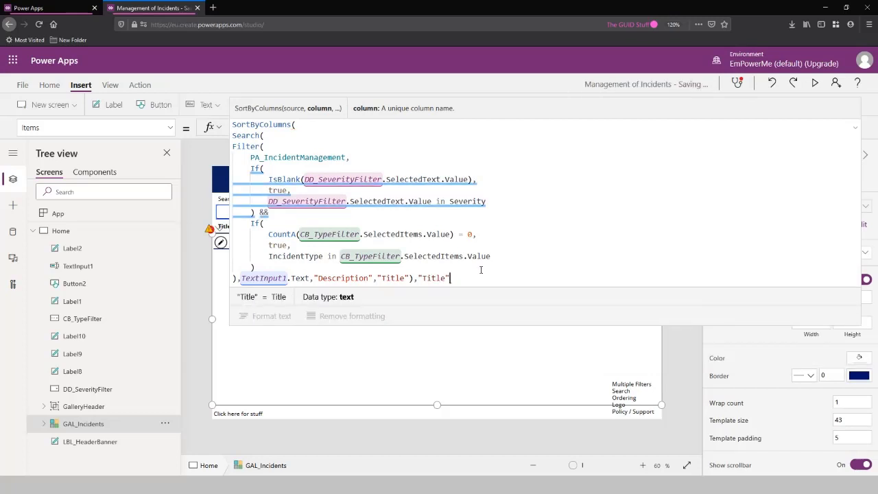
- Add Ascending as the sort order, complete the SortByColumns formula with a closing bracket, and return to the canvas
text(,)
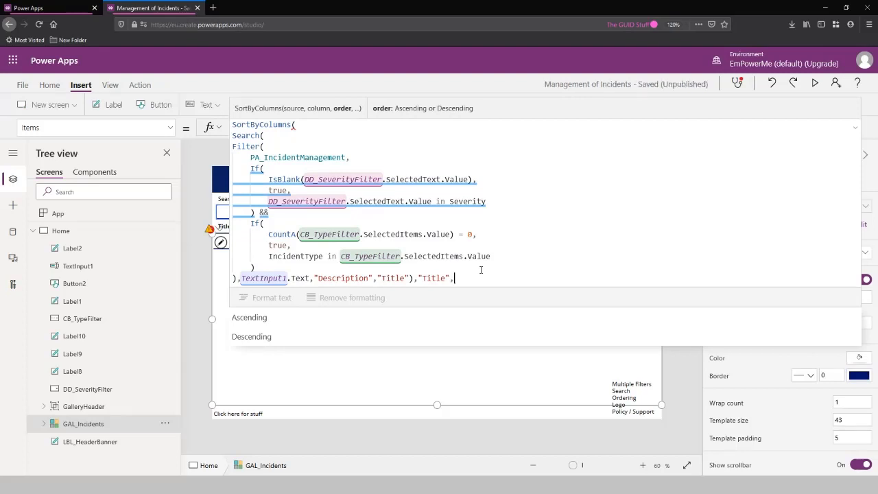
key(Escape)
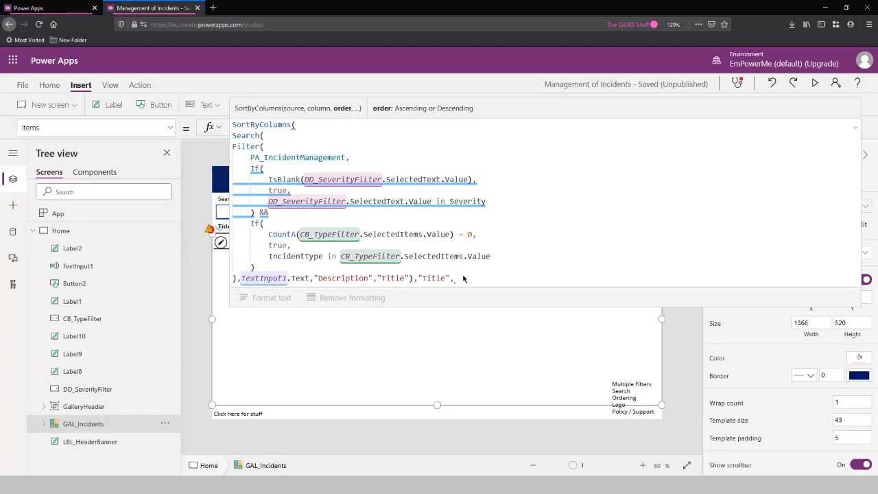
text(Ascending)
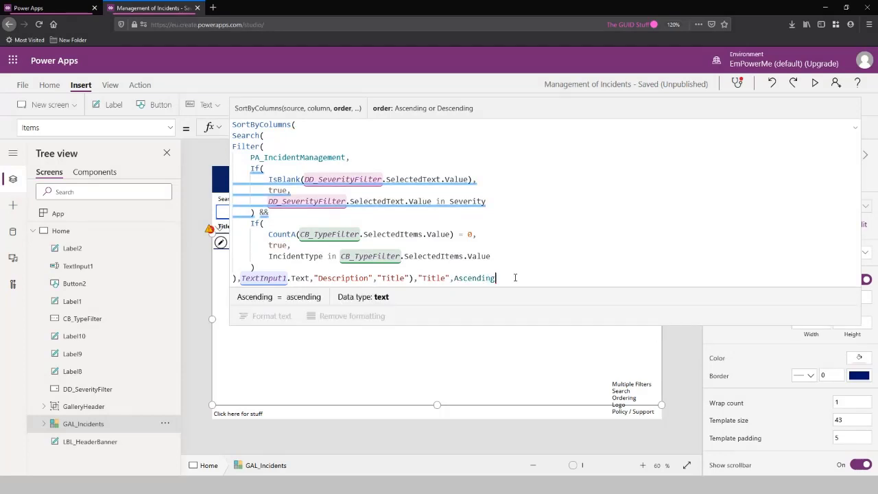
text())
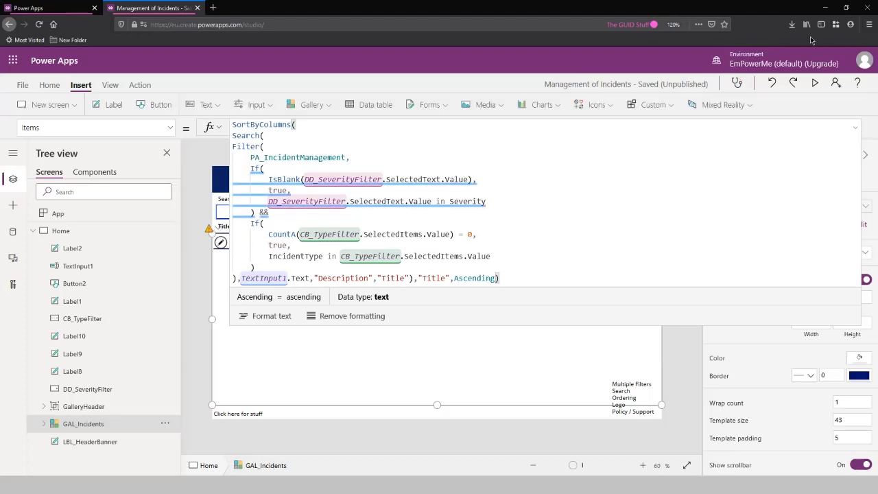
click(257, 302)
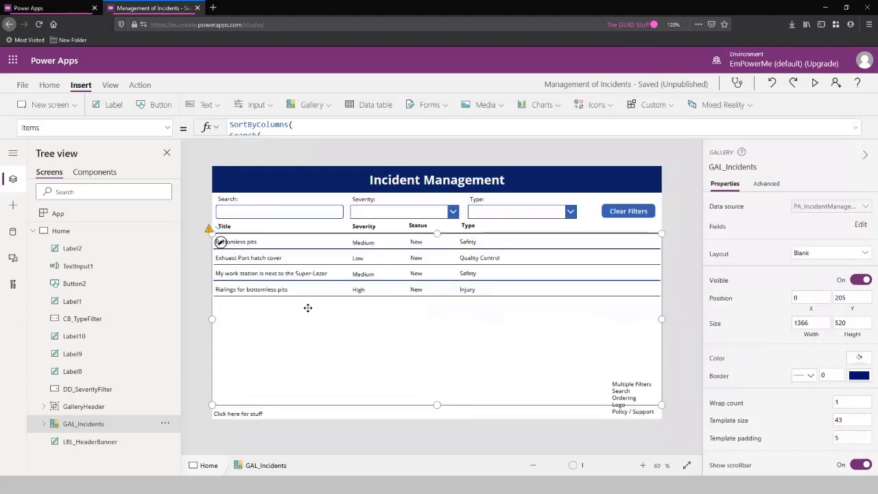
click(258, 303)
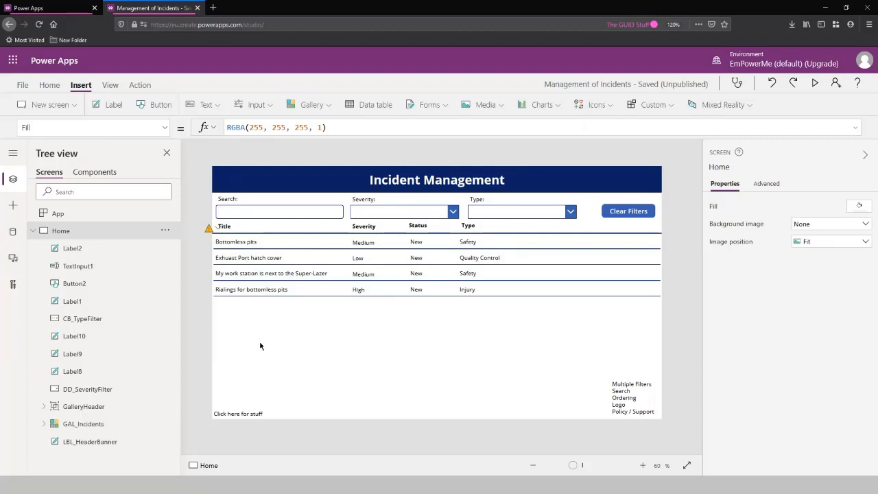
- Change the sort order in the GAL_Incidents gallery's Items formula to Descending, keeping the closing bracket
click(221, 242)
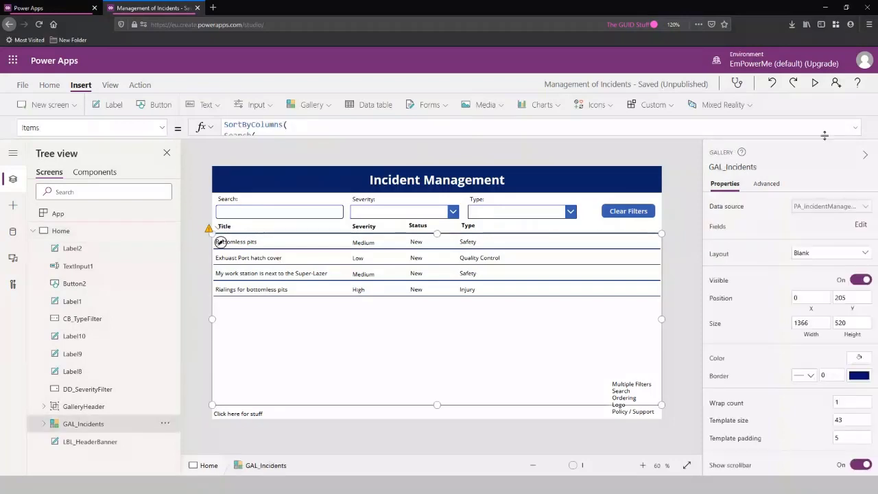
click(857, 129)
click(519, 278)
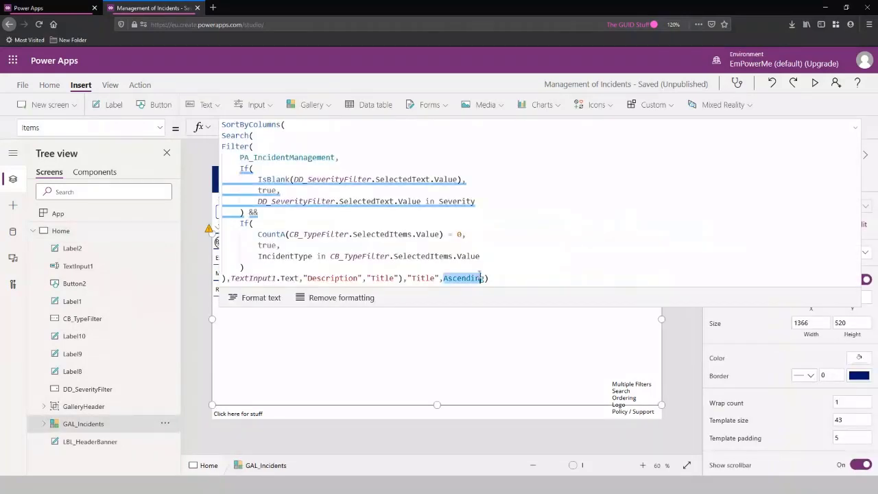
text(Des)
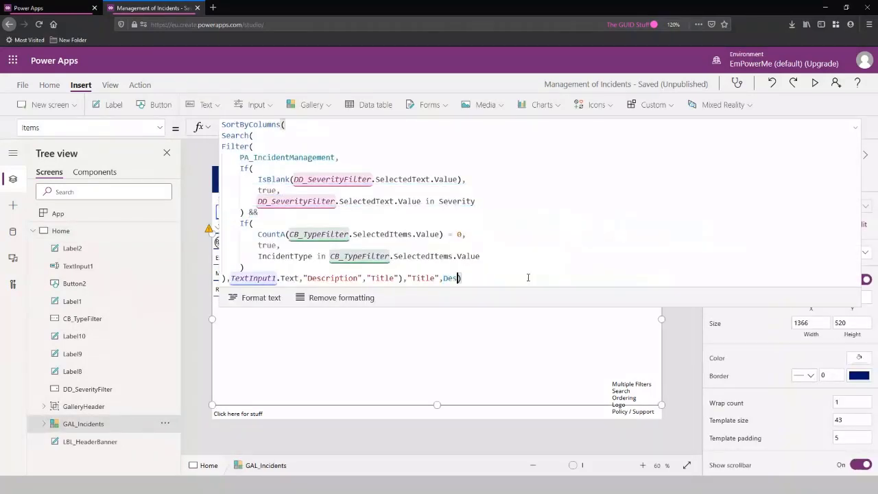
text(c)
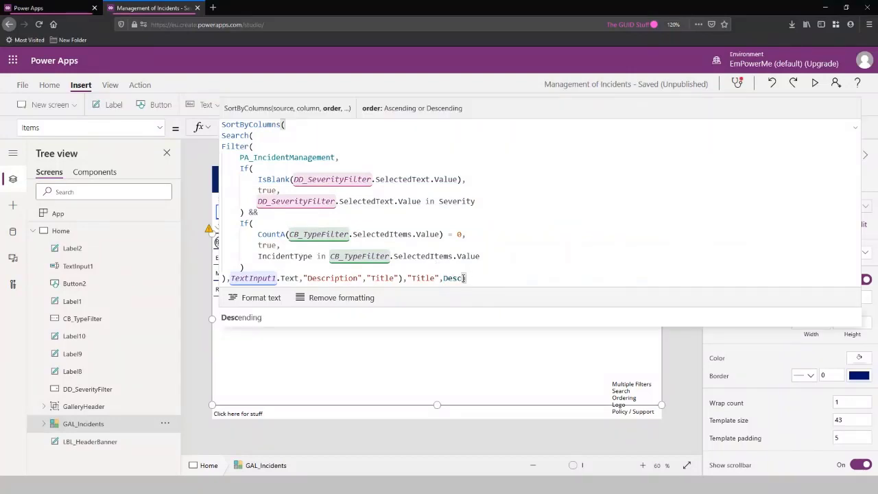
click(319, 319)
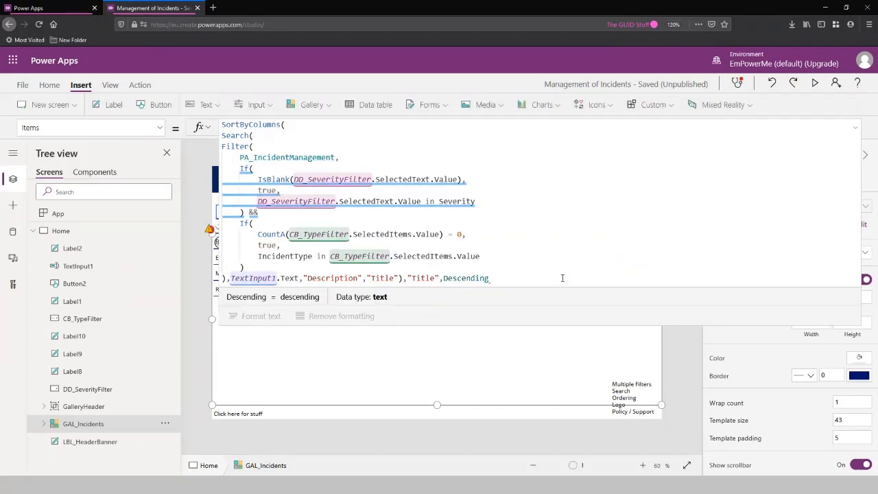
text())
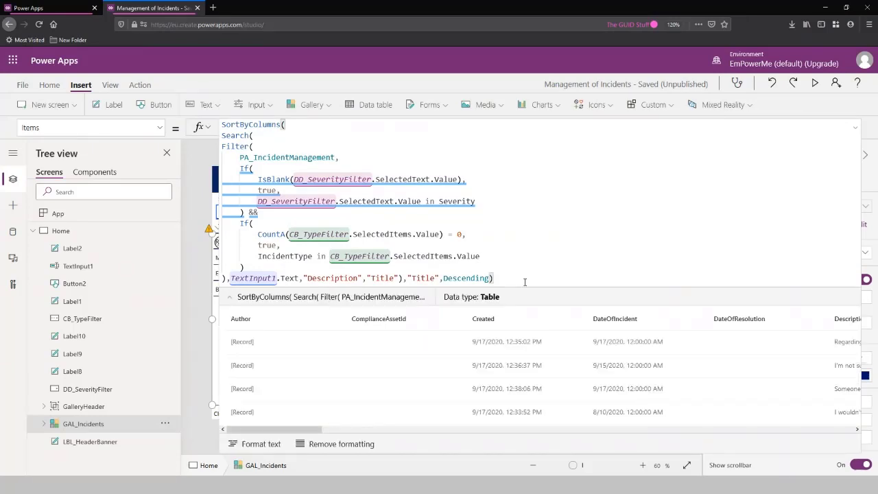
- Examine how the brackets of the SortByColumns, Search and Filter expressions pair up, and collapse the Items formula
drag(526, 280, 506, 268)
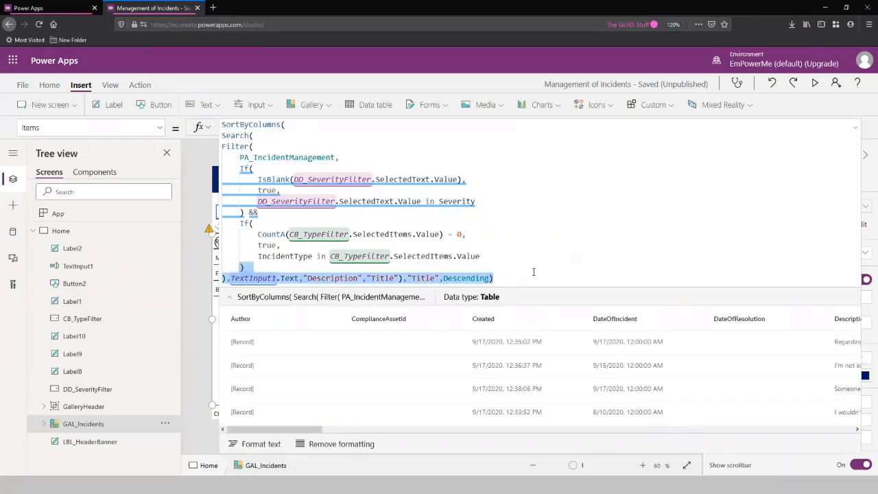
click(469, 282)
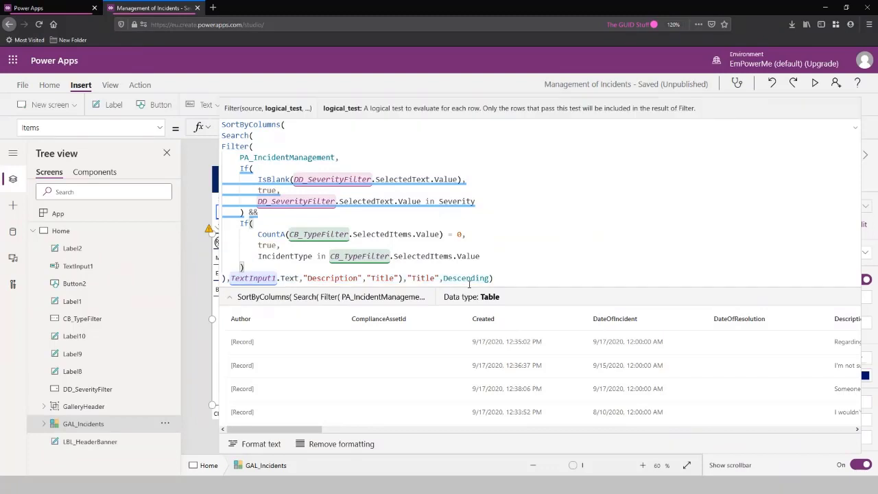
click(403, 278)
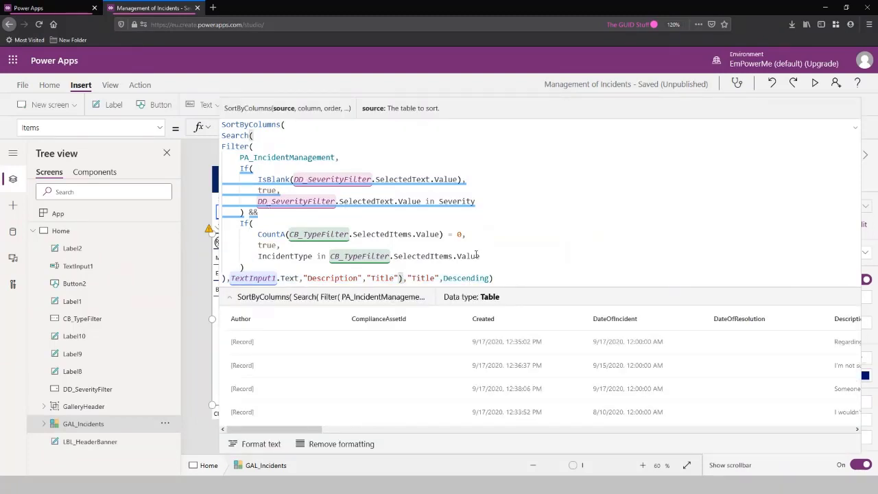
click(495, 278)
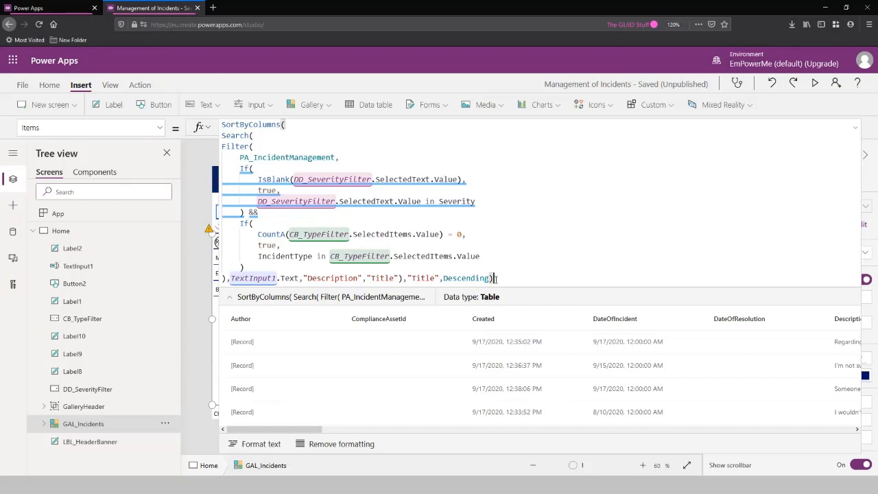
text())
click(282, 127)
click(442, 234)
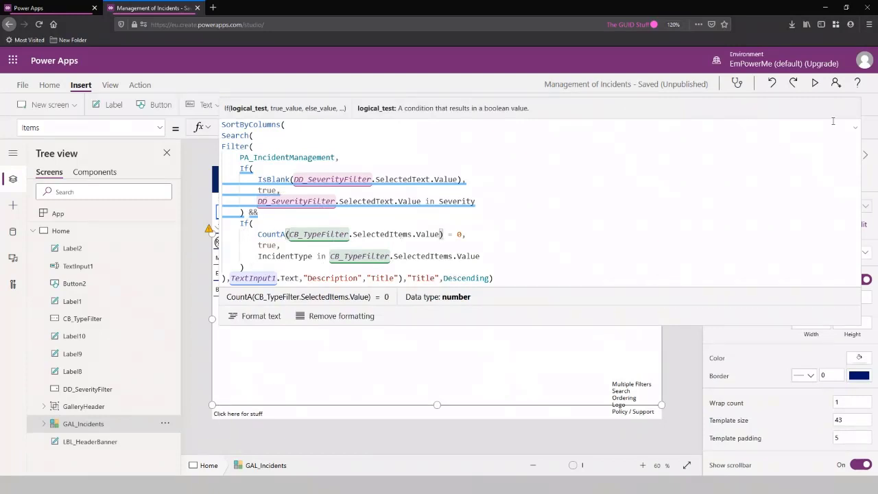
click(856, 131)
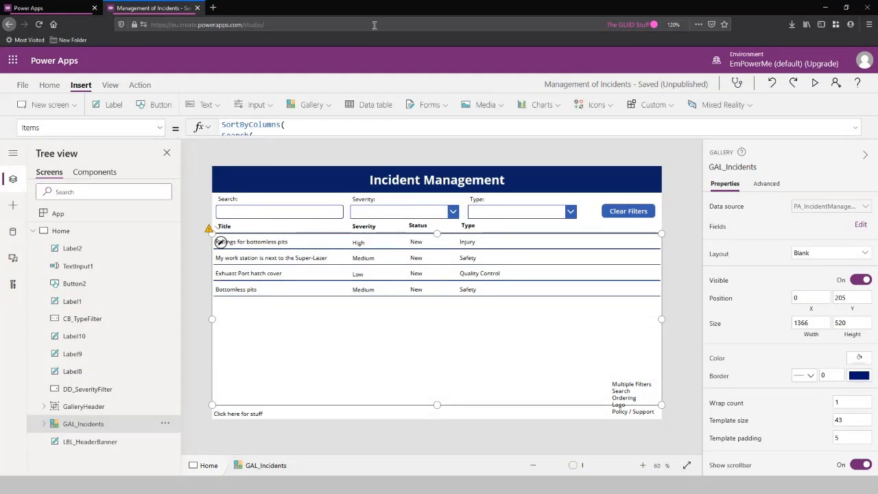
- Add a Sort icon to the screen and place it between the Type filter and the Clear Filters button
click(601, 105)
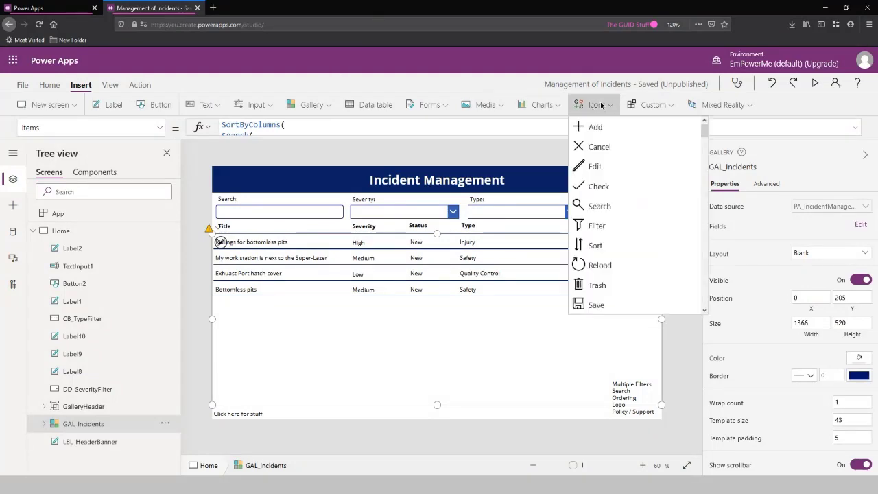
click(596, 246)
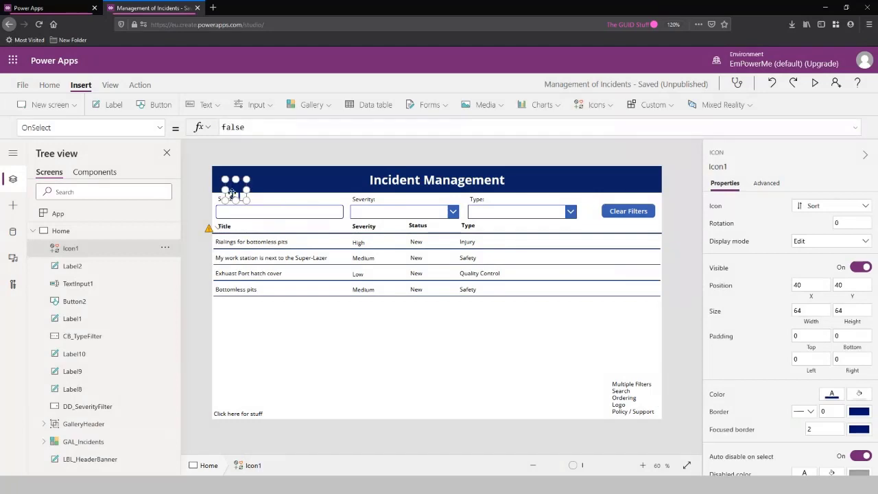
drag(233, 189, 585, 209)
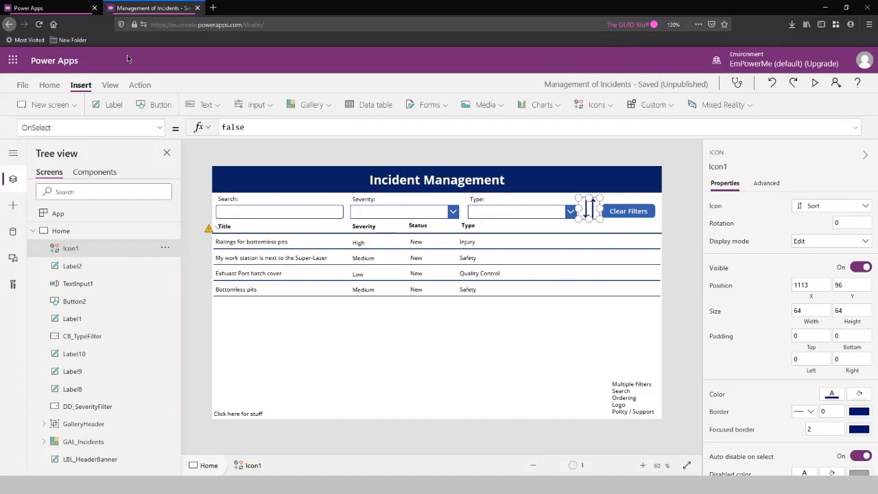
- Colour the sort icon black and shrink it to about 47 wide by 42 high
click(49, 84)
click(386, 104)
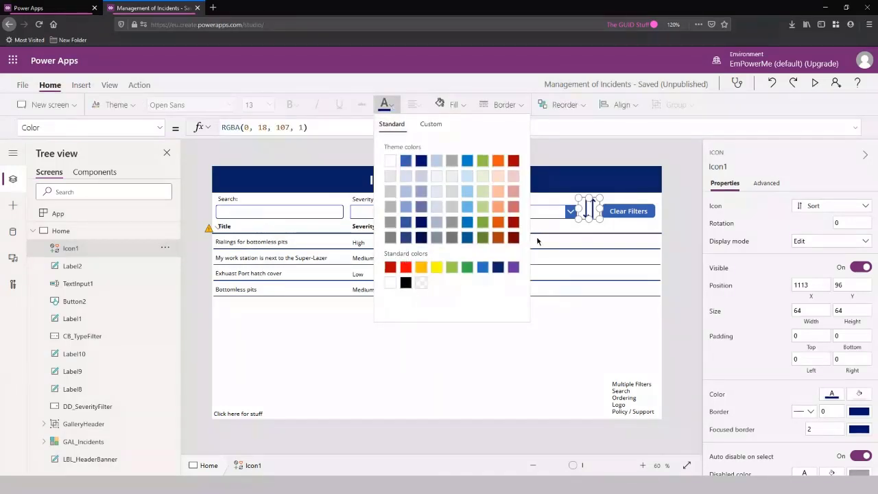
drag(578, 198, 584, 205)
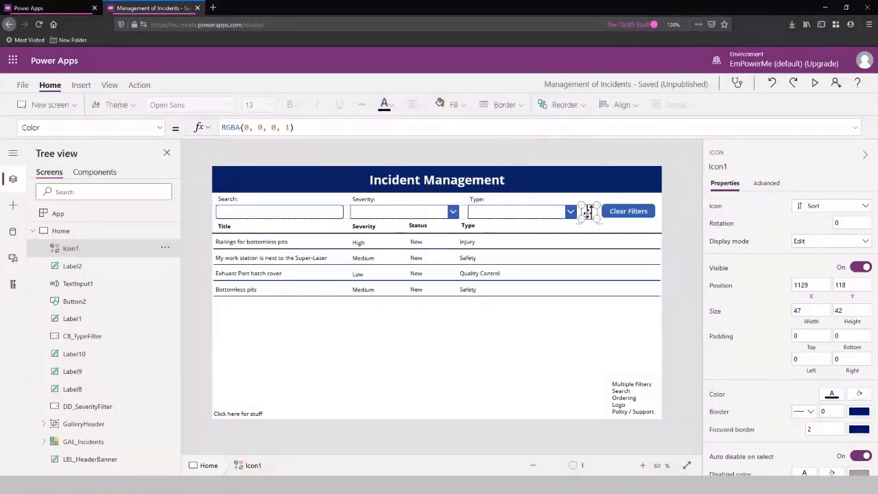
- Move the sort icon beside the Title header at X 71, Y 167, and shrink it to about 33 by 27
drag(588, 212, 240, 221)
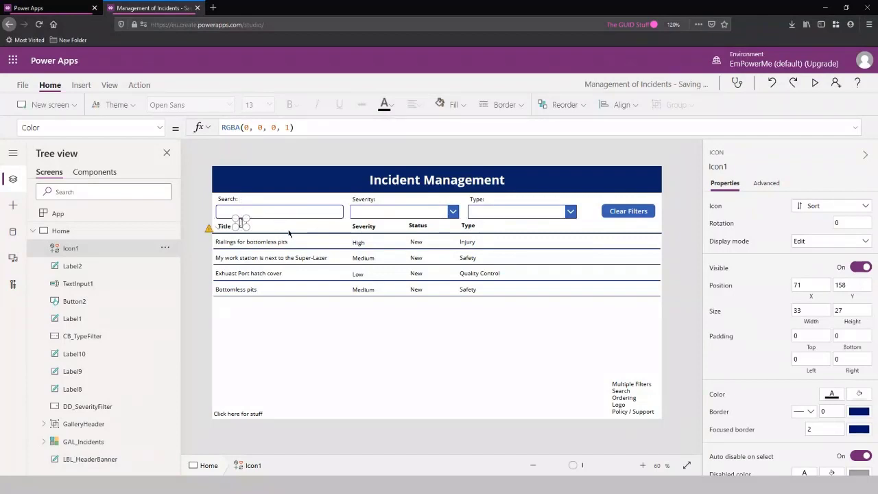
key(Down)
key(Down)
key(Down)
key(Down)
key(Down)
key(Down)
key(Down)
key(Down)
key(Down)
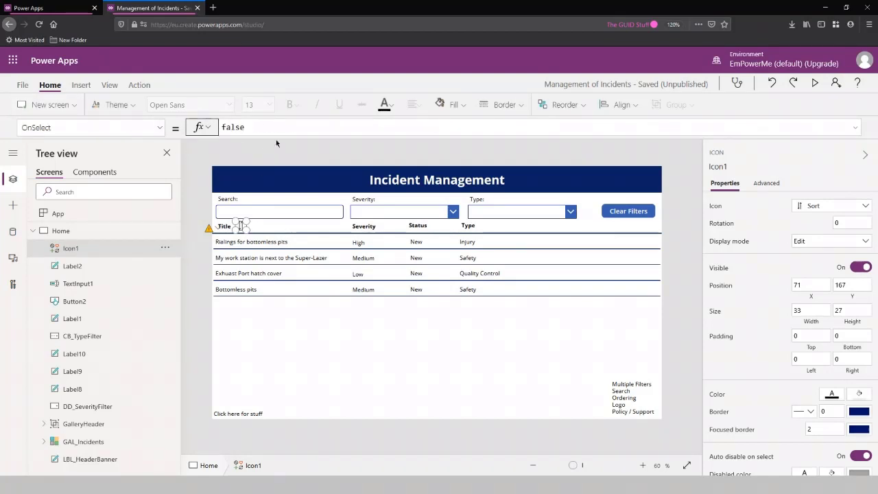
- Set the sort icon's OnSelect formula to Set(varSortOrder,Ascending) and trigger the icon once on the canvas
double_click(275, 126)
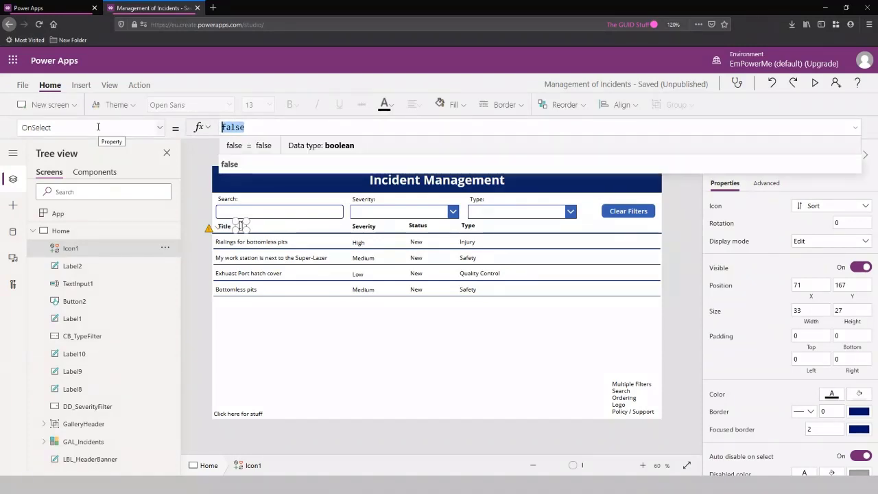
text(set)
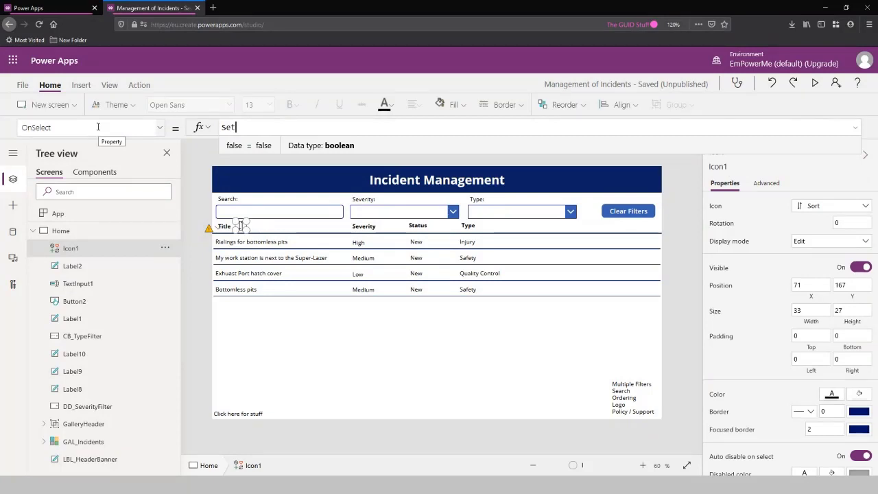
text((varSortOrde)
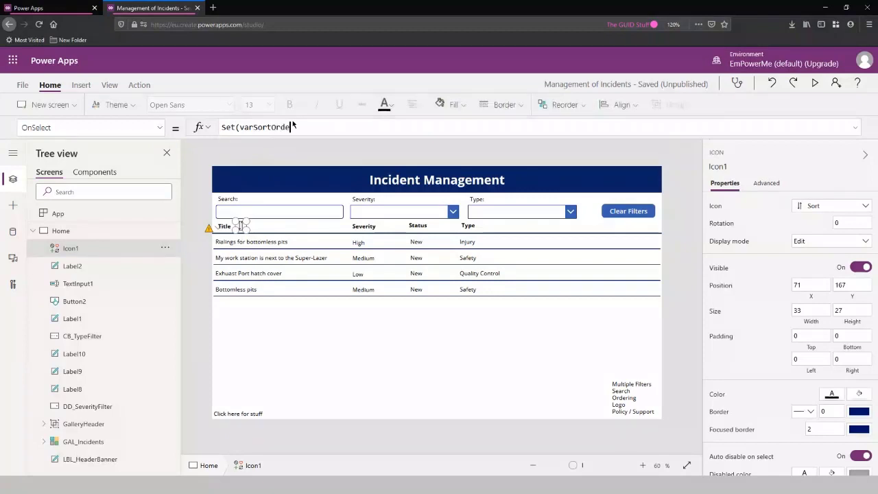
text(r,)
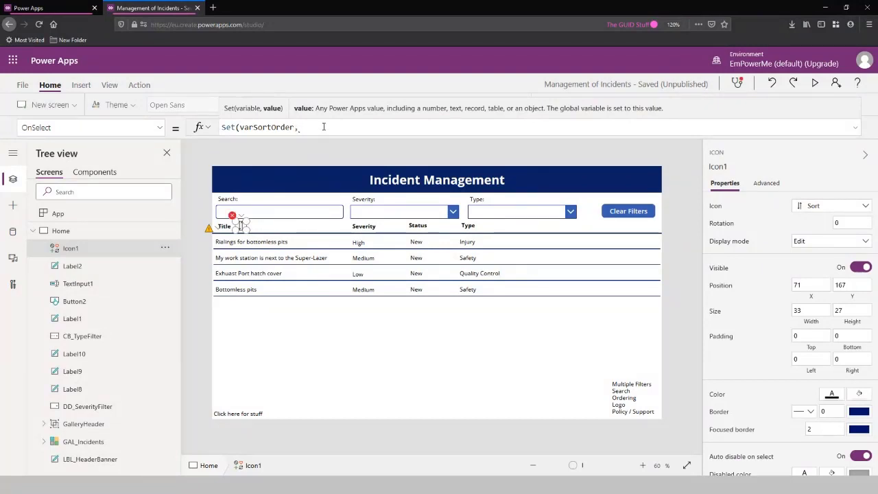
text(Ascend)
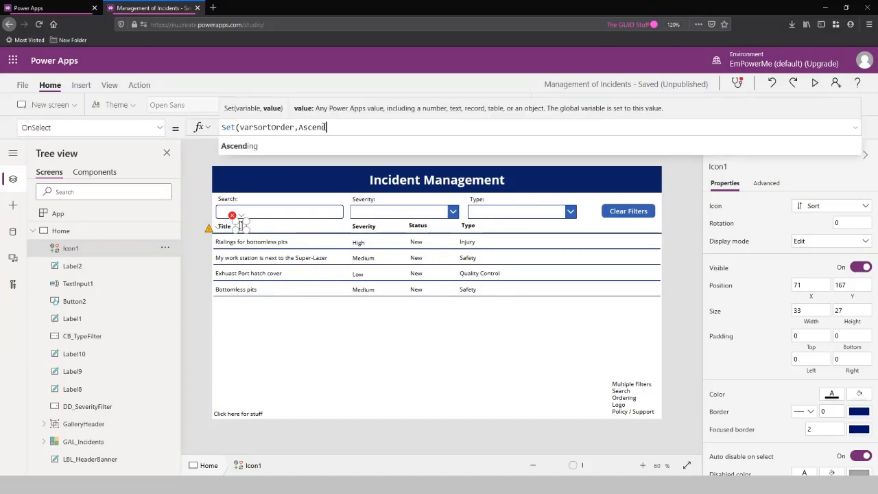
text(ing)
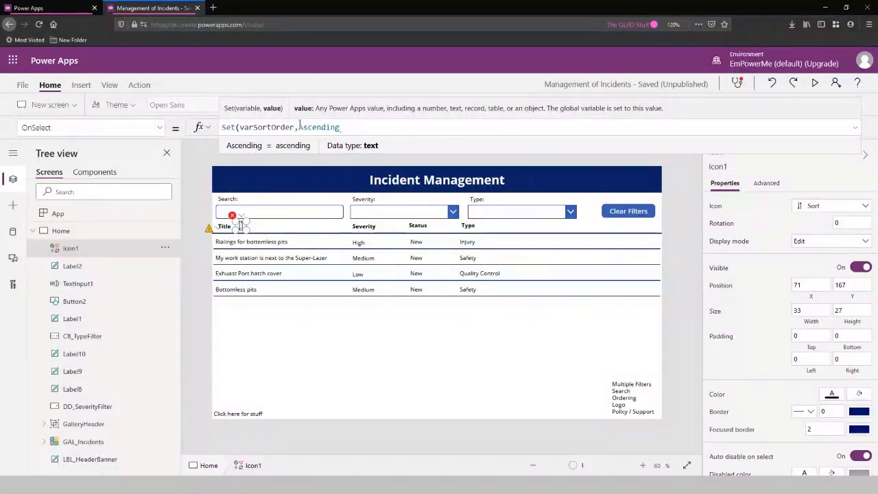
drag(299, 128, 341, 127)
click(336, 127)
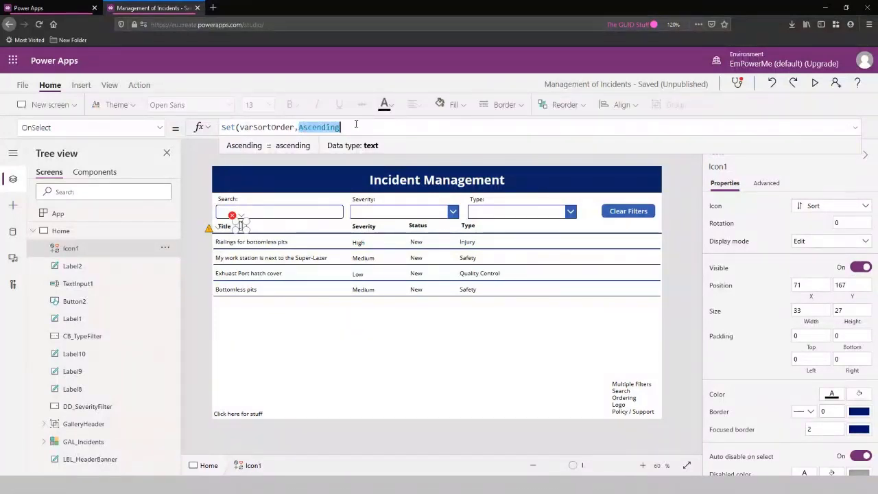
click(340, 128)
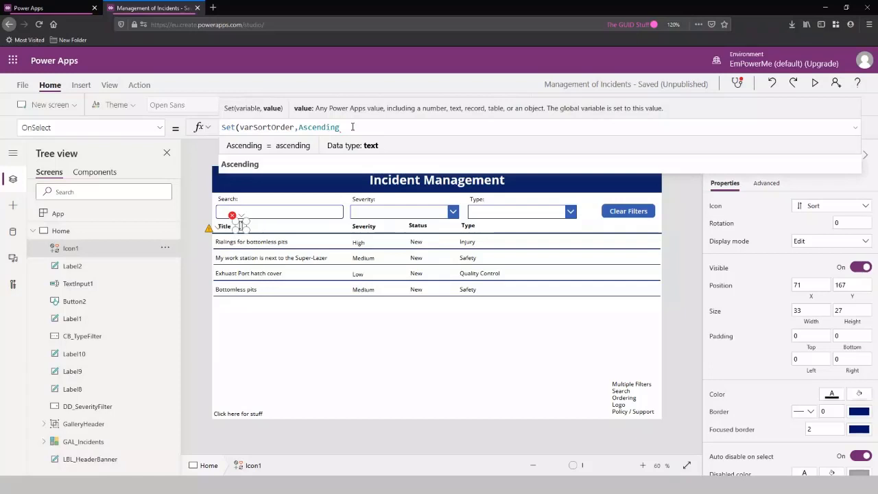
text())
click(240, 227)
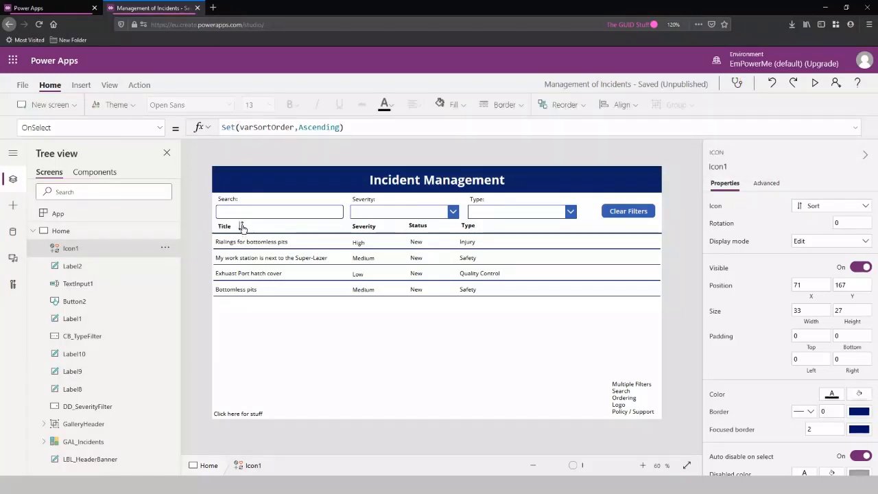
- Replace the fixed Descending order in the GAL_Incidents gallery's Items formula with varSortOrder, and collapse the formula
click(283, 310)
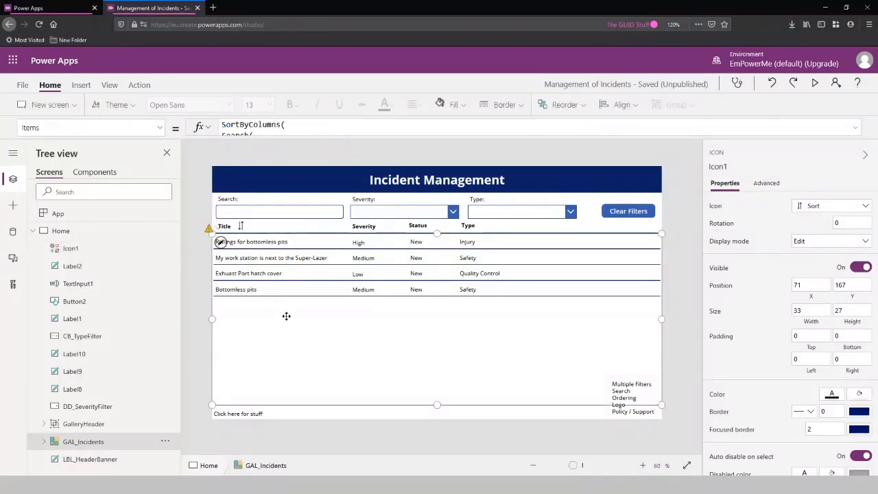
click(857, 128)
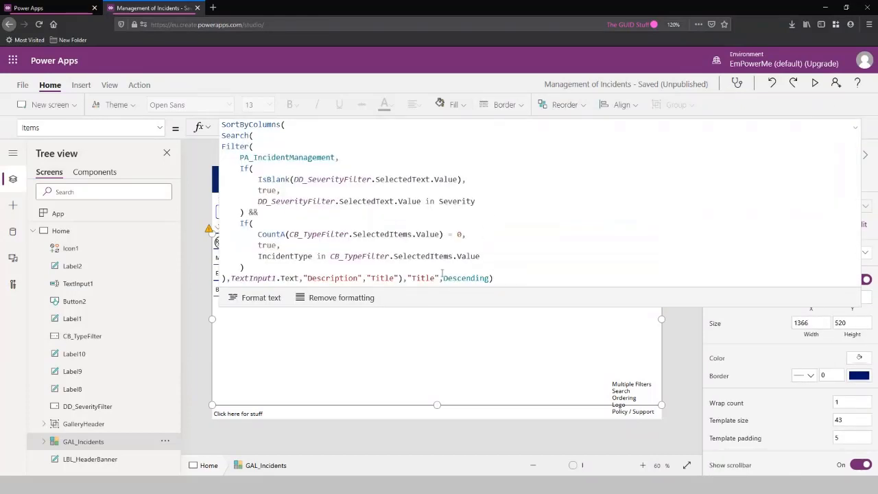
double_click(447, 278)
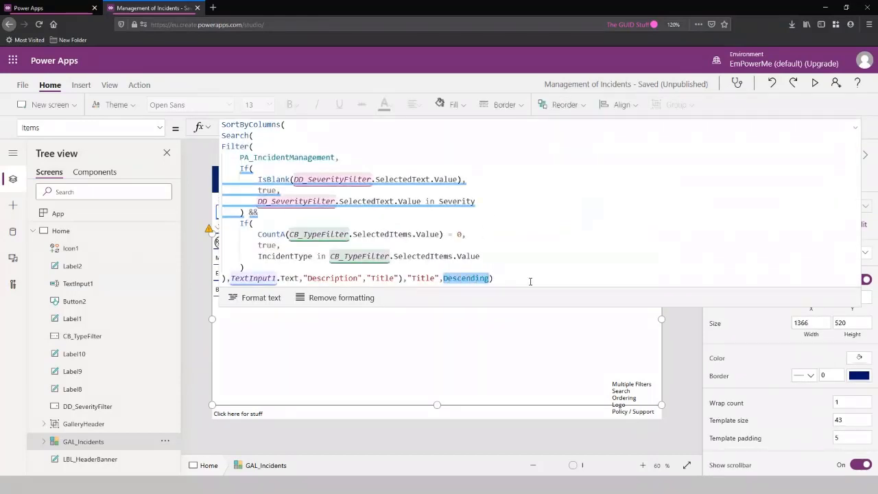
text(var)
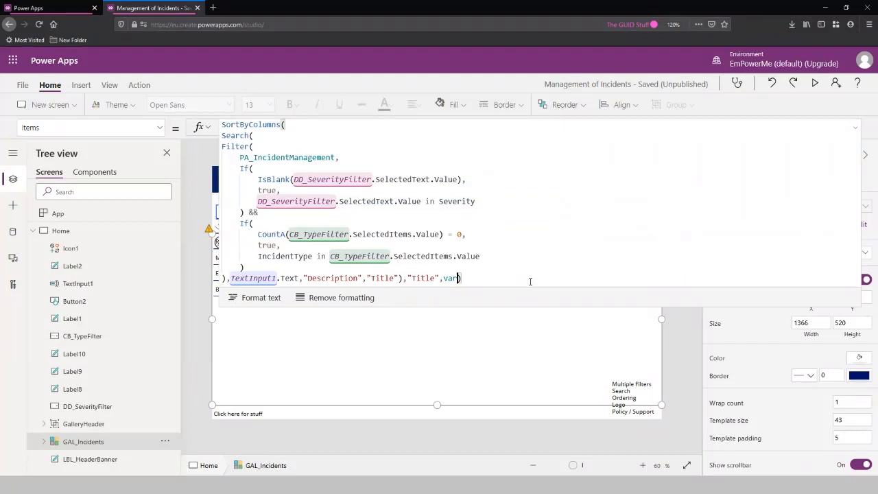
text(SortOrder)
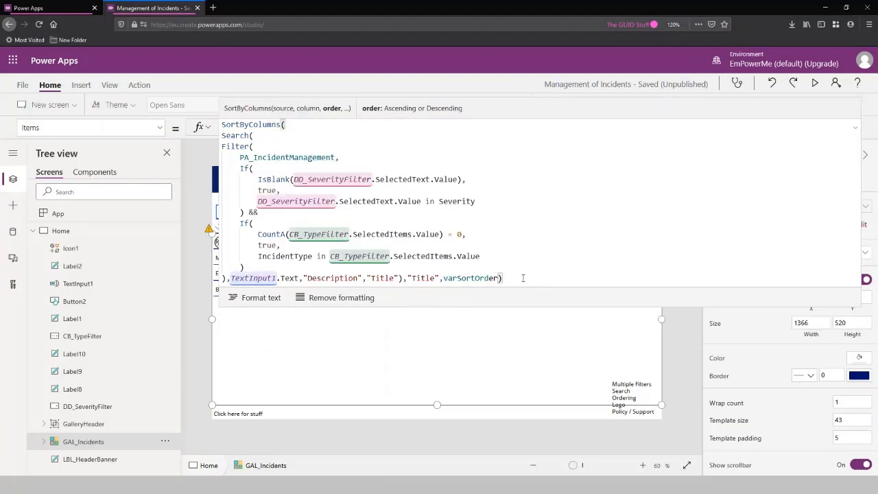
click(550, 274)
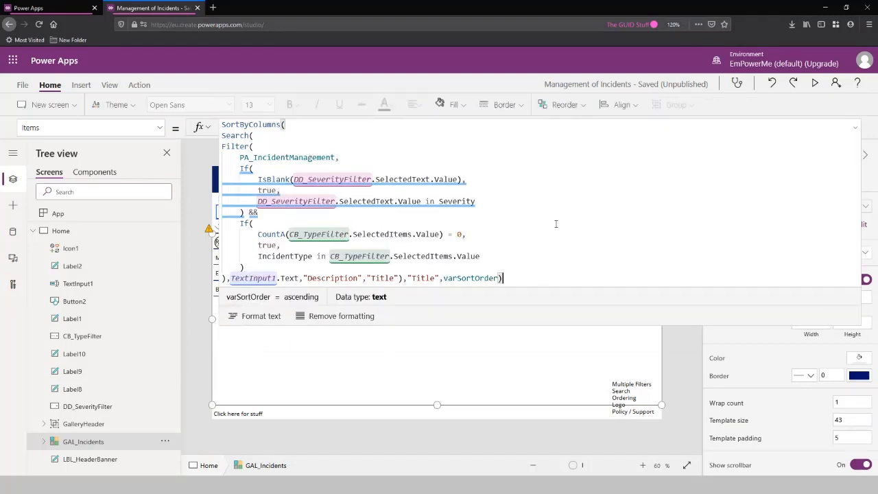
click(856, 129)
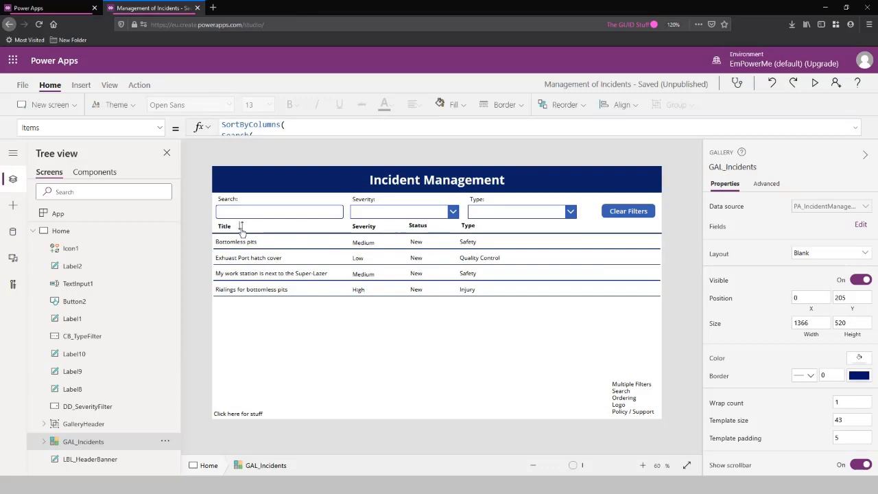
- Insert the condition If(varSortOrder = Decending, before the Set call in the sort icon's OnSelect formula
click(242, 232)
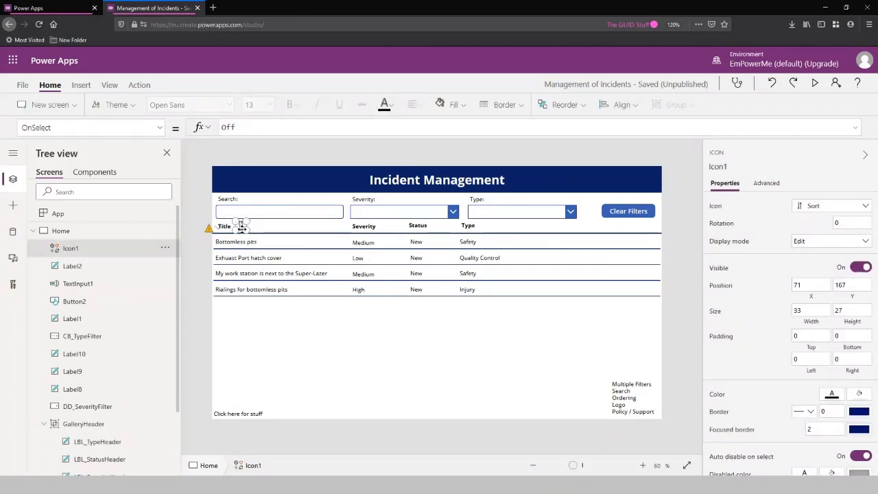
click(241, 225)
click(241, 224)
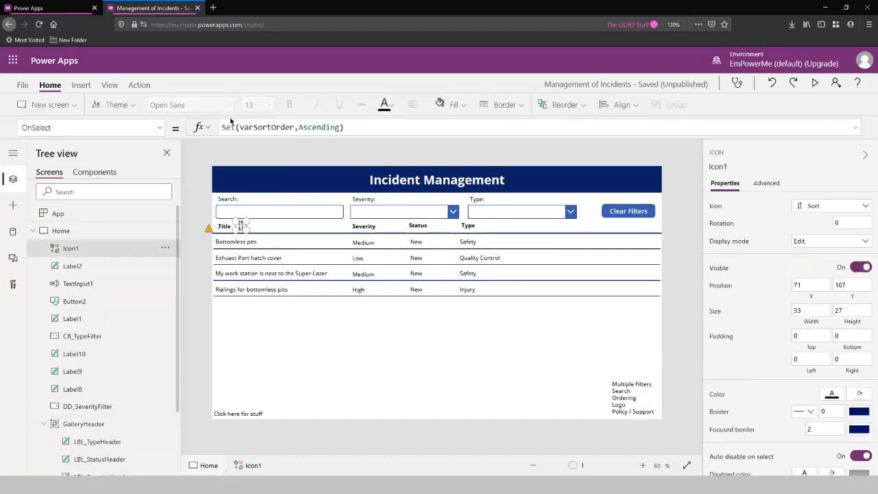
click(225, 127)
text(If)
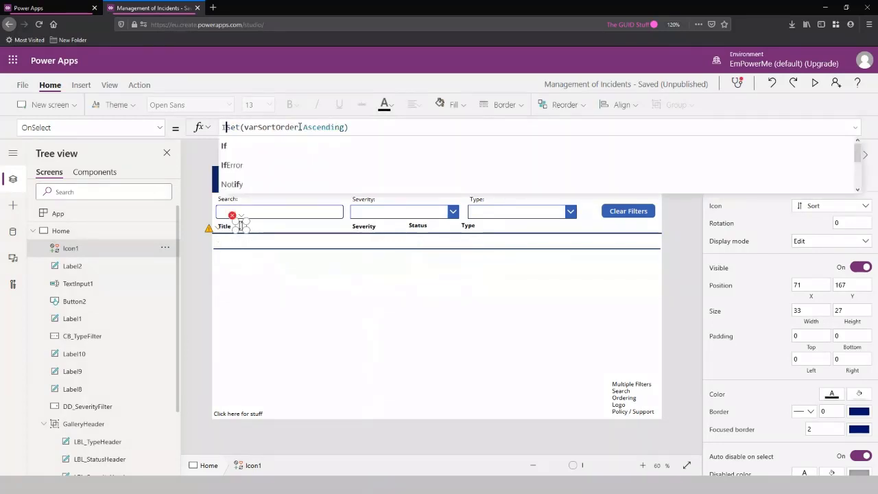
text((var)
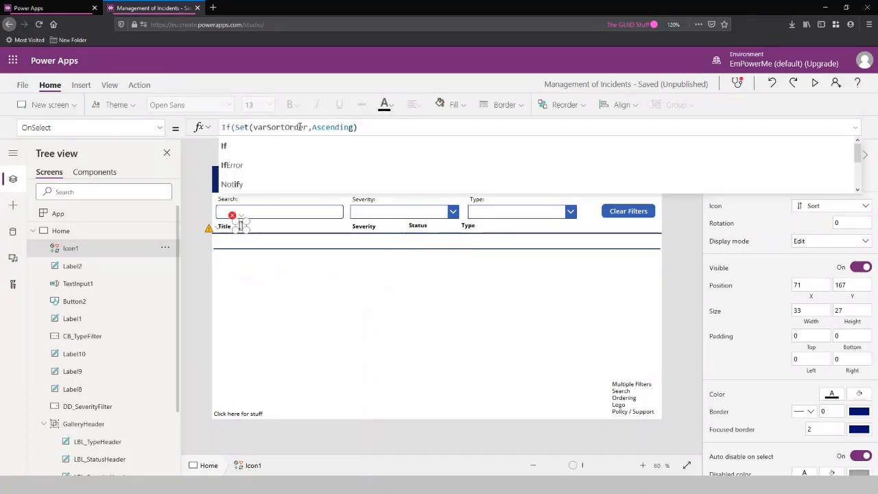
text(SortOr)
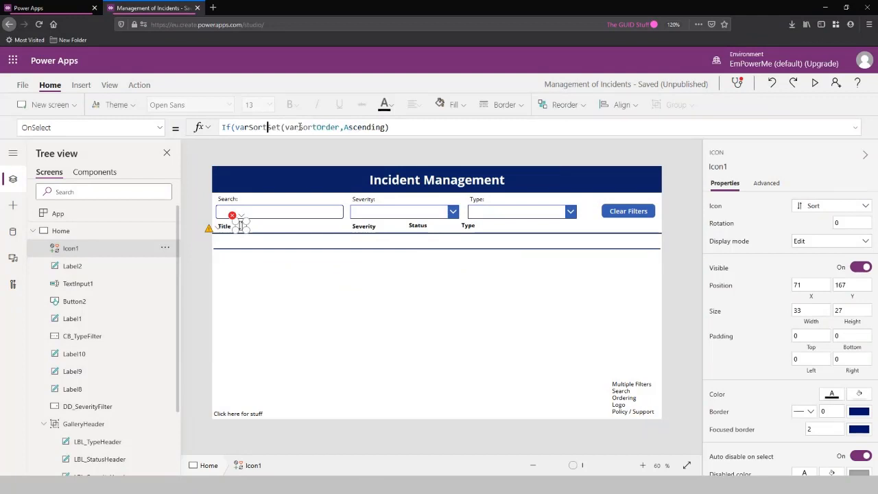
text(der )
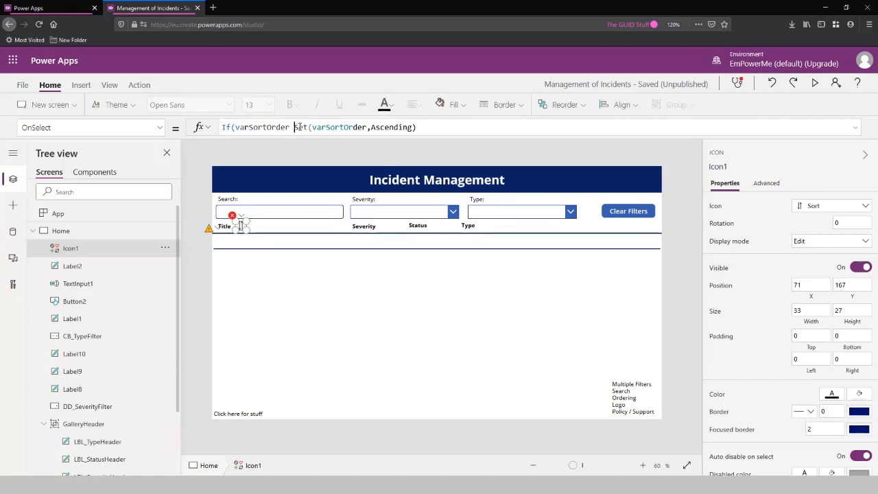
text(= Decending)
click(344, 127)
text(,)
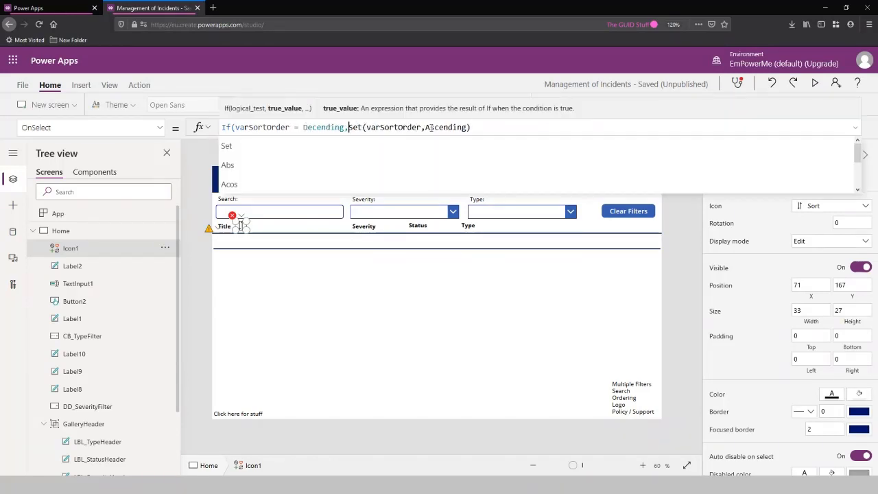
- Complete the sort icon's OnSelect If formula with the else branch Set(varSortOrder,Descending) and its closing parenthesis
click(500, 125)
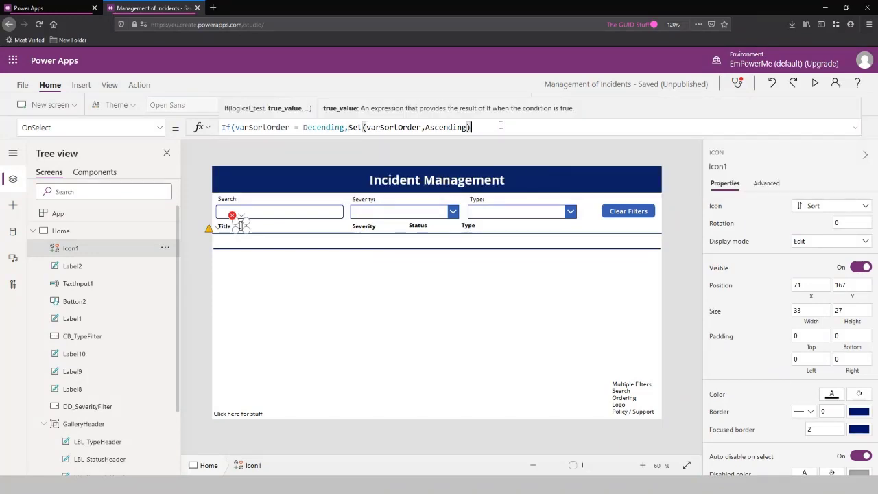
text(,Set)
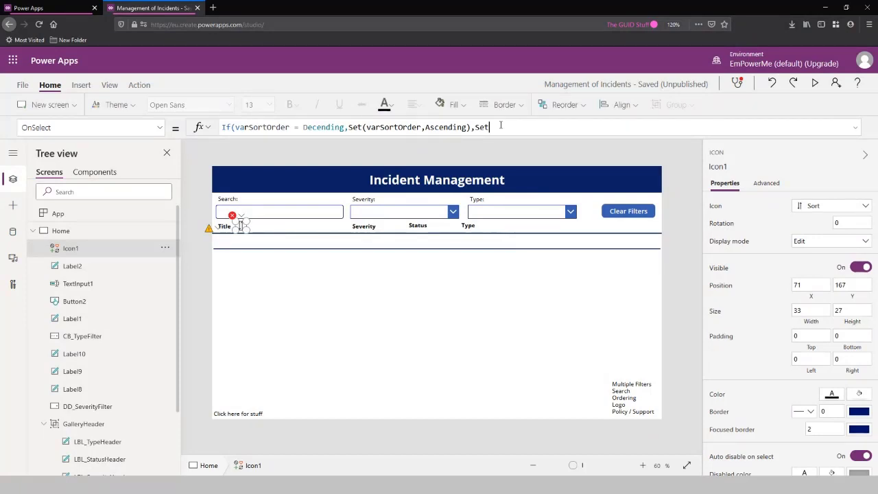
text((varSortOrder)
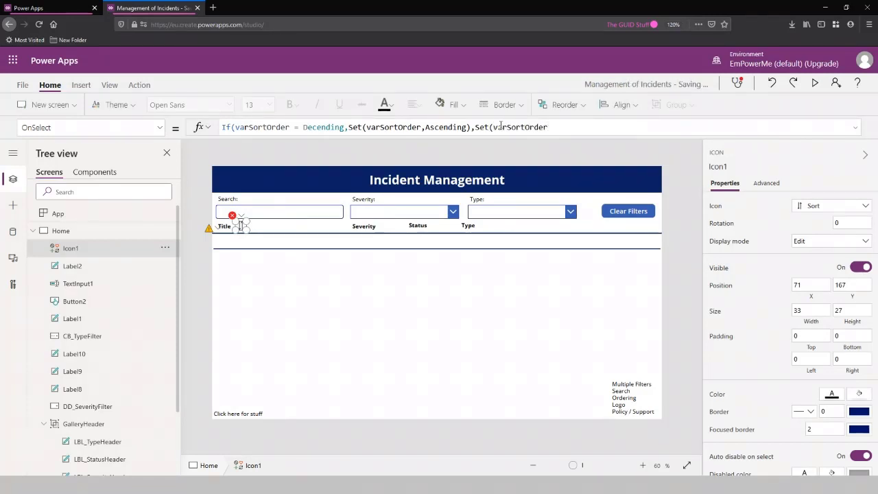
text(,D)
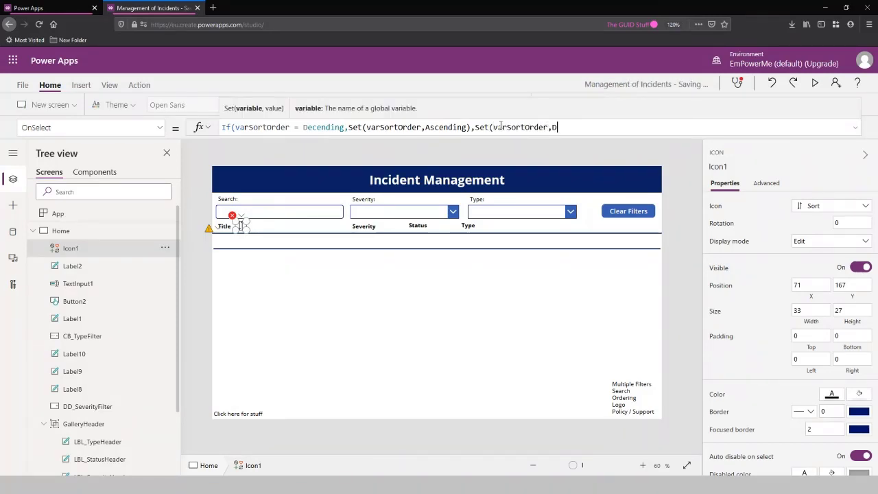
text(esc)
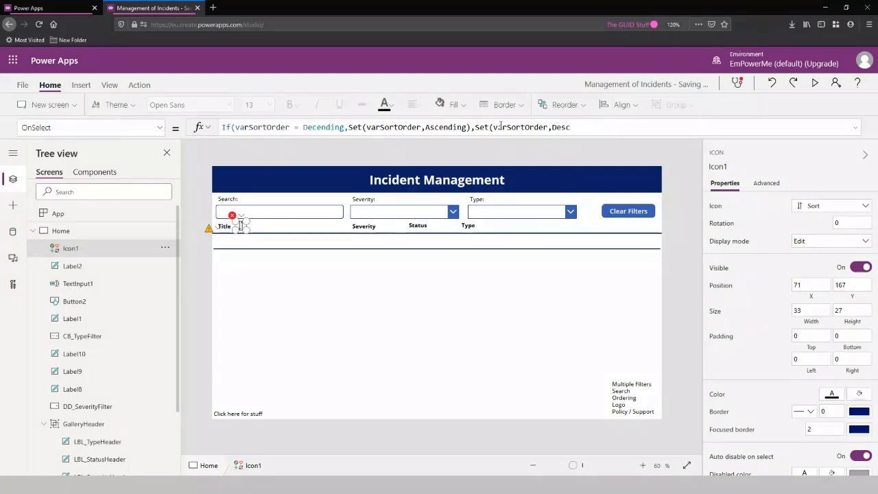
text(ending))
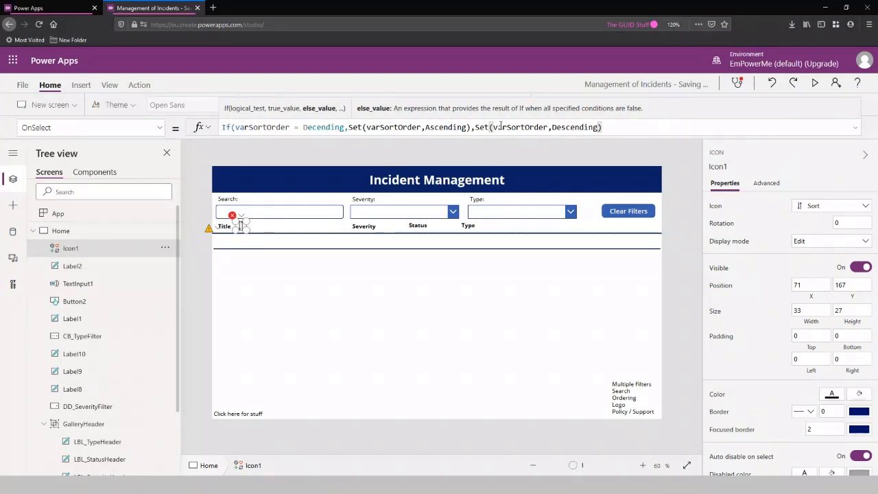
text())
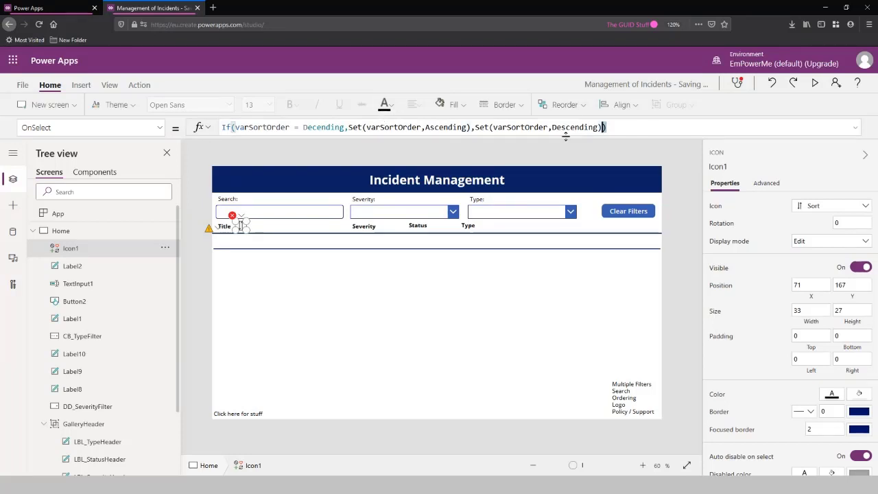
- Correct the misspelled sort order in the If condition of the sort icon's OnSelect formula to Descending
drag(606, 128, 325, 128)
click(385, 128)
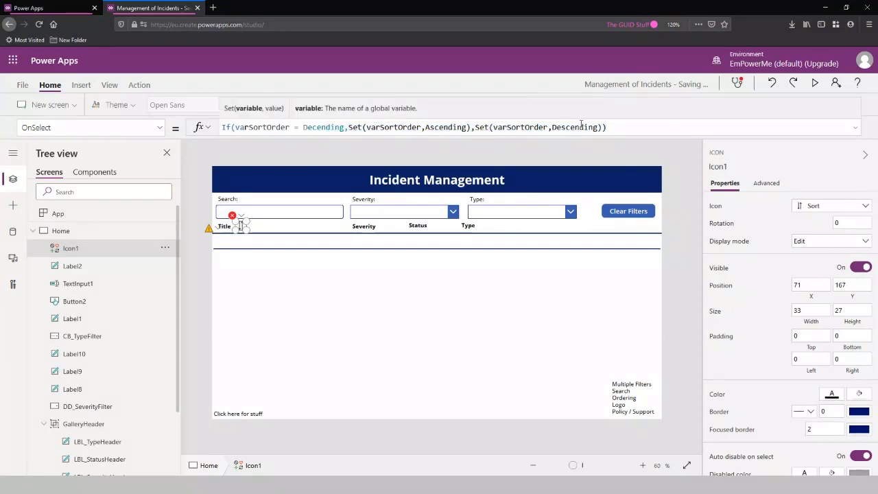
click(610, 127)
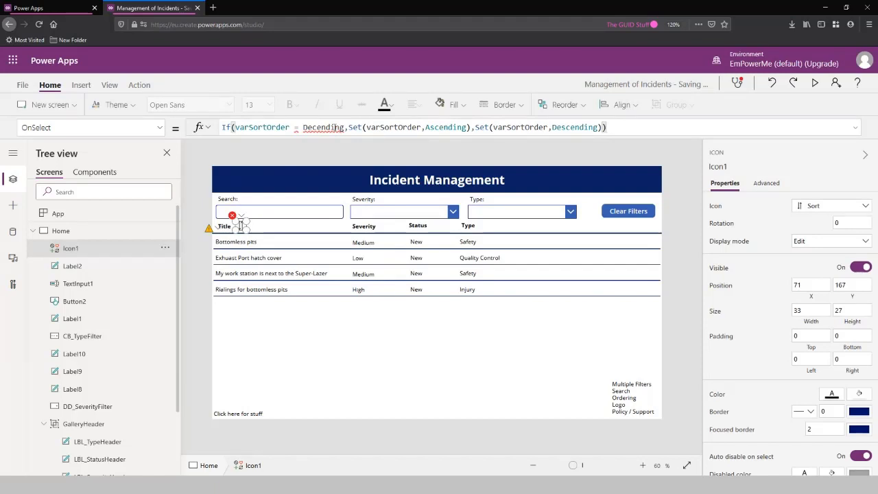
text(s)
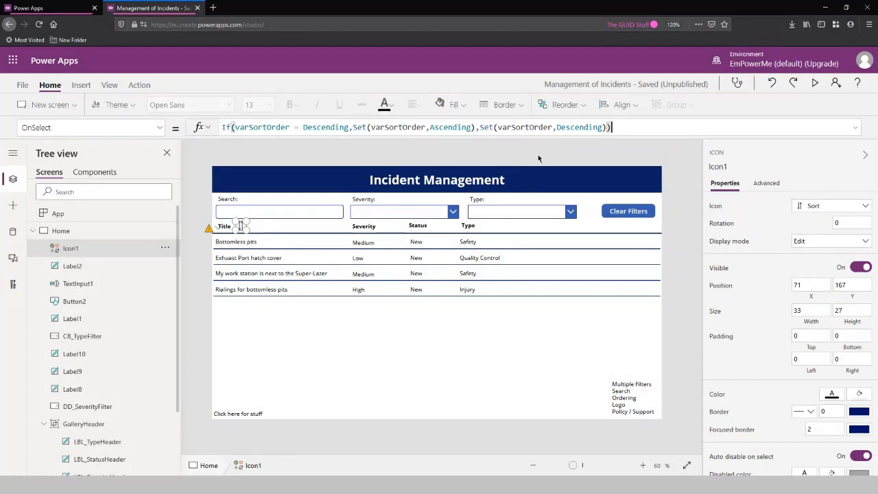
- Preview the app, toggle the Title sort order four times with the sort icon, and exit the preview
key(F5)
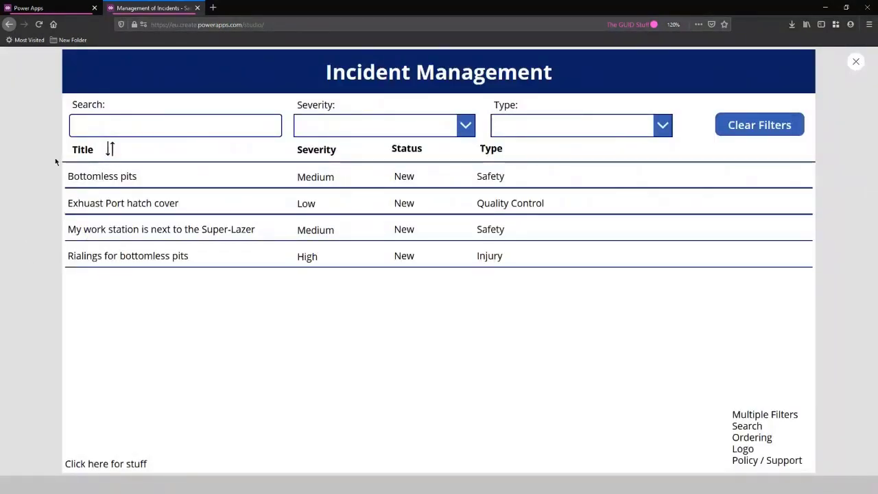
click(111, 149)
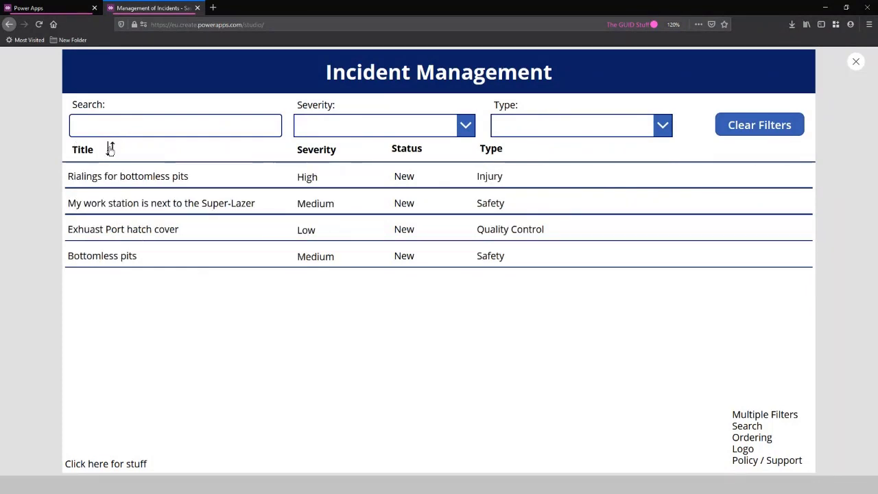
click(111, 150)
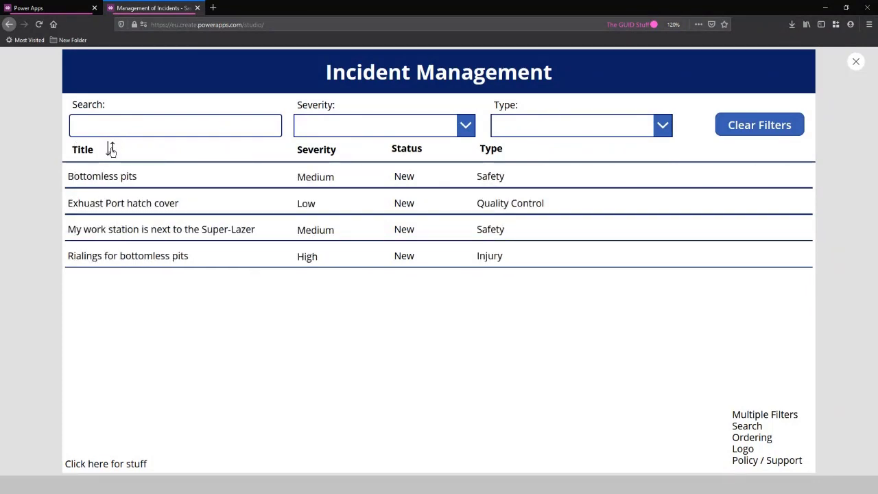
click(111, 149)
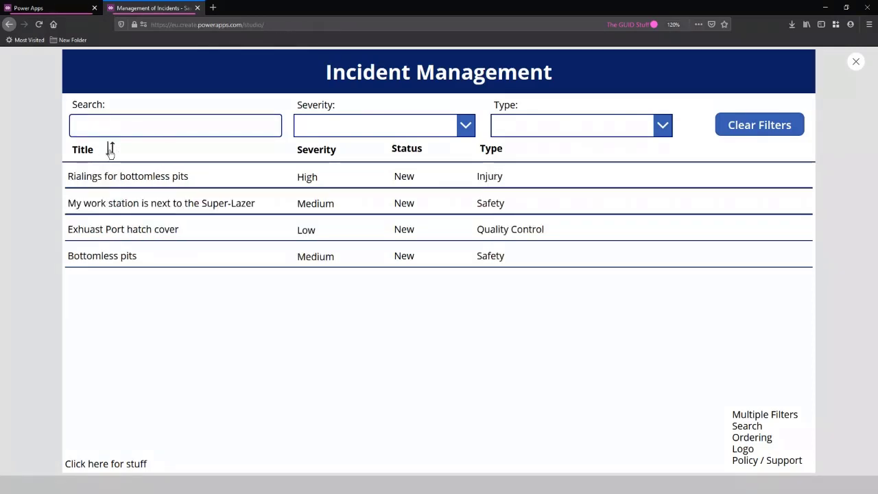
click(110, 148)
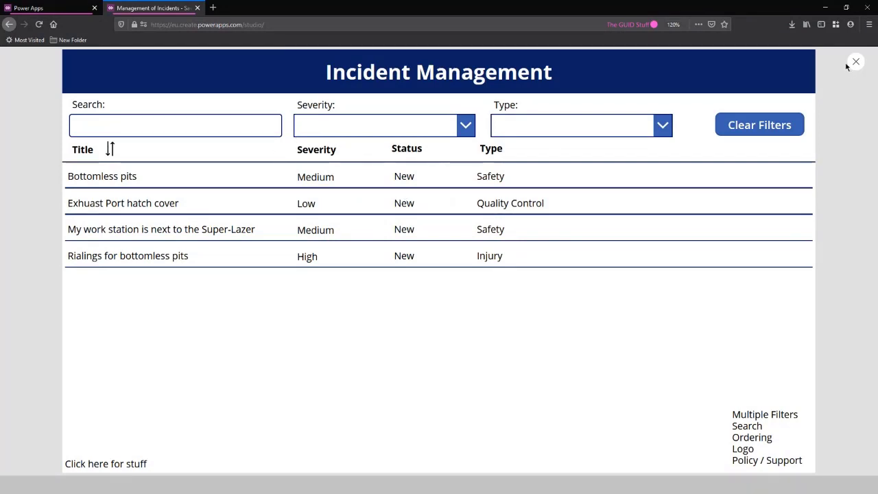
key(Escape)
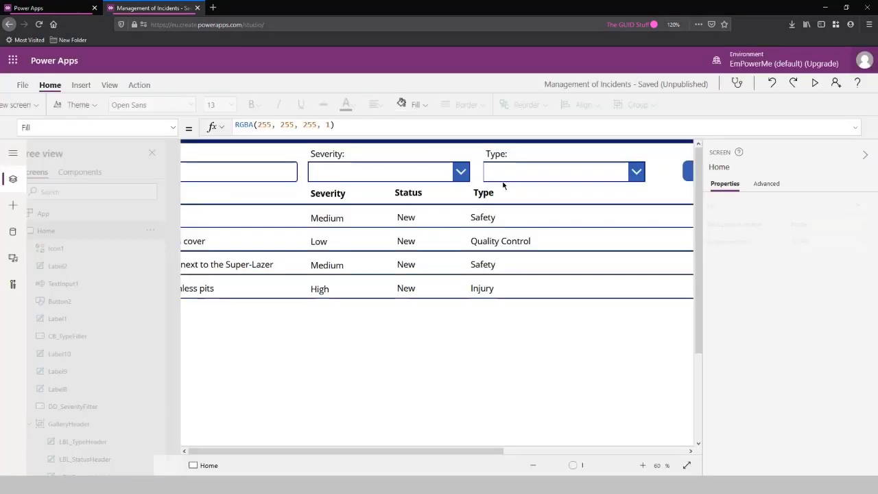
- Auto-format the GAL_Incidents gallery's Items formula into indented lines, then collapse the formula and deselect the gallery
click(855, 127)
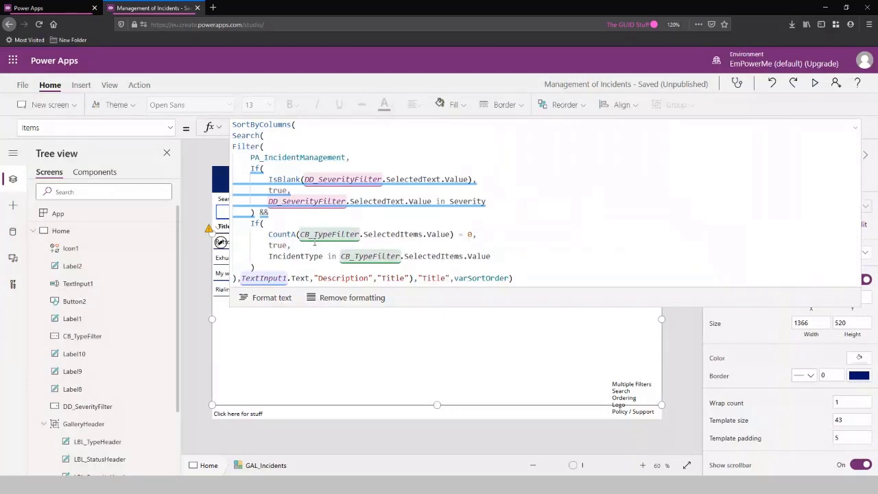
click(267, 297)
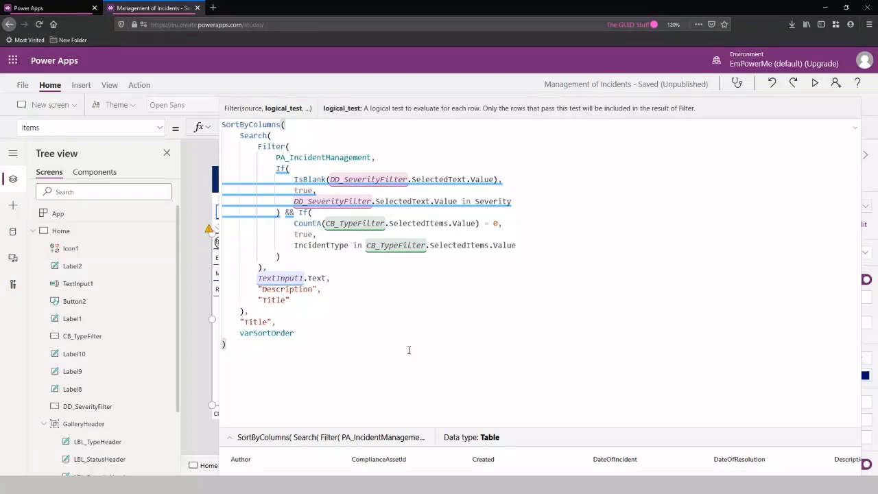
click(855, 129)
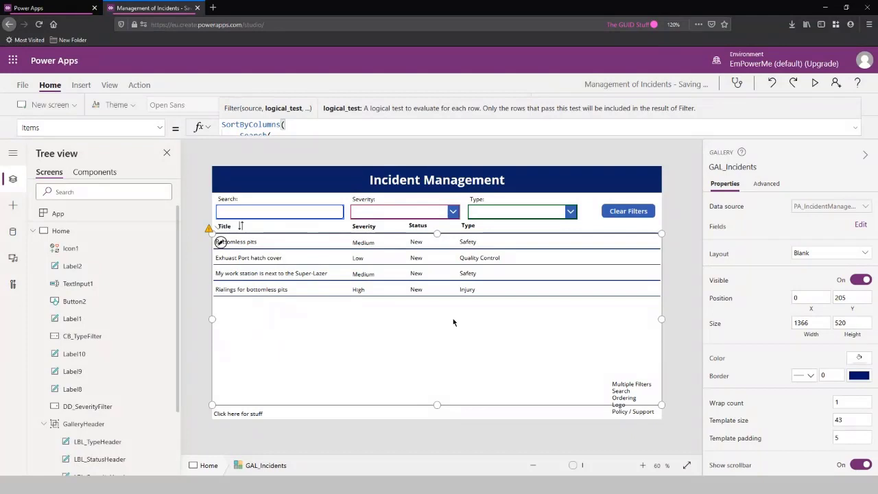
click(685, 244)
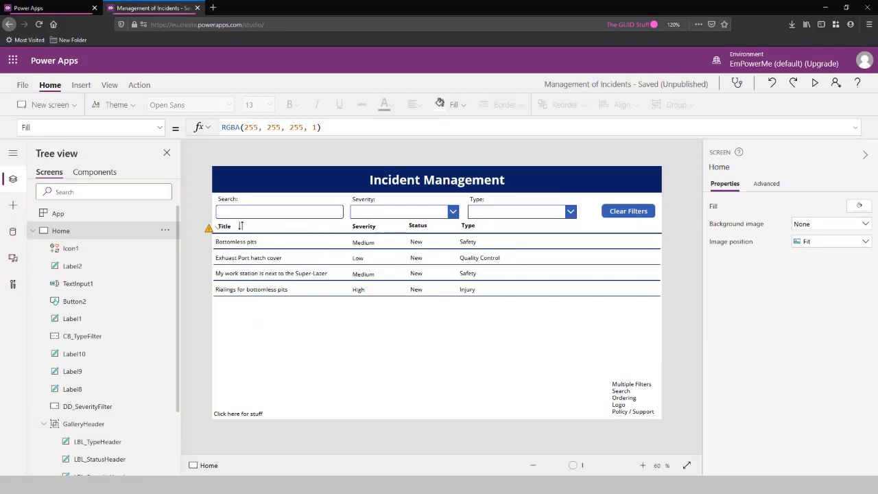
click(263, 414)
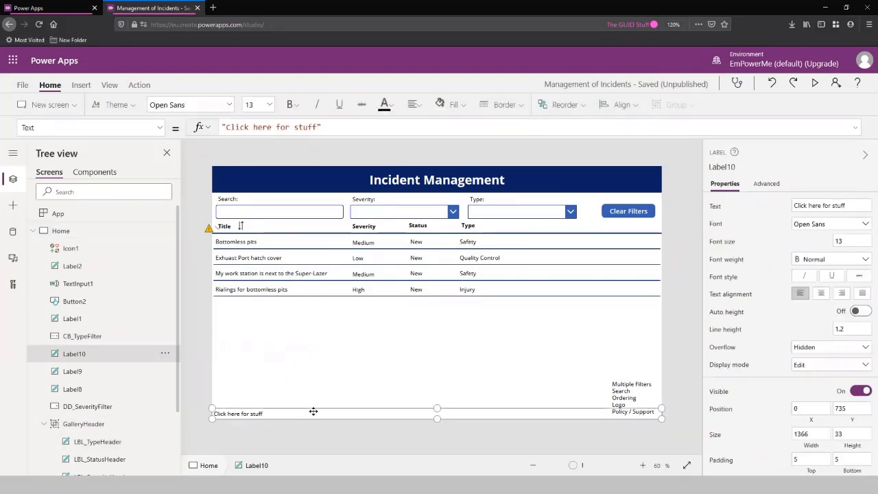
click(302, 396)
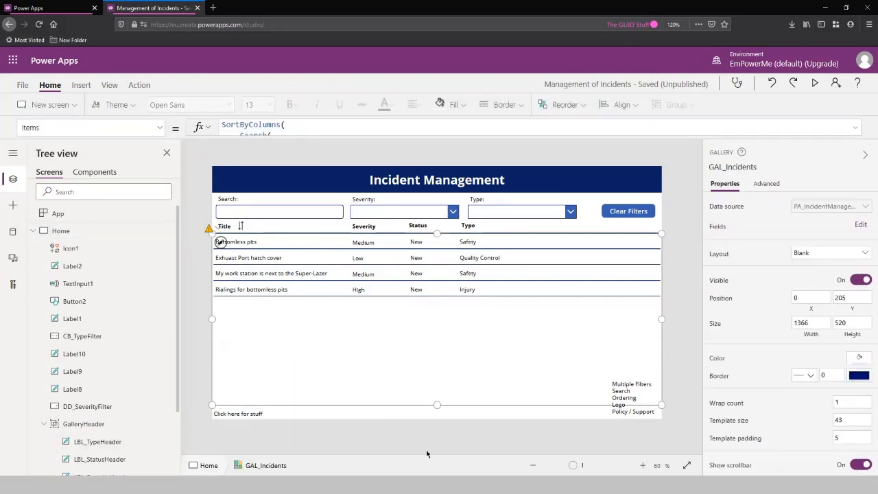
click(487, 424)
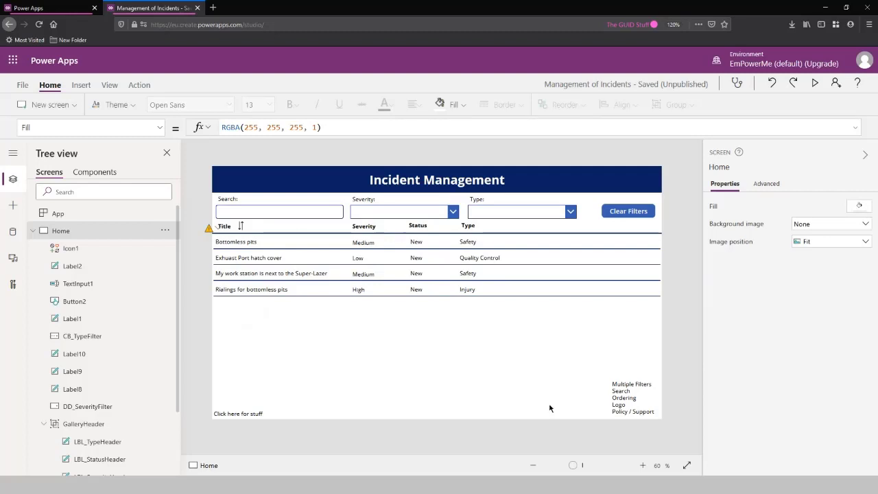
click(368, 416)
click(378, 437)
- Remove the Multiple Filters, Search and Ordering lines from the to-do label, keeping Logo and Policy / Support
click(636, 411)
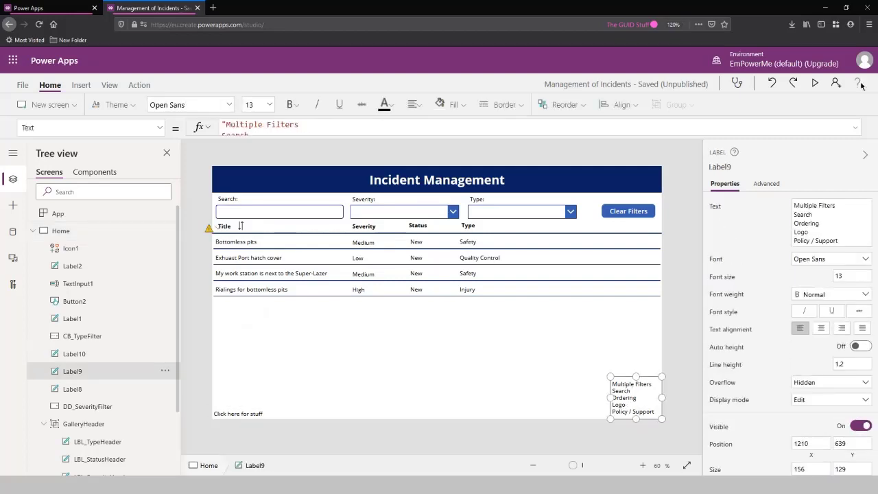
click(610, 130)
drag(269, 147, 200, 122)
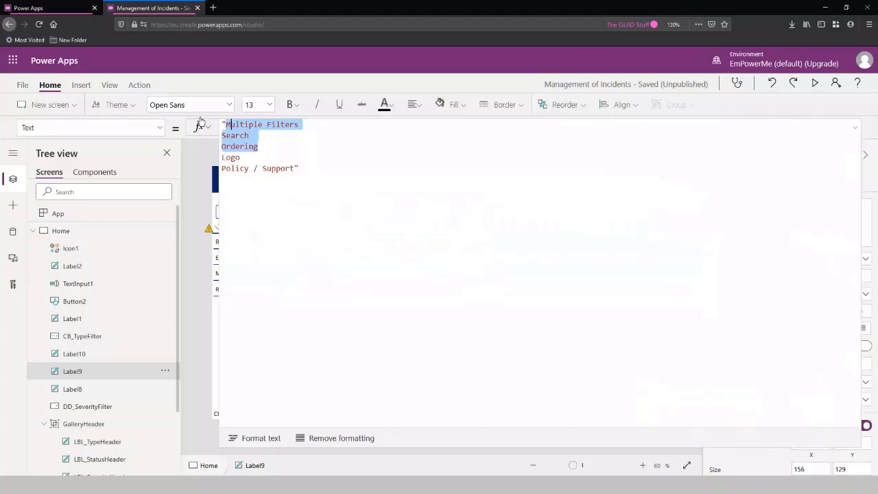
click(698, 348)
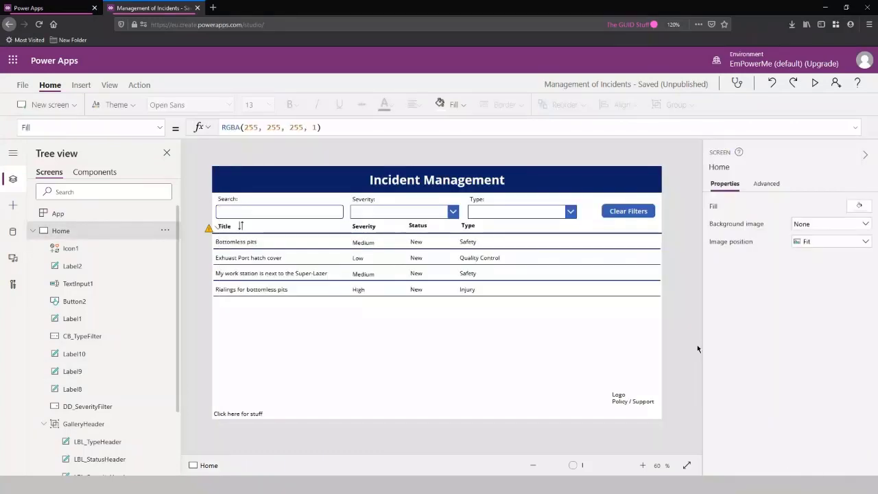